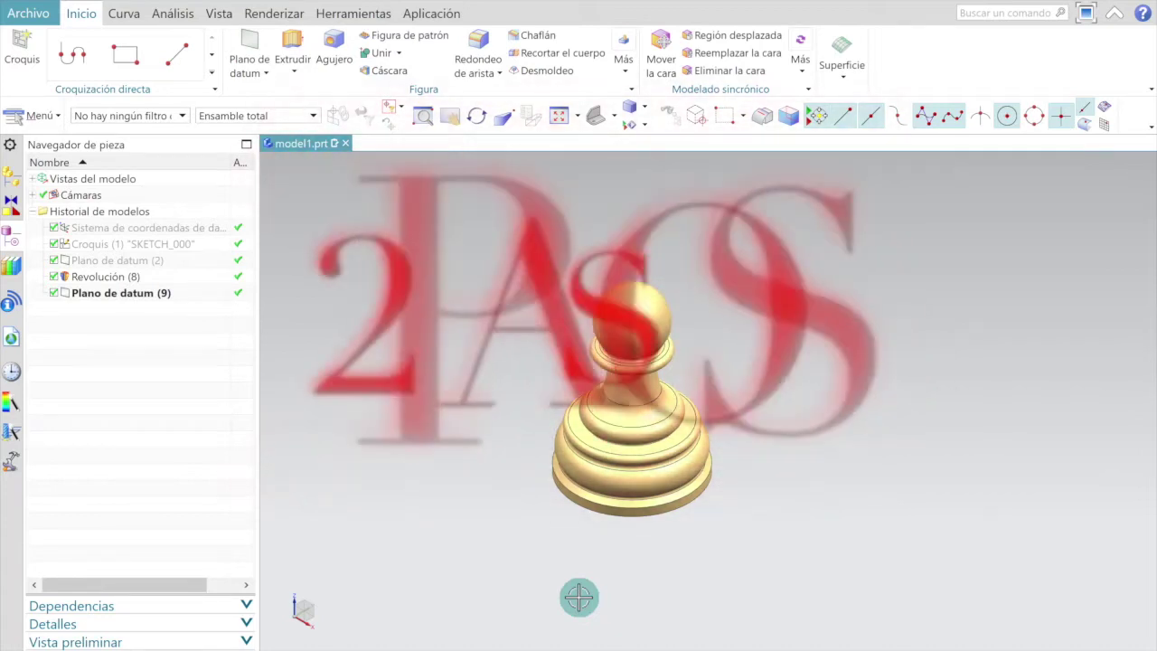
{"action": "middle_click_drag", "start_coordinate": [704, 550], "coordinate": [684, 533]}
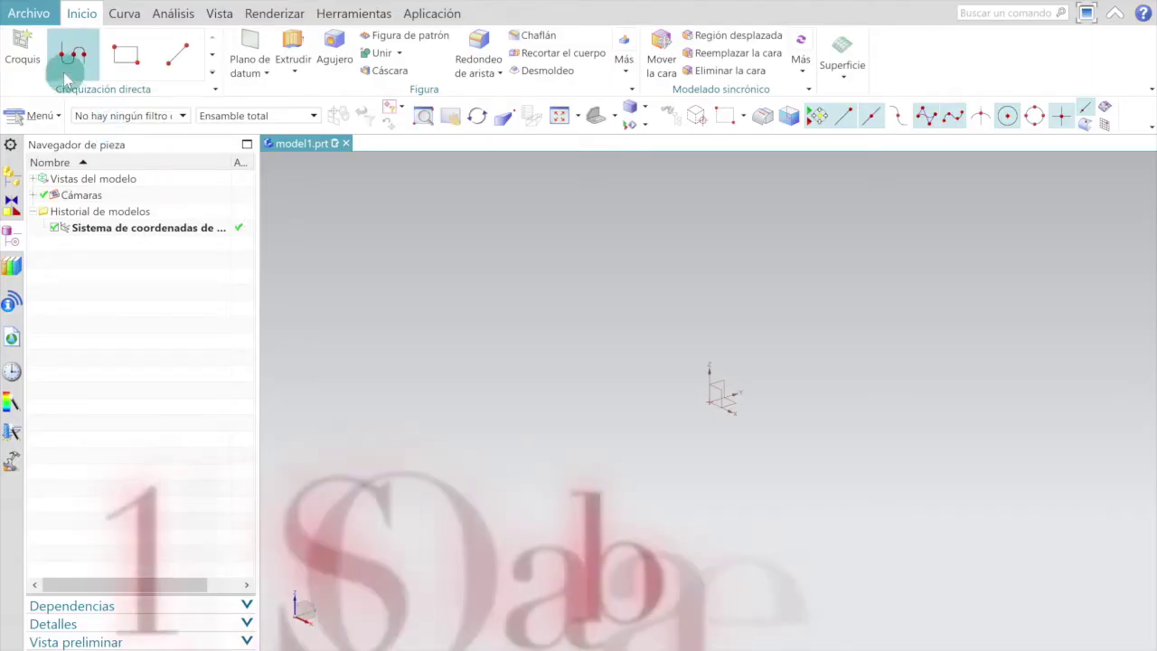
Step: Create a sketch on the YZ datum plane of the coordinate system
{"action": "left_click", "coordinate": [20, 44]}
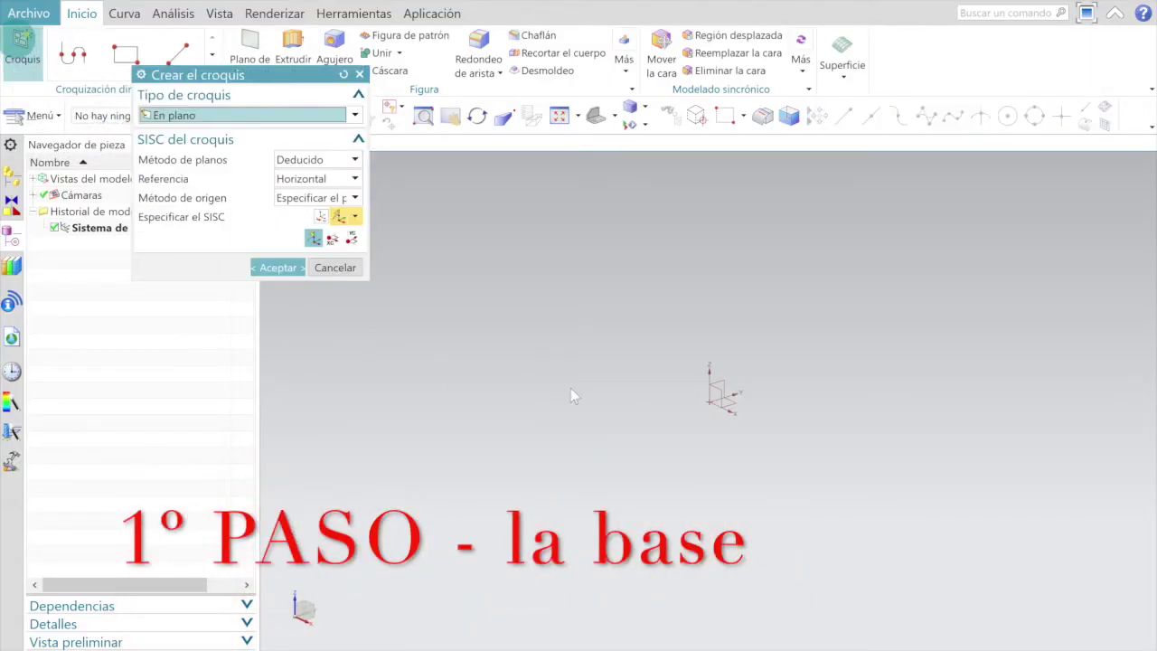
{"action": "left_click", "coordinate": [717, 380]}
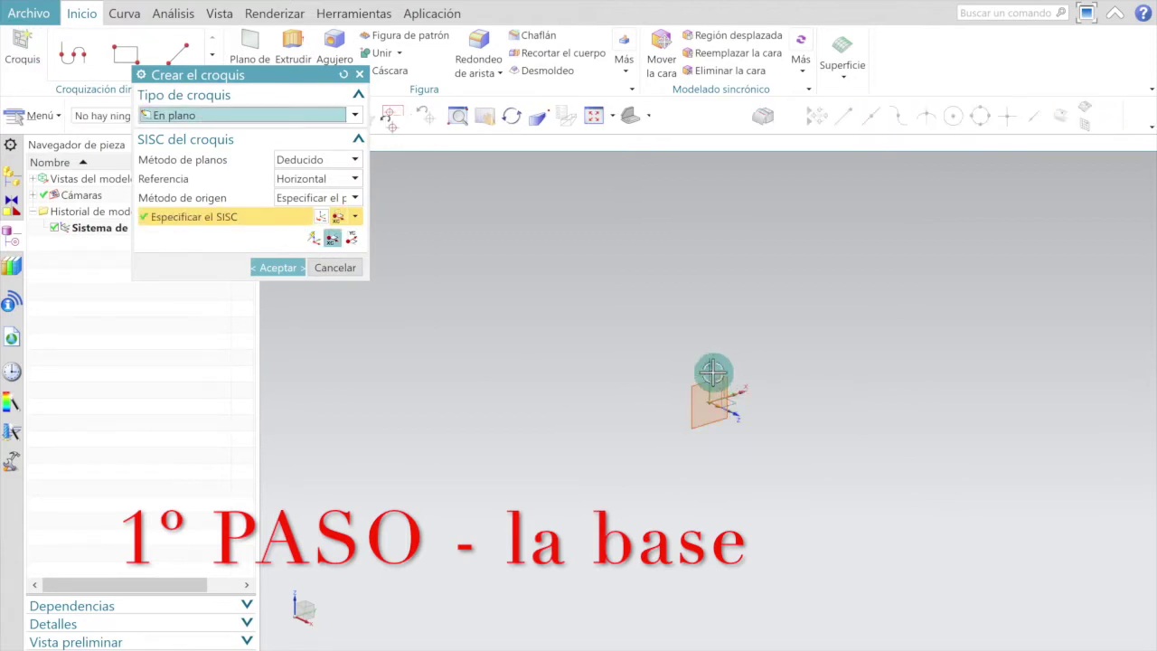
{"action": "left_click", "coordinate": [279, 267]}
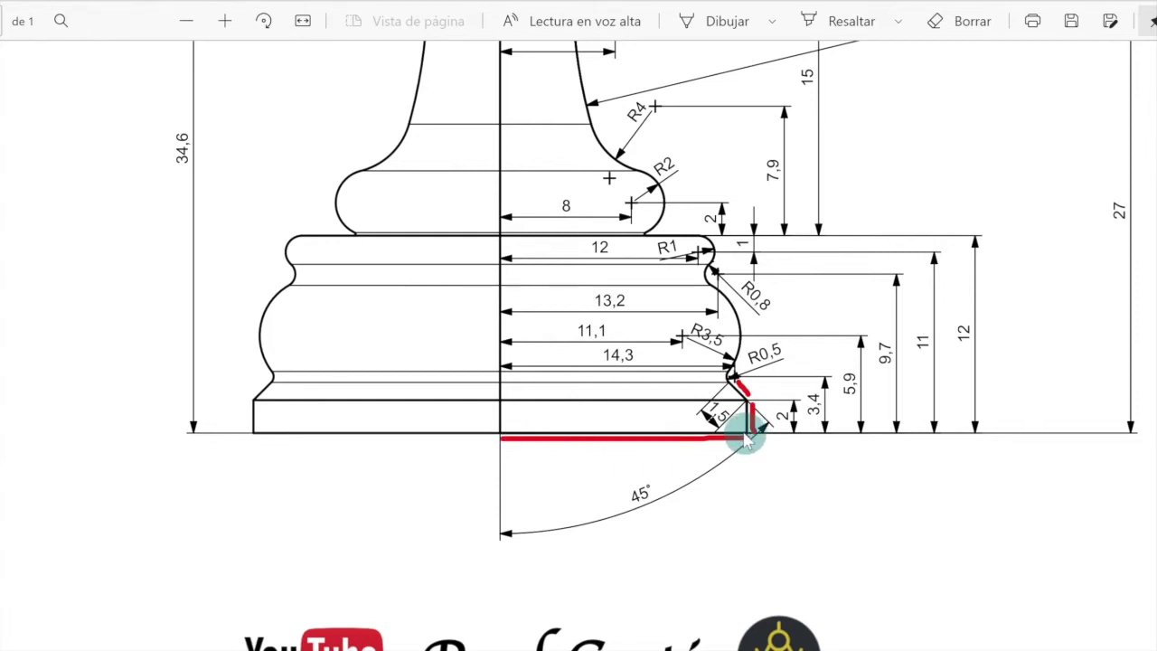
Step: Switch to the PDF drawing of the pawn and examine the base radius in the top view and the profile dimensions below it
{"action": "scroll", "coordinate": [679, 400], "scroll_direction": "up", "scroll_amount": 7}
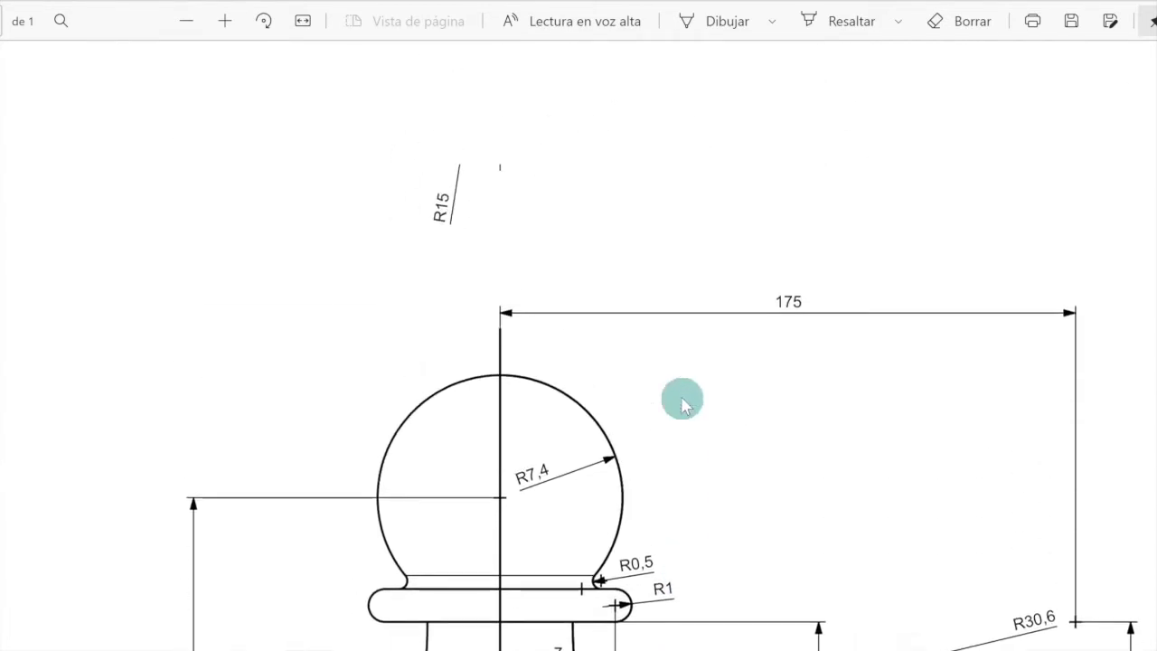
{"action": "scroll", "coordinate": [681, 400], "scroll_direction": "up", "scroll_amount": 2}
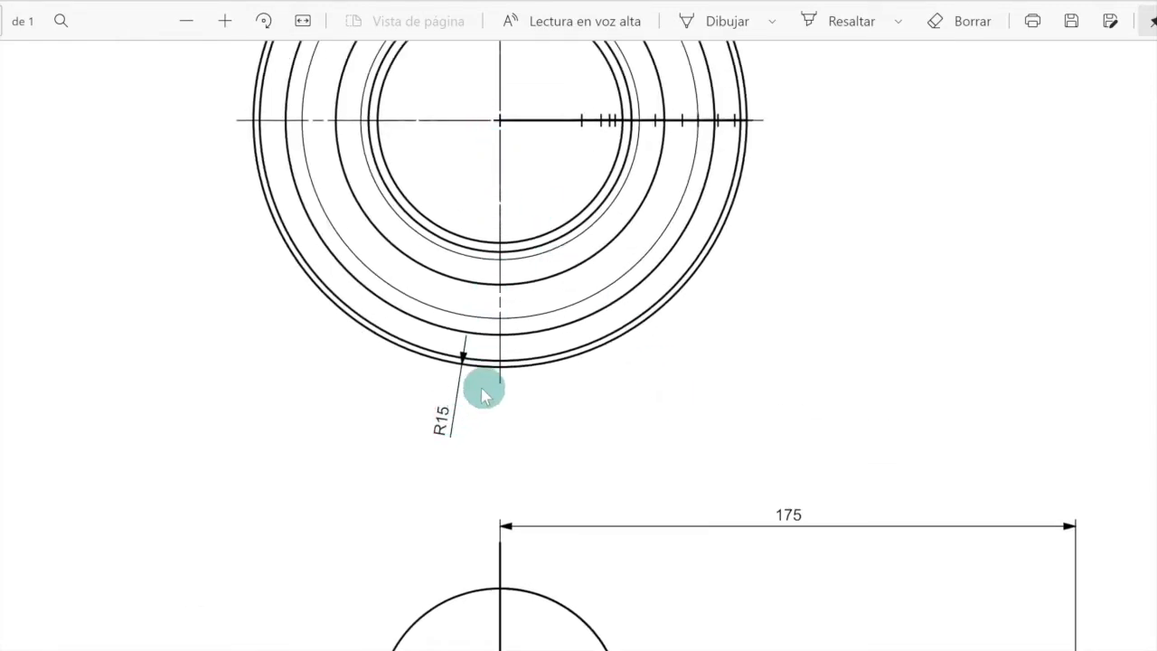
{"action": "scroll", "coordinate": [502, 391], "scroll_direction": "up", "scroll_amount": 1}
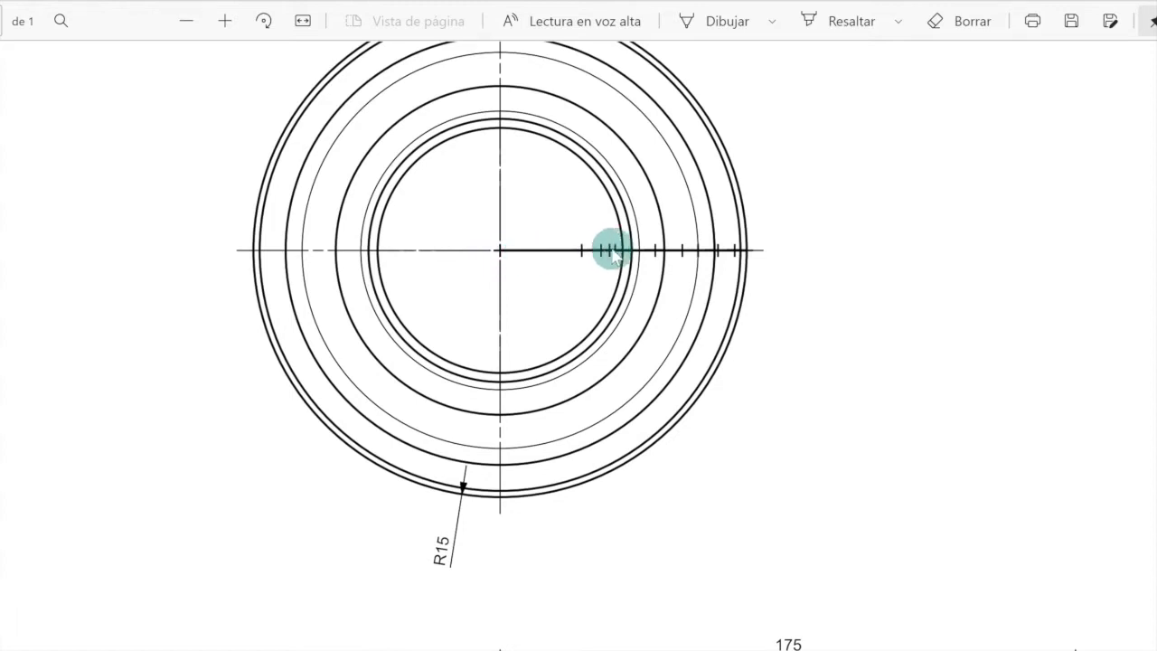
{"action": "scroll", "coordinate": [744, 385], "scroll_direction": "down", "scroll_amount": 10}
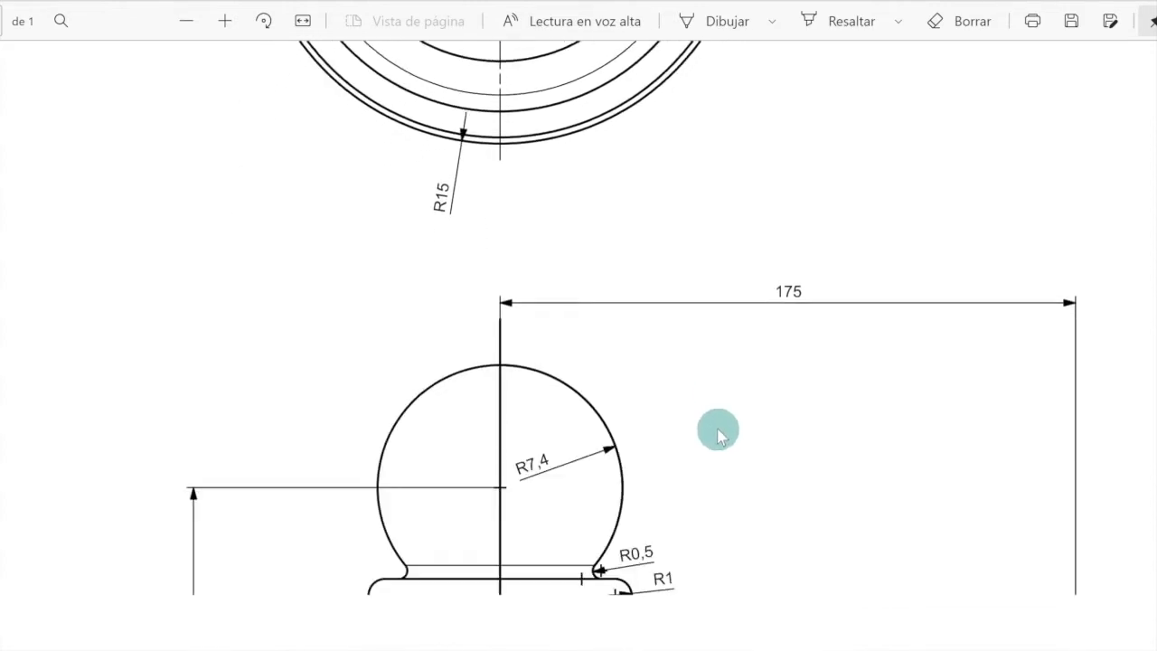
{"action": "scroll", "coordinate": [732, 416], "scroll_direction": "down", "scroll_amount": 3}
{"action": "scroll", "coordinate": [750, 352], "scroll_direction": "up", "scroll_amount": 2}
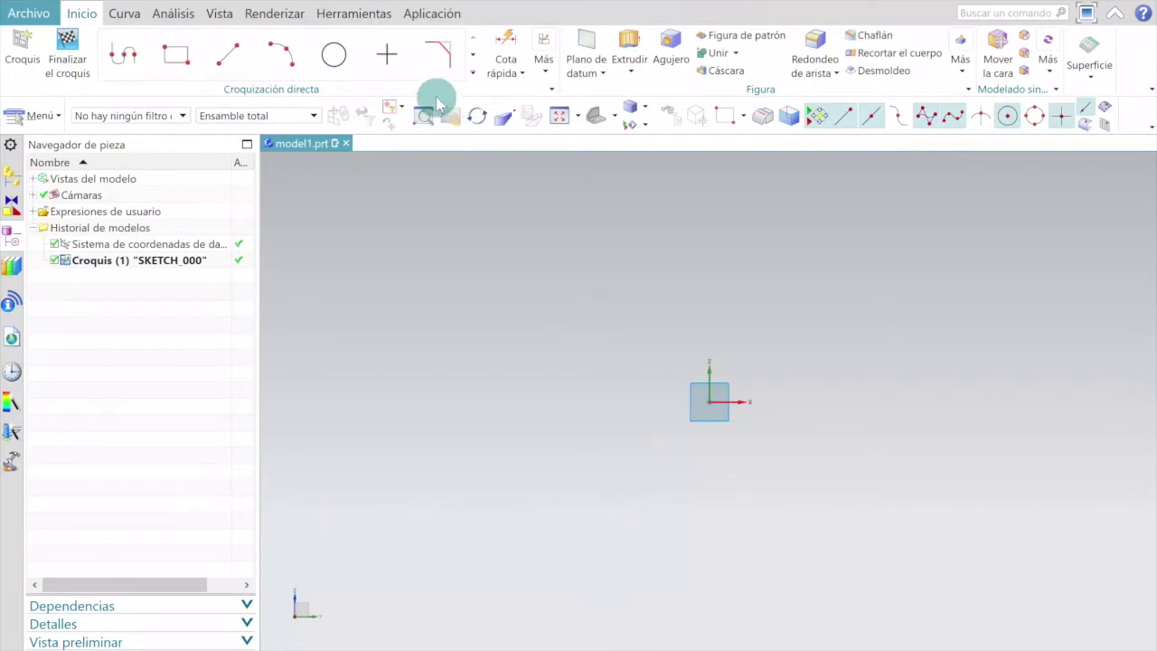
Step: Draw a 15 mm horizontal line from the sketch origin and a 2 mm vertical line up from its outer end
{"action": "left_click", "coordinate": [226, 60]}
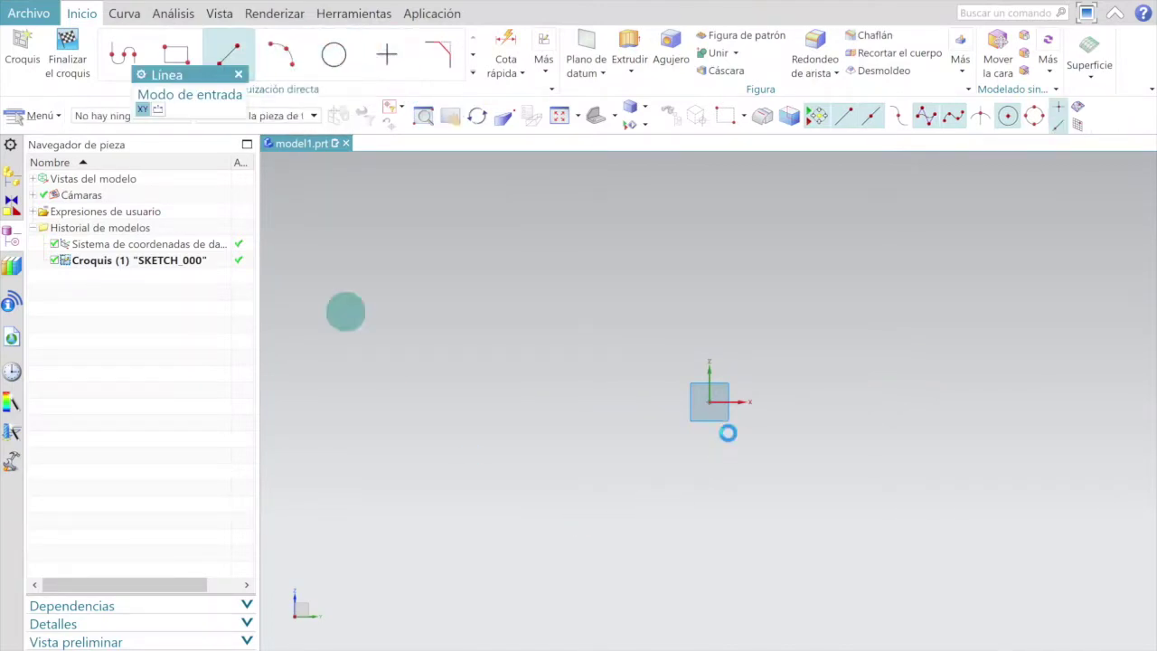
{"action": "left_click", "coordinate": [711, 401]}
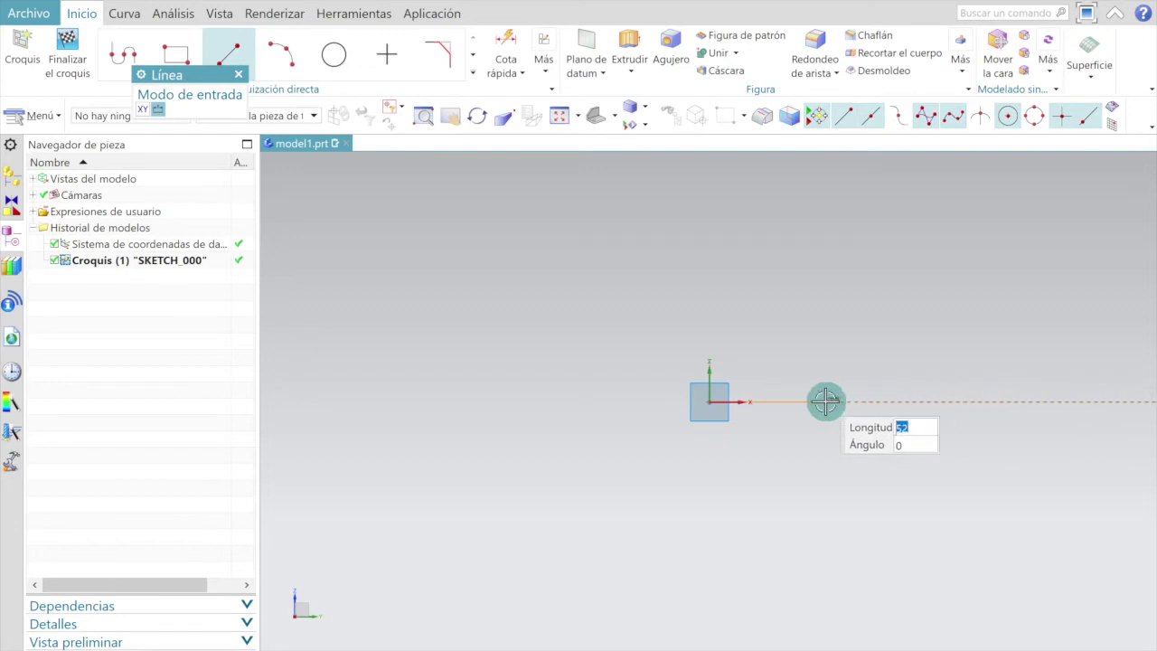
{"action": "scroll", "coordinate": [826, 402], "scroll_direction": "up", "scroll_amount": 3}
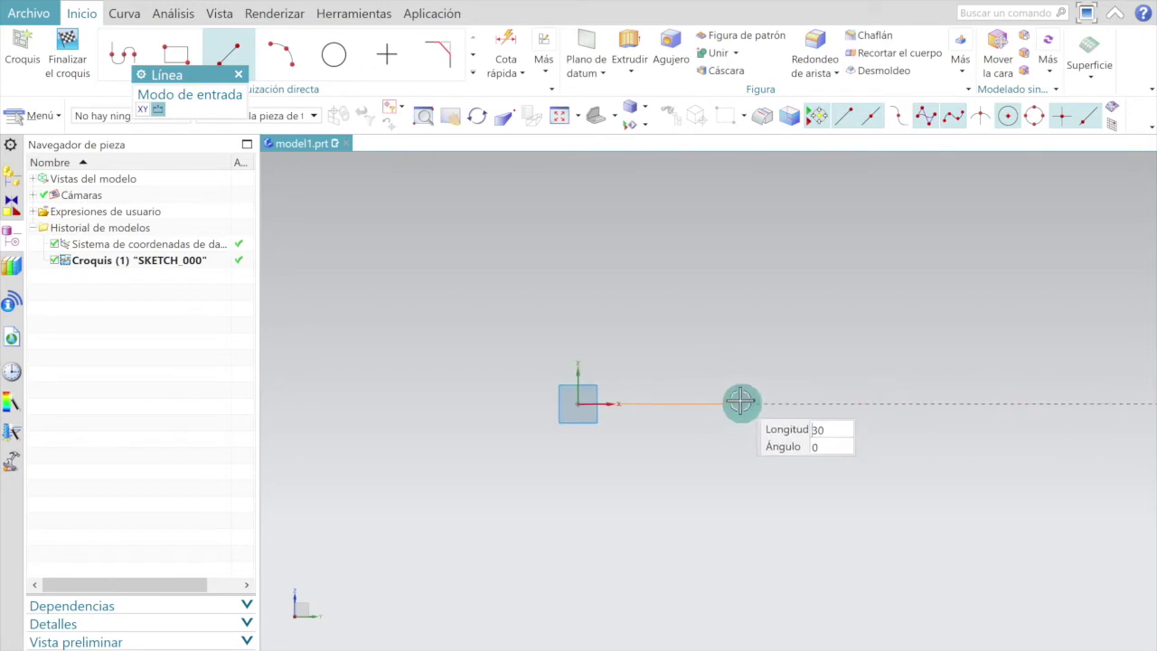
{"action": "scroll", "coordinate": [683, 402], "scroll_direction": "up", "scroll_amount": 3}
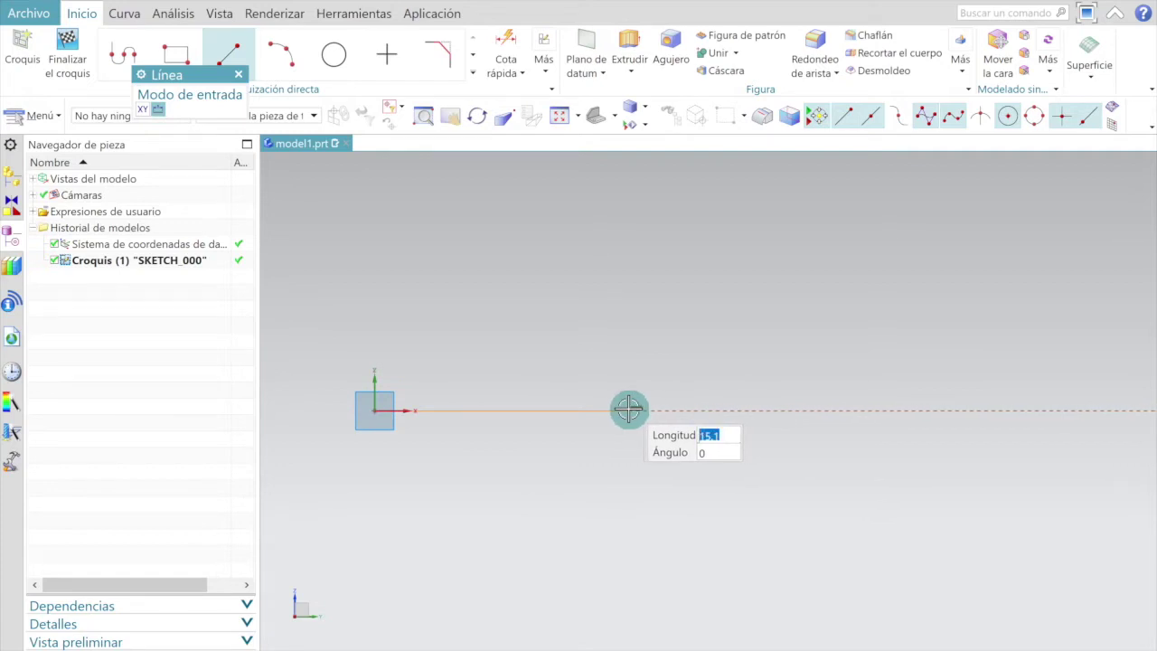
{"action": "left_click", "coordinate": [627, 409]}
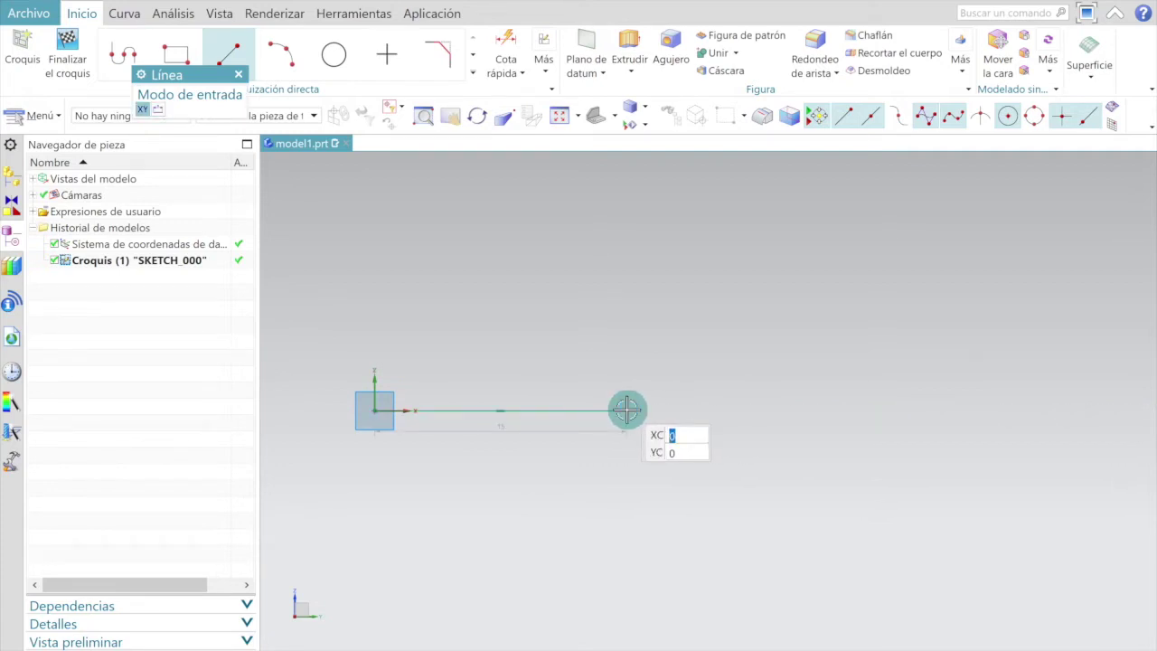
{"action": "left_click", "coordinate": [626, 408]}
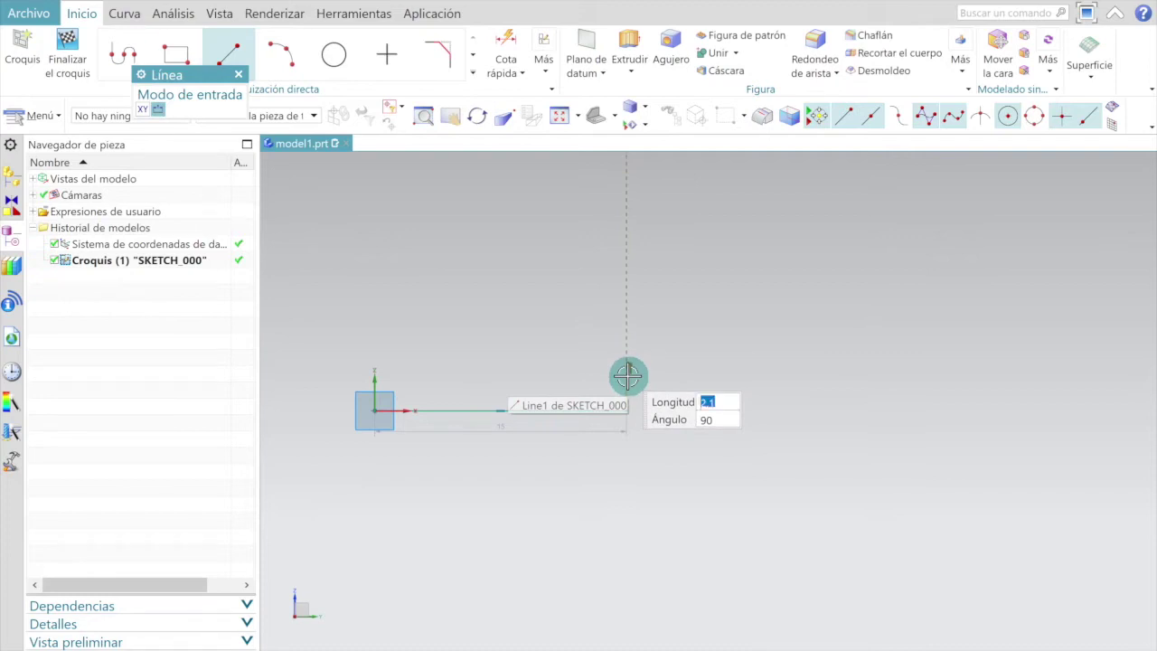
{"action": "left_click", "coordinate": [628, 378]}
Step: Draw a 1.5 mm line slanting inward from the vertical line's upper end at about 138°
{"action": "scroll", "coordinate": [612, 377], "scroll_direction": "up", "scroll_amount": 3}
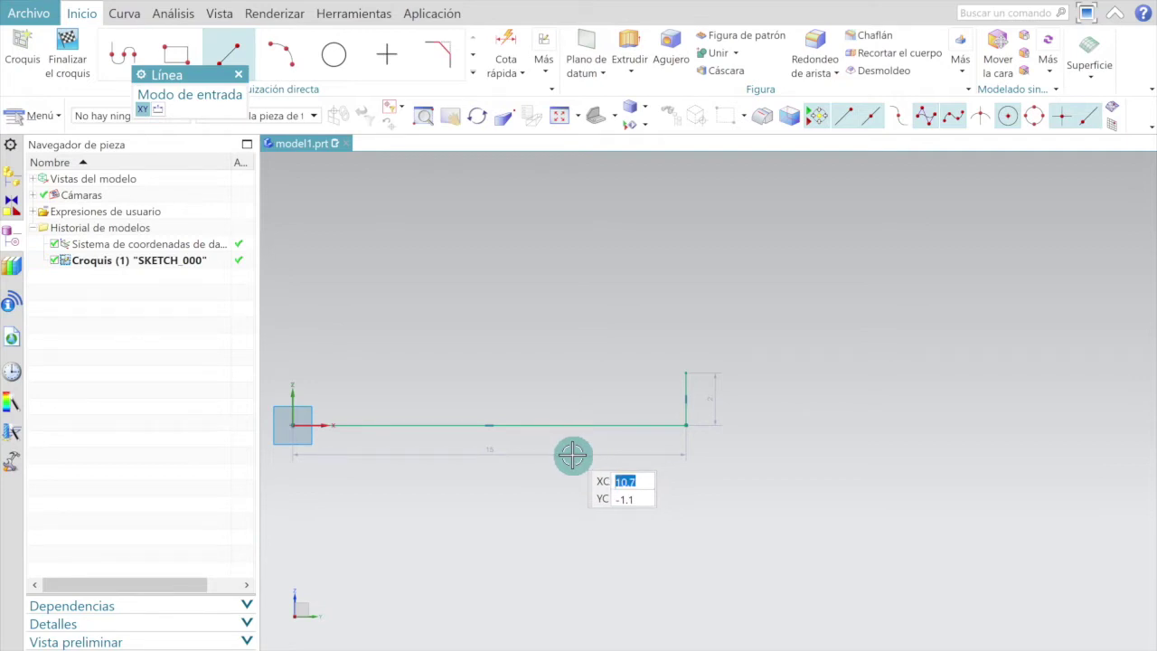
{"action": "left_click", "coordinate": [688, 373]}
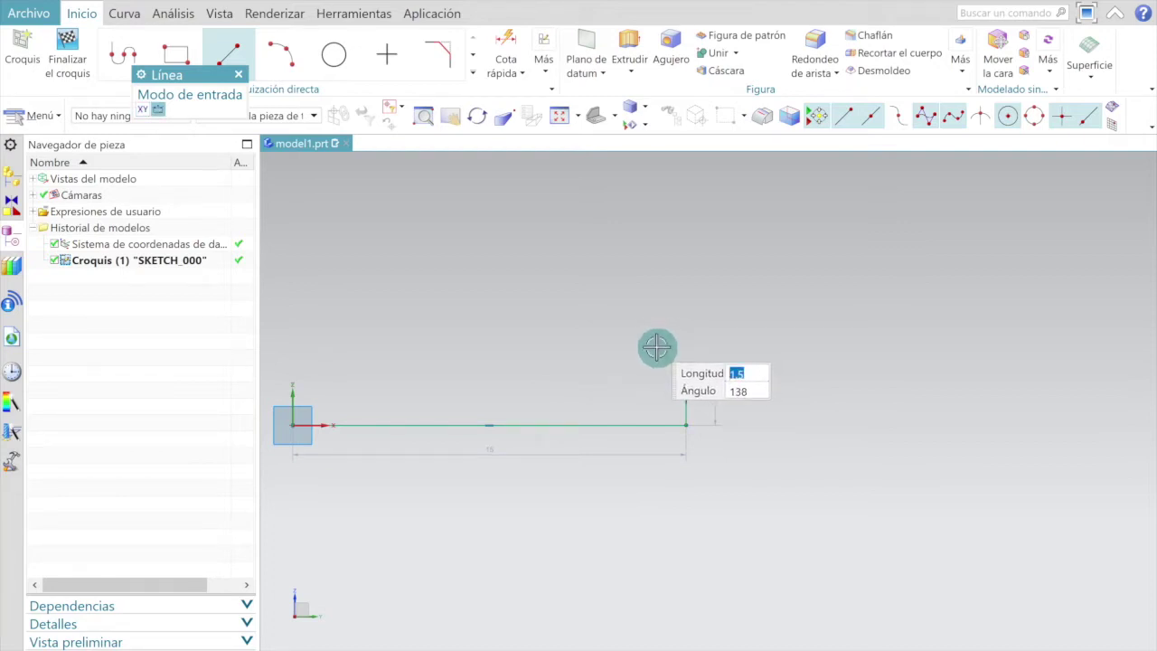
{"action": "left_click", "coordinate": [657, 347]}
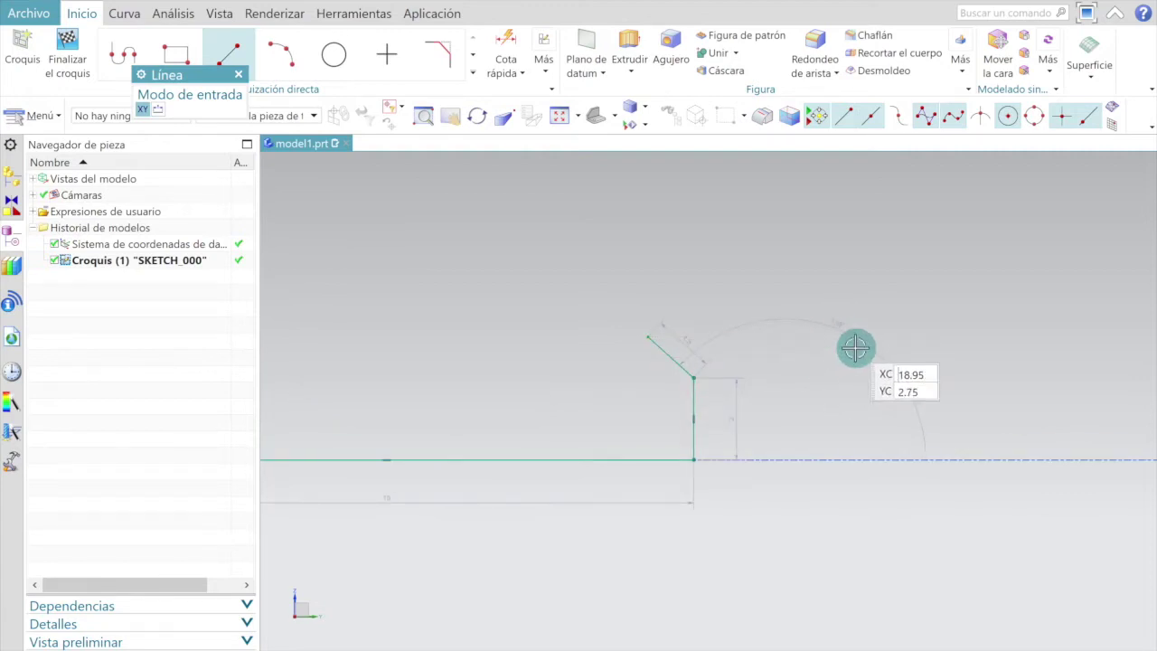
{"action": "key", "text": "Escape"}
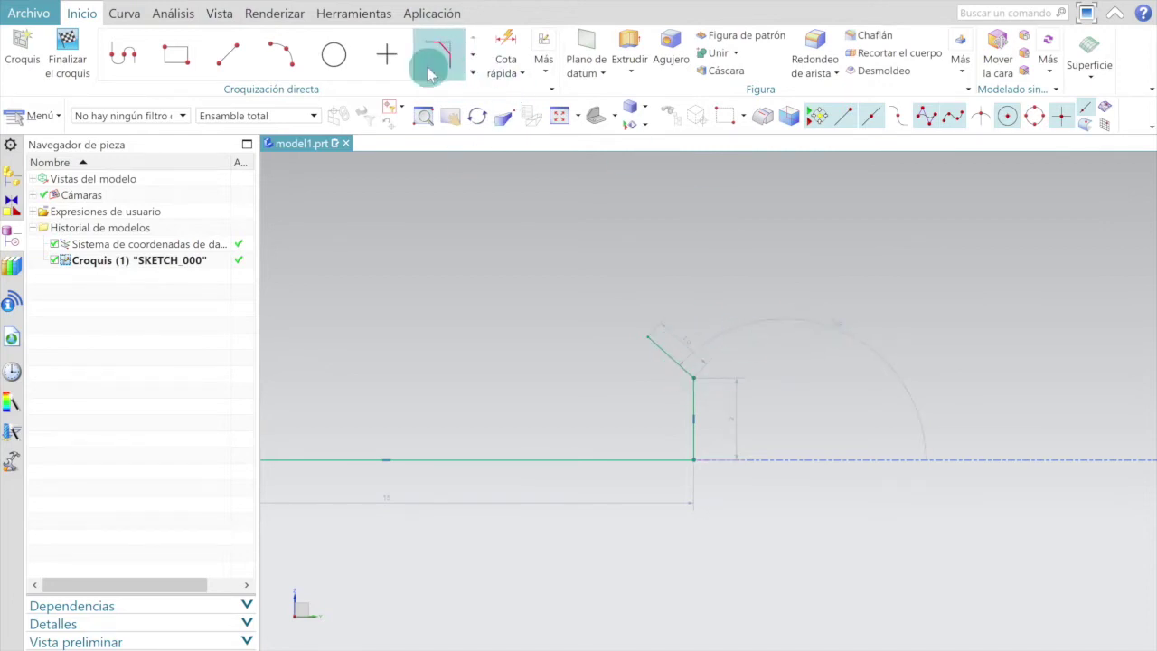
Step: Add an angular dimension of 135° between the slanted line and the vertical line
{"action": "left_click", "coordinate": [524, 76]}
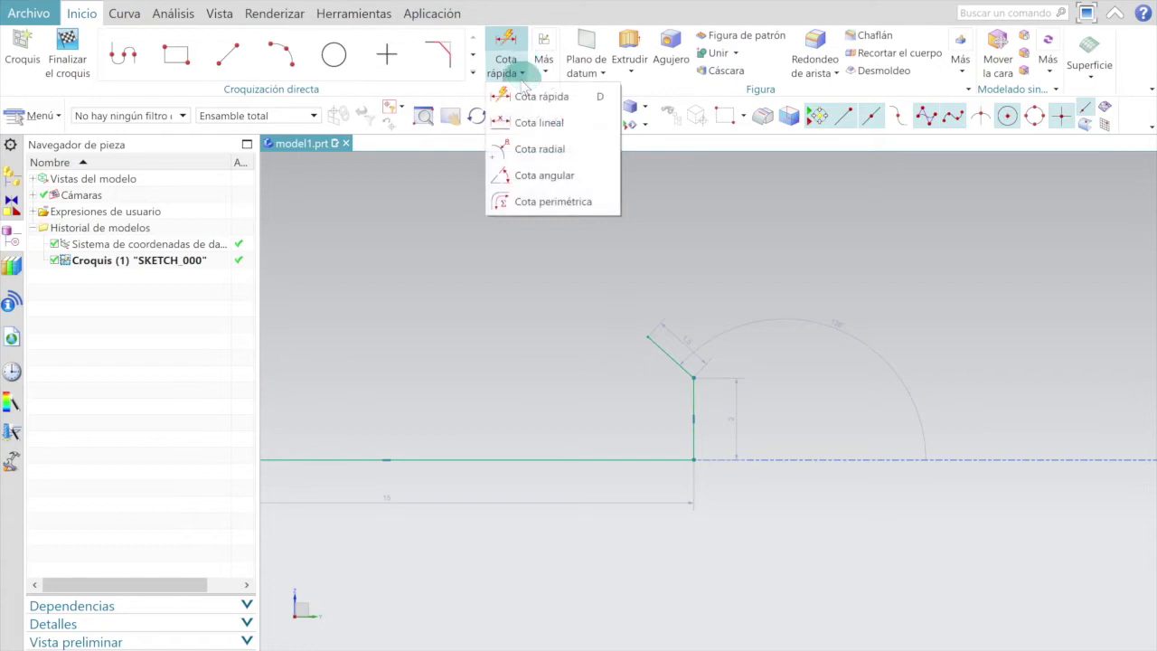
{"action": "left_click", "coordinate": [530, 175]}
{"action": "scroll", "coordinate": [682, 371], "scroll_direction": "up", "scroll_amount": 1}
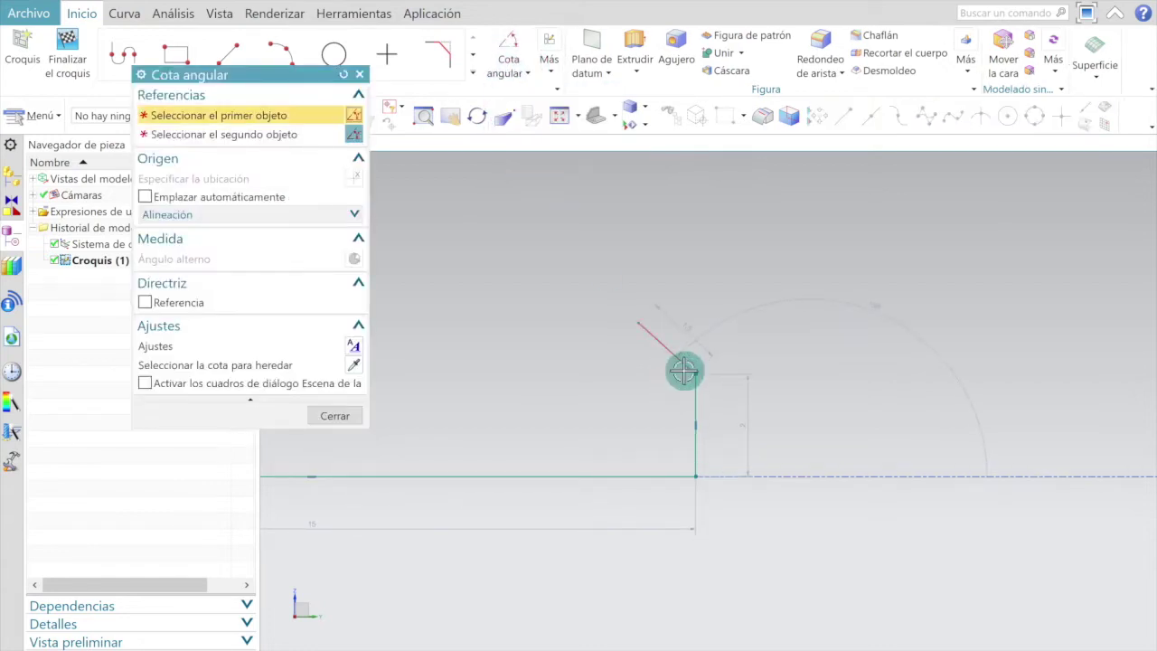
{"action": "left_click", "coordinate": [702, 399]}
{"action": "left_click", "coordinate": [653, 383]}
{"action": "left_click", "coordinate": [653, 382]}
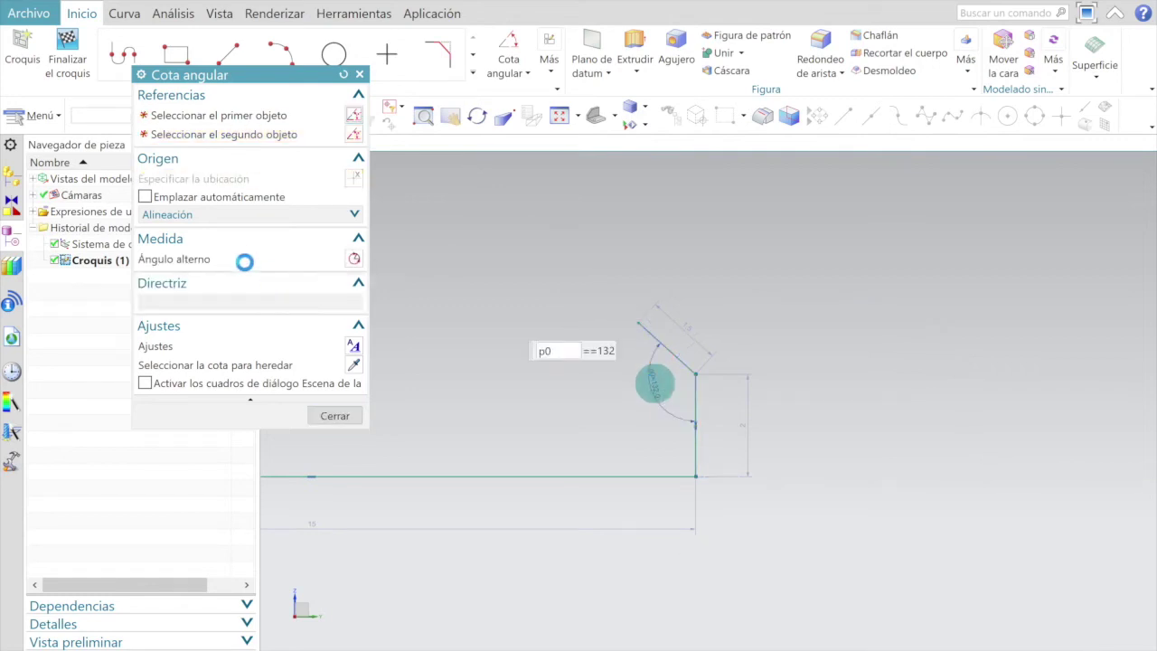
{"action": "type", "text": "135"}
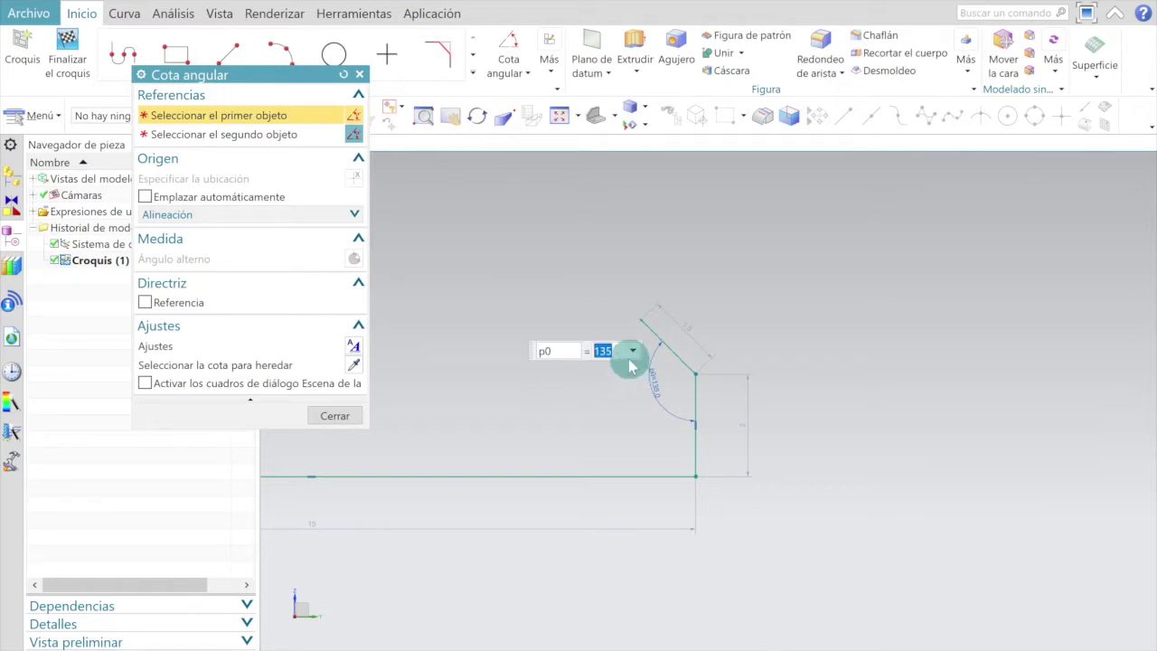
{"action": "left_click", "coordinate": [335, 416]}
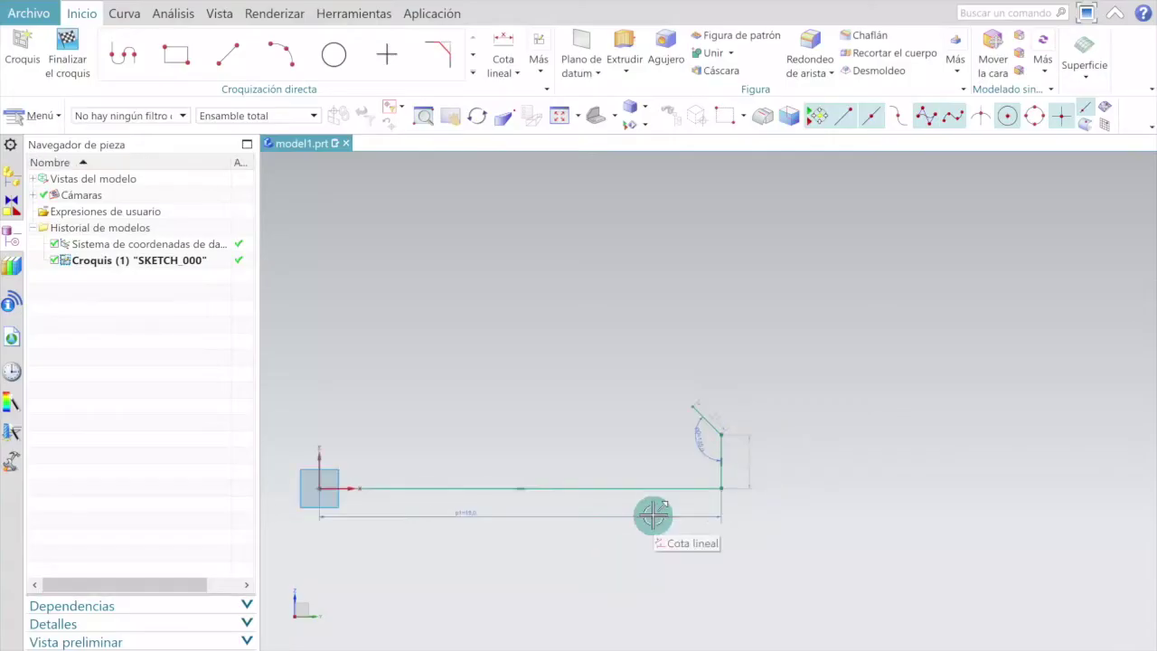
Step: Place a sketch point above the slanted line's end and dimension its height above the base line as 3.4 mm
{"action": "left_click", "coordinate": [386, 51]}
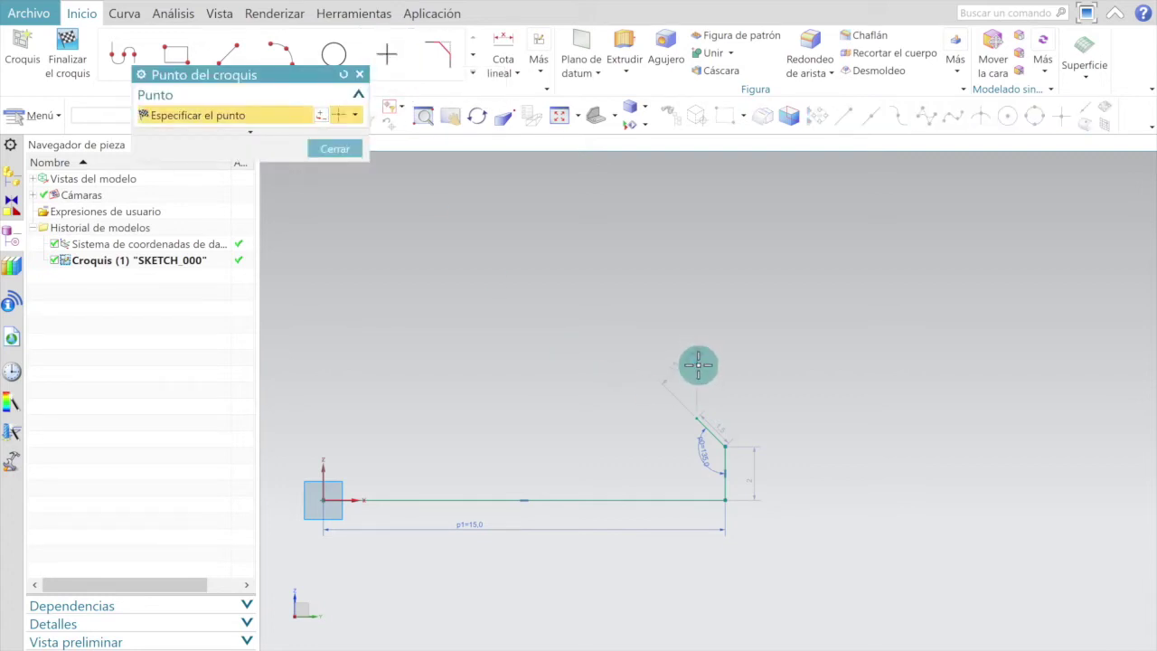
{"action": "middle_click", "coordinate": [714, 381]}
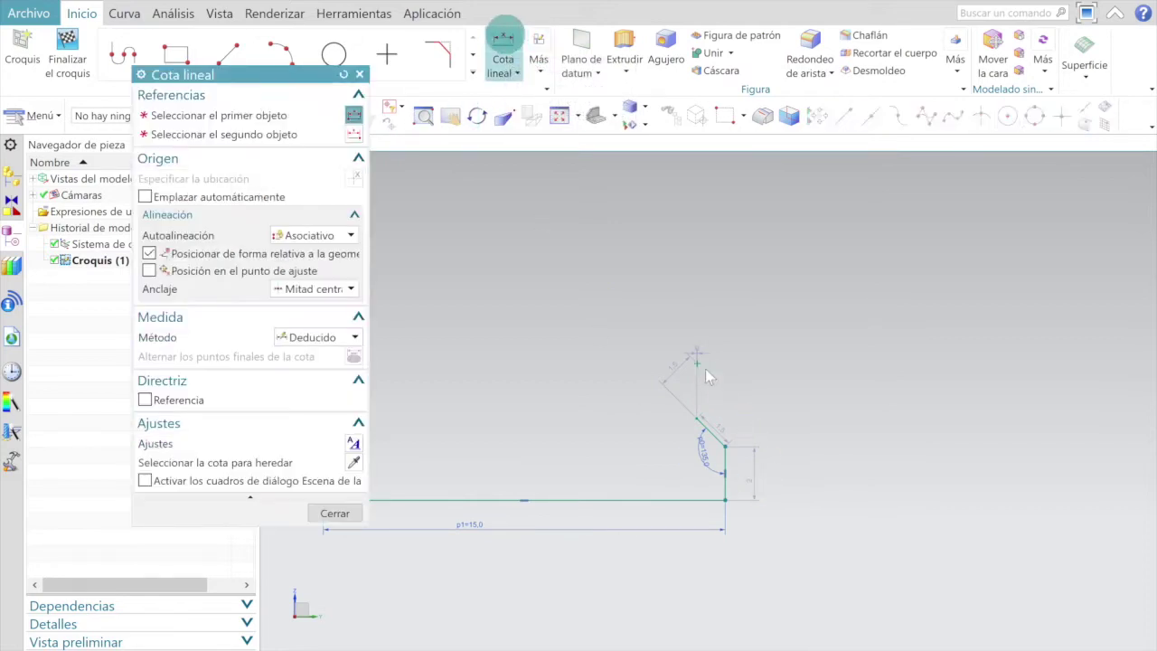
{"action": "left_click", "coordinate": [697, 358]}
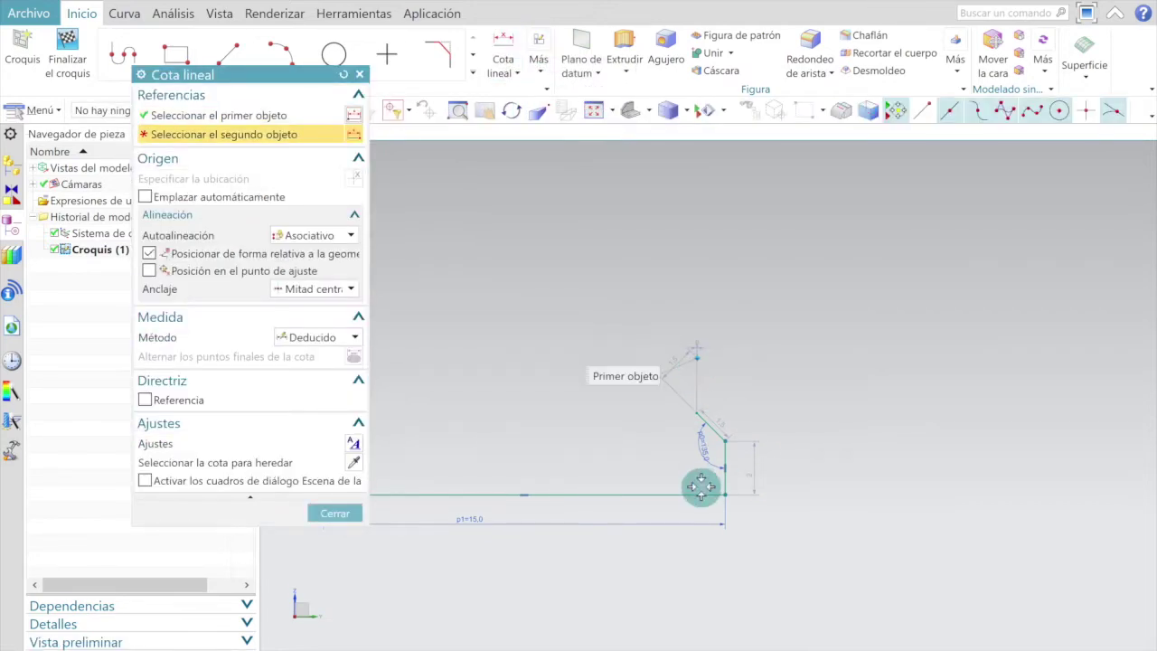
{"action": "left_click", "coordinate": [704, 493]}
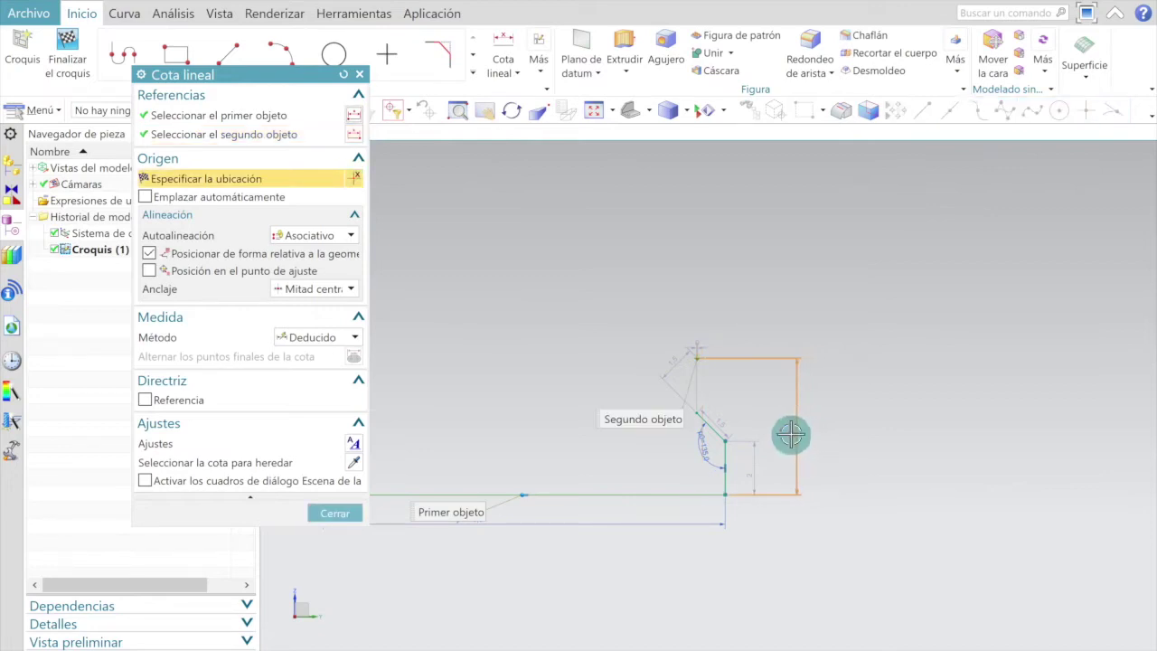
{"action": "left_click", "coordinate": [790, 436]}
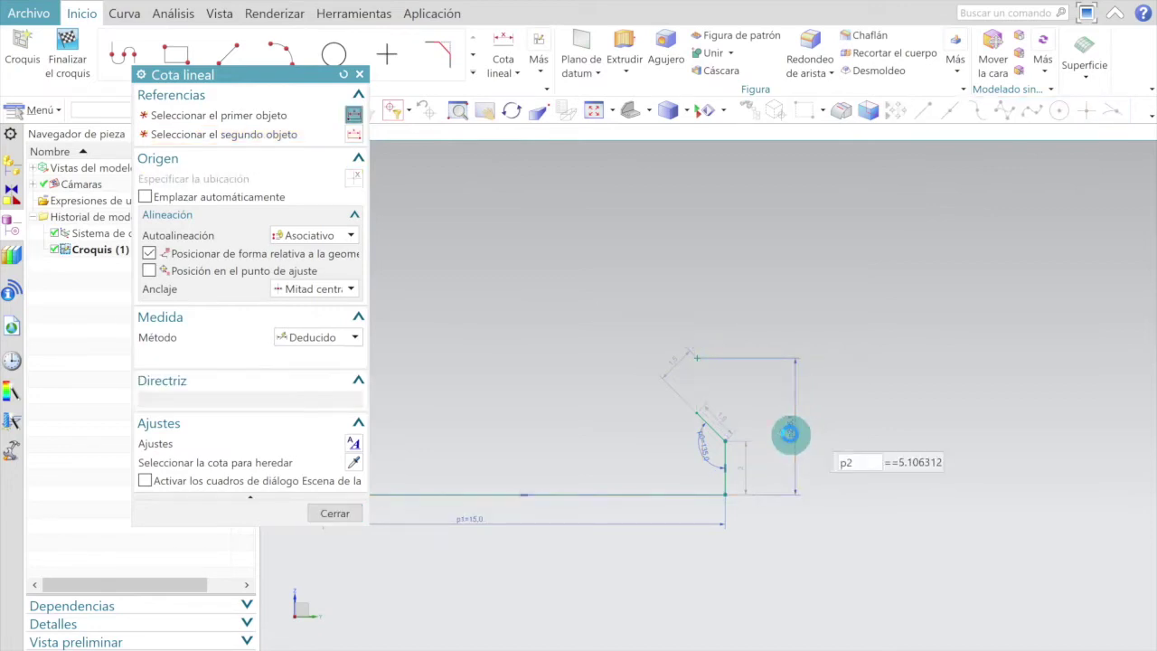
{"action": "type", "text": "3."}
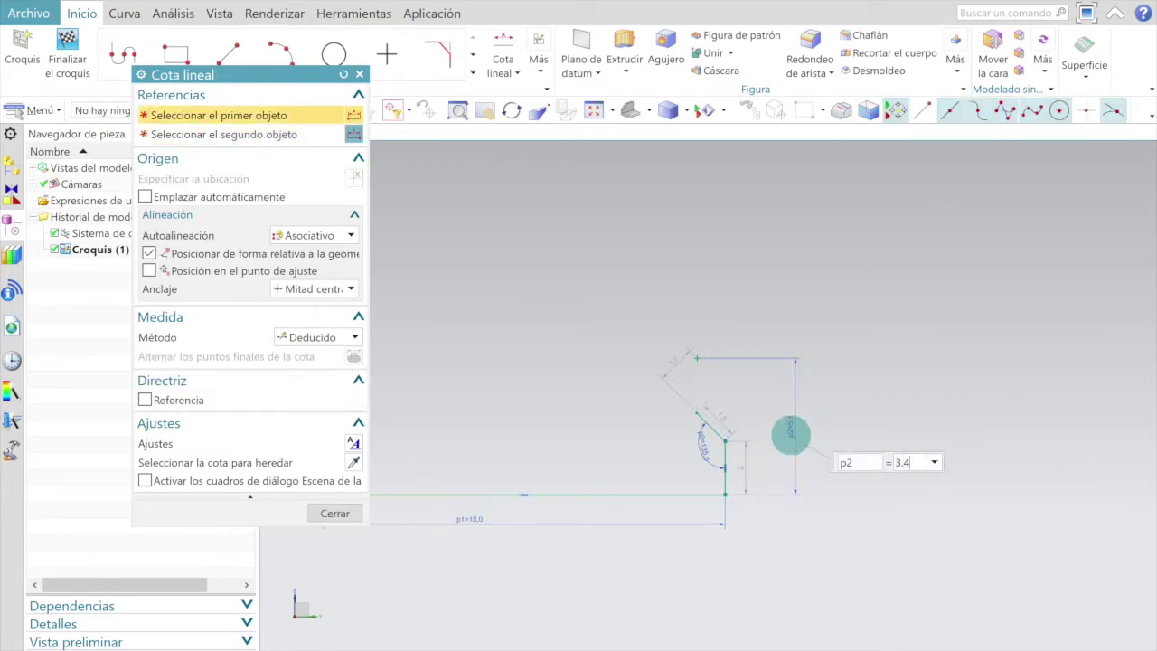
{"action": "type", "text": "4"}
{"action": "key", "text": "Return"}
{"action": "left_click", "coordinate": [324, 512]}
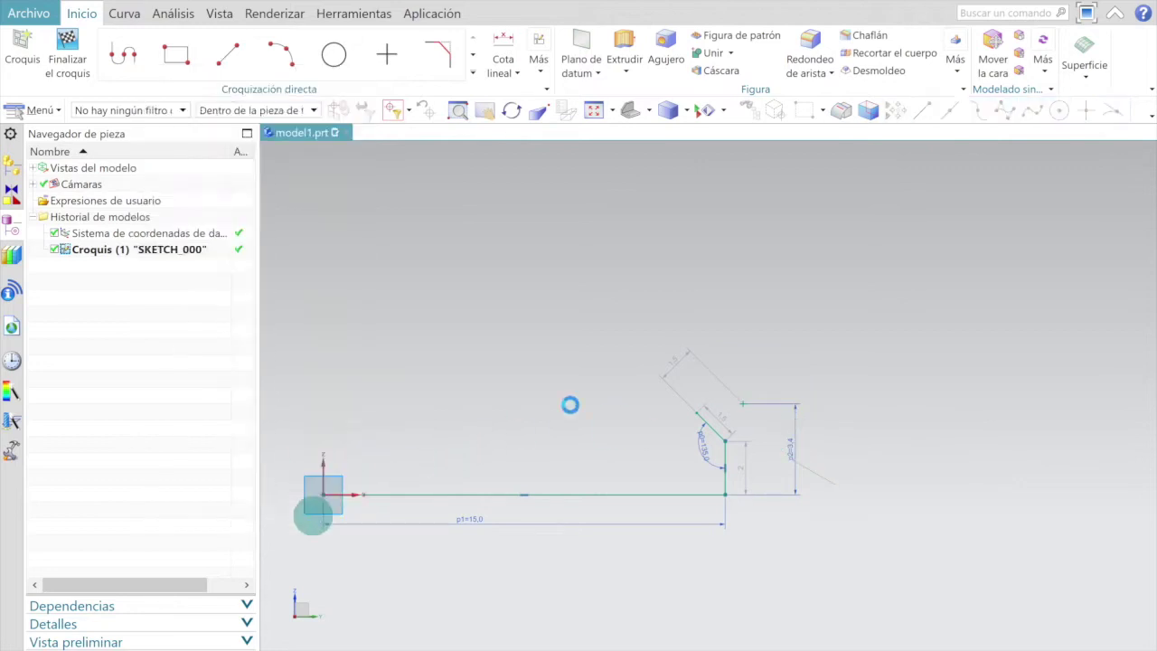
Step: Dimension the sketch point's horizontal distance from the vertical axis as 14.3 mm
{"action": "left_click", "coordinate": [504, 52]}
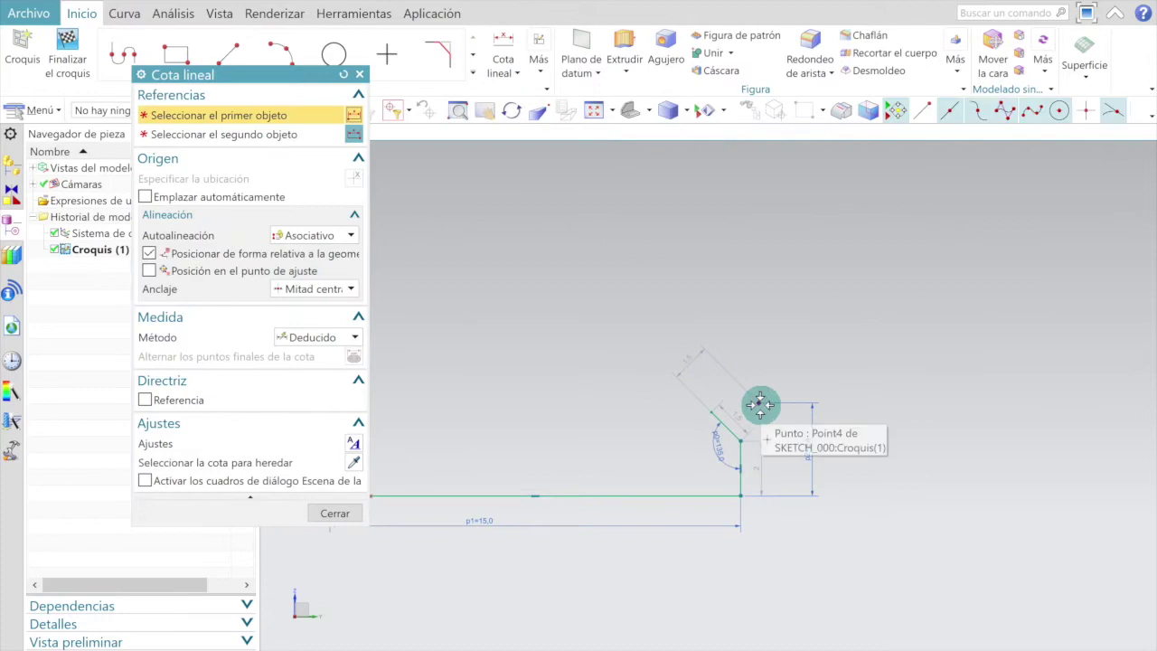
{"action": "left_click", "coordinate": [797, 398]}
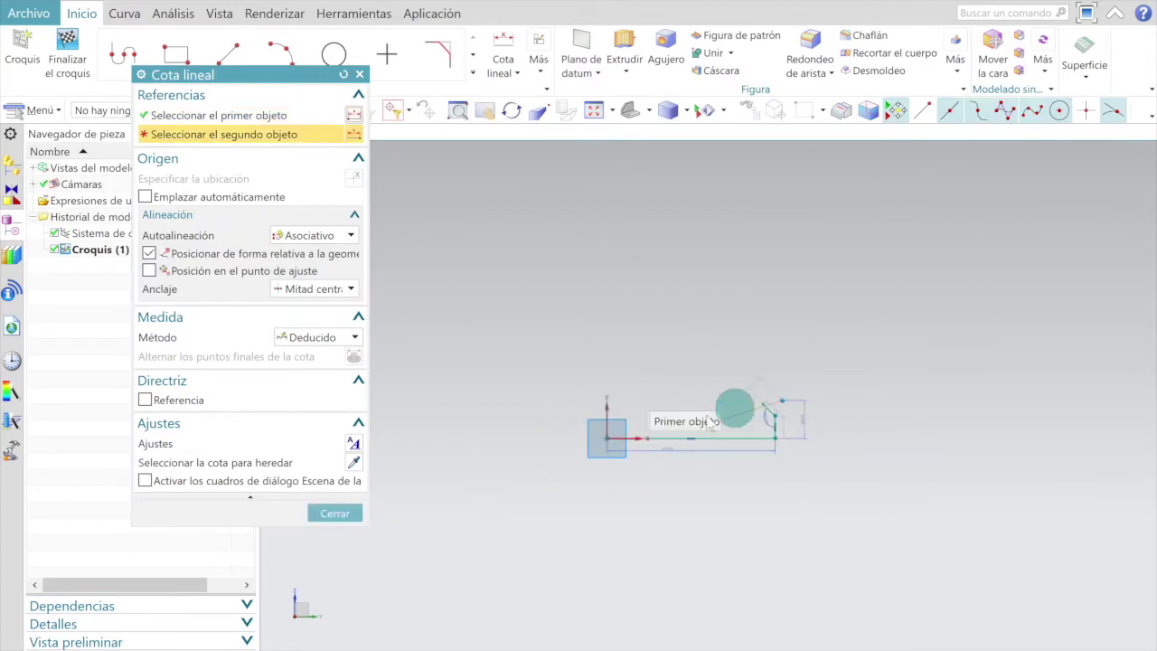
{"action": "left_click", "coordinate": [593, 416]}
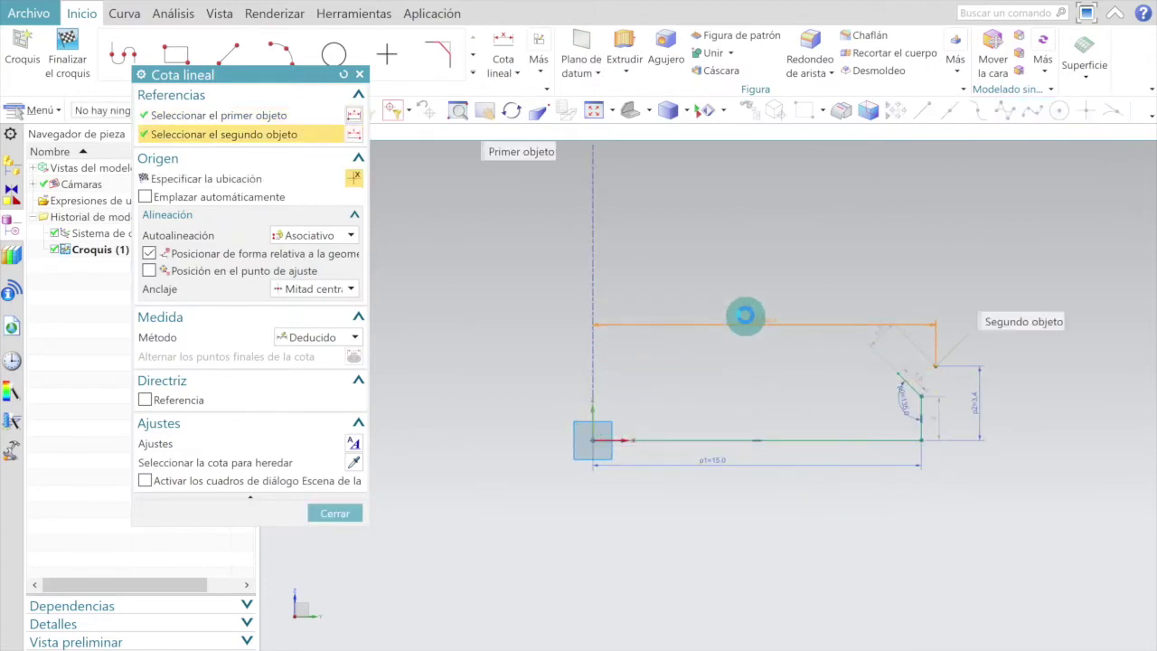
{"action": "left_click", "coordinate": [743, 312]}
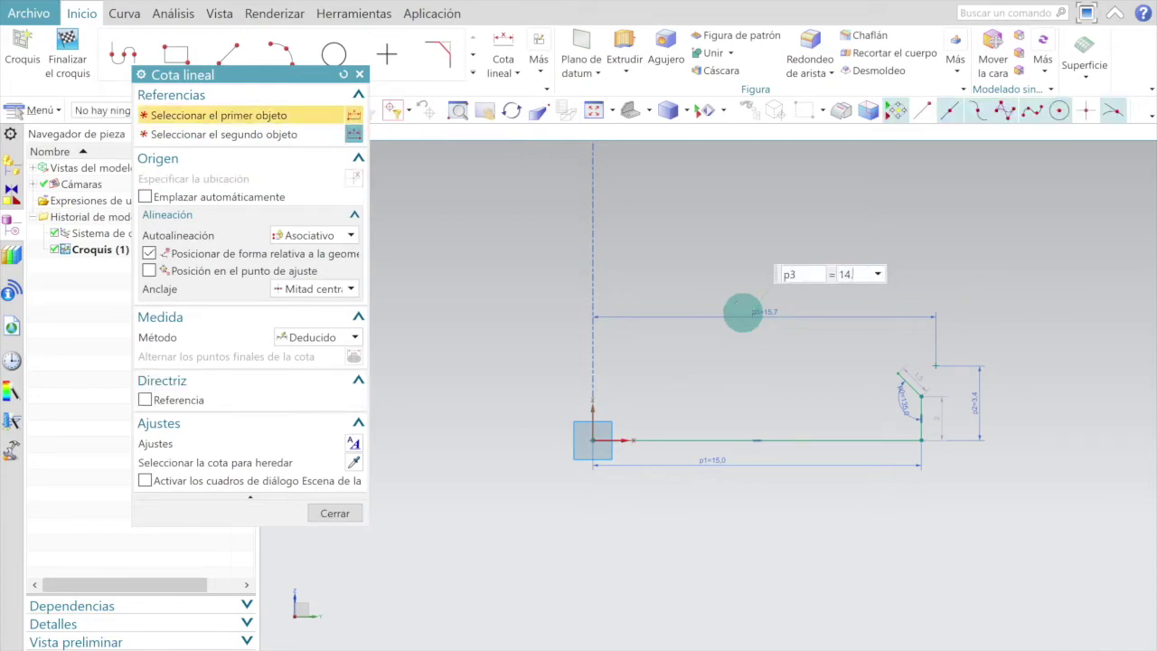
{"action": "type", "text": "14.3"}
{"action": "key", "text": "Return"}
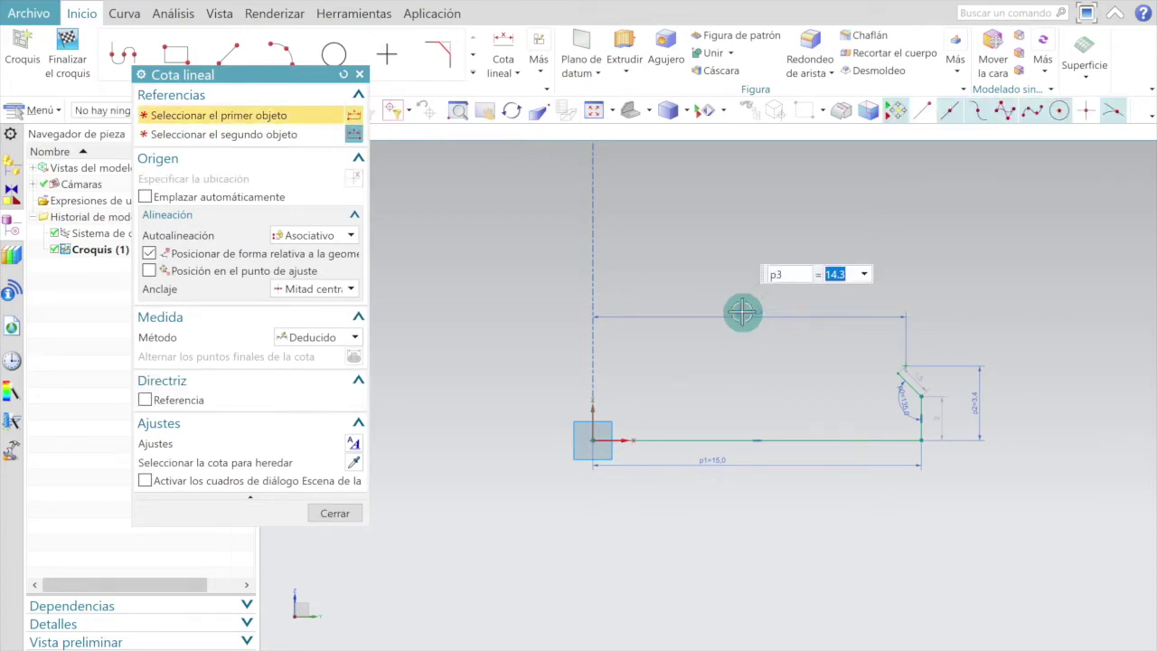
{"action": "left_click", "coordinate": [334, 512]}
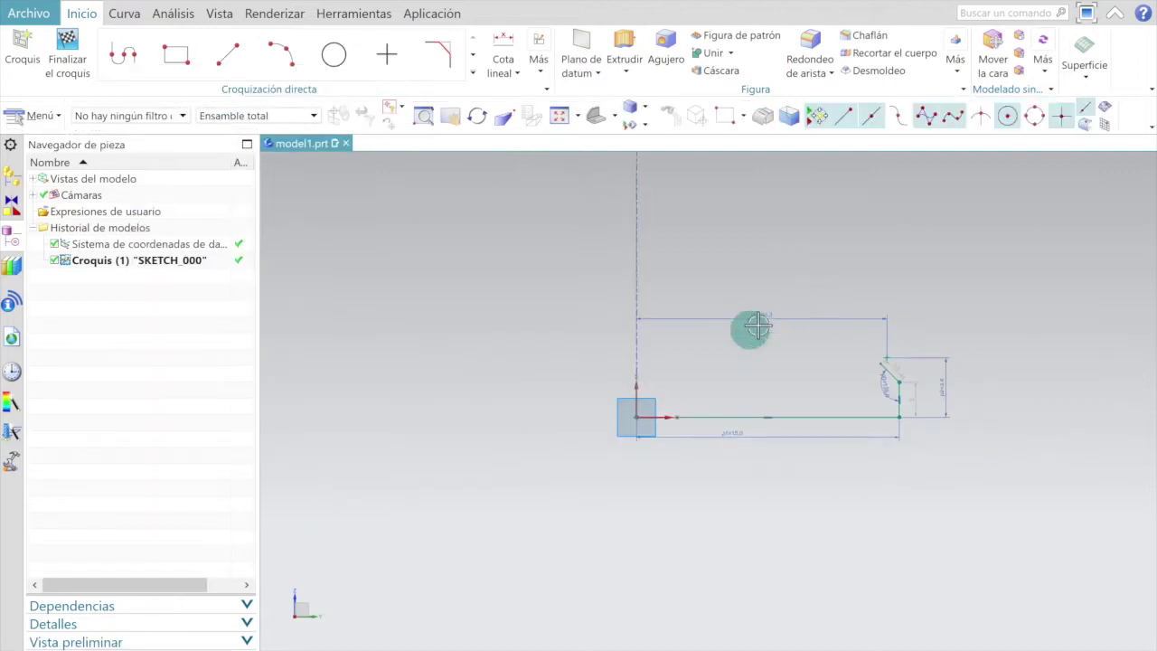
Step: Draw a circle about 0.9 mm in diameter centred on the sketch point above the slanted line
{"action": "scroll", "coordinate": [899, 365], "scroll_direction": "up", "scroll_amount": 2}
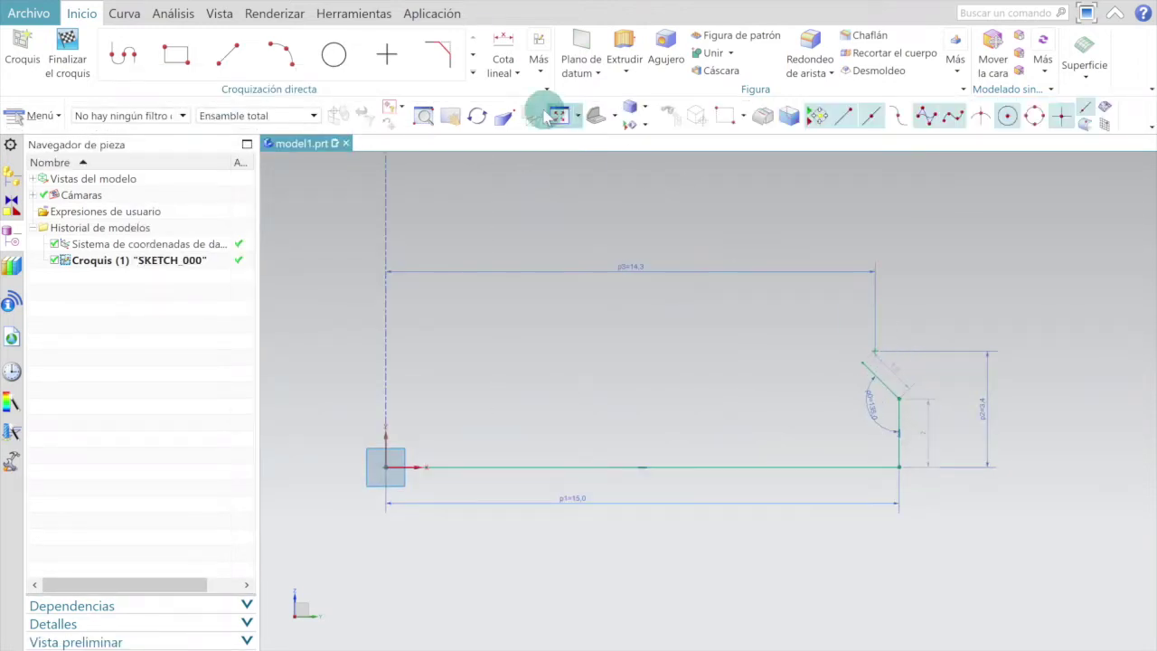
{"action": "left_click", "coordinate": [332, 56]}
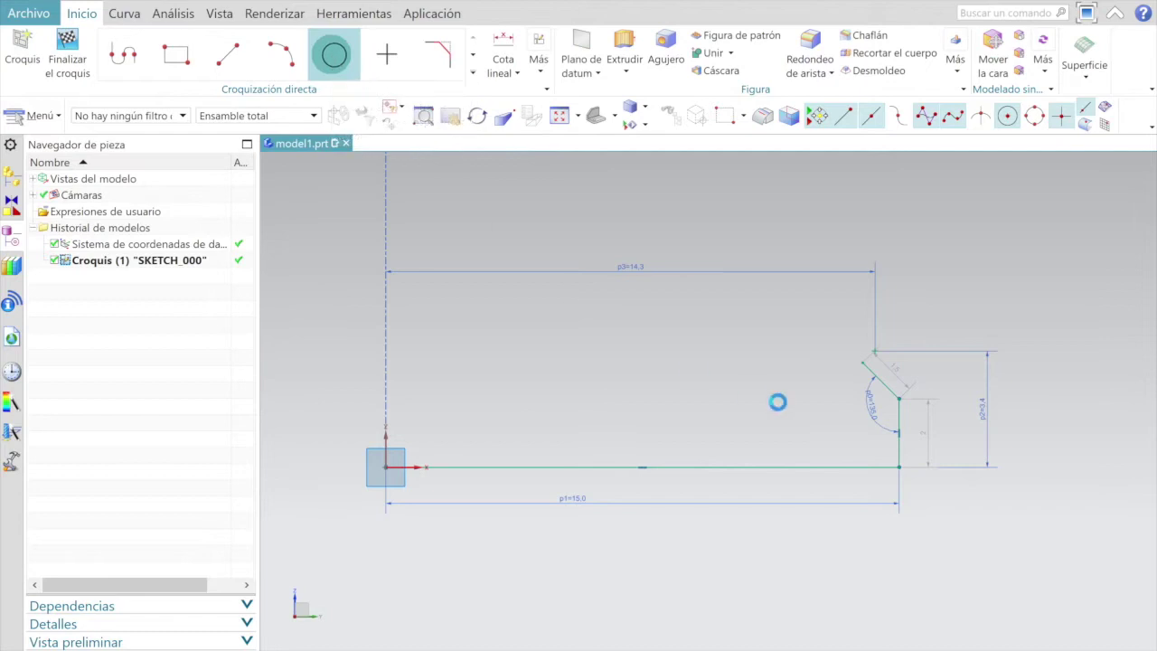
{"action": "scroll", "coordinate": [873, 375], "scroll_direction": "up", "scroll_amount": 3}
{"action": "left_click", "coordinate": [876, 328]}
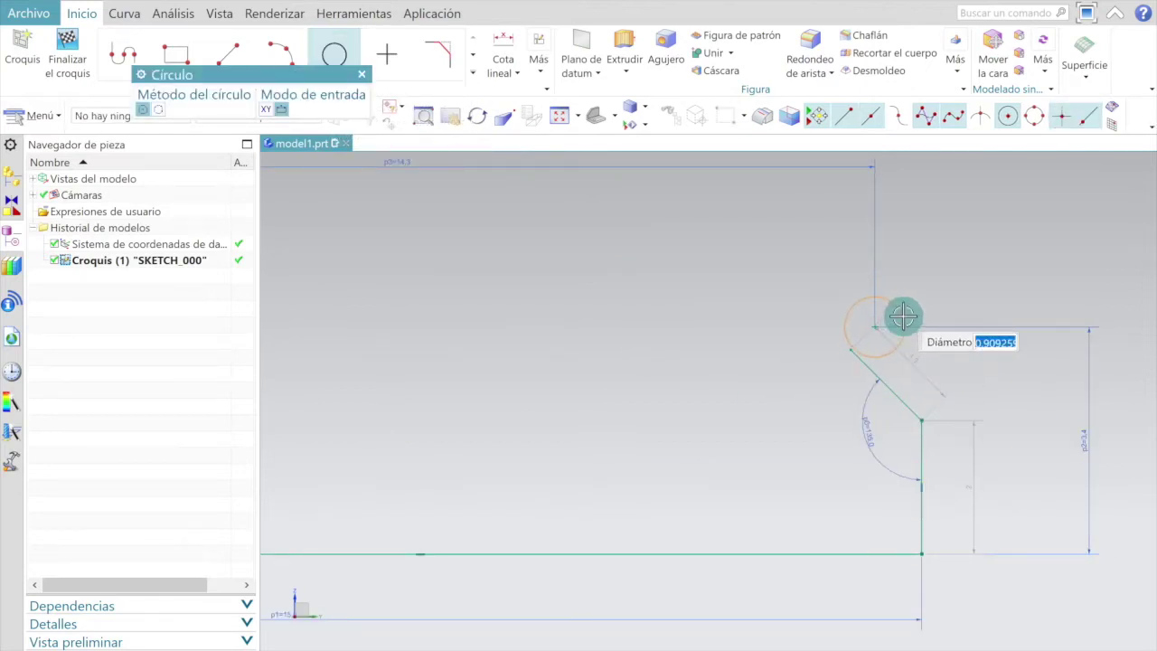
{"action": "left_click", "coordinate": [903, 316]}
{"action": "scroll", "coordinate": [903, 316], "scroll_direction": "up", "scroll_amount": 3}
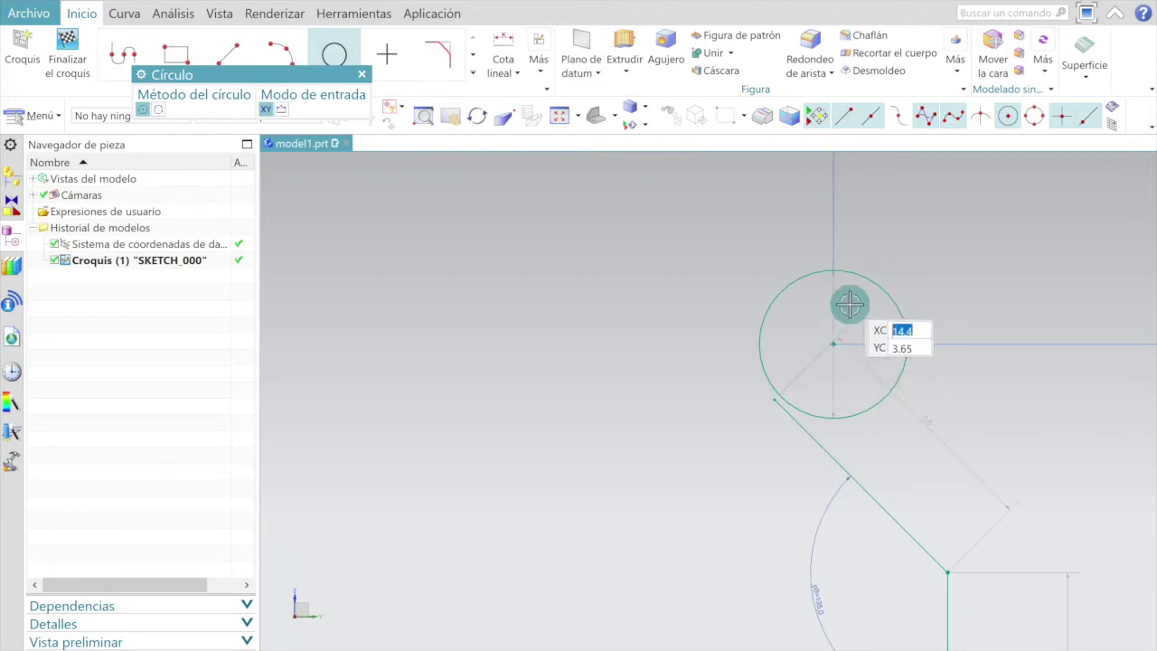
{"action": "key", "text": "Escape"}
Step: Set the small circle's diameter to 1 mm
{"action": "scroll", "coordinate": [854, 309], "scroll_direction": "up", "scroll_amount": 4}
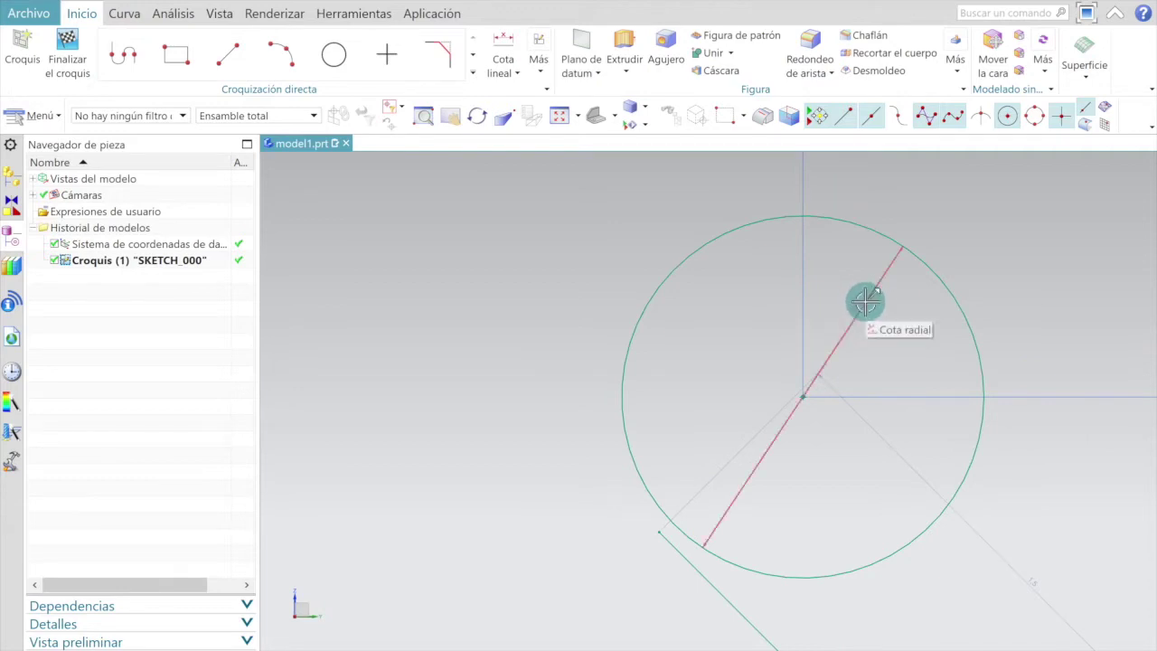
{"action": "left_click", "coordinate": [866, 301]}
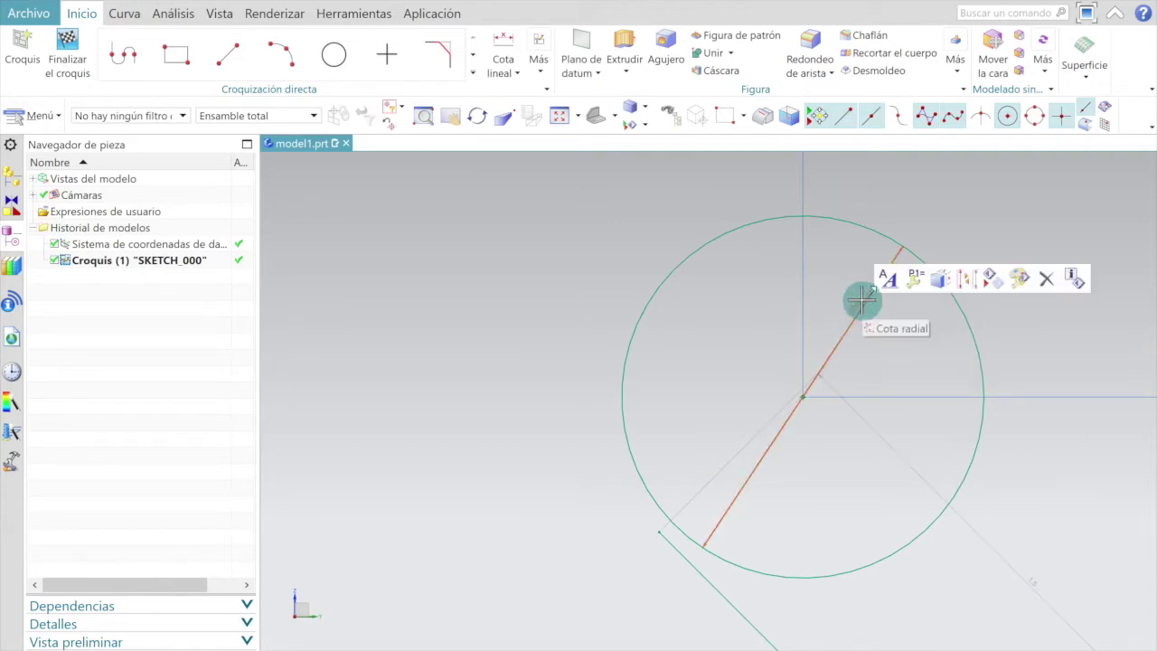
{"action": "double_click", "coordinate": [862, 301]}
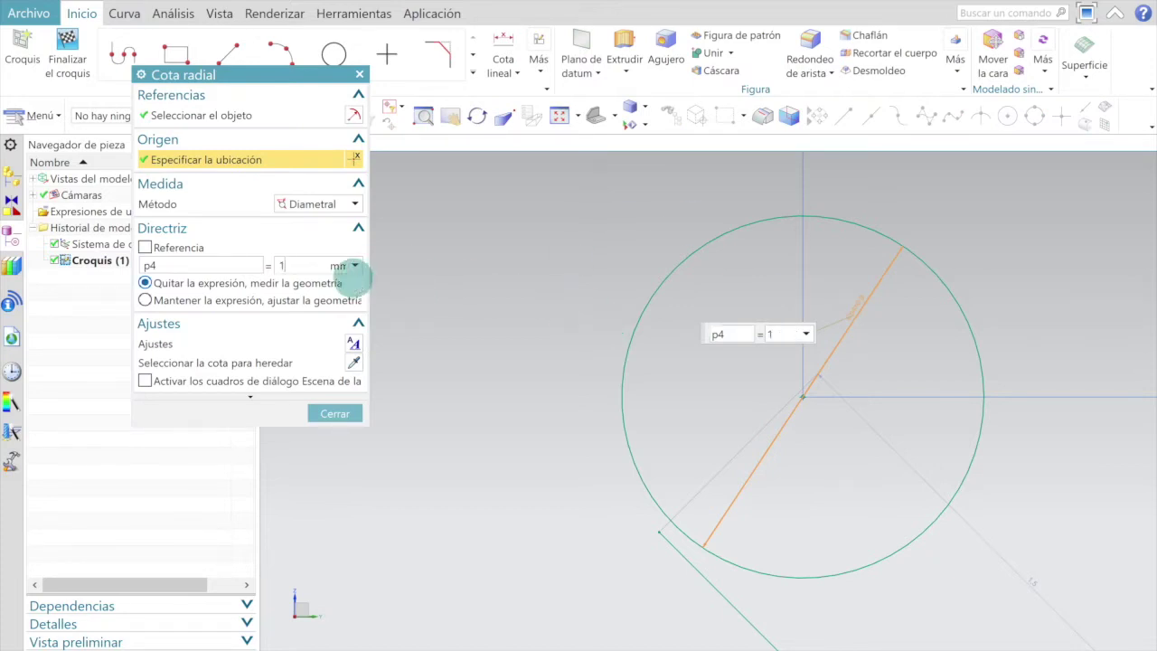
{"action": "left_click", "coordinate": [351, 299]}
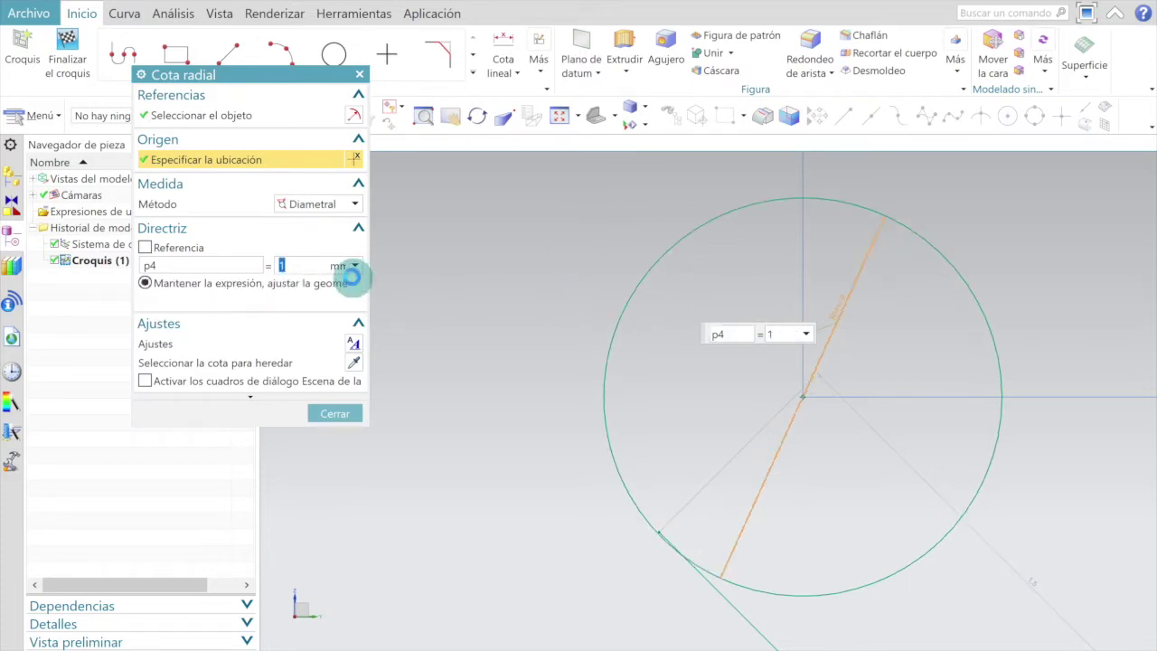
{"action": "left_click", "coordinate": [353, 414]}
Step: Trim the end of the slanted line that extends past its intersection with the circle, using Quick Trim
{"action": "scroll", "coordinate": [581, 384], "scroll_direction": "down", "scroll_amount": 3}
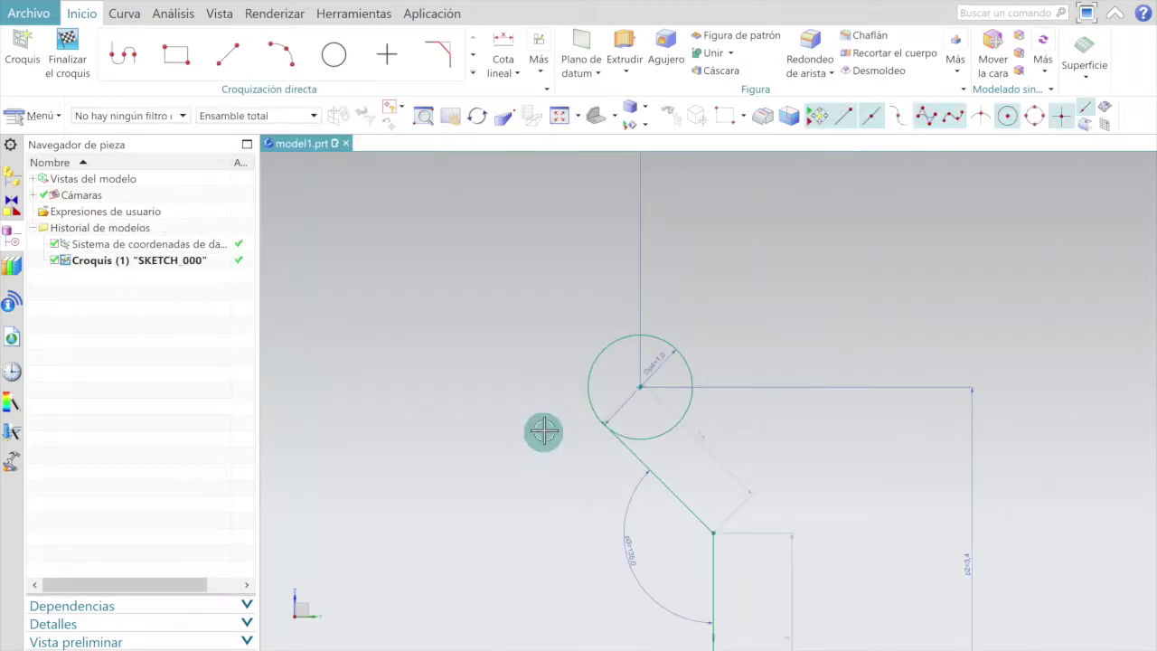
{"action": "scroll", "coordinate": [591, 416], "scroll_direction": "up", "scroll_amount": 8}
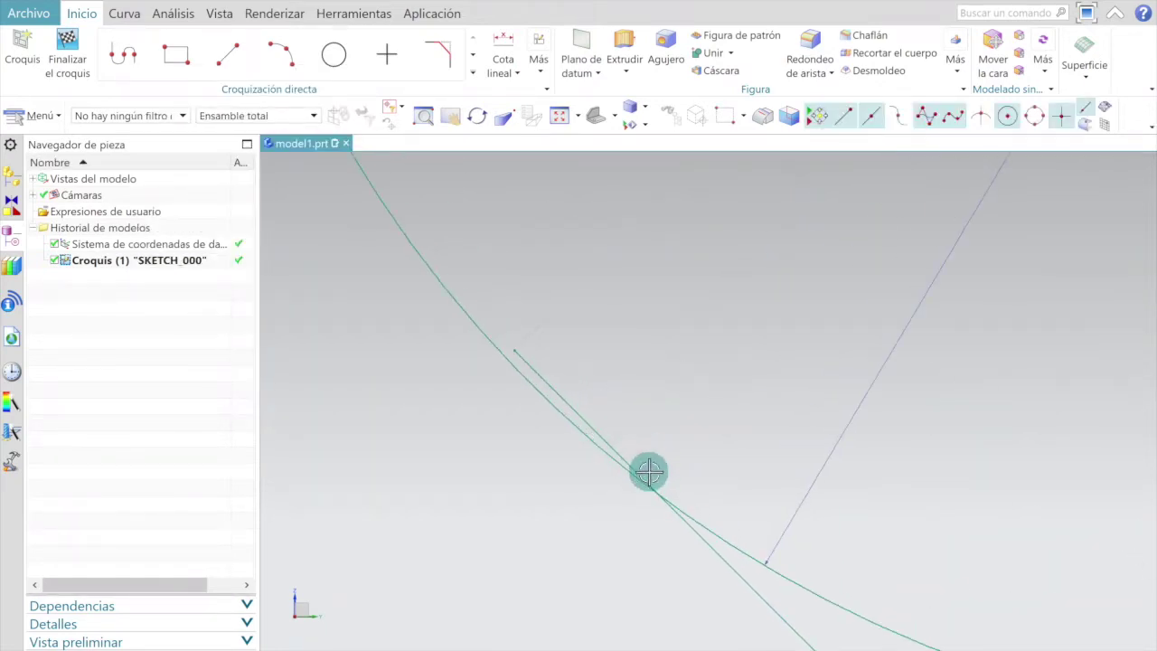
{"action": "left_click", "coordinate": [470, 50]}
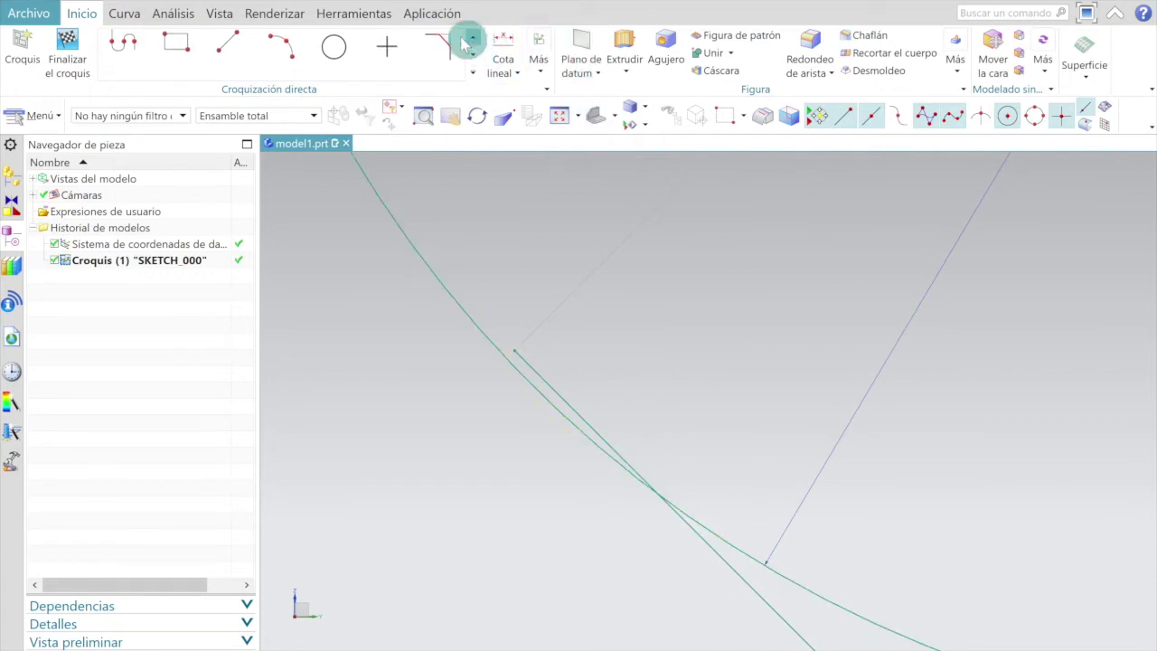
{"action": "left_click", "coordinate": [179, 54]}
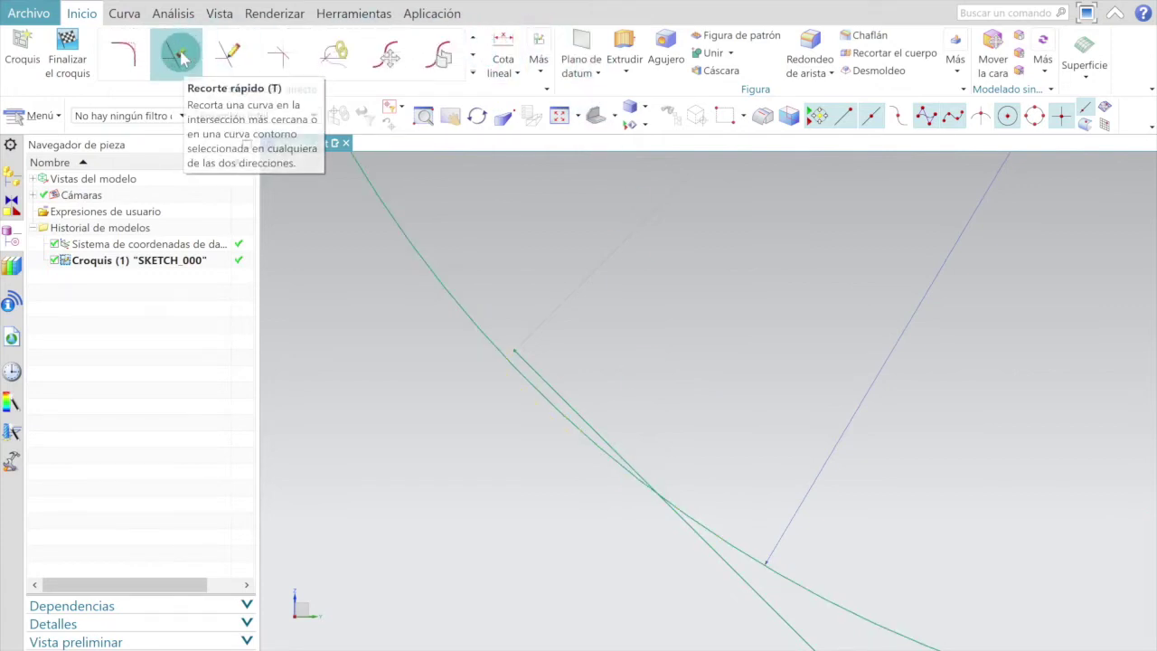
{"action": "left_click", "coordinate": [623, 452]}
Step: Place a second sketch point about 1.2 mm inward of and 1.5 mm above the circle's centre
{"action": "scroll", "coordinate": [623, 452], "scroll_direction": "down", "scroll_amount": 2}
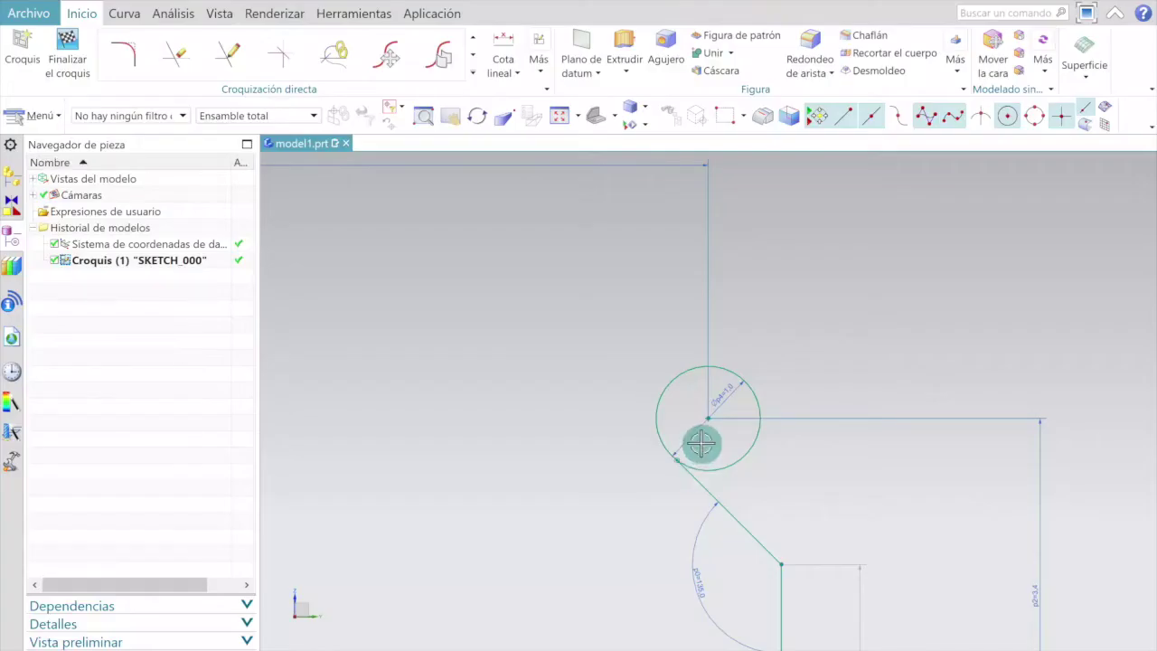
{"action": "scroll", "coordinate": [705, 425], "scroll_direction": "down", "scroll_amount": 3}
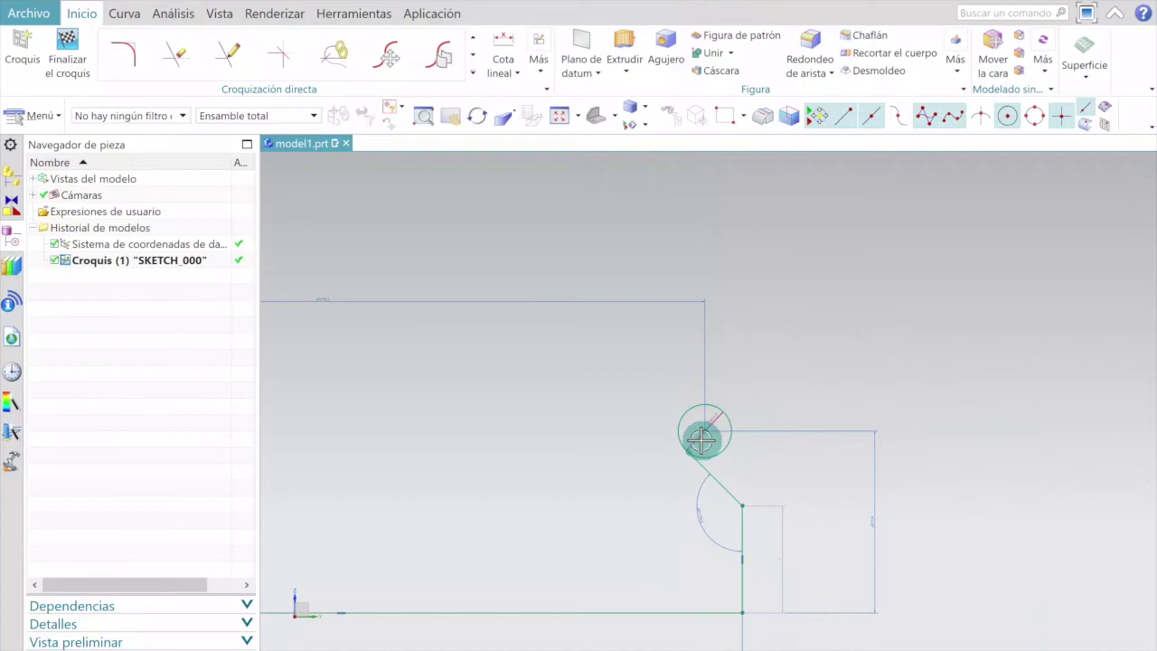
{"action": "left_click", "coordinate": [472, 38]}
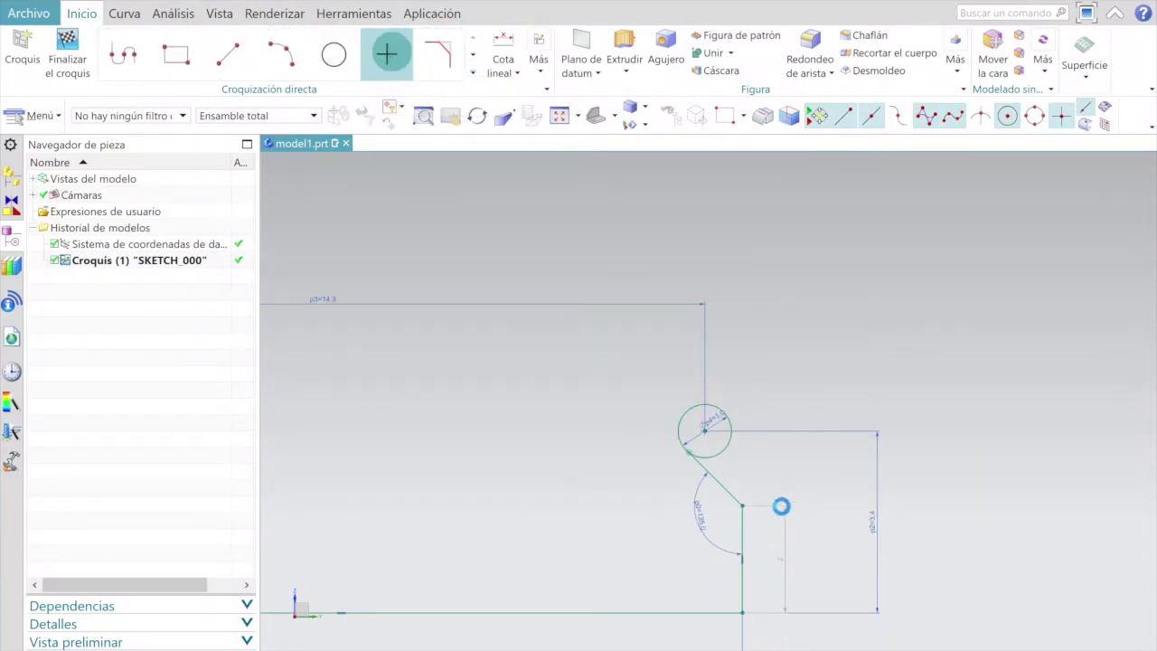
{"action": "left_click", "coordinate": [640, 352]}
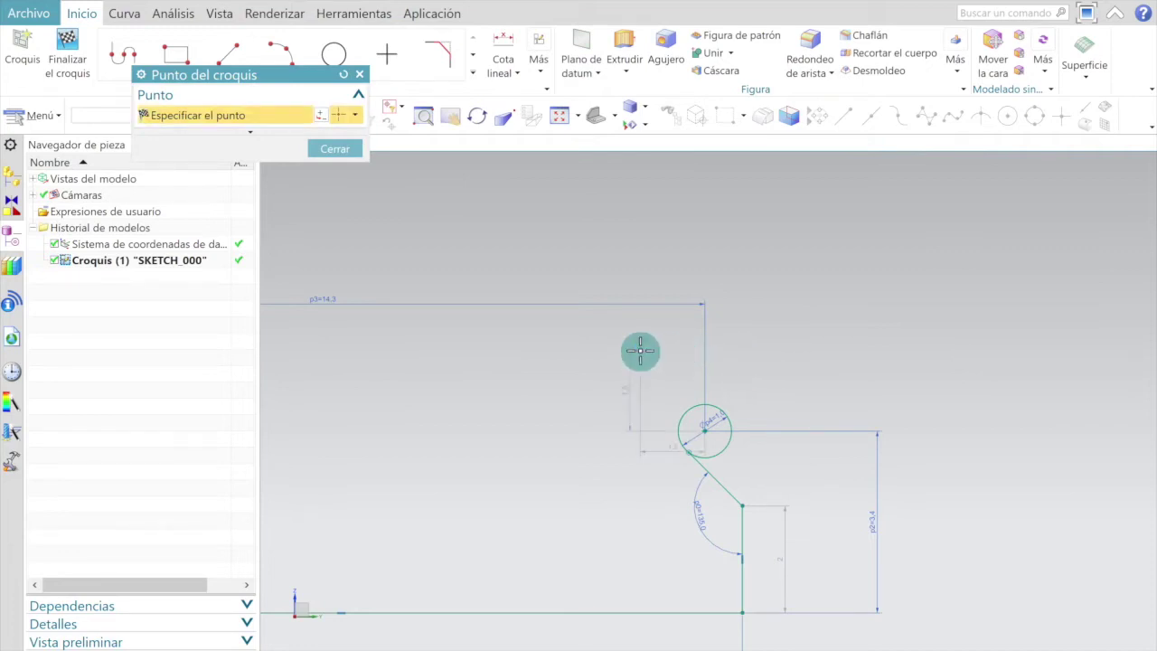
{"action": "middle_click", "coordinate": [639, 350]}
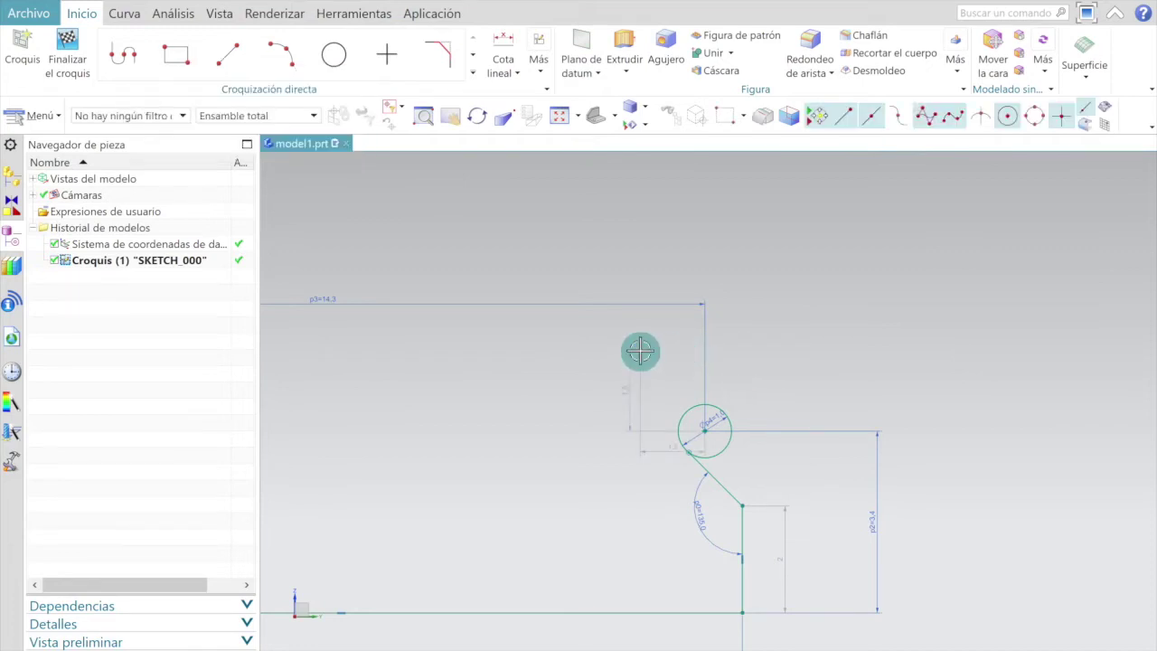
Step: Dimension the second sketch point's height above the base line as 5.9 mm
{"action": "left_click", "coordinate": [503, 38]}
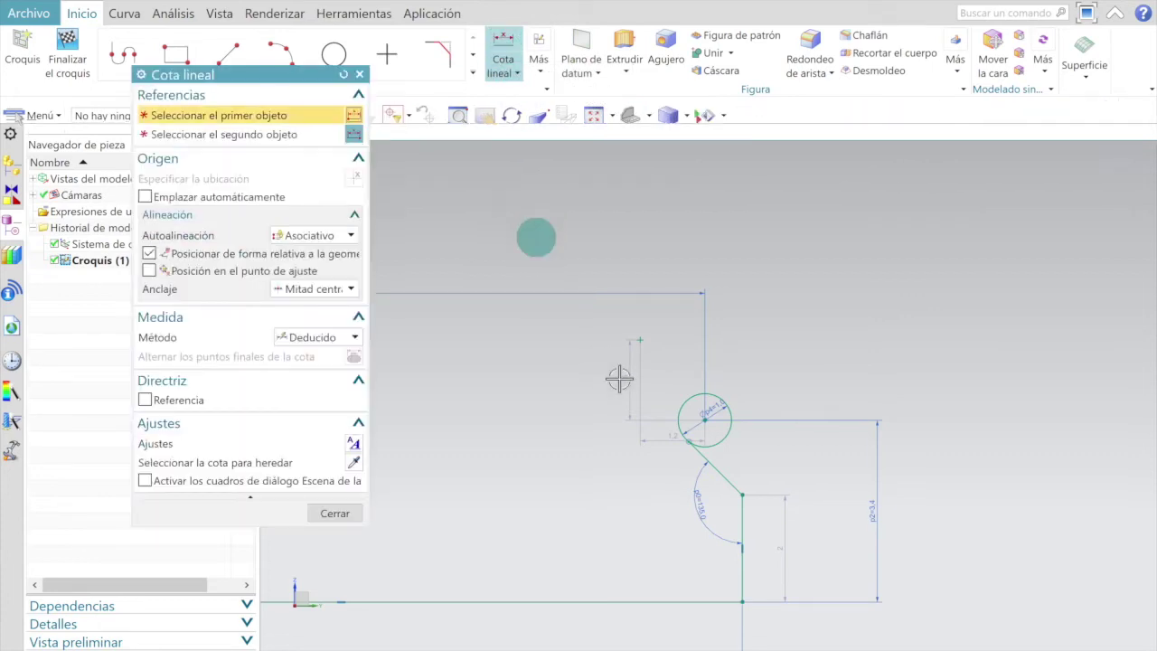
{"action": "left_click", "coordinate": [641, 344]}
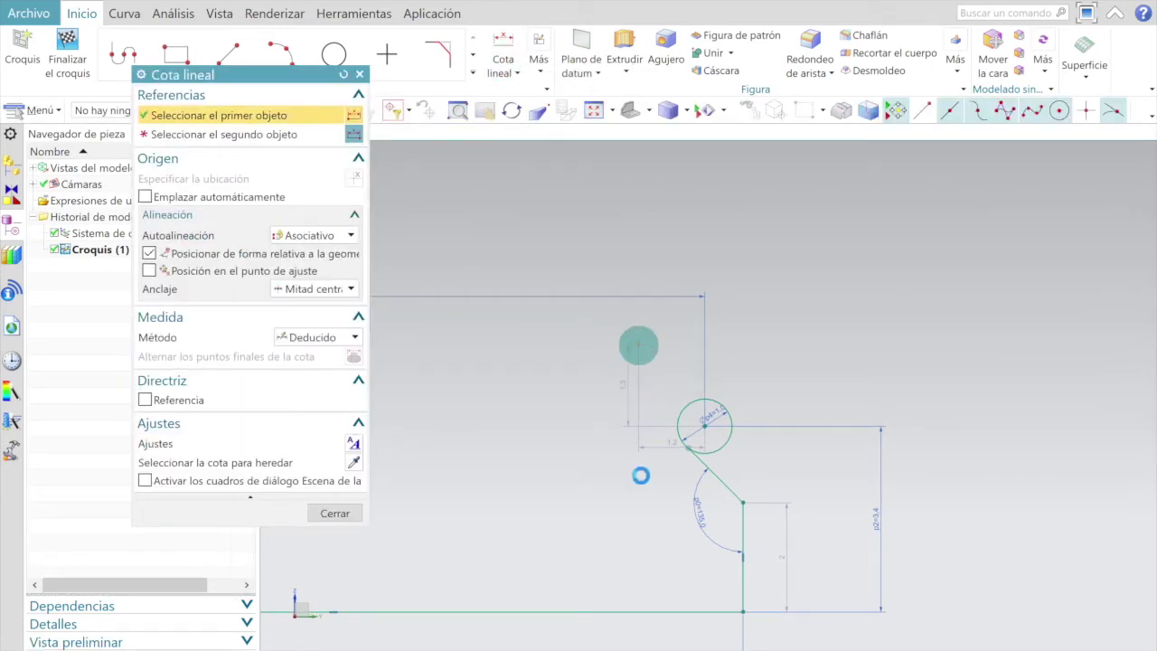
{"action": "left_click", "coordinate": [648, 609]}
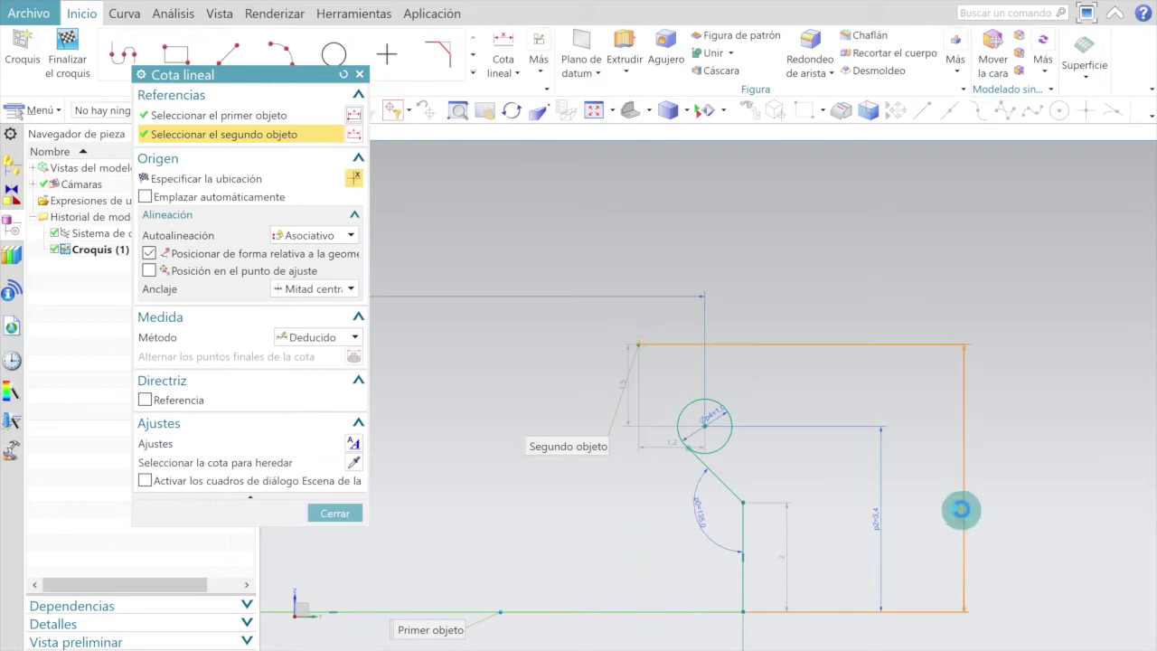
{"action": "left_click", "coordinate": [968, 497]}
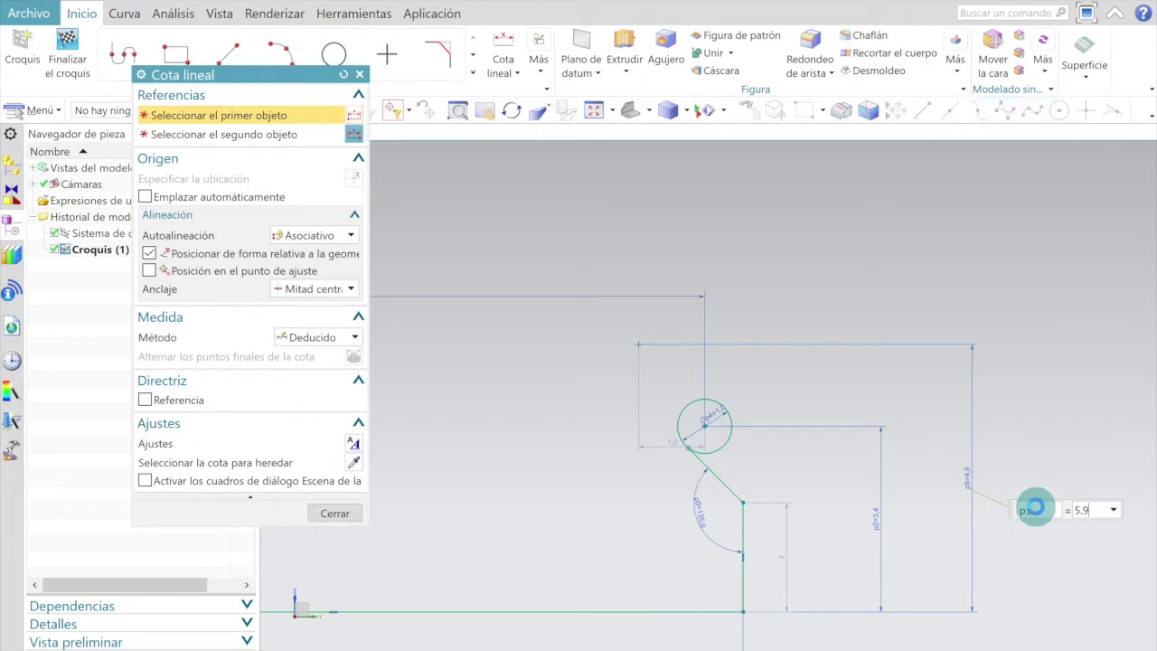
{"action": "key", "text": "Return"}
{"action": "left_click", "coordinate": [336, 514]}
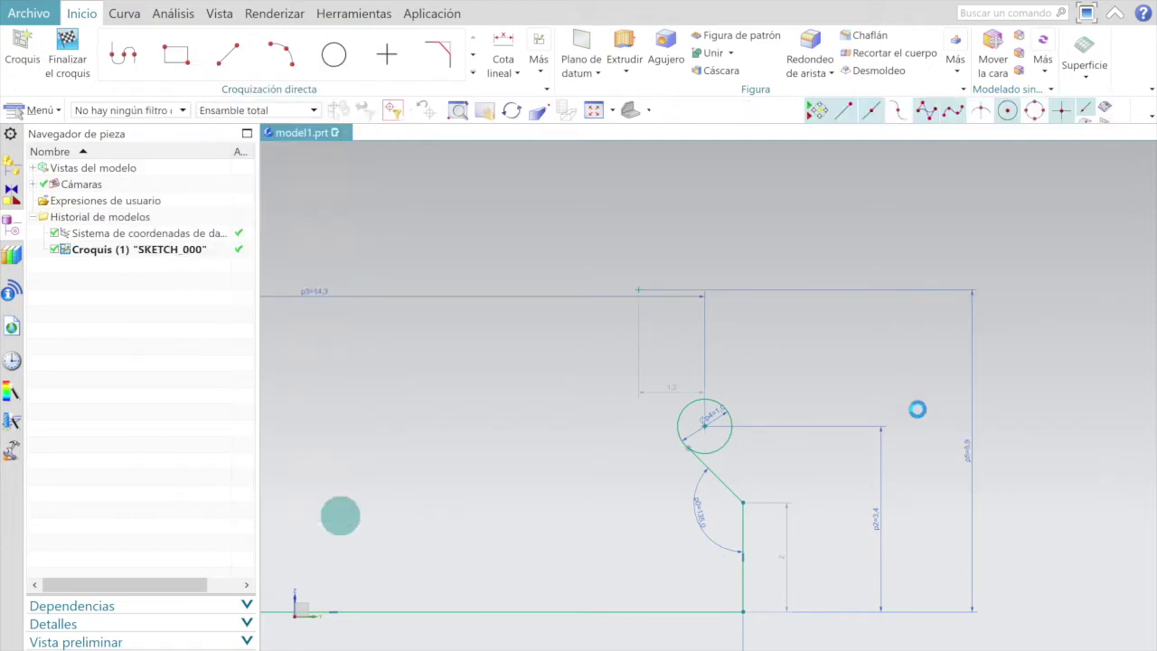
Step: Dimension the second sketch point's horizontal distance from the vertical axis as 11.1 mm
{"action": "scroll", "coordinate": [542, 320], "scroll_direction": "down", "scroll_amount": 4}
{"action": "scroll", "coordinate": [266, 327], "scroll_direction": "up", "scroll_amount": 3}
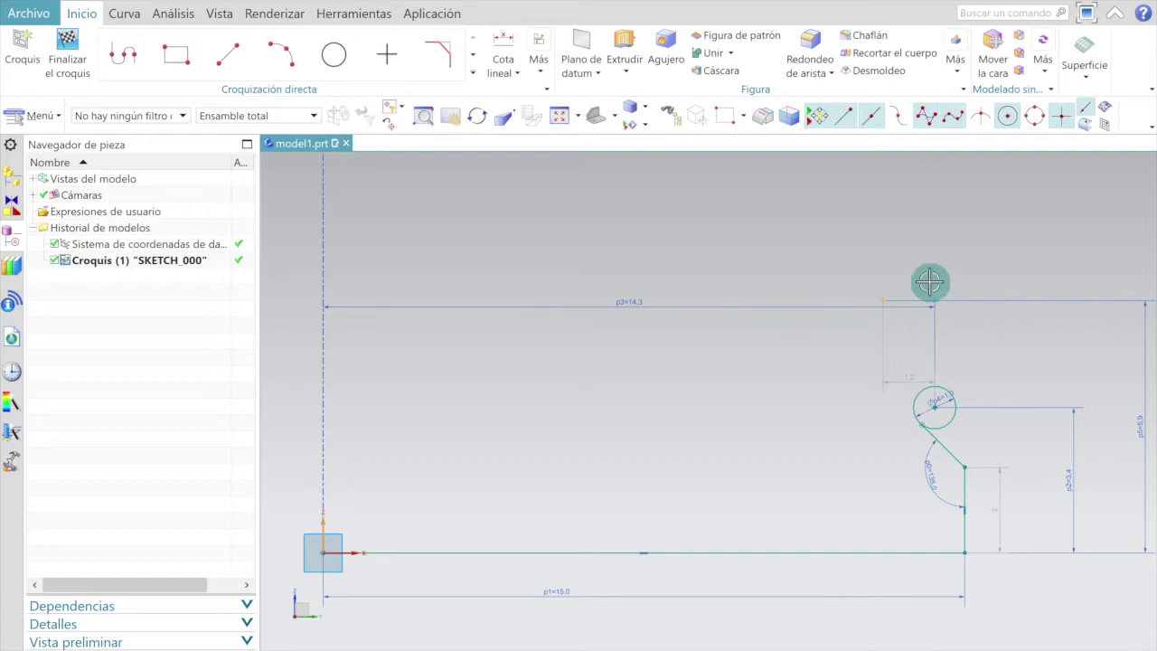
{"action": "left_click", "coordinate": [884, 301]}
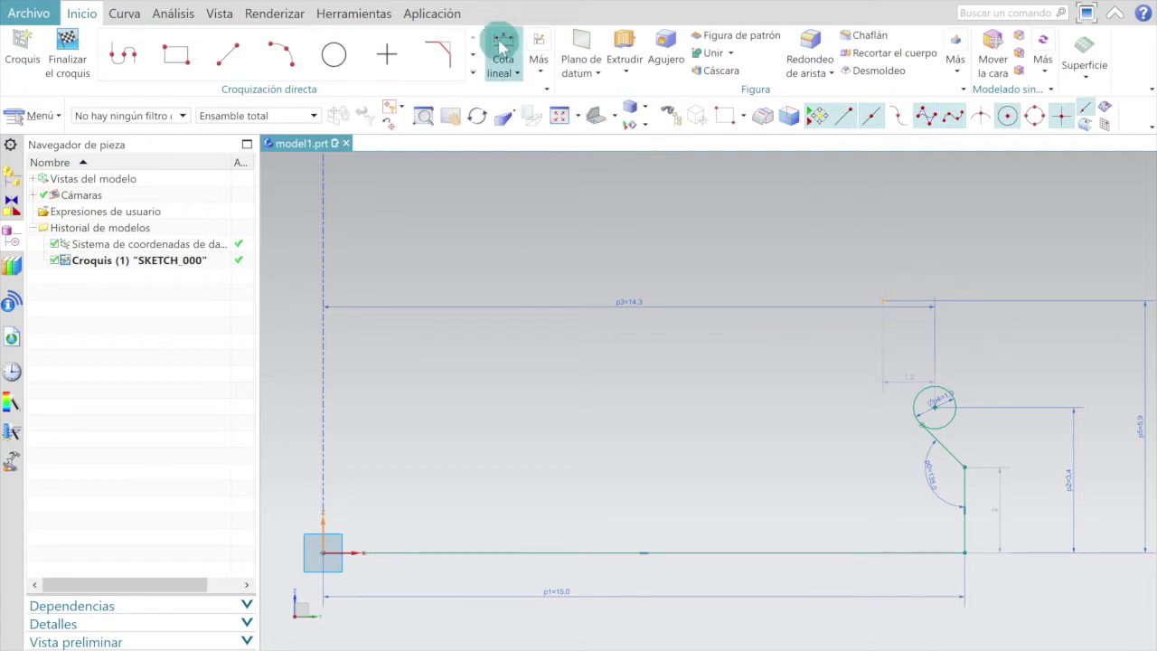
{"action": "left_click", "coordinate": [503, 43]}
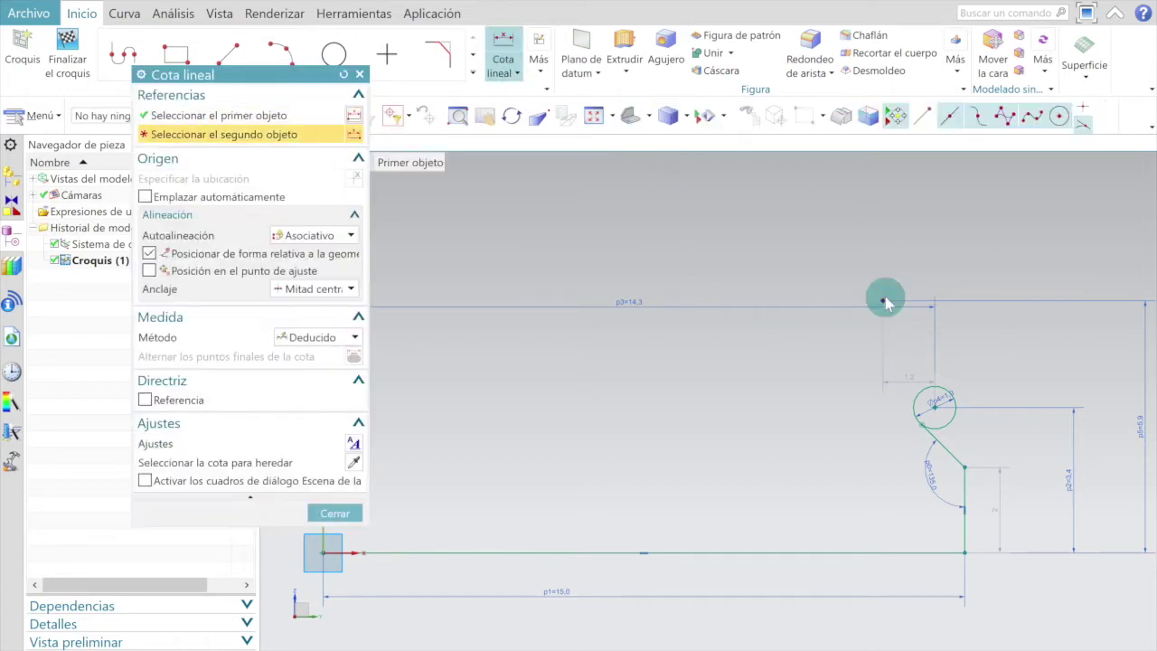
{"action": "scroll", "coordinate": [887, 291], "scroll_direction": "down", "scroll_amount": 2}
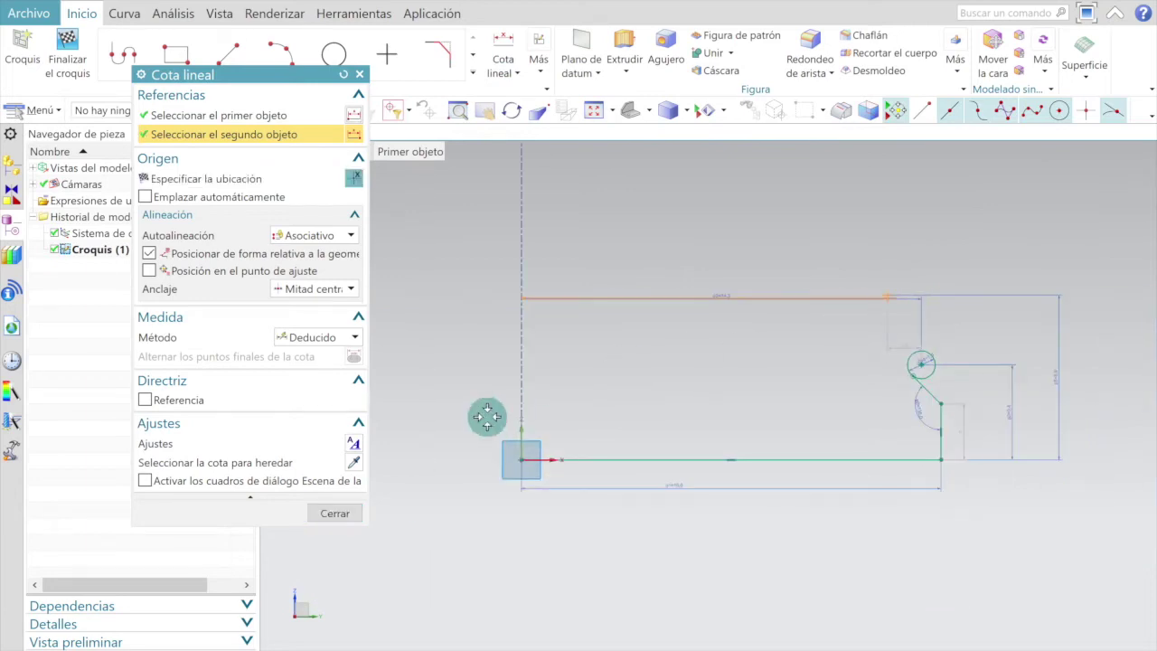
{"action": "left_click", "coordinate": [540, 425]}
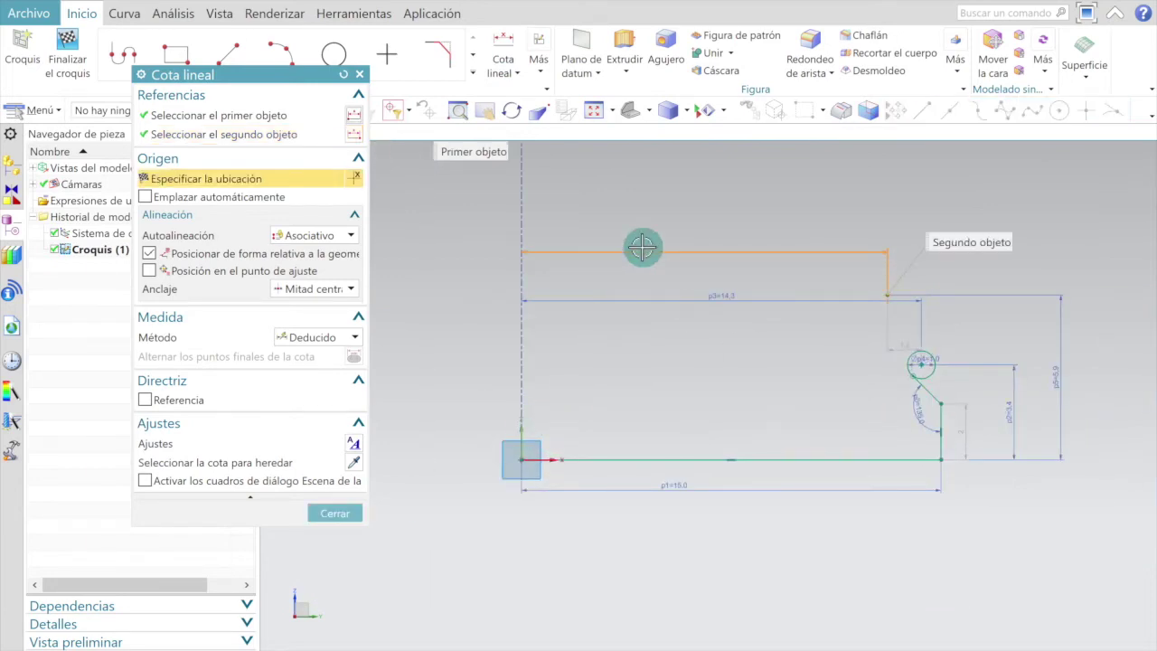
{"action": "left_click", "coordinate": [652, 248]}
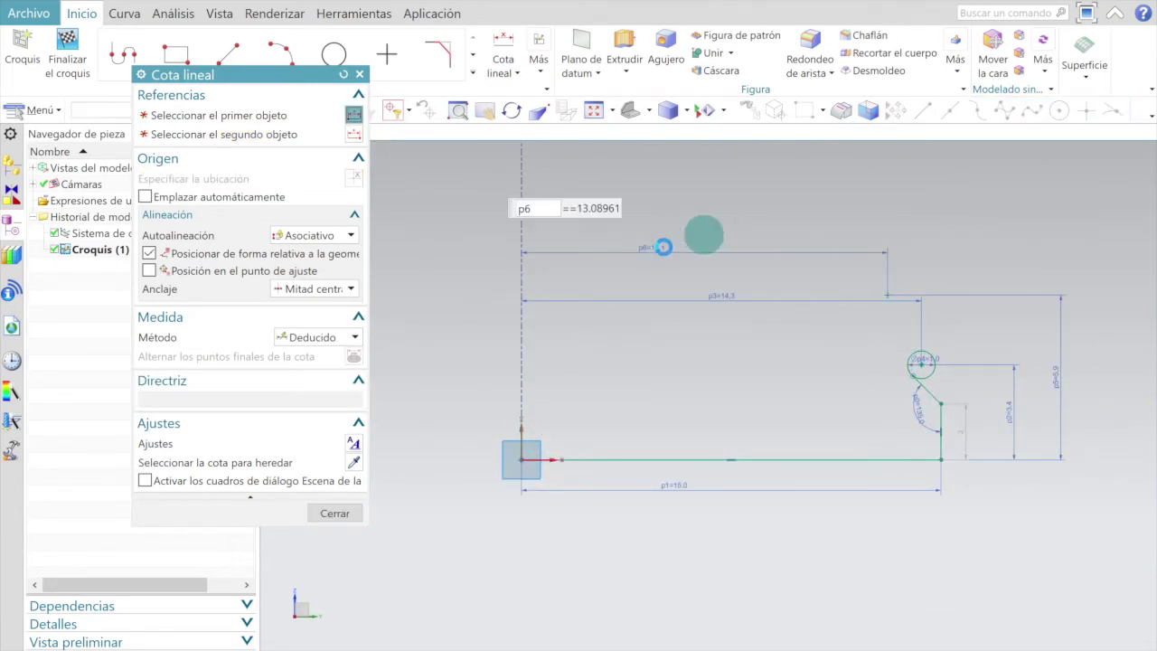
{"action": "scroll", "coordinate": [656, 252], "scroll_direction": "up", "scroll_amount": 1}
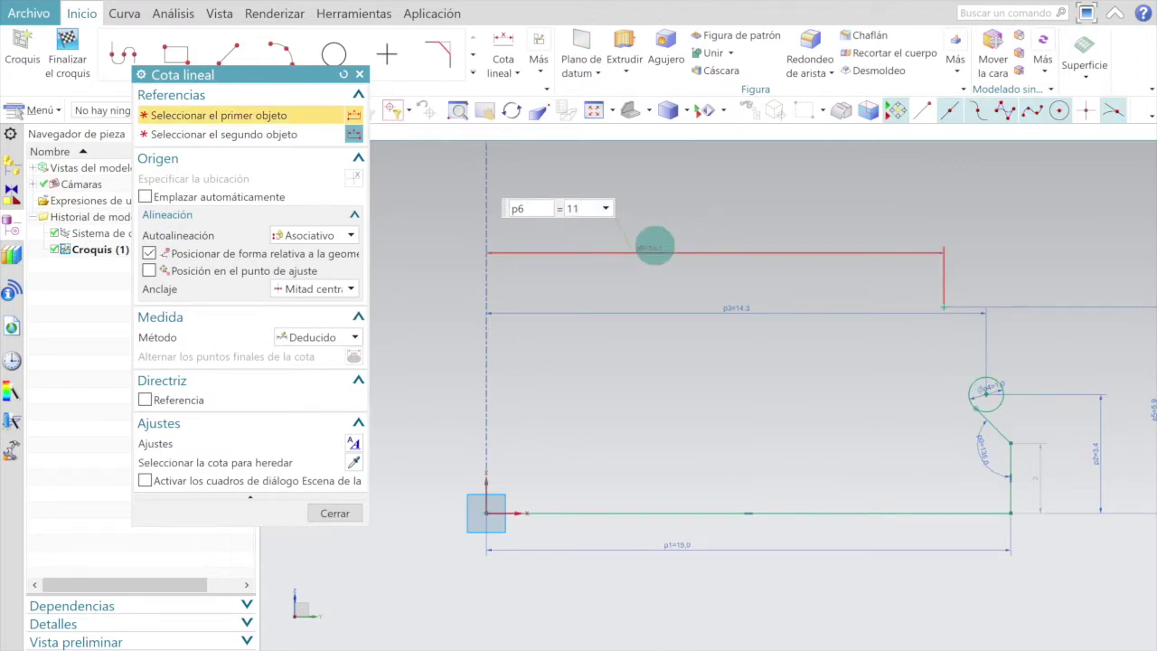
{"action": "type", "text": "11.1"}
{"action": "key", "text": "Return"}
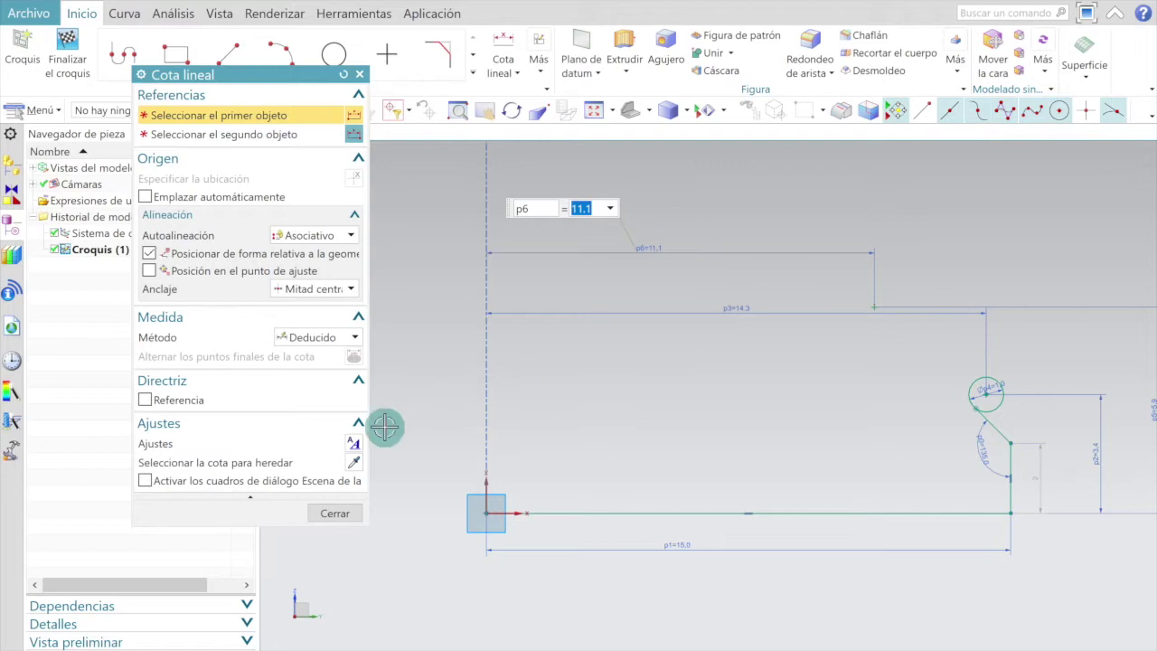
{"action": "left_click", "coordinate": [344, 513]}
Step: Draw a circle about 3.3 mm in diameter centred on the second sketch point
{"action": "scroll", "coordinate": [886, 260], "scroll_direction": "up", "scroll_amount": 3}
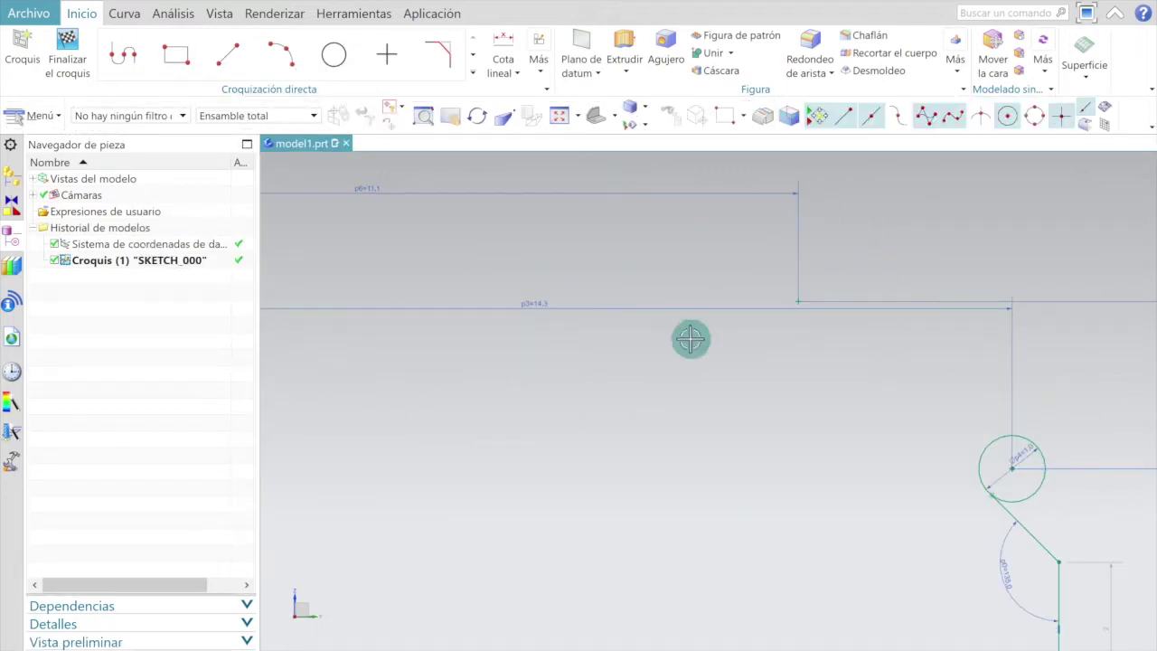
{"action": "left_click", "coordinate": [334, 54]}
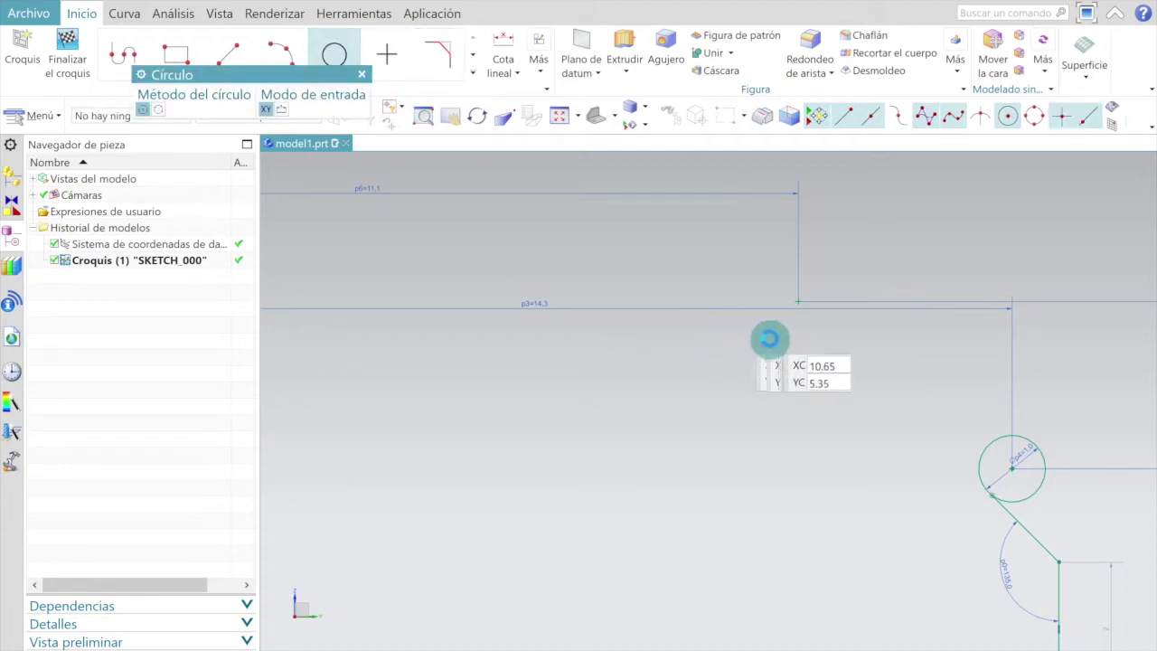
{"action": "left_click", "coordinate": [799, 301]}
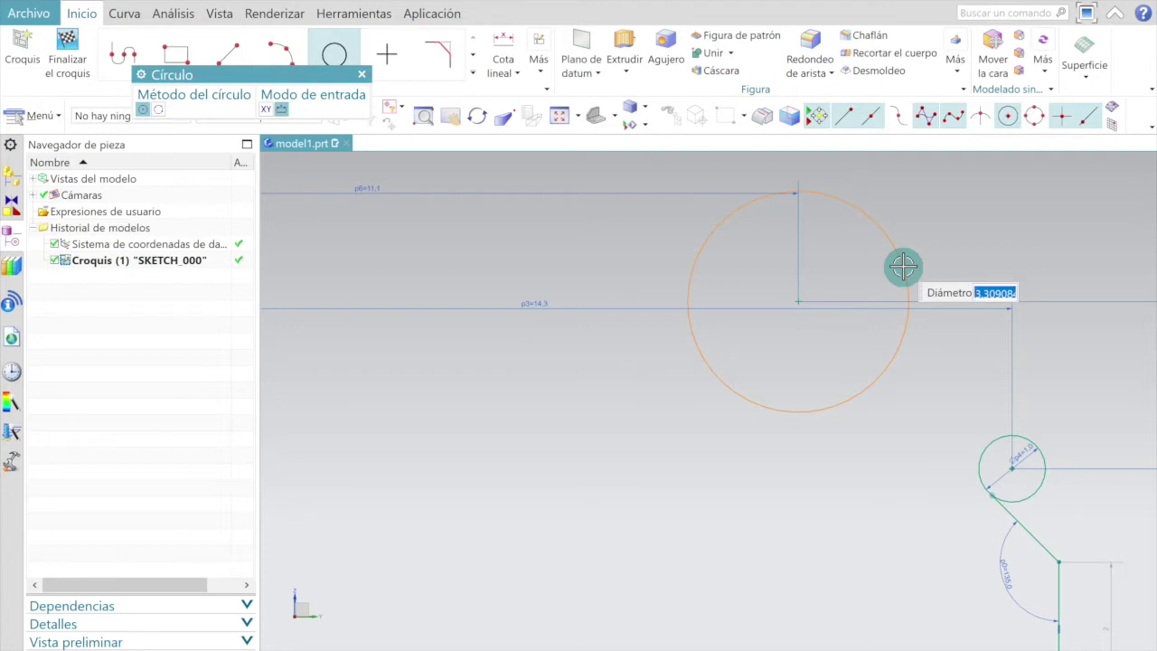
{"action": "left_click", "coordinate": [903, 266]}
{"action": "key", "text": "Escape"}
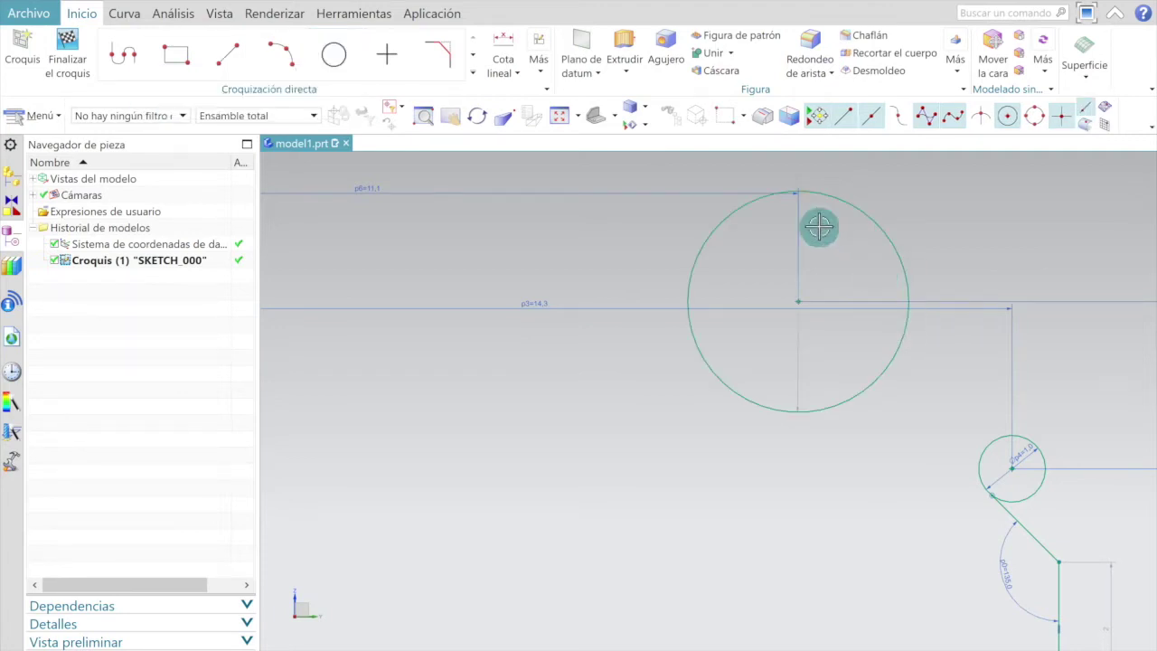
Step: Set the diameter of the circle around the second sketch point to 7 mm
{"action": "scroll", "coordinate": [822, 247], "scroll_direction": "up", "scroll_amount": 5}
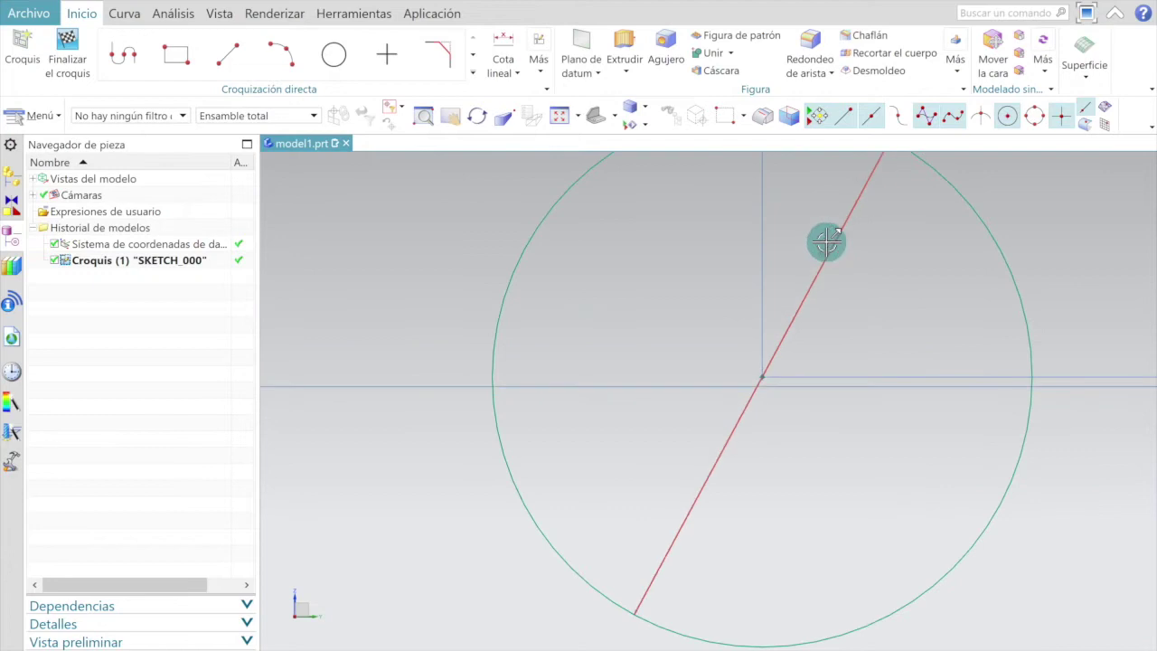
{"action": "left_click", "coordinate": [828, 249]}
{"action": "left_click", "coordinate": [827, 250]}
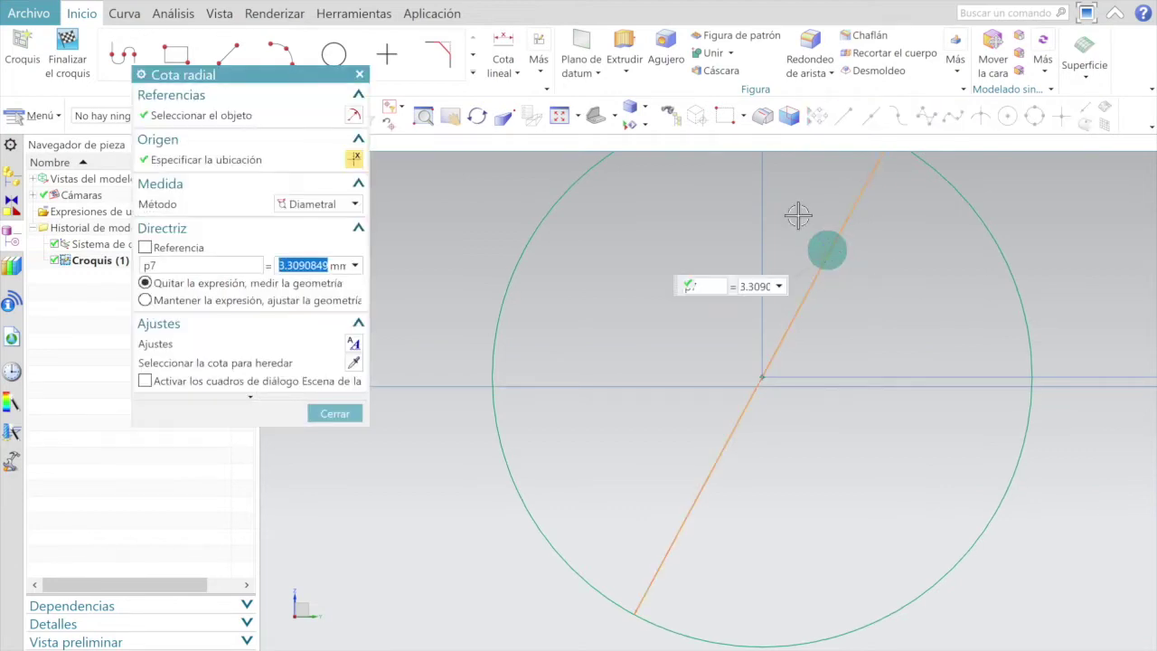
{"action": "left_click", "coordinate": [303, 265]}
{"action": "key", "text": "Return"}
{"action": "left_click", "coordinate": [336, 300]}
{"action": "left_click", "coordinate": [337, 414]}
Step: Draw a short tangent line from the small circle's upper inner side to the lower outer side of the 7 mm circle
{"action": "scroll", "coordinate": [550, 382], "scroll_direction": "down", "scroll_amount": 8}
{"action": "scroll", "coordinate": [637, 449], "scroll_direction": "up", "scroll_amount": 2}
{"action": "scroll", "coordinate": [637, 449], "scroll_direction": "up", "scroll_amount": 3}
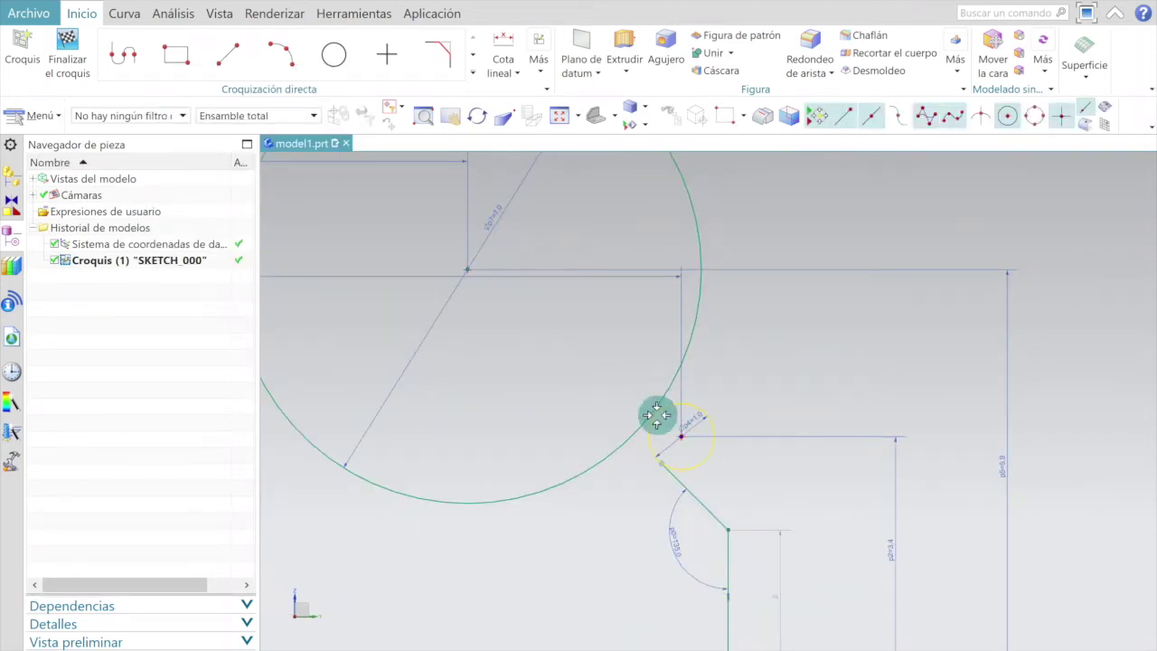
{"action": "scroll", "coordinate": [657, 421], "scroll_direction": "up", "scroll_amount": 2}
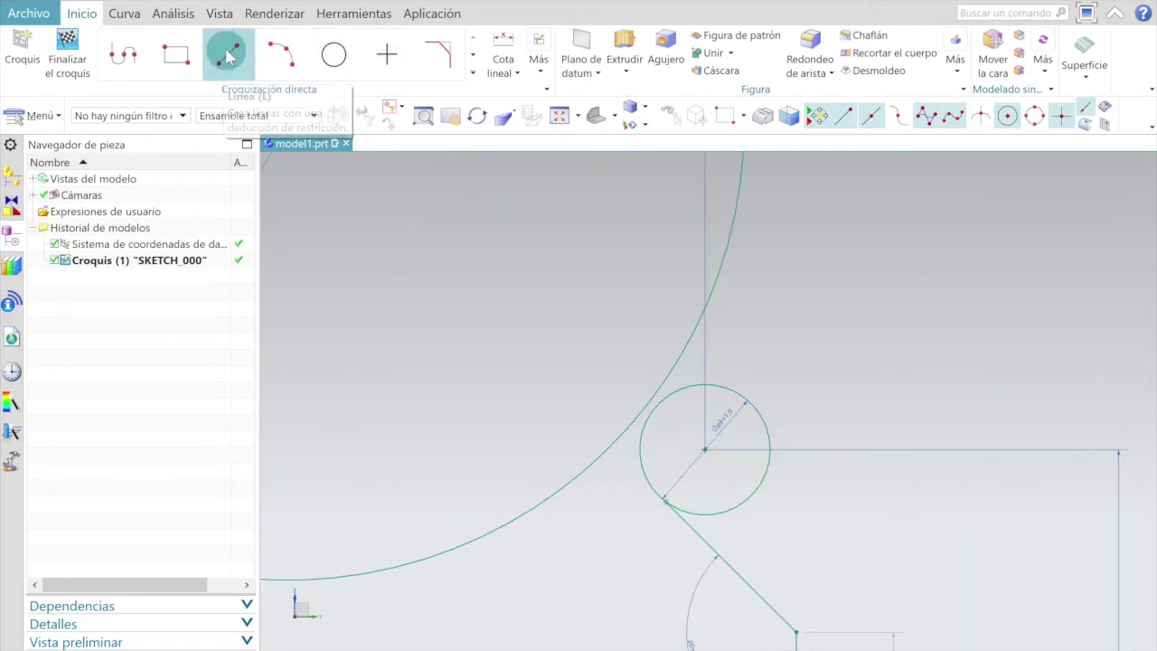
{"action": "left_click", "coordinate": [227, 56]}
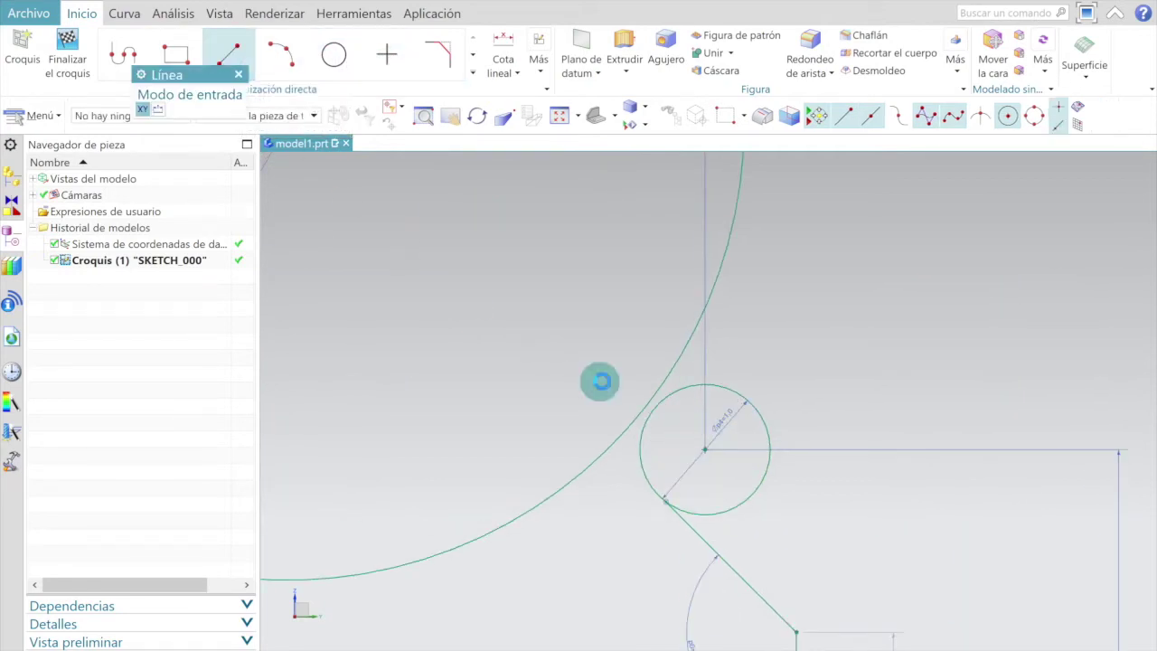
{"action": "left_click", "coordinate": [646, 418]}
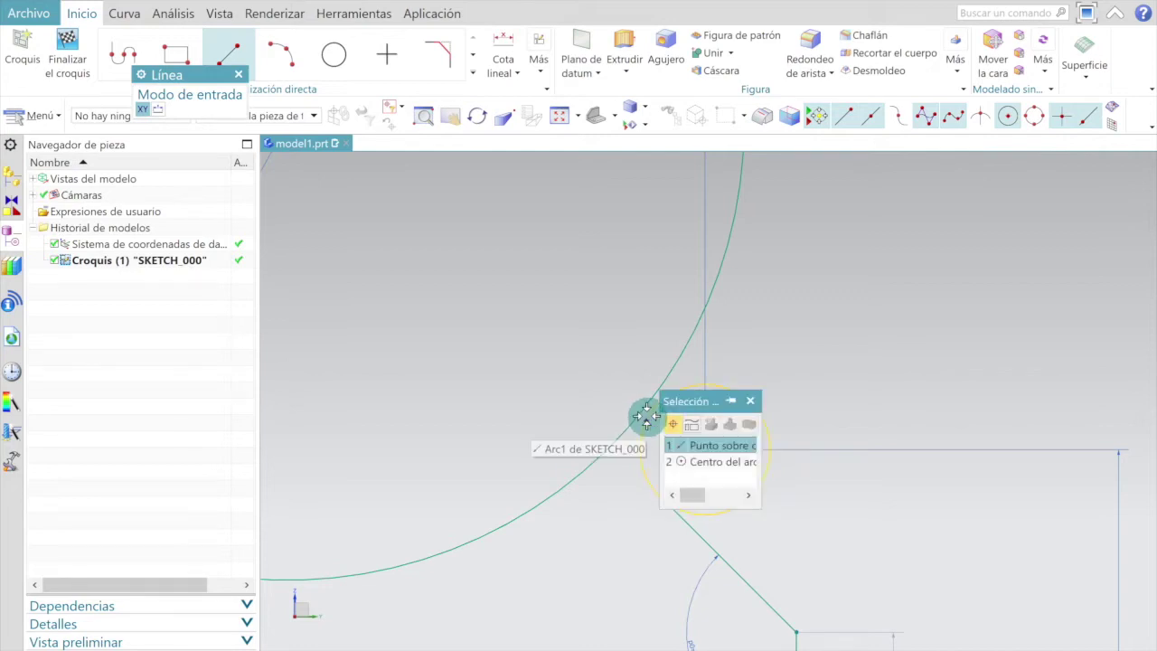
{"action": "left_click", "coordinate": [646, 418]}
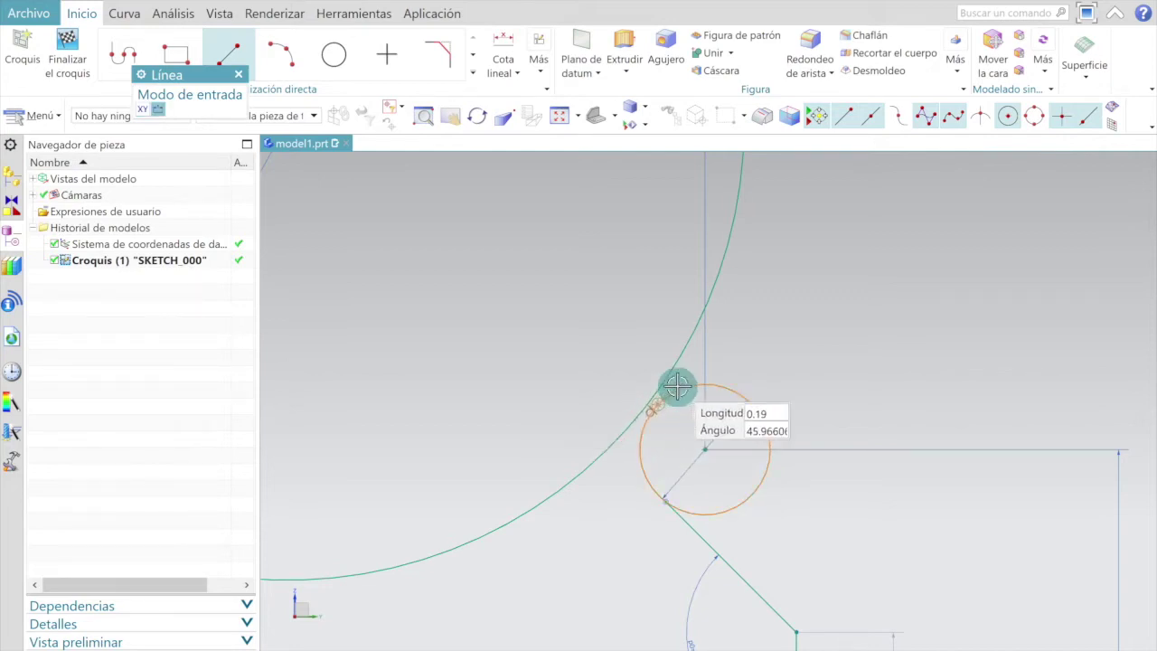
{"action": "left_click", "coordinate": [688, 342]}
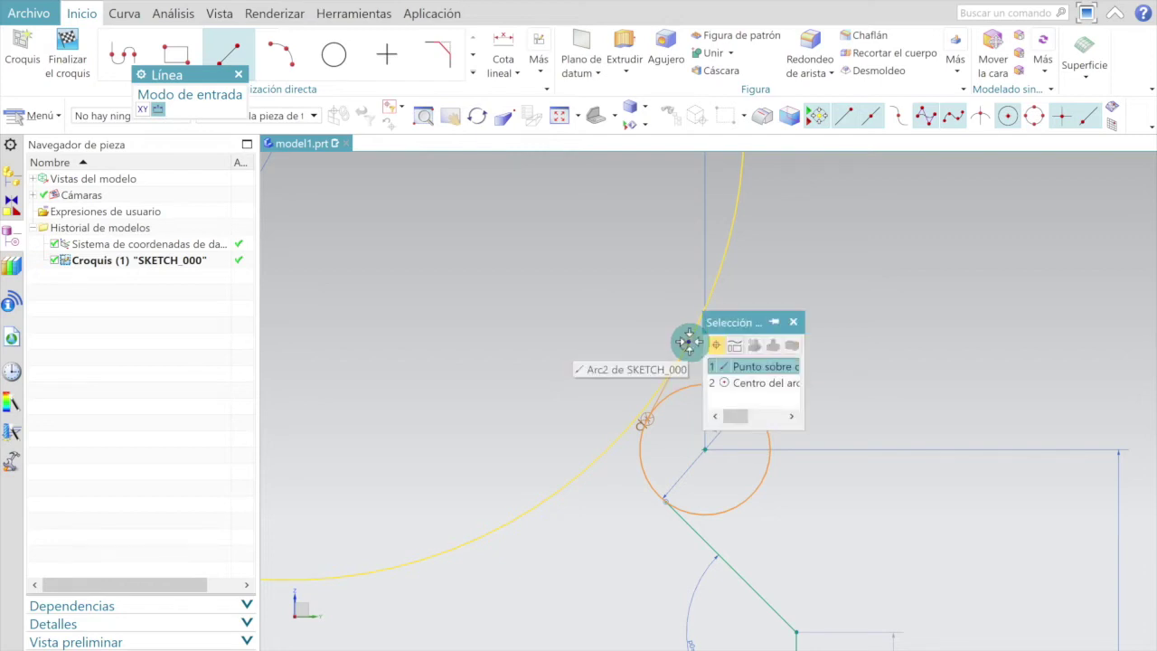
{"action": "left_click", "coordinate": [689, 342]}
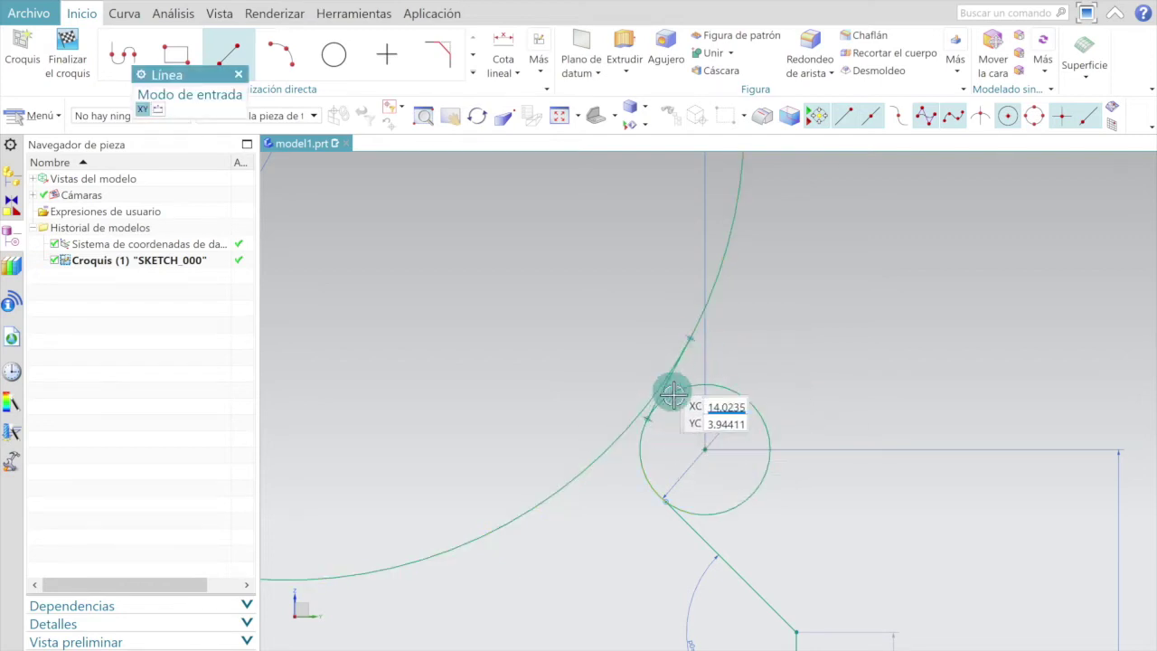
{"action": "scroll", "coordinate": [660, 385], "scroll_direction": "up", "scroll_amount": 5}
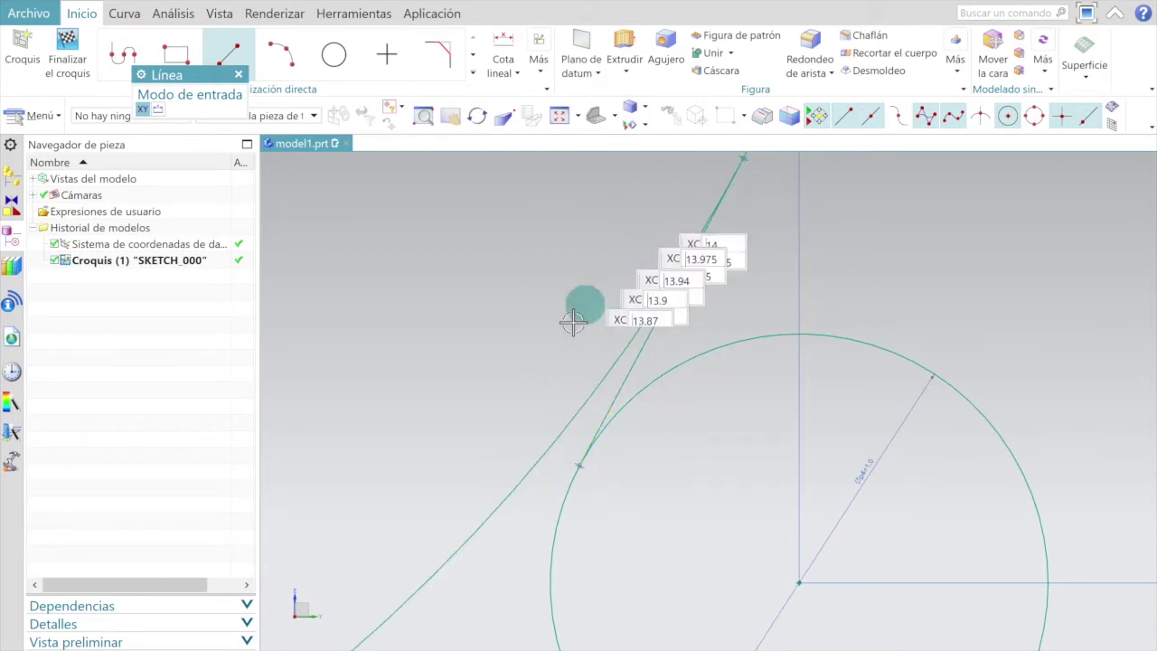
{"action": "key", "text": "alt+Tab"}
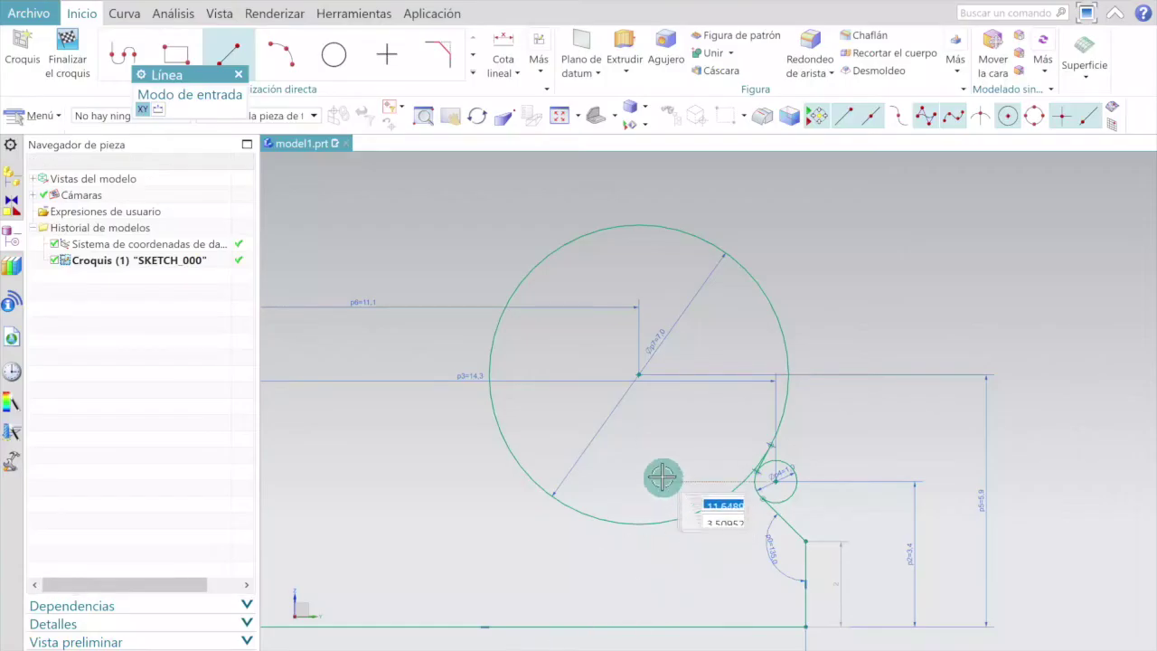
{"action": "scroll", "coordinate": [658, 477], "scroll_direction": "down", "scroll_amount": 3}
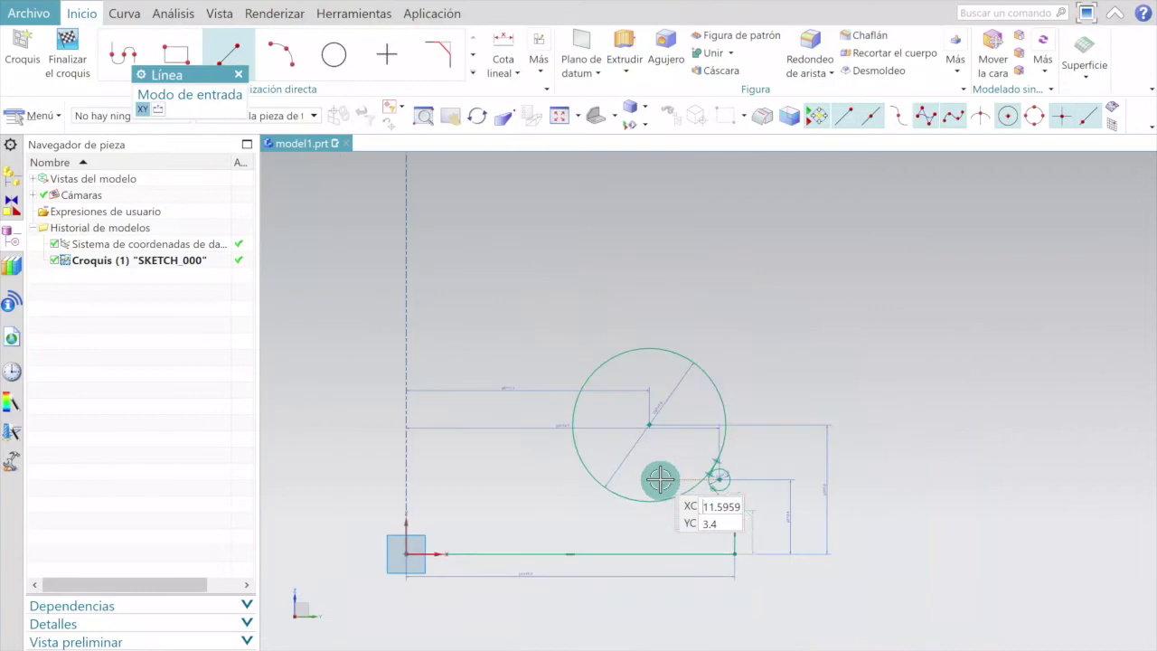
{"action": "left_click", "coordinate": [239, 75]}
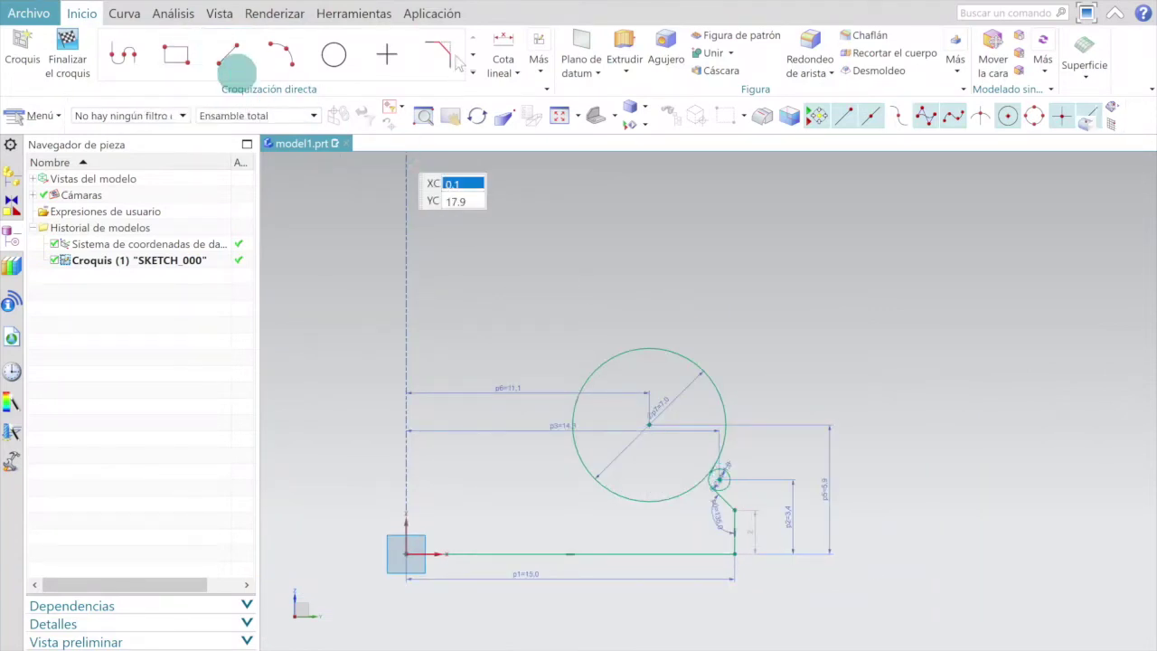
Step: Place a third sketch point about 2.8 mm outward of and 4 mm above the large circle's centre
{"action": "left_click", "coordinate": [472, 55]}
{"action": "left_click", "coordinate": [472, 54]}
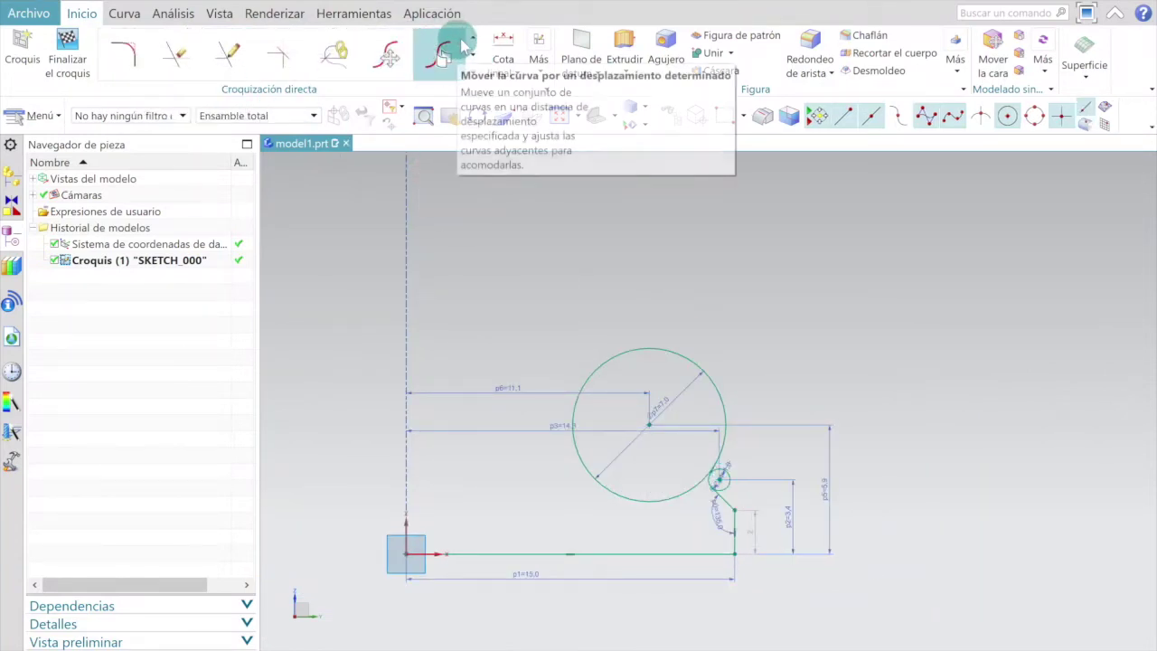
{"action": "left_click", "coordinate": [472, 36]}
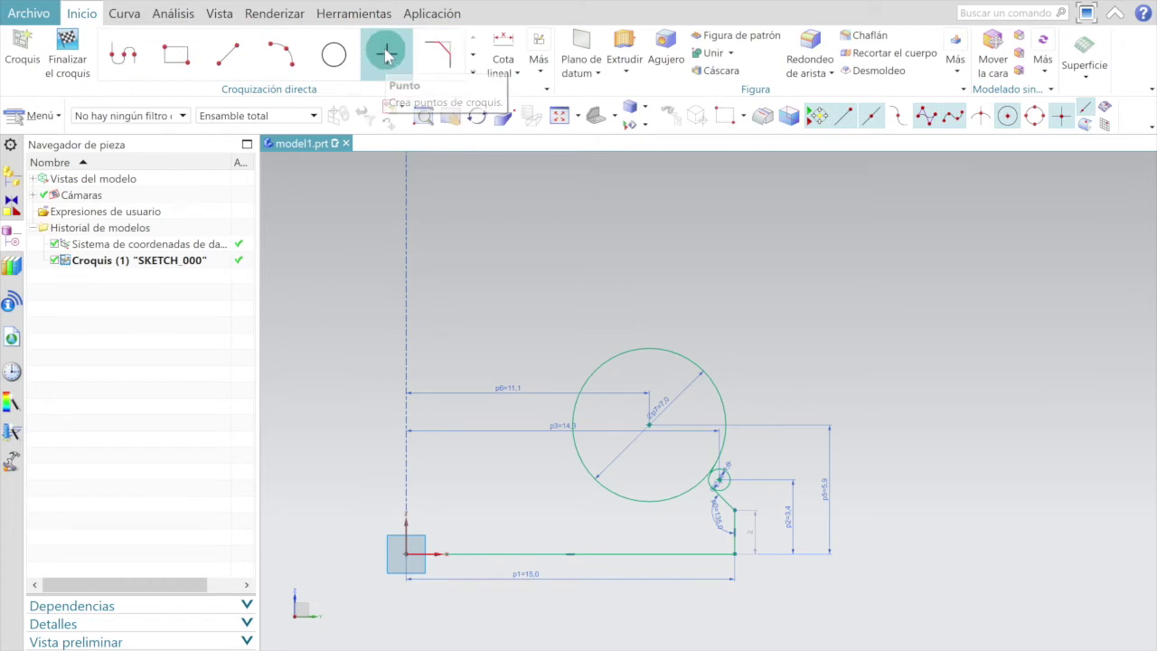
{"action": "left_click", "coordinate": [387, 56]}
{"action": "scroll", "coordinate": [697, 340], "scroll_direction": "up", "scroll_amount": 2}
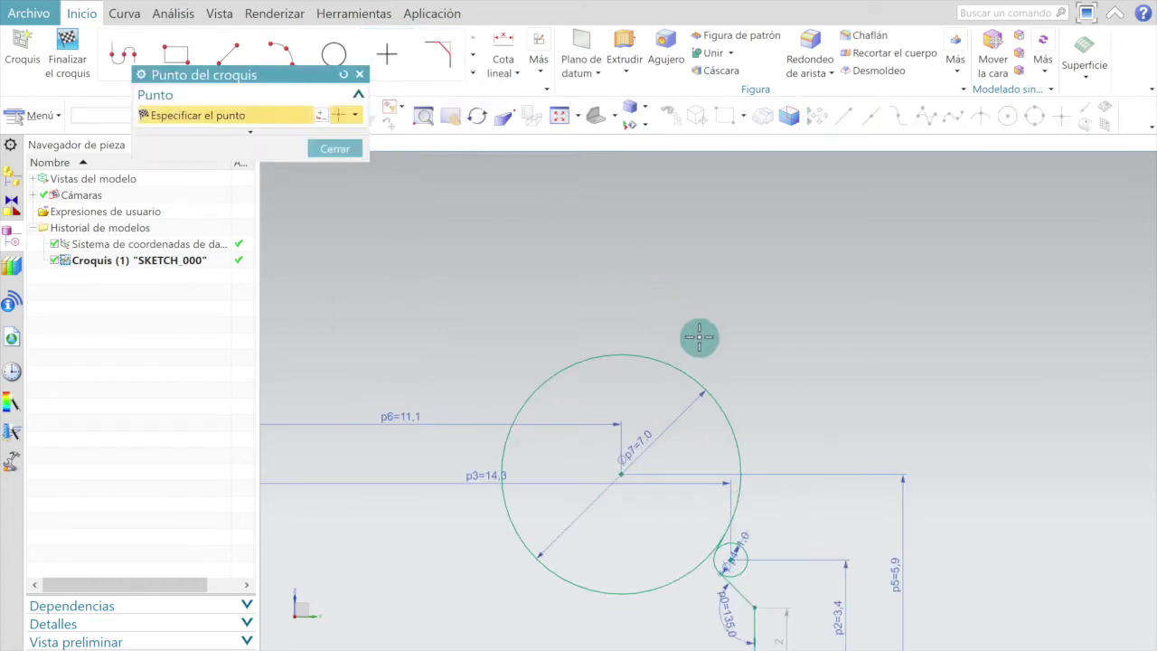
{"action": "scroll", "coordinate": [712, 340], "scroll_direction": "down", "scroll_amount": 2}
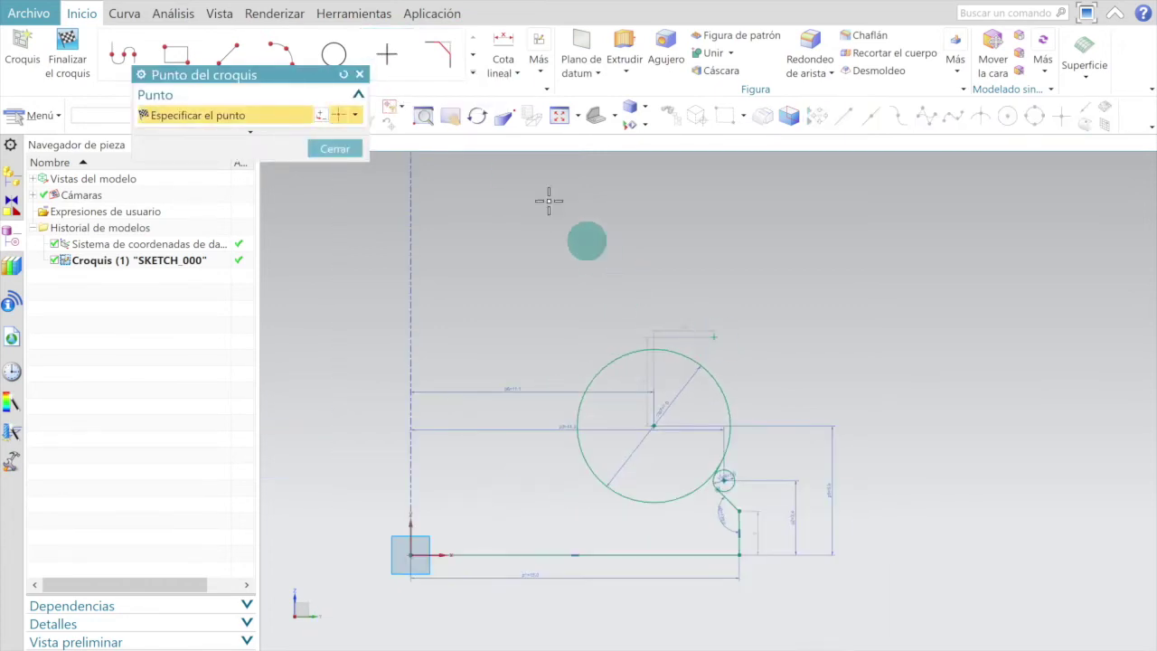
{"action": "left_click", "coordinate": [386, 54]}
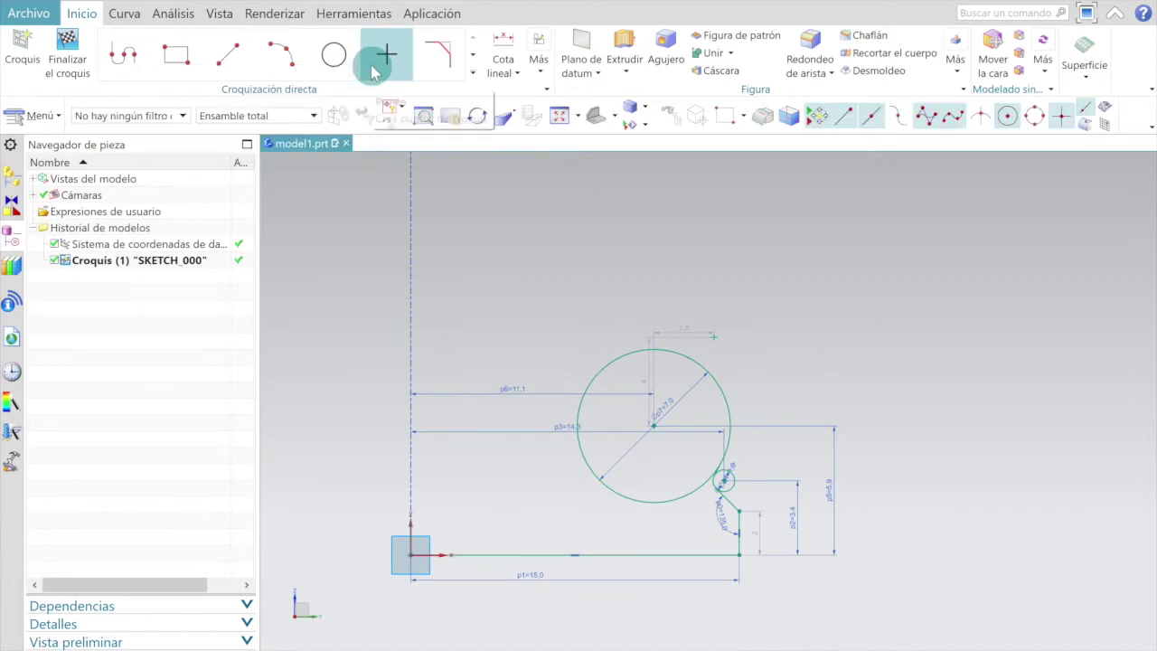
Step: Dimension the third sketch point's height above the base line as 9.7 mm
{"action": "left_click", "coordinate": [500, 43]}
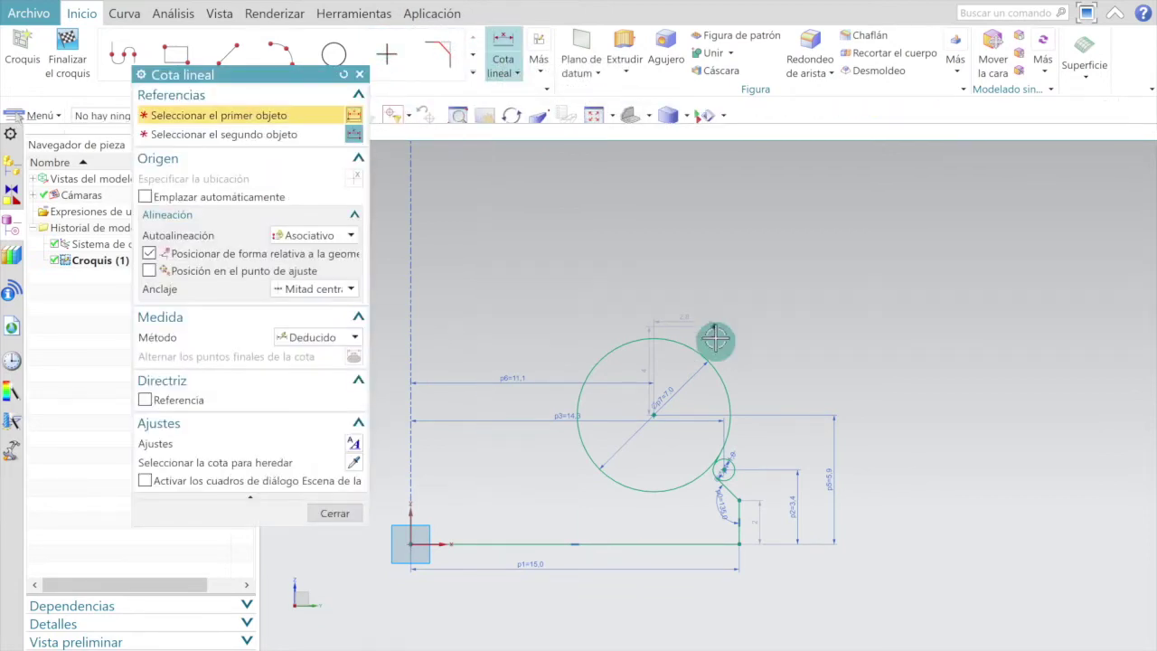
{"action": "left_click", "coordinate": [714, 334]}
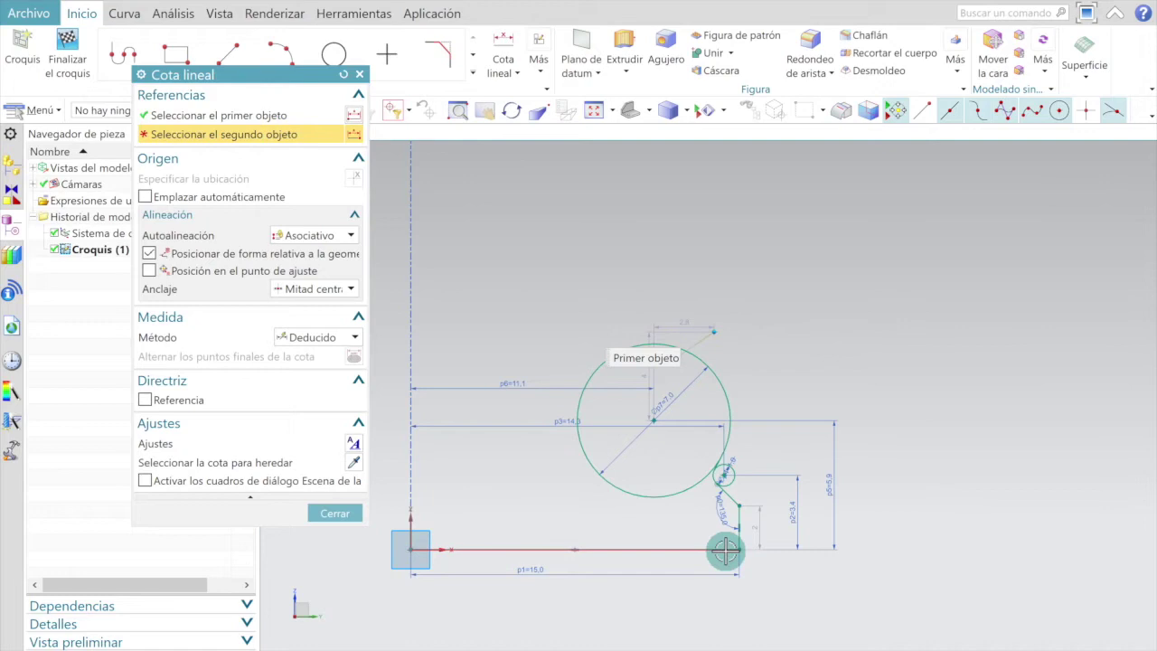
{"action": "left_click", "coordinate": [725, 550]}
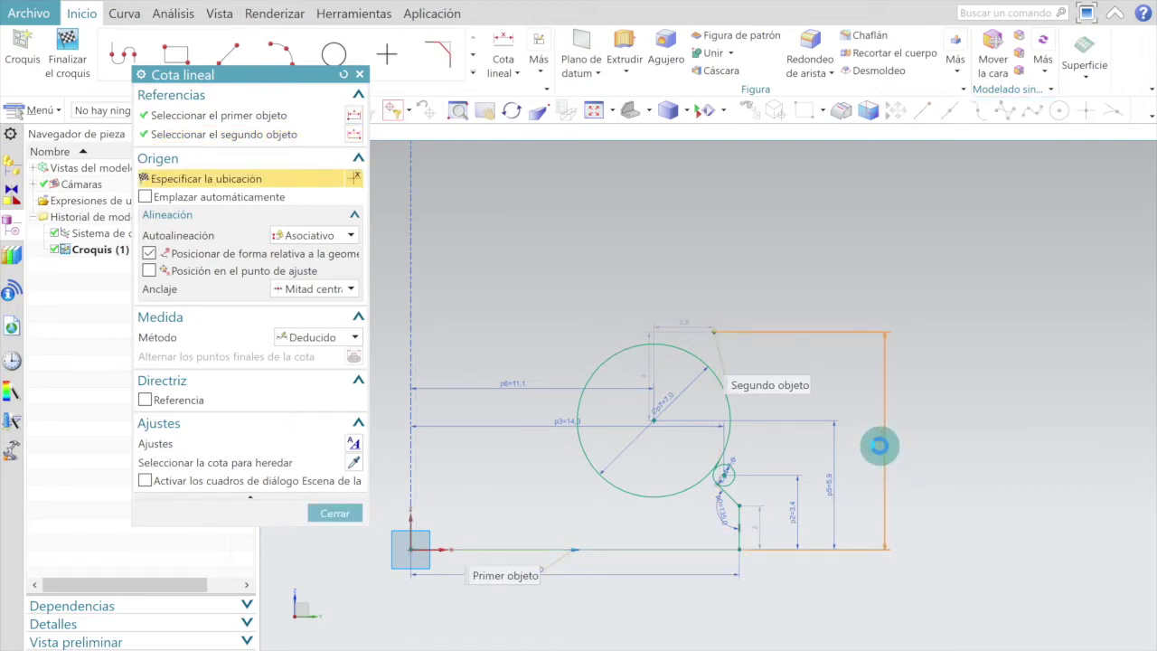
{"action": "left_click", "coordinate": [880, 442]}
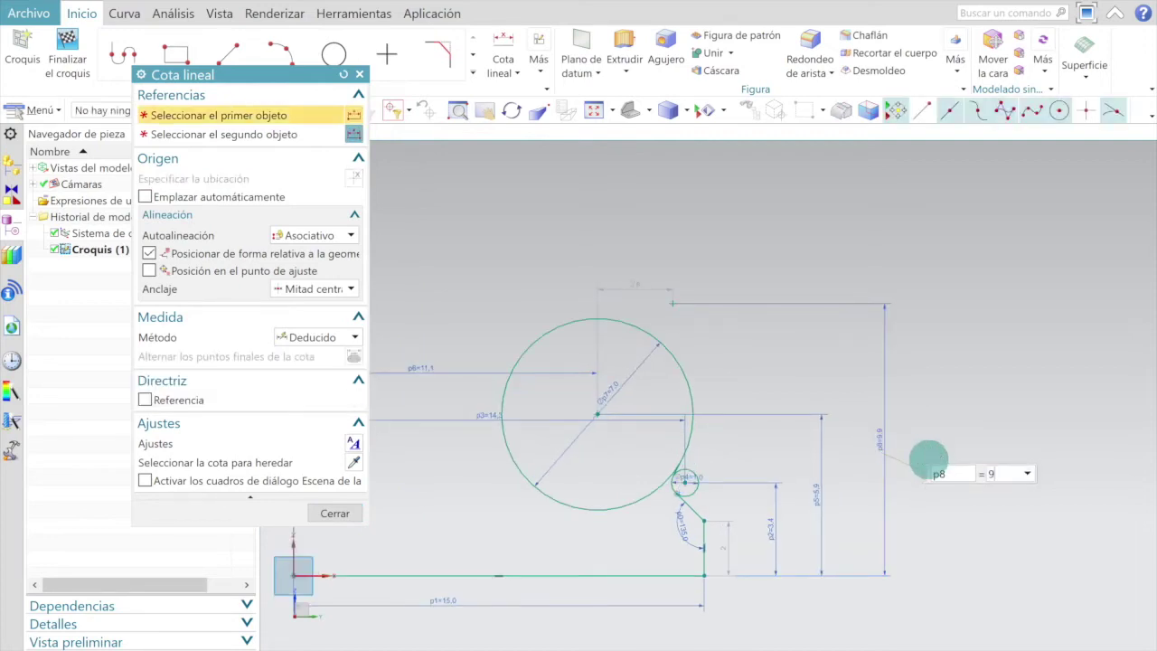
{"action": "type", "text": "9.7"}
{"action": "key", "text": "Return"}
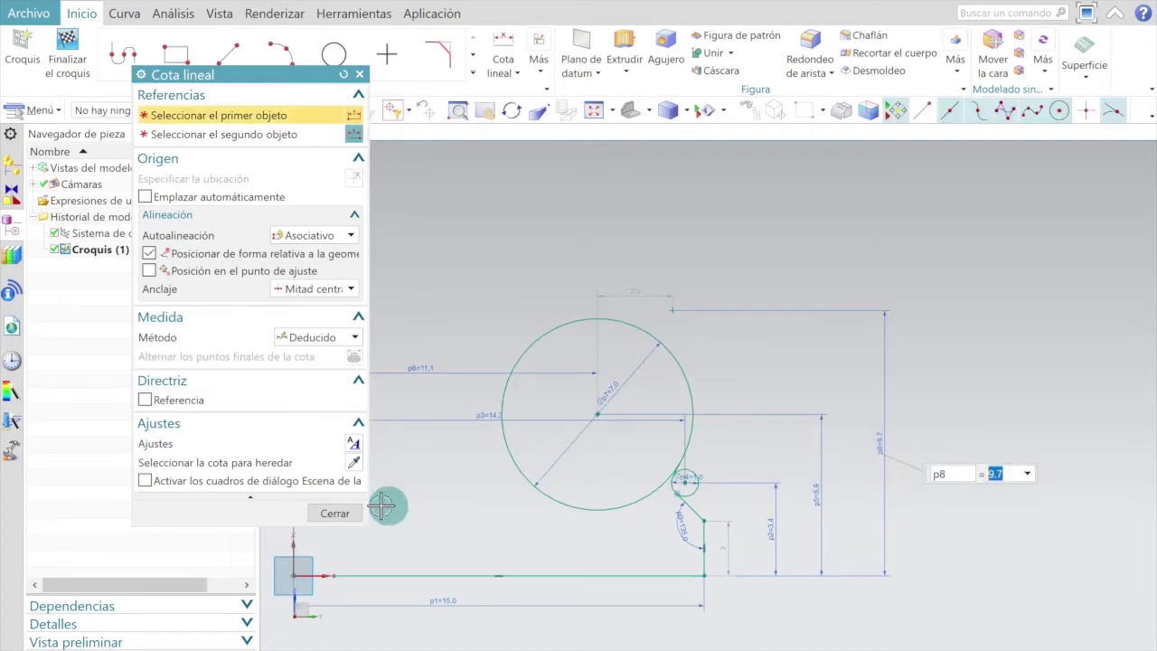
Step: Dimension the third sketch point's horizontal distance from the vertical axis as 13.2 mm
{"action": "left_click", "coordinate": [335, 512]}
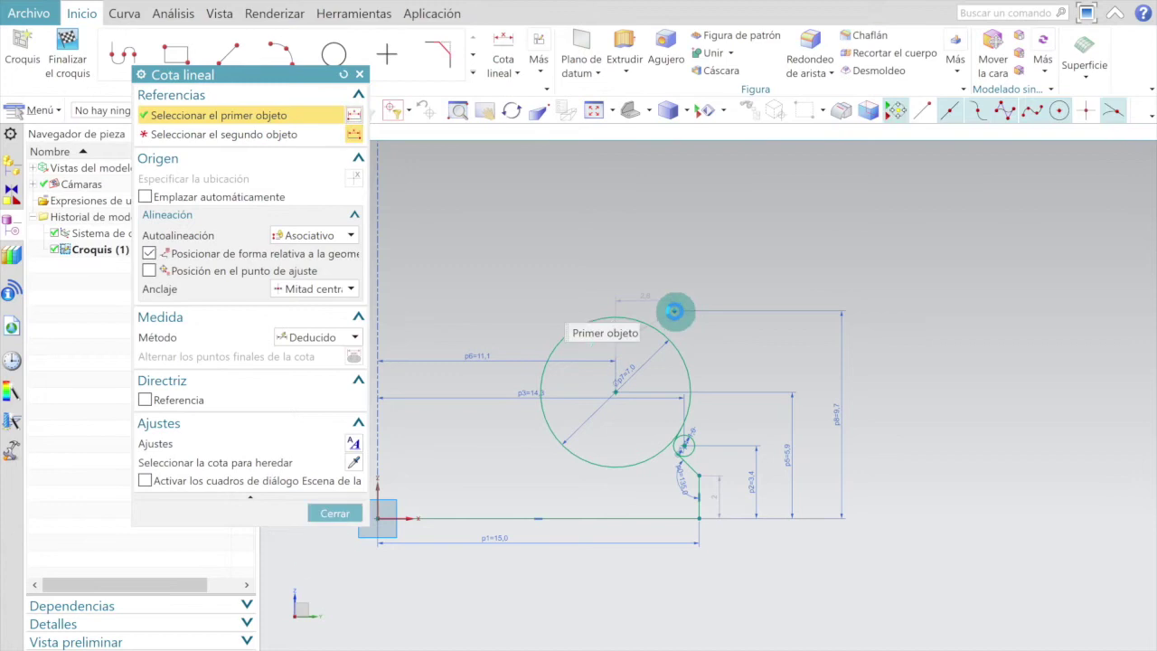
{"action": "left_click", "coordinate": [674, 311]}
{"action": "scroll", "coordinate": [674, 311], "scroll_direction": "down", "scroll_amount": 2}
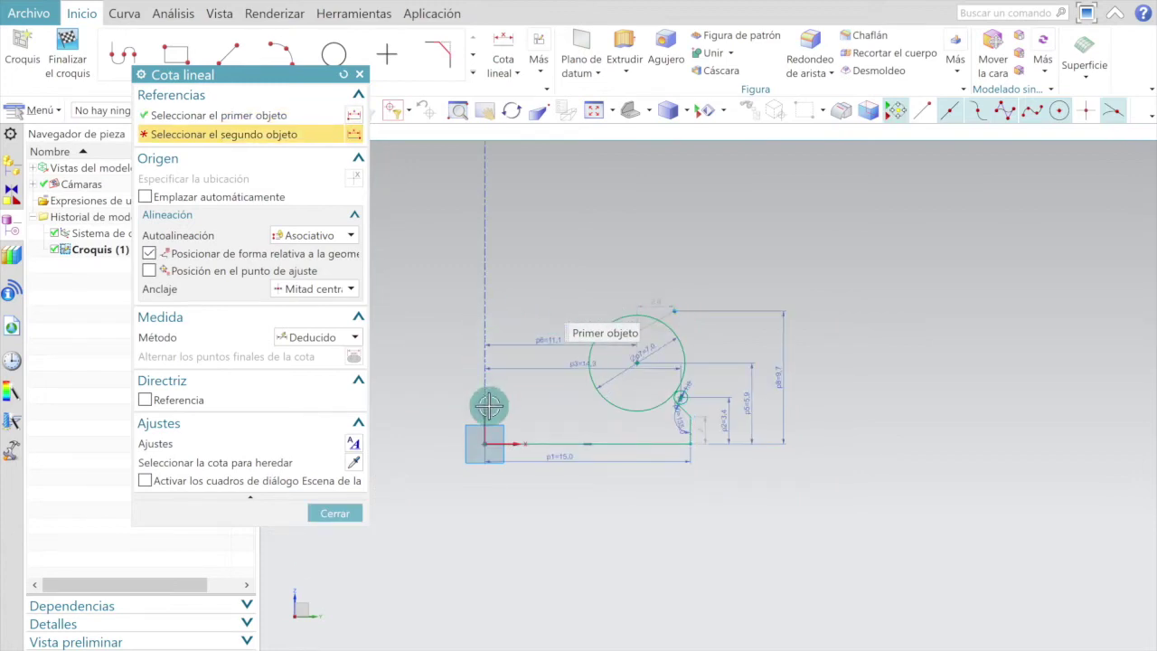
{"action": "left_click", "coordinate": [561, 268]}
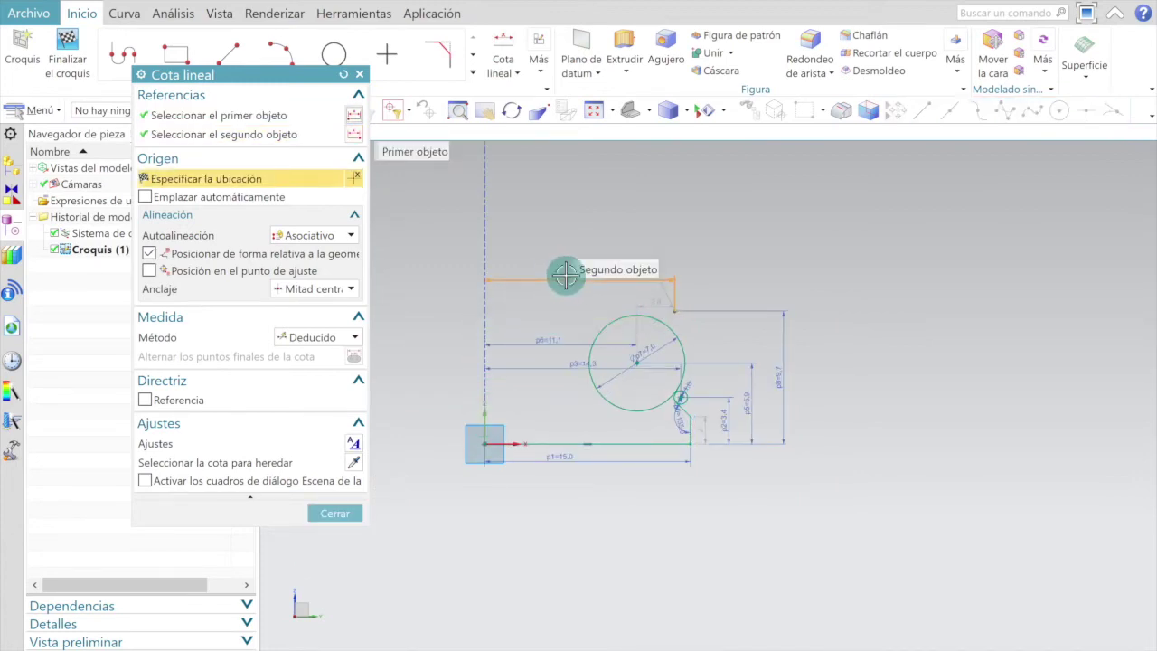
{"action": "scroll", "coordinate": [579, 268], "scroll_direction": "up", "scroll_amount": 3}
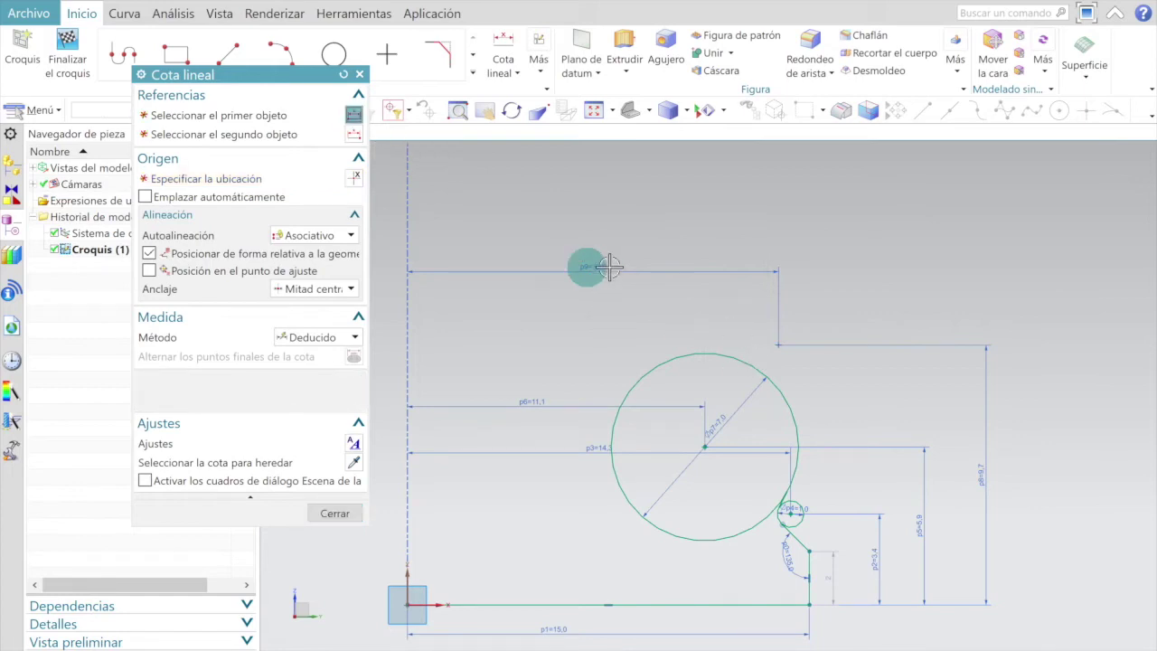
{"action": "left_click", "coordinate": [588, 266]}
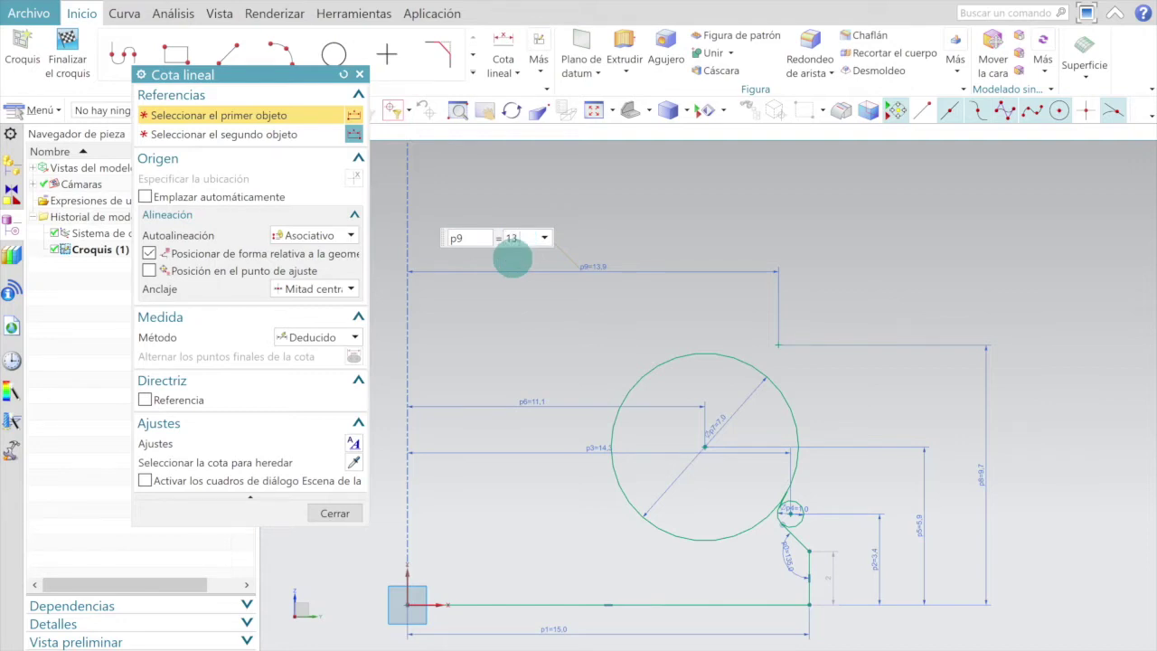
{"action": "left_click", "coordinate": [513, 260]}
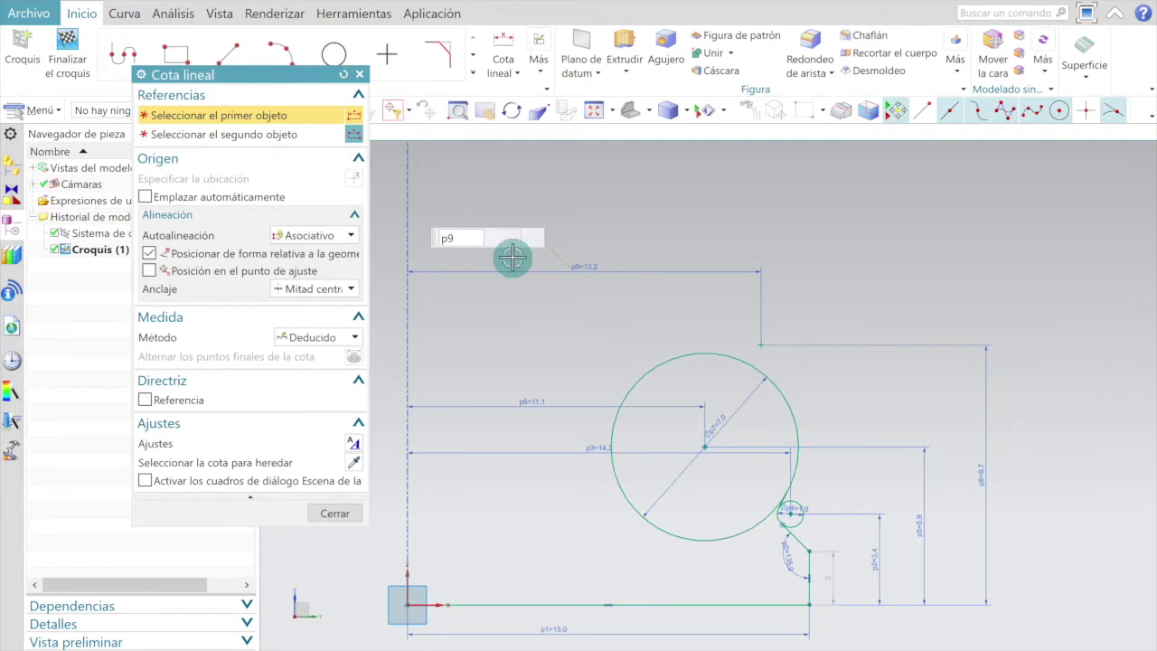
{"action": "left_click", "coordinate": [334, 512]}
{"action": "scroll", "coordinate": [739, 307], "scroll_direction": "down", "scroll_amount": 3}
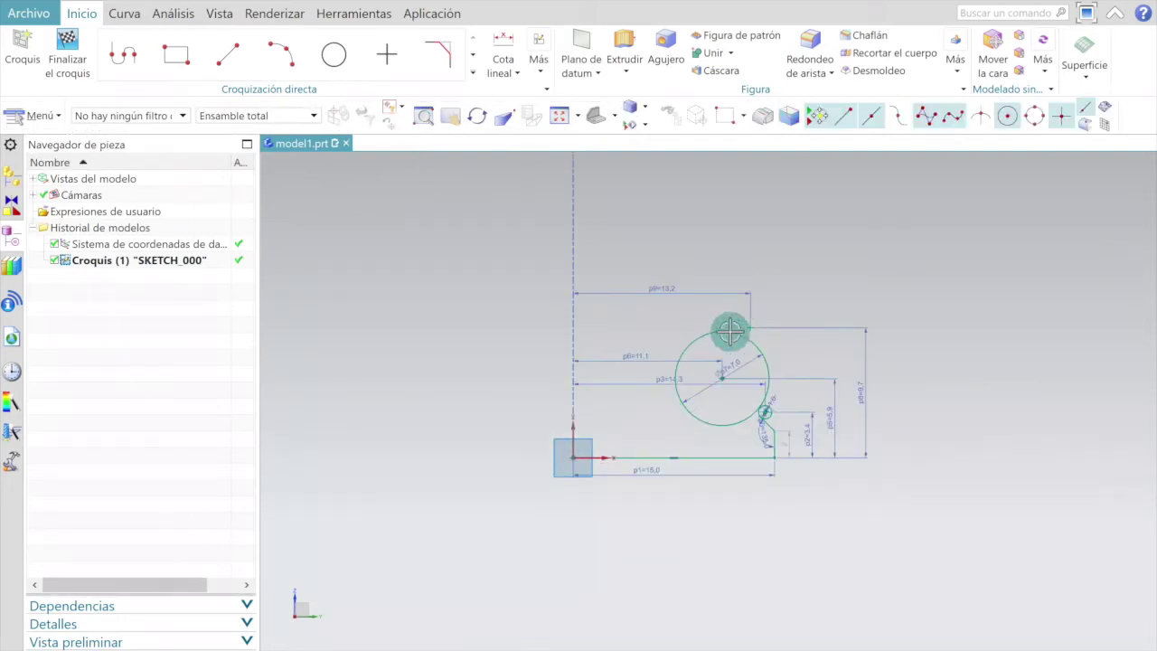
Step: Draw a small circle centred on the third sketch point, above the 7 mm circle
{"action": "left_click", "coordinate": [333, 54]}
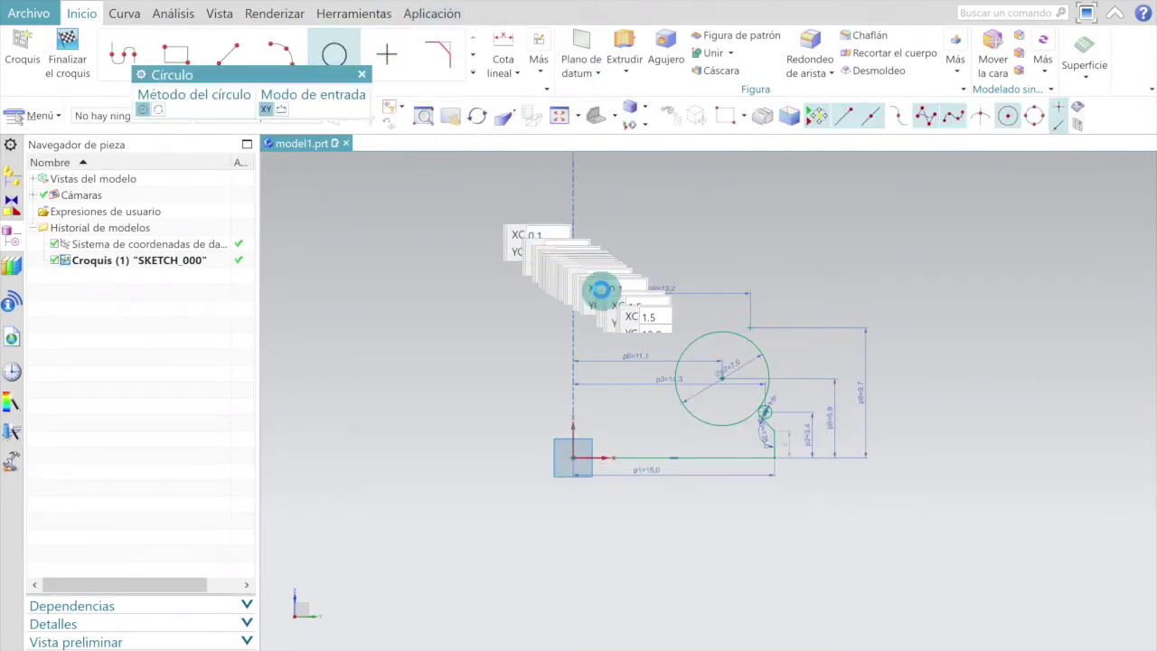
{"action": "scroll", "coordinate": [769, 330], "scroll_direction": "up", "scroll_amount": 6}
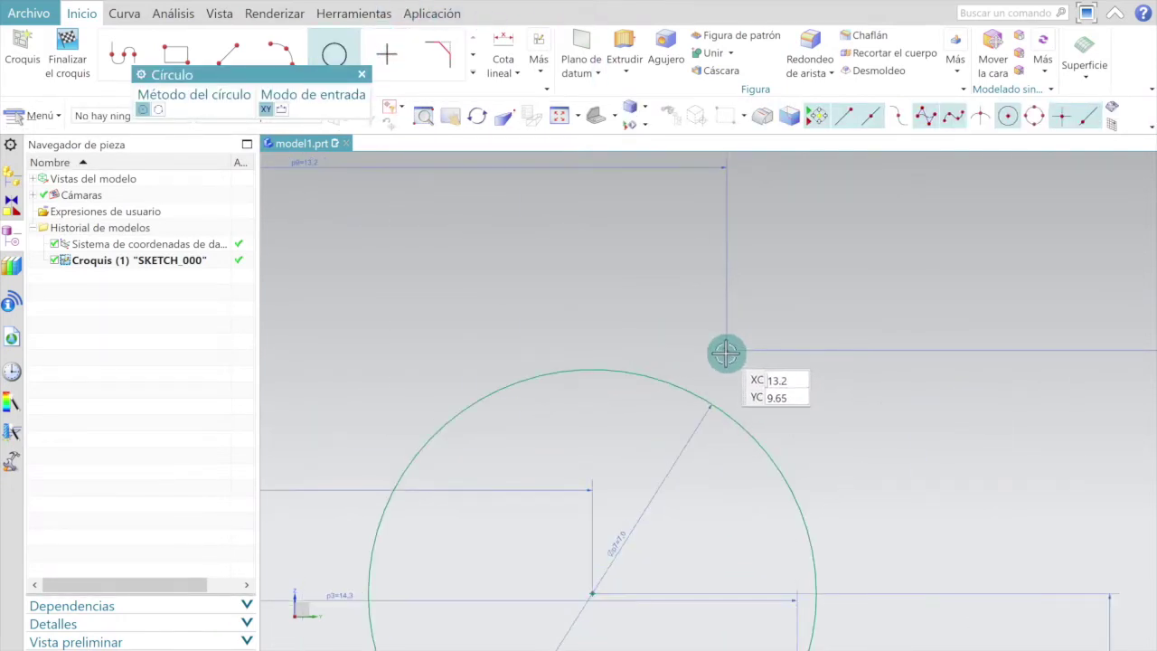
{"action": "left_click", "coordinate": [726, 353]}
{"action": "left_click", "coordinate": [749, 338]}
{"action": "scroll", "coordinate": [750, 338], "scroll_direction": "up", "scroll_amount": 3}
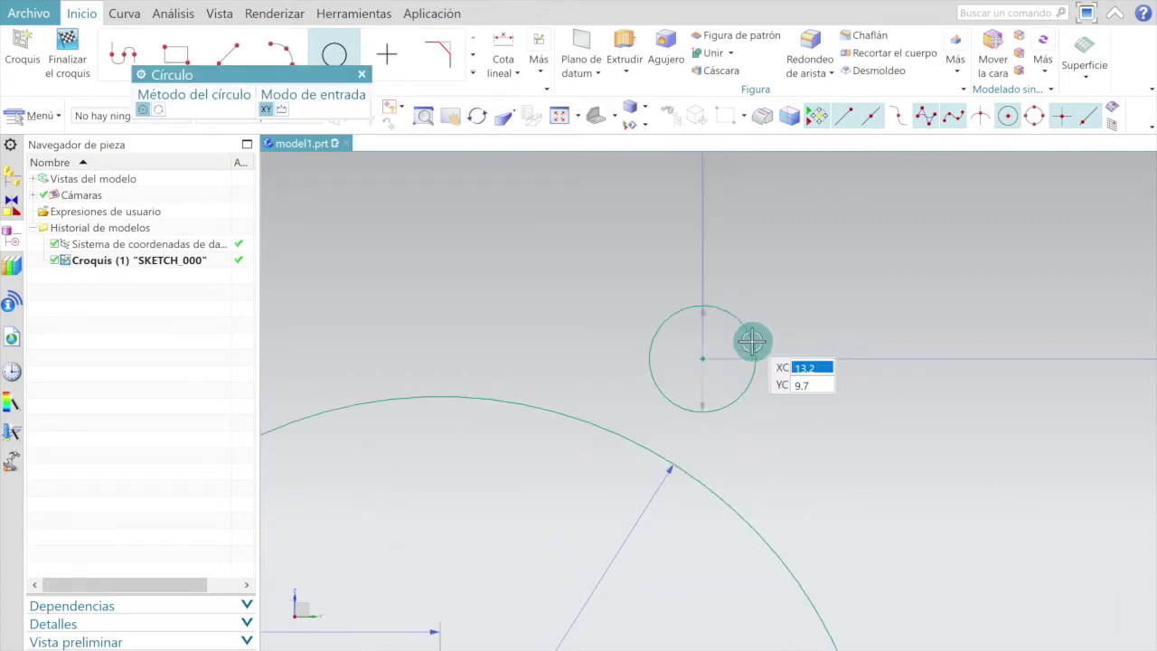
{"action": "key", "text": "Escape"}
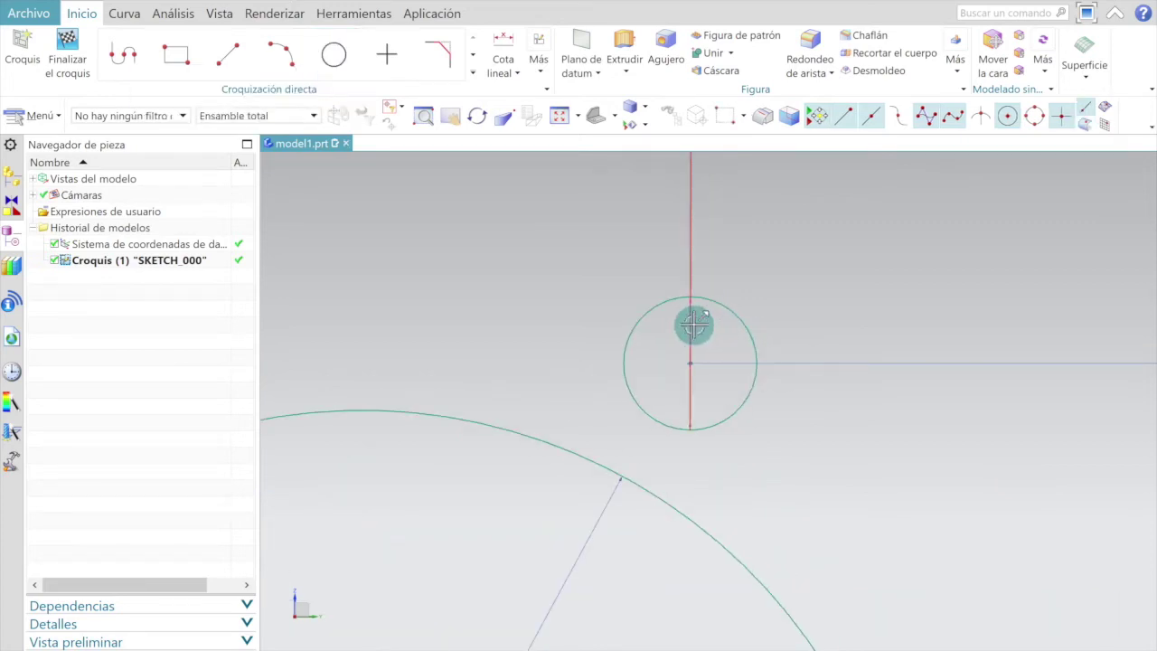
Step: Set the diameter of the circle around the third sketch point to 1.6 mm
{"action": "scroll", "coordinate": [711, 335], "scroll_direction": "up", "scroll_amount": 4}
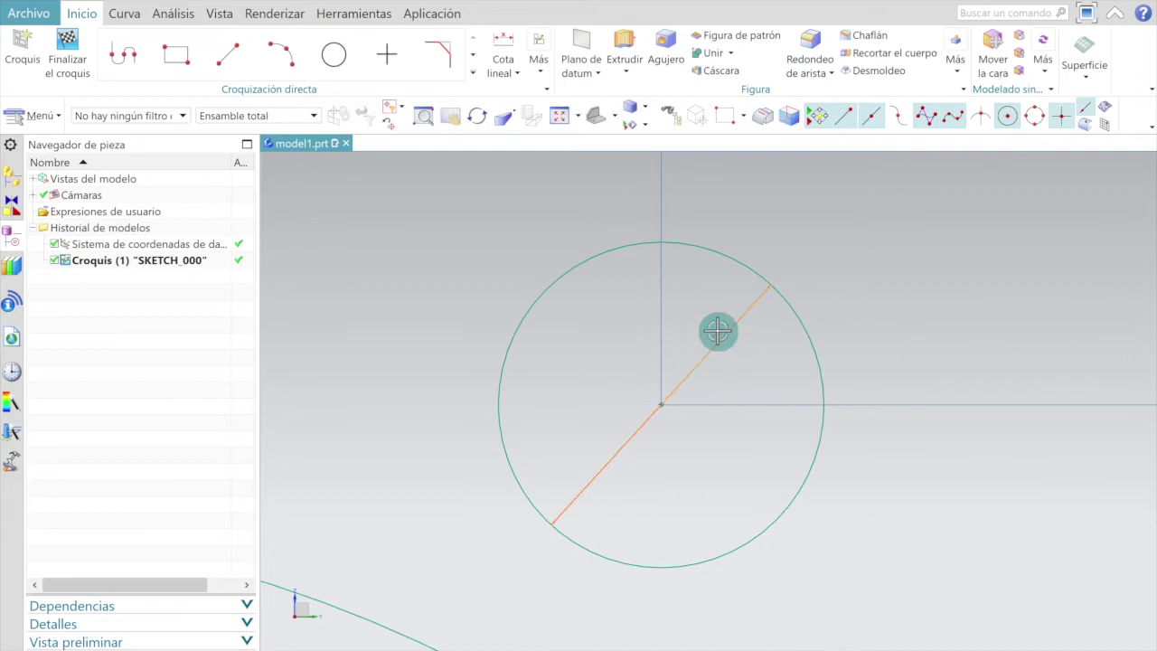
{"action": "double_click", "coordinate": [717, 331]}
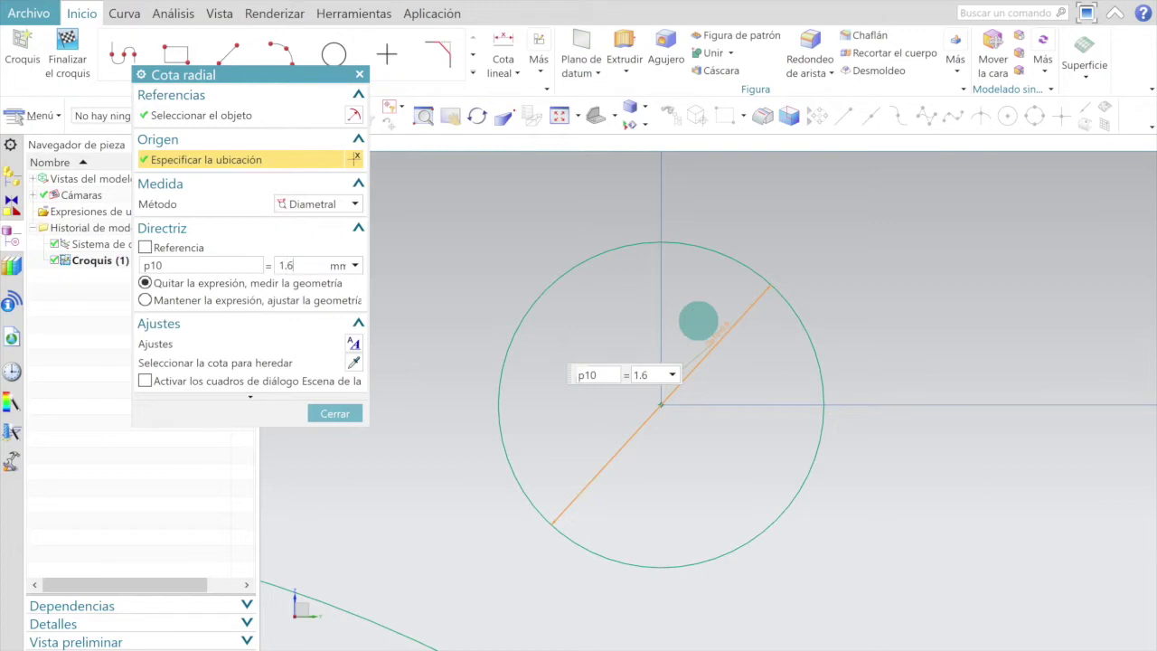
{"action": "type", "text": "1.6"}
{"action": "key", "text": "Return"}
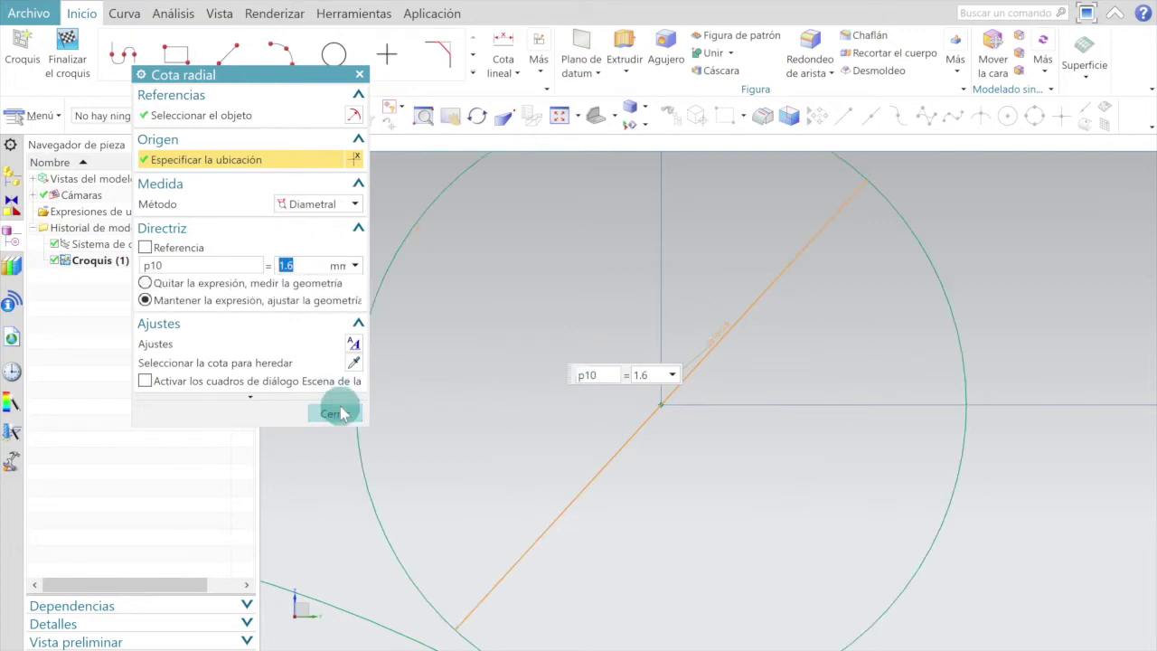
{"action": "left_click", "coordinate": [336, 413]}
{"action": "scroll", "coordinate": [693, 408], "scroll_direction": "down", "scroll_amount": 6}
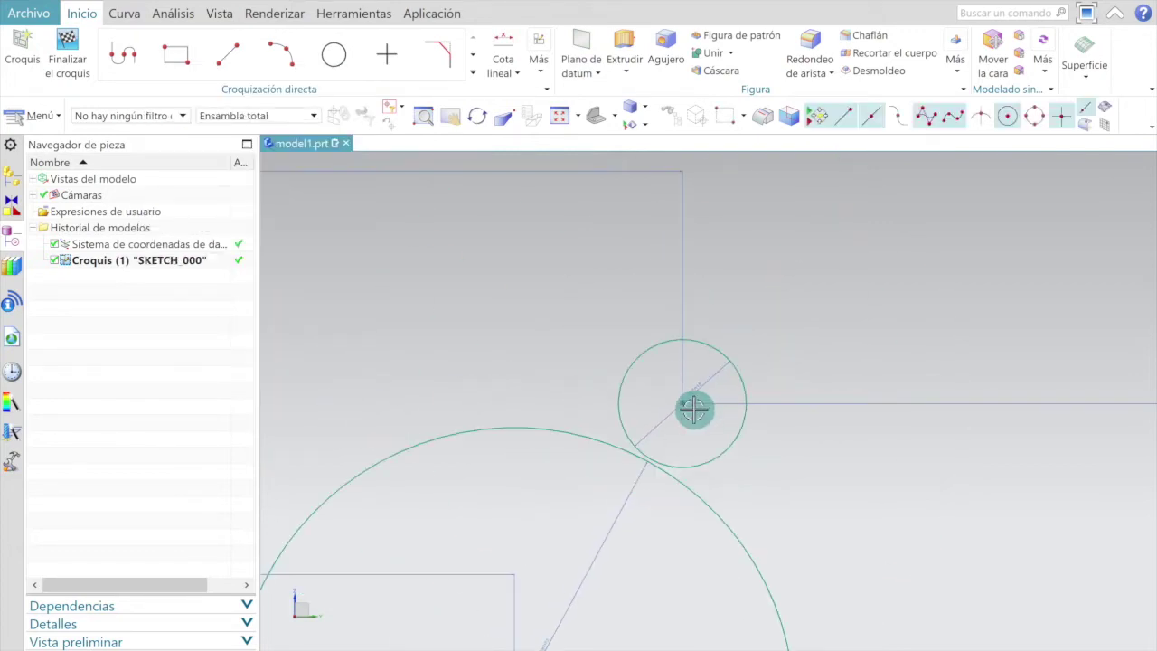
{"action": "scroll", "coordinate": [693, 407], "scroll_direction": "down", "scroll_amount": 2}
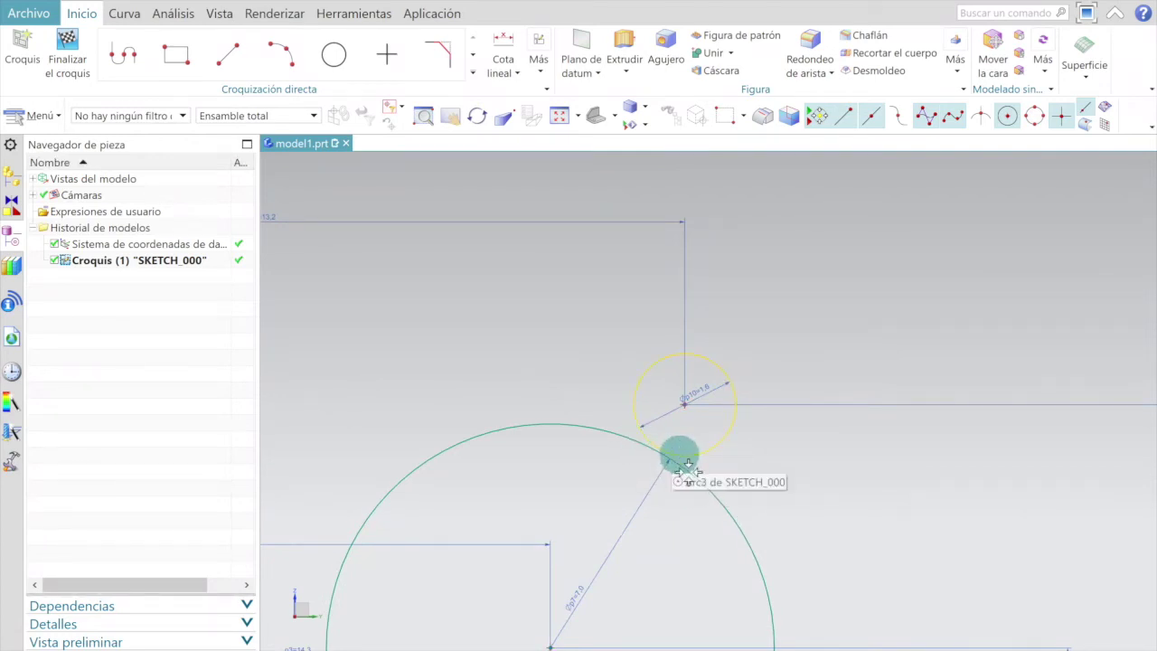
Step: Draw a tangent line about 0.6 mm long from the 1.6 mm circle's lower inner side to the upper outer side of the 7 mm circle
{"action": "left_click", "coordinate": [235, 54]}
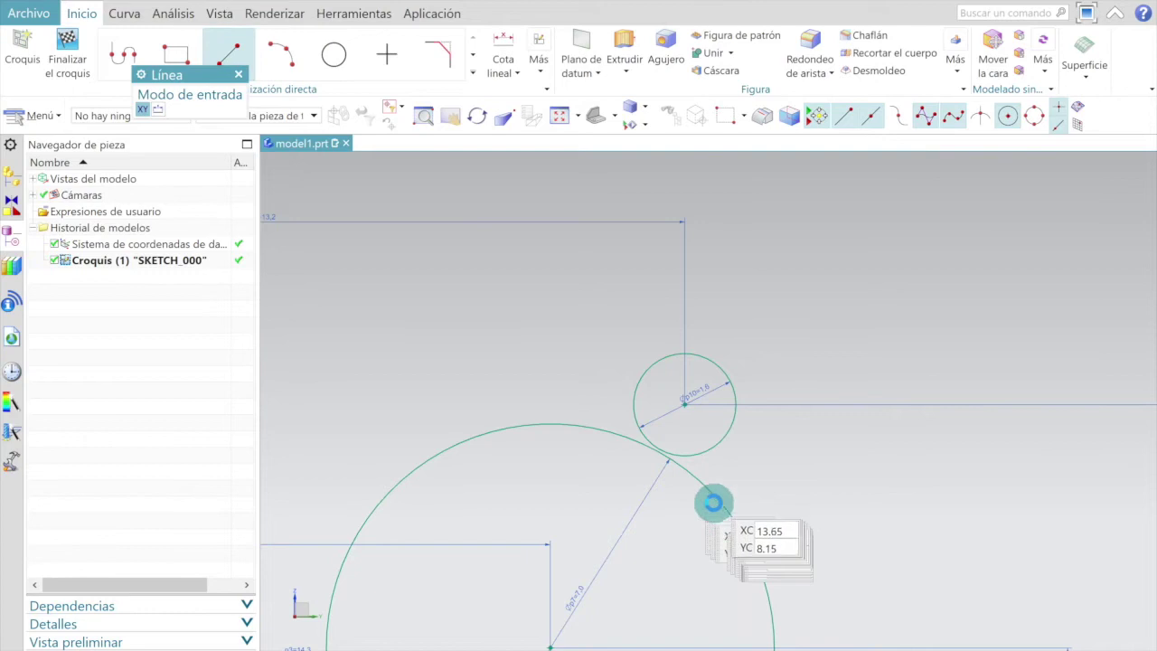
{"action": "scroll", "coordinate": [687, 491], "scroll_direction": "up", "scroll_amount": 4}
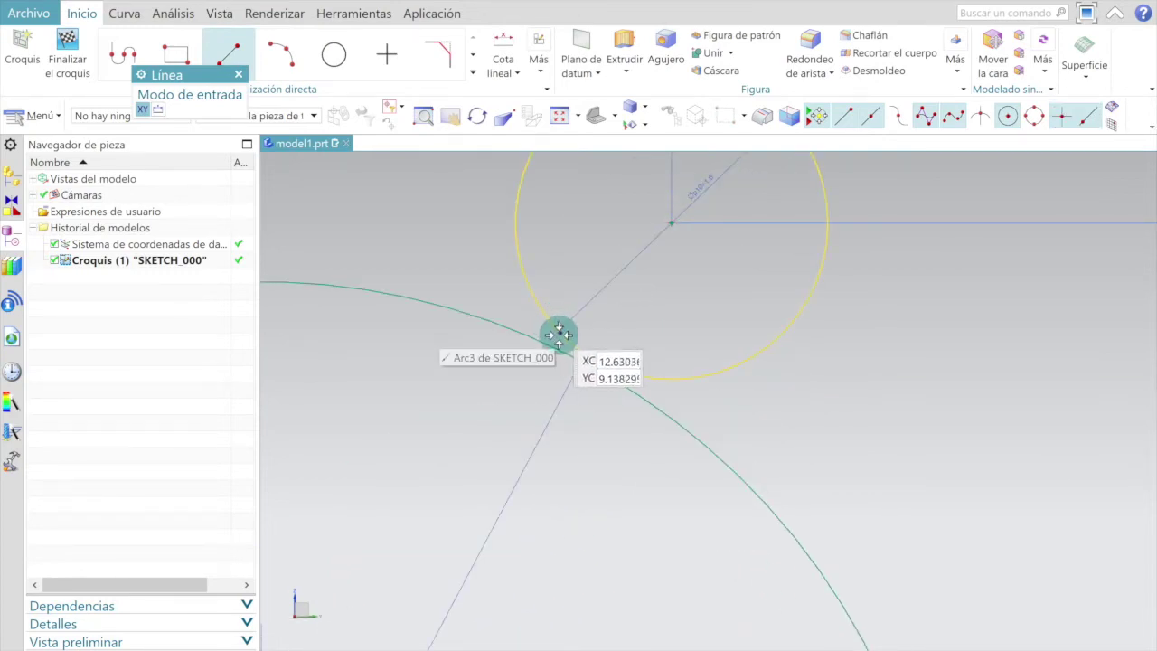
{"action": "left_click", "coordinate": [562, 338]}
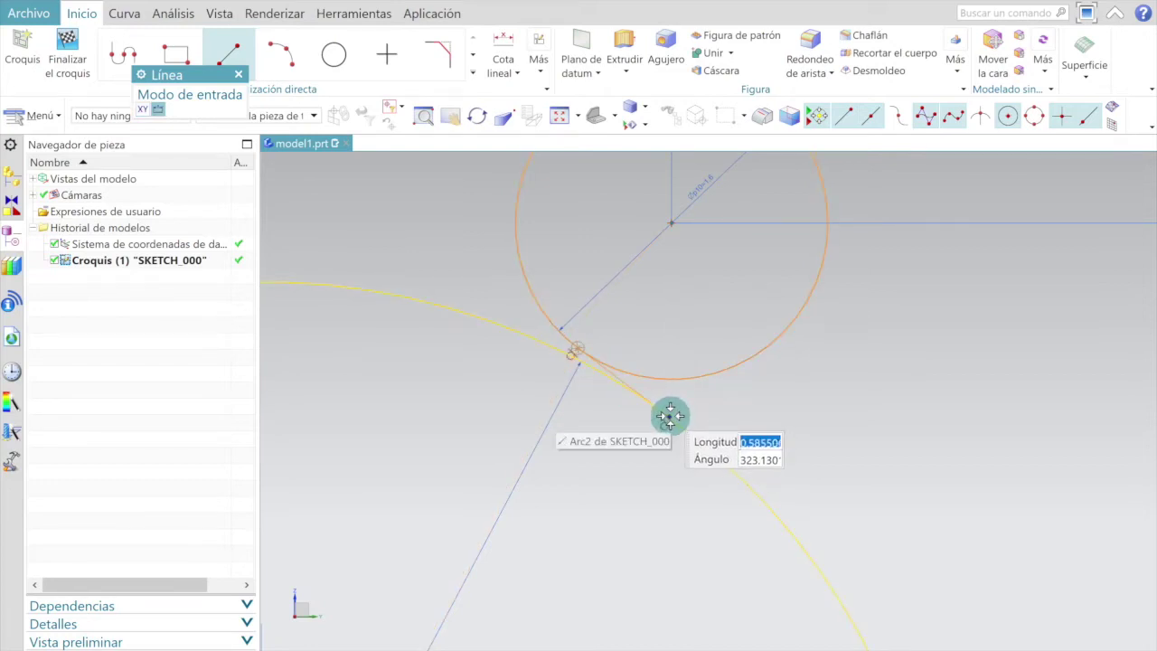
{"action": "left_click", "coordinate": [670, 416]}
{"action": "left_click", "coordinate": [670, 416]}
{"action": "scroll", "coordinate": [670, 415], "scroll_direction": "down", "scroll_amount": 1}
{"action": "scroll", "coordinate": [669, 416], "scroll_direction": "down", "scroll_amount": 3}
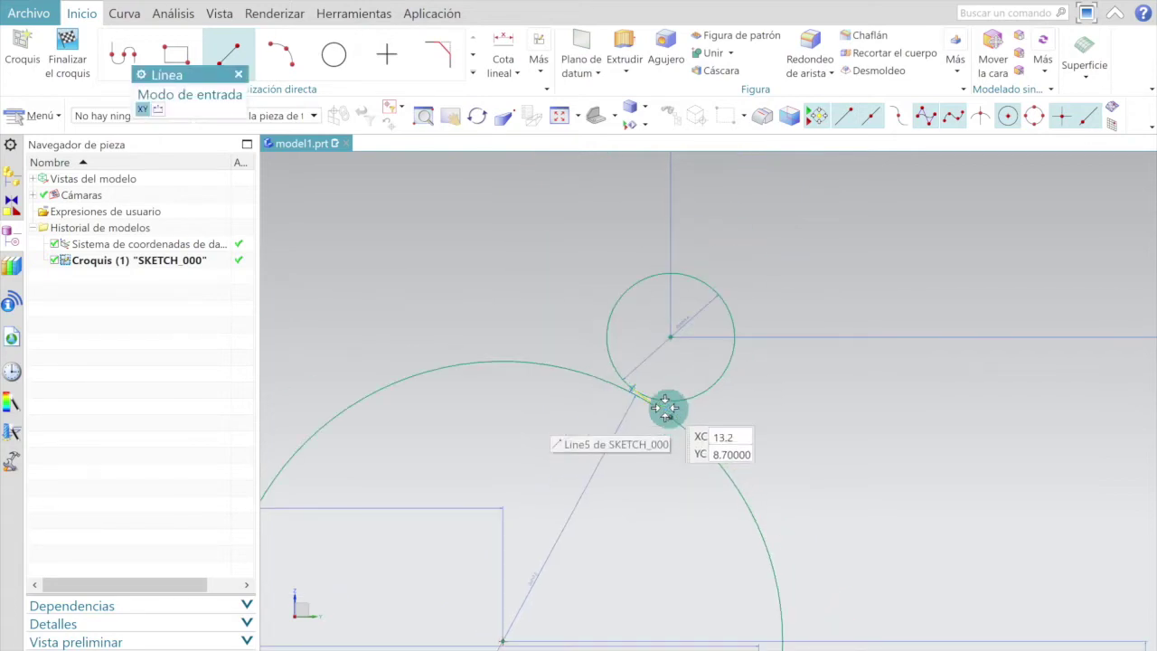
{"action": "scroll", "coordinate": [669, 455], "scroll_direction": "down", "scroll_amount": 2}
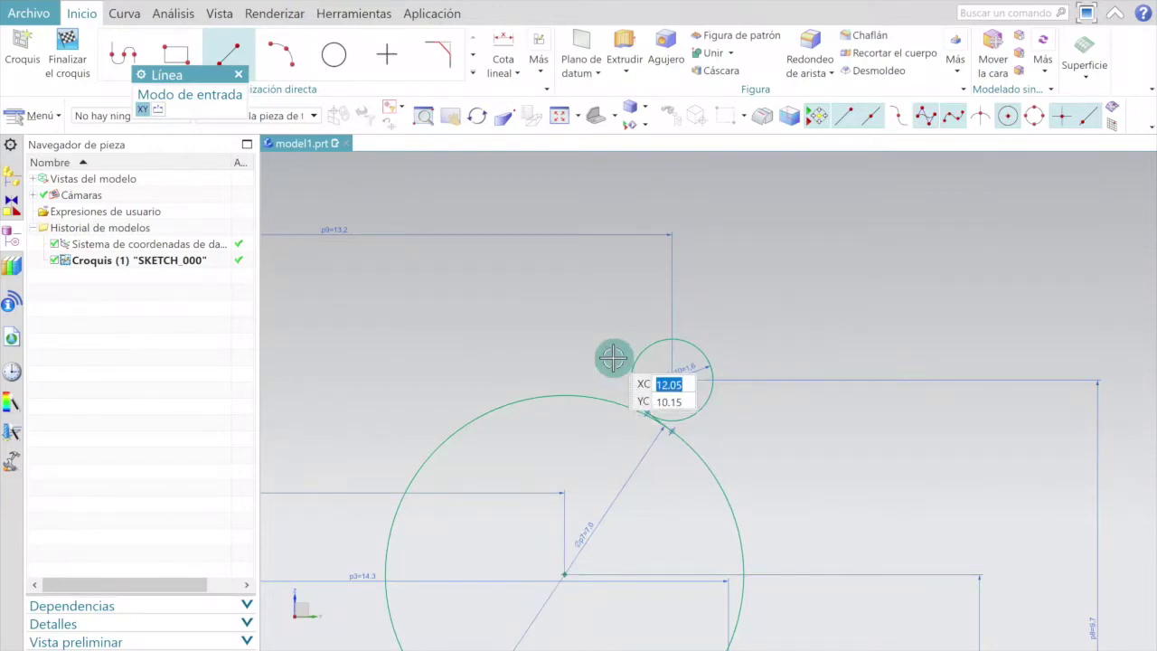
Step: Place a fourth sketch point about 12.3 mm from the vertical axis, above the 1.6 mm circle, and dimension its height above the base line as 11 mm
{"action": "left_click", "coordinate": [386, 56]}
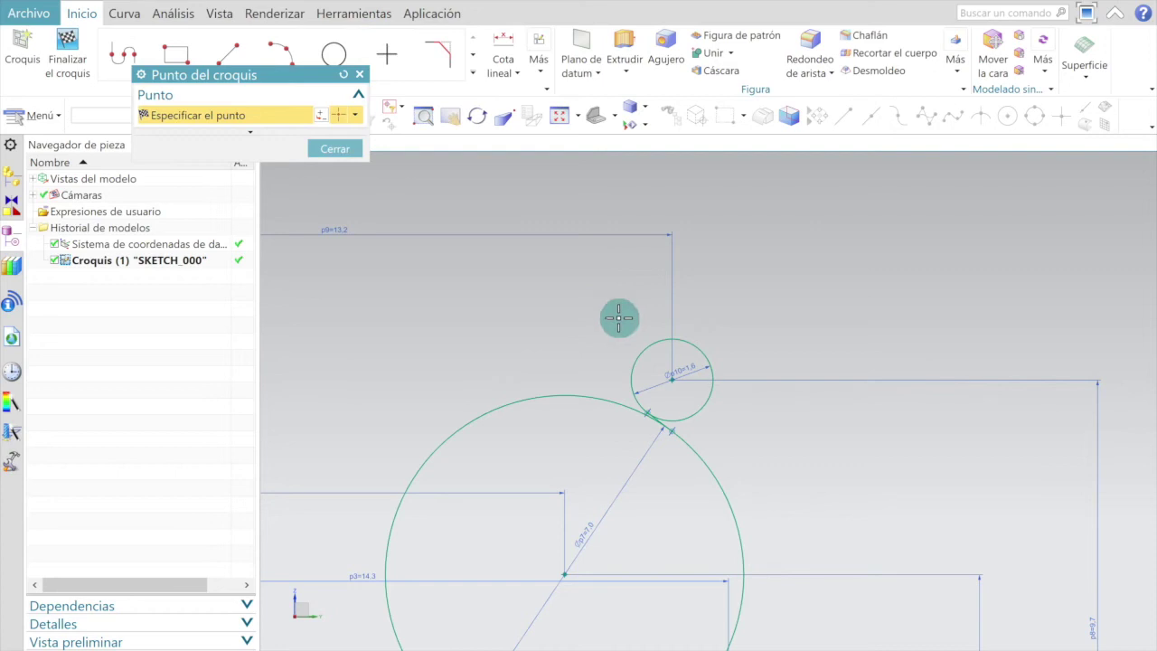
{"action": "middle_click", "coordinate": [667, 321]}
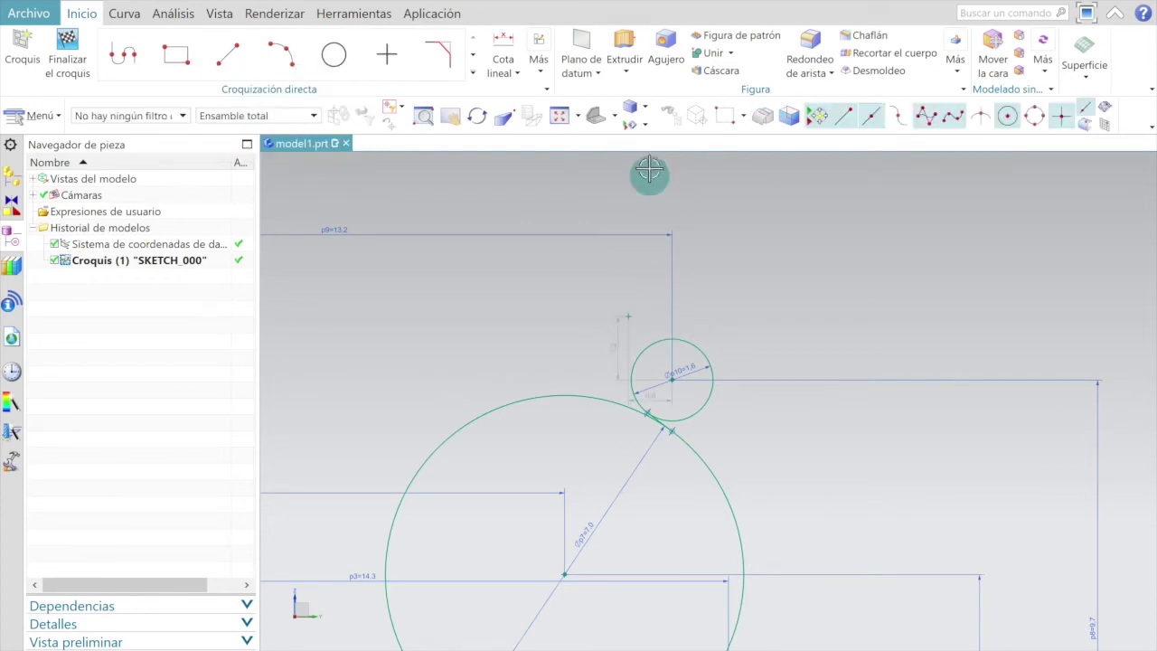
{"action": "left_click", "coordinate": [630, 312]}
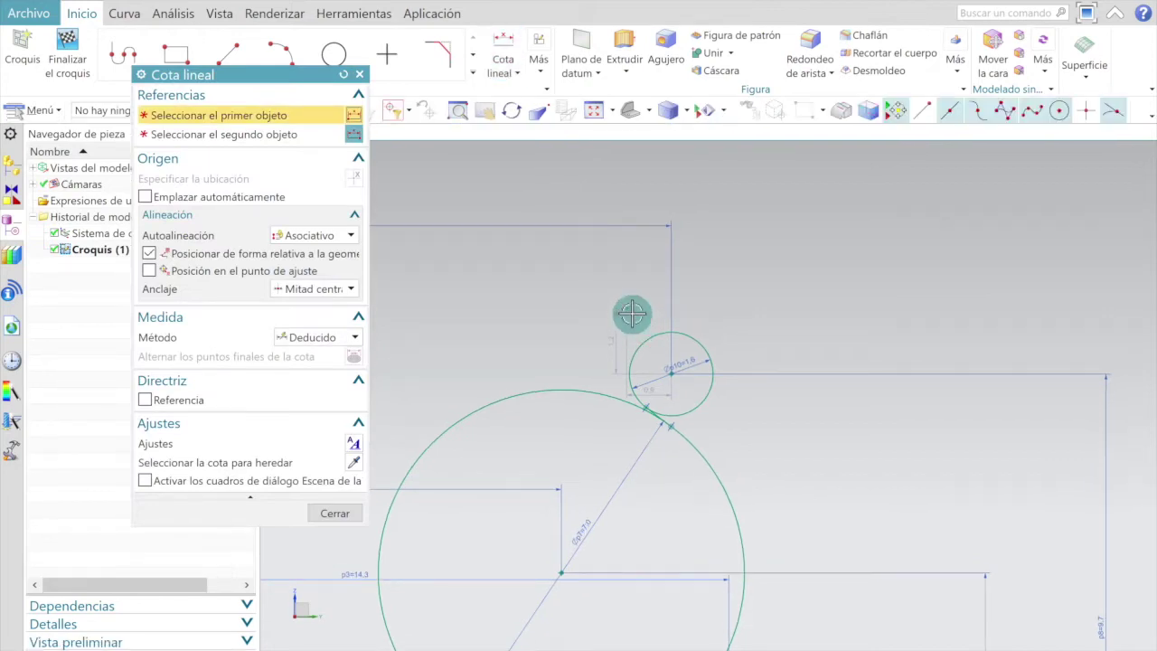
{"action": "scroll", "coordinate": [631, 312], "scroll_direction": "down", "scroll_amount": 4}
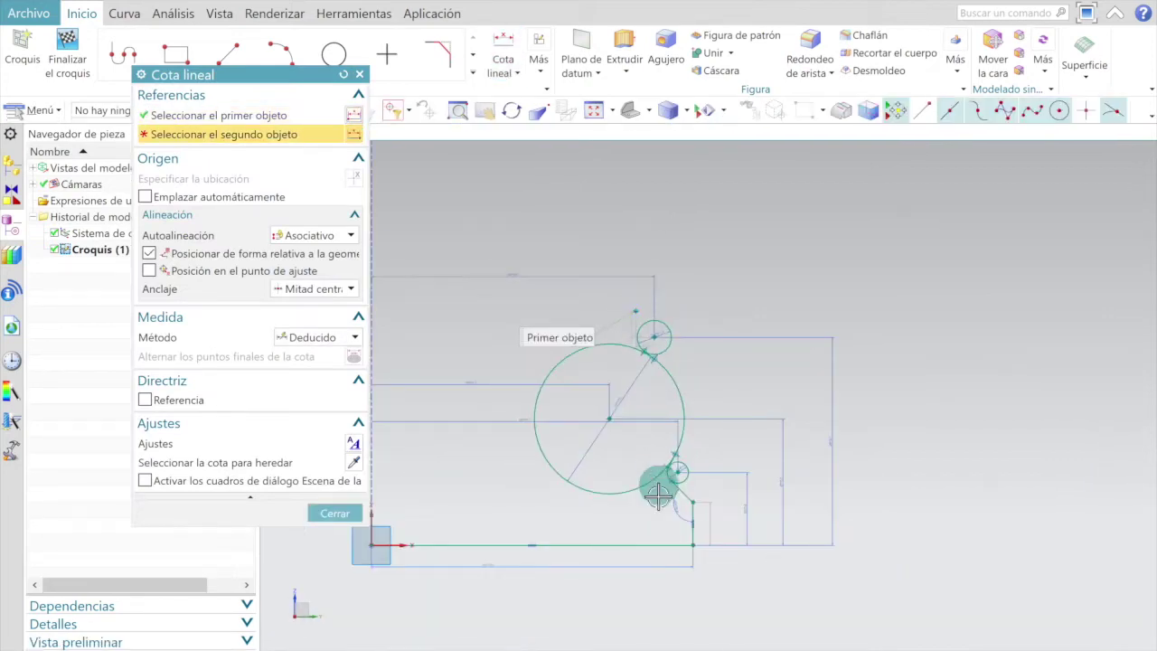
{"action": "left_click", "coordinate": [655, 545]}
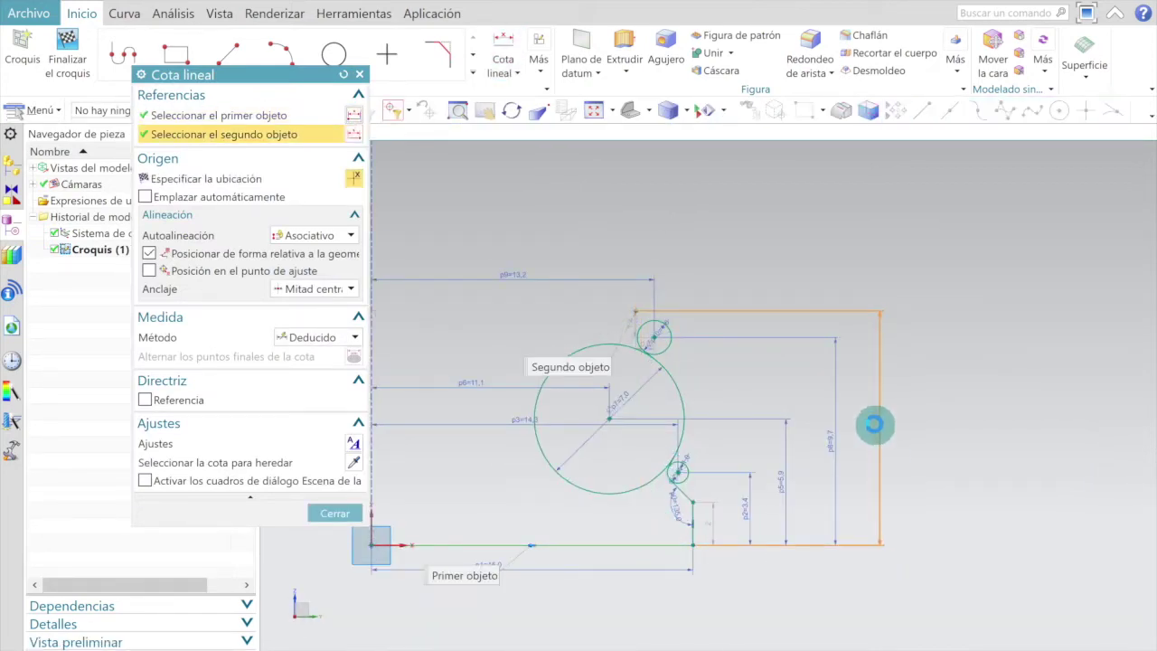
{"action": "scroll", "coordinate": [869, 409], "scroll_direction": "up", "scroll_amount": 3}
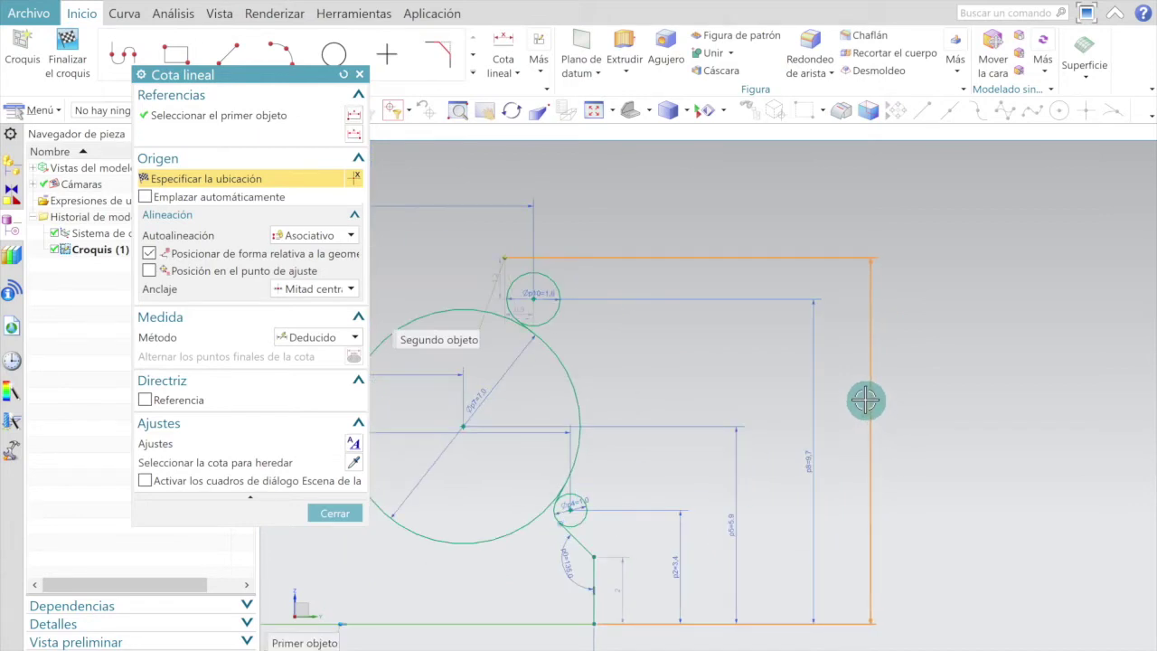
{"action": "left_click", "coordinate": [866, 400]}
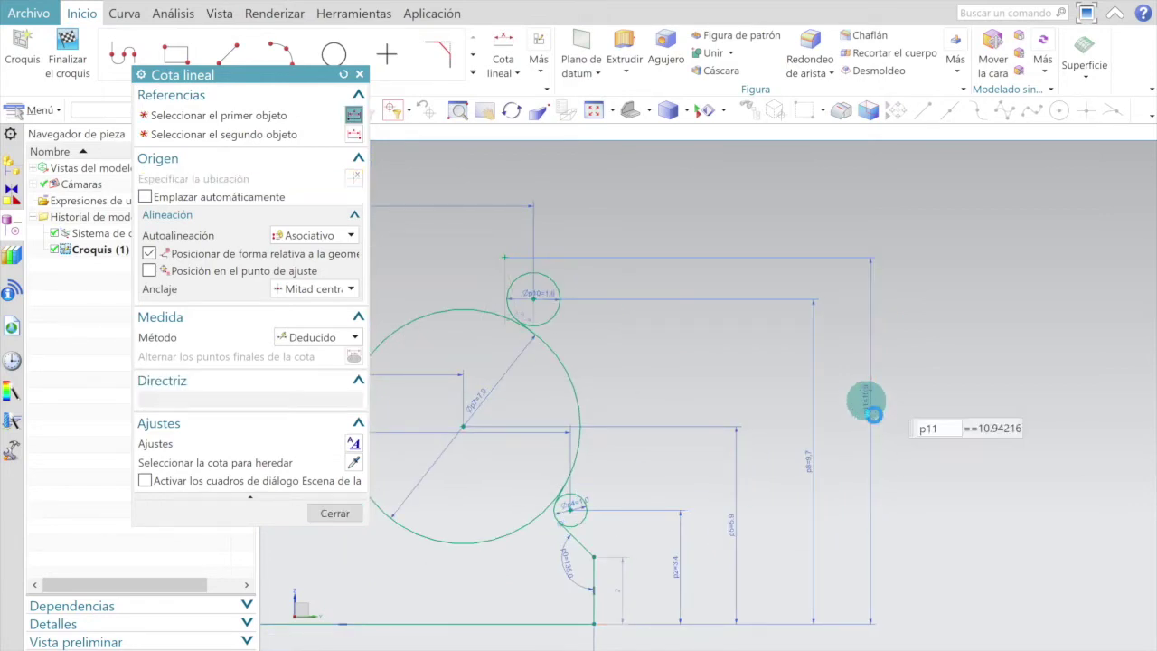
{"action": "key", "text": "Return"}
{"action": "left_click", "coordinate": [334, 513]}
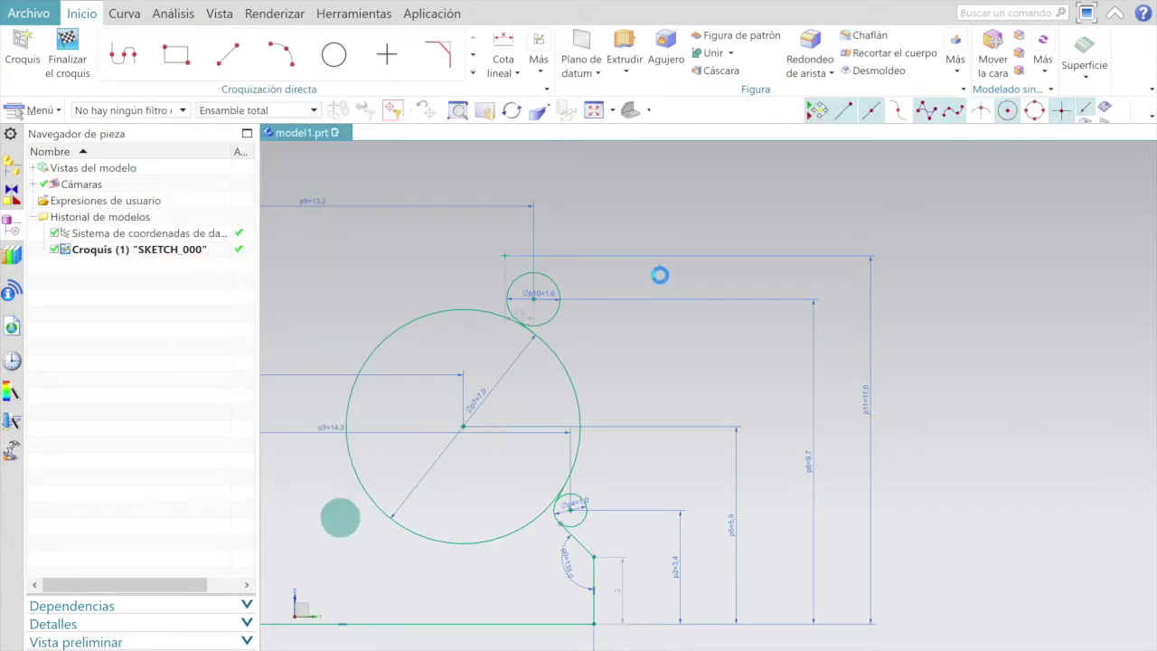
{"action": "scroll", "coordinate": [447, 272], "scroll_direction": "down", "scroll_amount": 5}
{"action": "scroll", "coordinate": [447, 272], "scroll_direction": "up", "scroll_amount": 5}
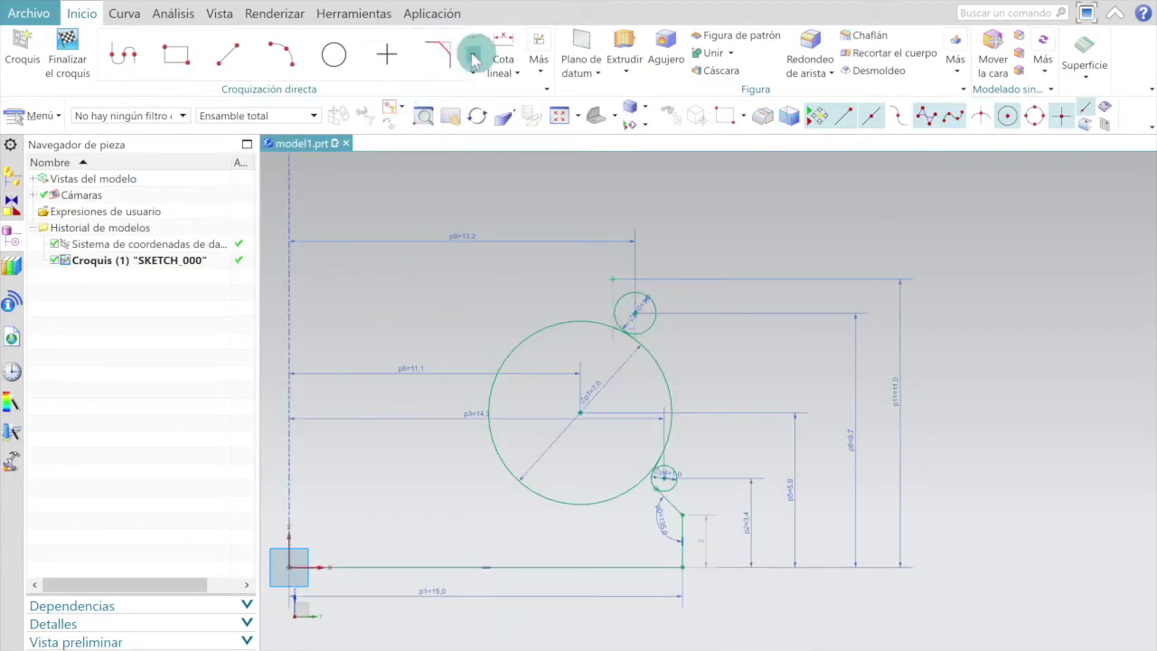
Step: Dimension the fourth sketch point's horizontal distance from the vertical axis as 12 mm
{"action": "left_click", "coordinate": [608, 270]}
{"action": "scroll", "coordinate": [663, 269], "scroll_direction": "down", "scroll_amount": 3}
{"action": "left_click", "coordinate": [493, 365]}
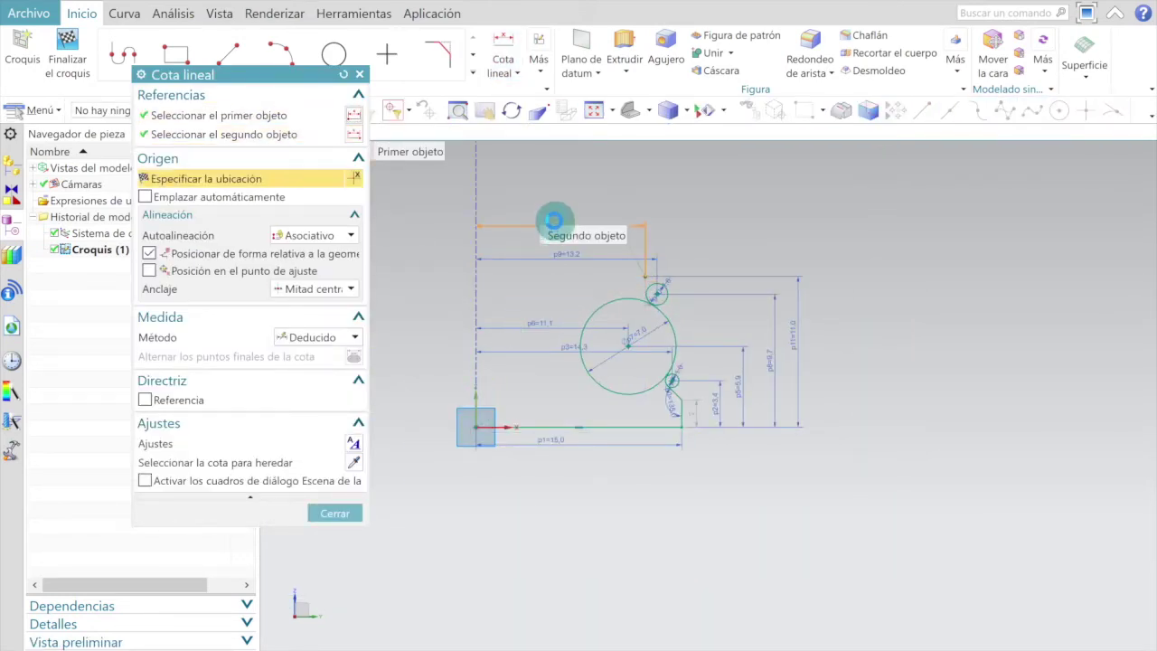
{"action": "left_click", "coordinate": [555, 220]}
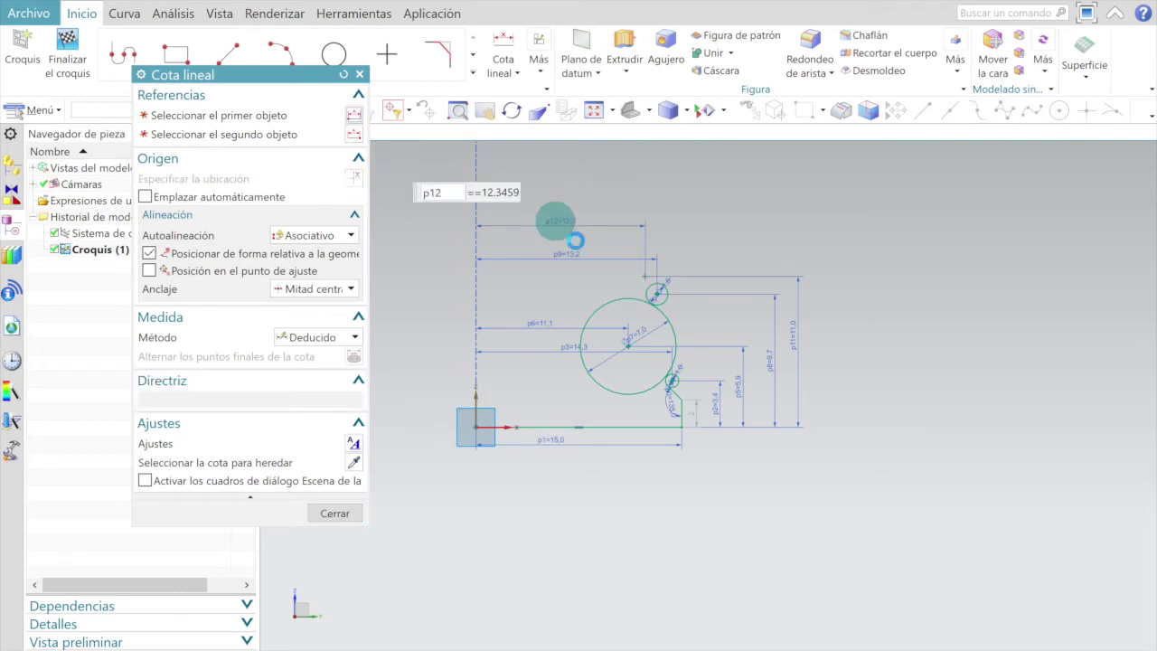
{"action": "scroll", "coordinate": [577, 246], "scroll_direction": "up", "scroll_amount": 2}
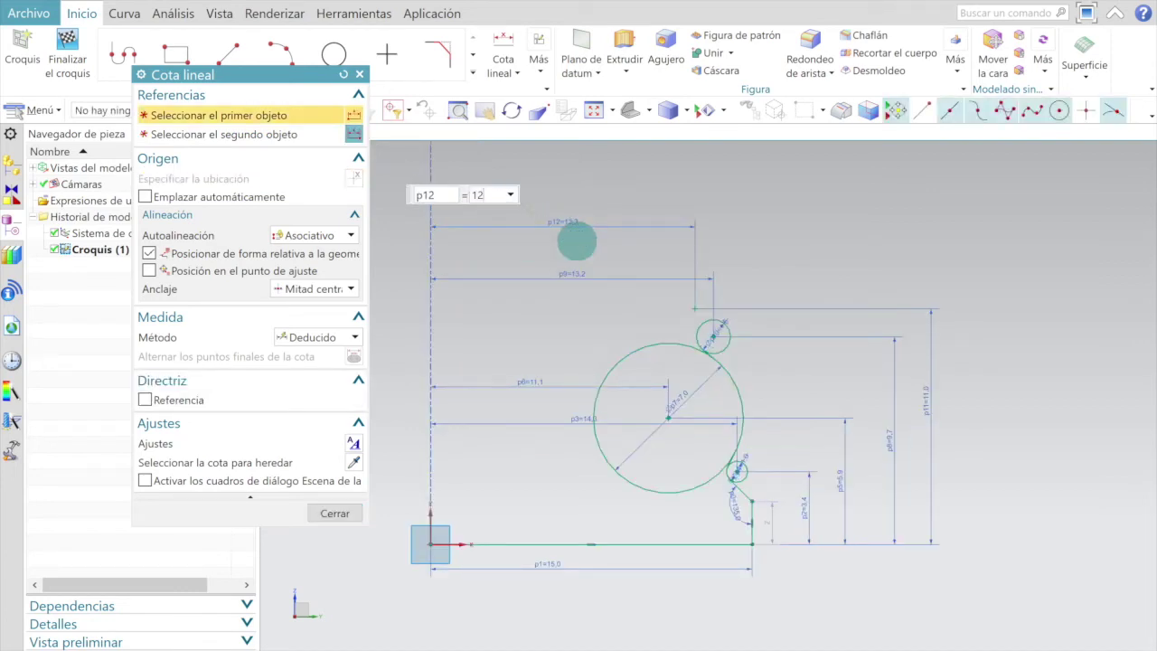
{"action": "type", "text": "12"}
{"action": "key", "text": "Return"}
{"action": "left_click", "coordinate": [332, 515]}
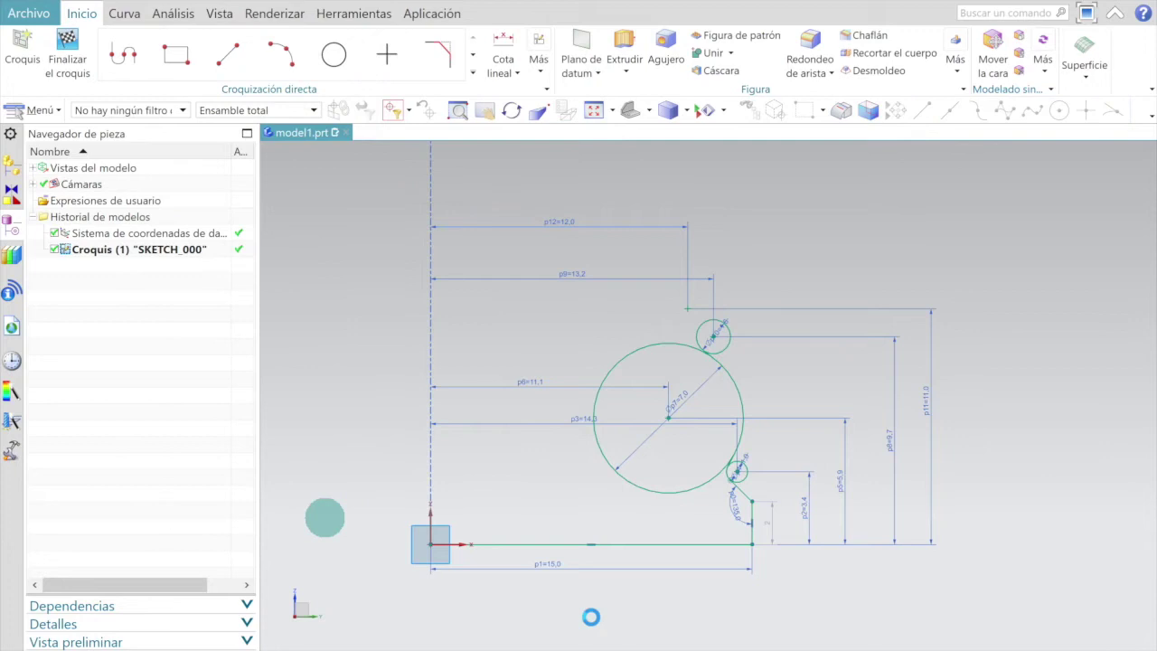
{"action": "scroll", "coordinate": [537, 612], "scroll_direction": "up", "scroll_amount": 3}
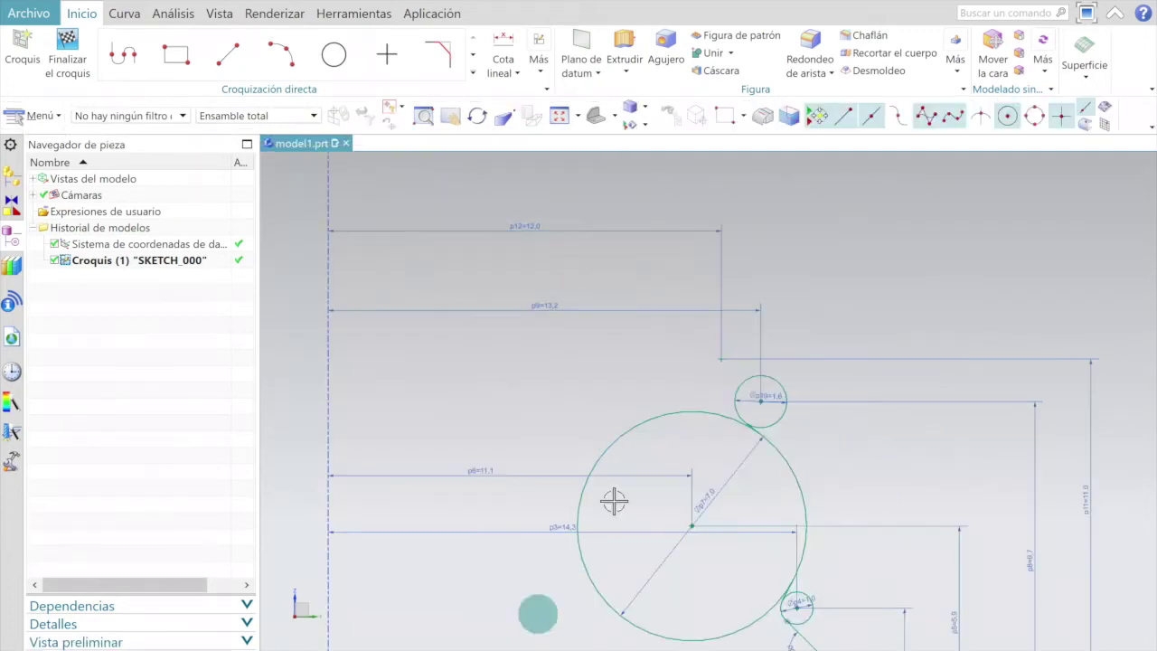
Step: Draw a circle about 1.25 mm in diameter centred on the fourth sketch point
{"action": "left_click", "coordinate": [335, 54]}
{"action": "scroll", "coordinate": [723, 366], "scroll_direction": "up", "scroll_amount": 3}
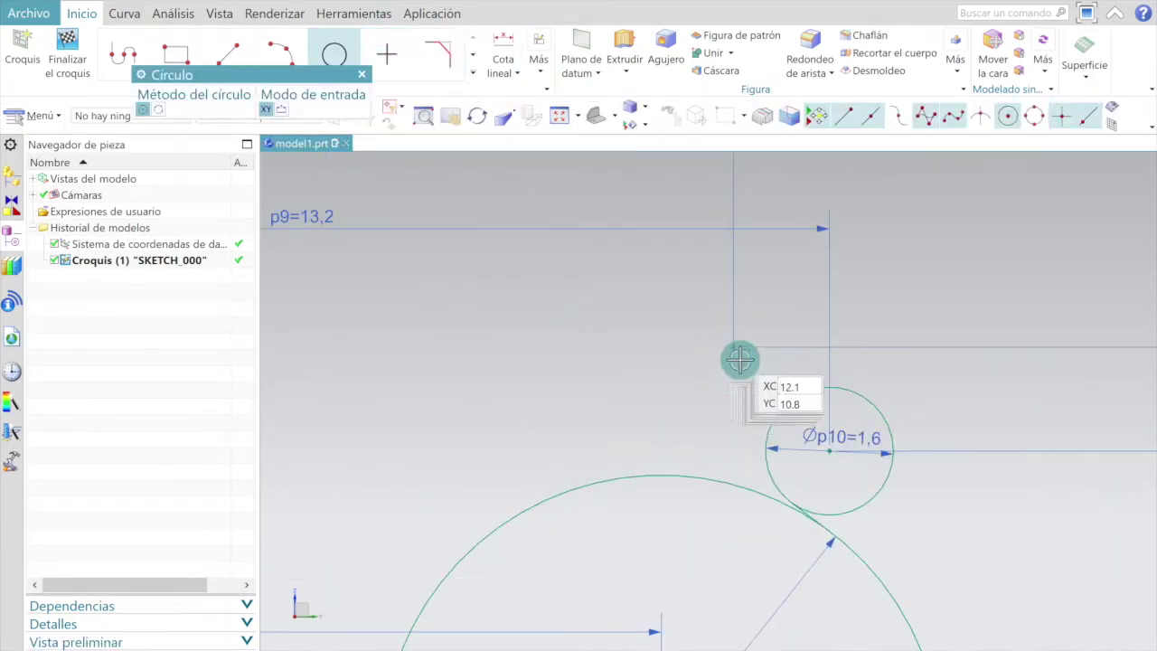
{"action": "left_click", "coordinate": [734, 346]}
{"action": "left_click", "coordinate": [760, 305]}
{"action": "scroll", "coordinate": [757, 304], "scroll_direction": "up", "scroll_amount": 3}
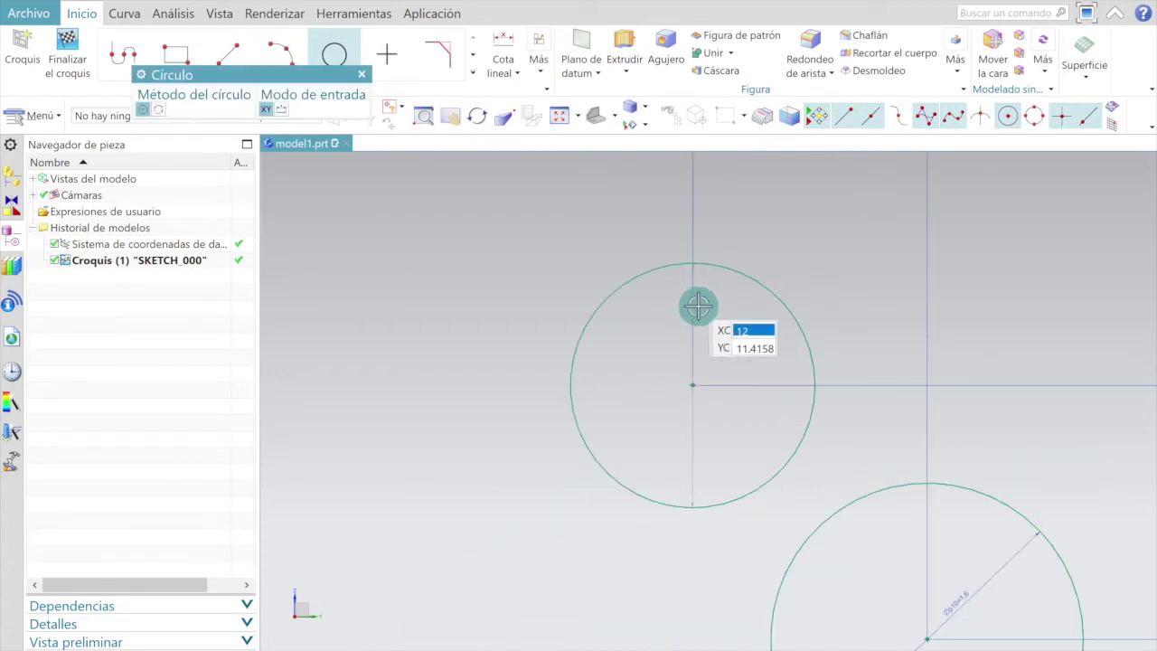
{"action": "key", "text": "Escape"}
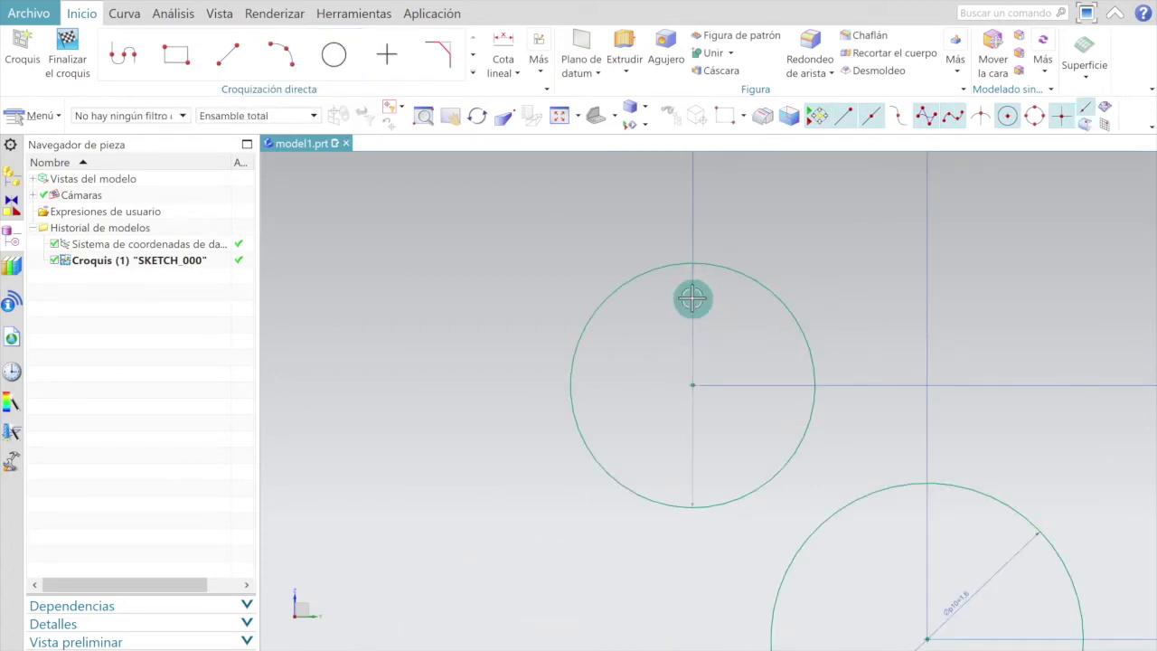
Step: Set the diameter of the circle around the fourth sketch point to 2 mm
{"action": "scroll", "coordinate": [739, 325], "scroll_direction": "up", "scroll_amount": 2}
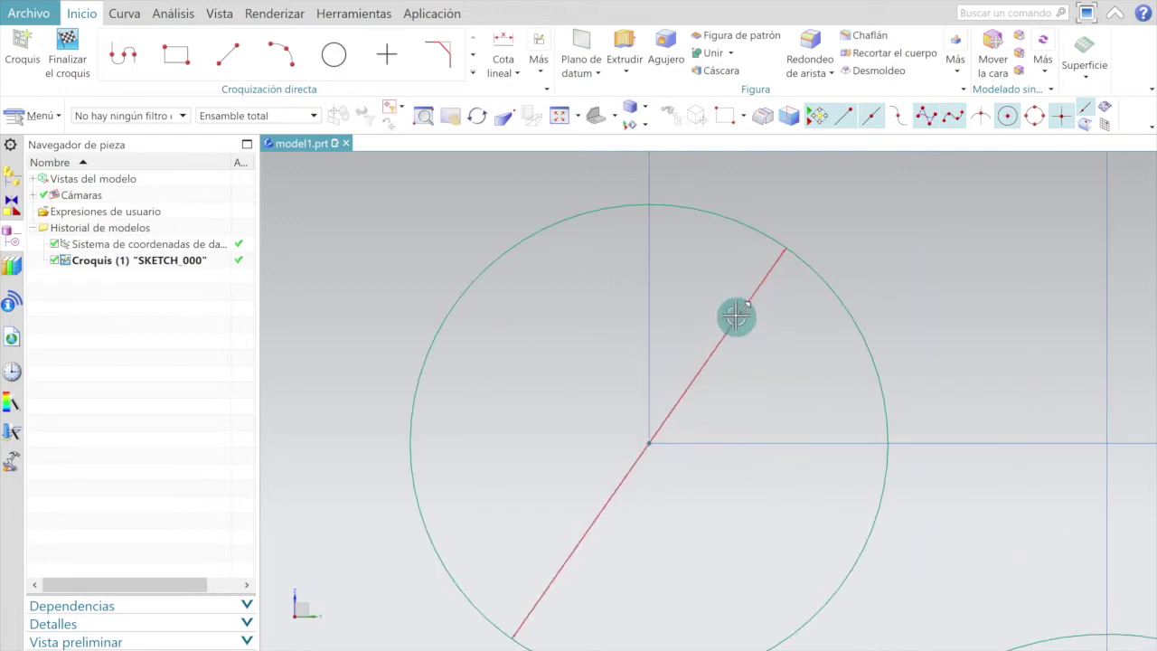
{"action": "double_click", "coordinate": [738, 309]}
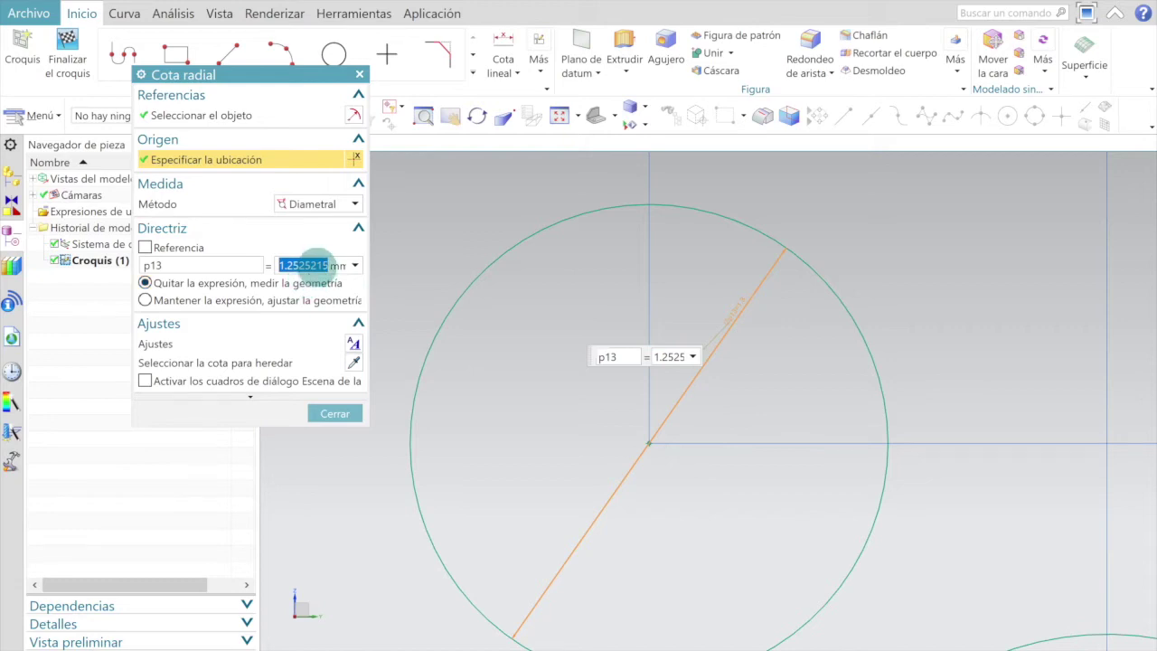
{"action": "left_click", "coordinate": [336, 413]}
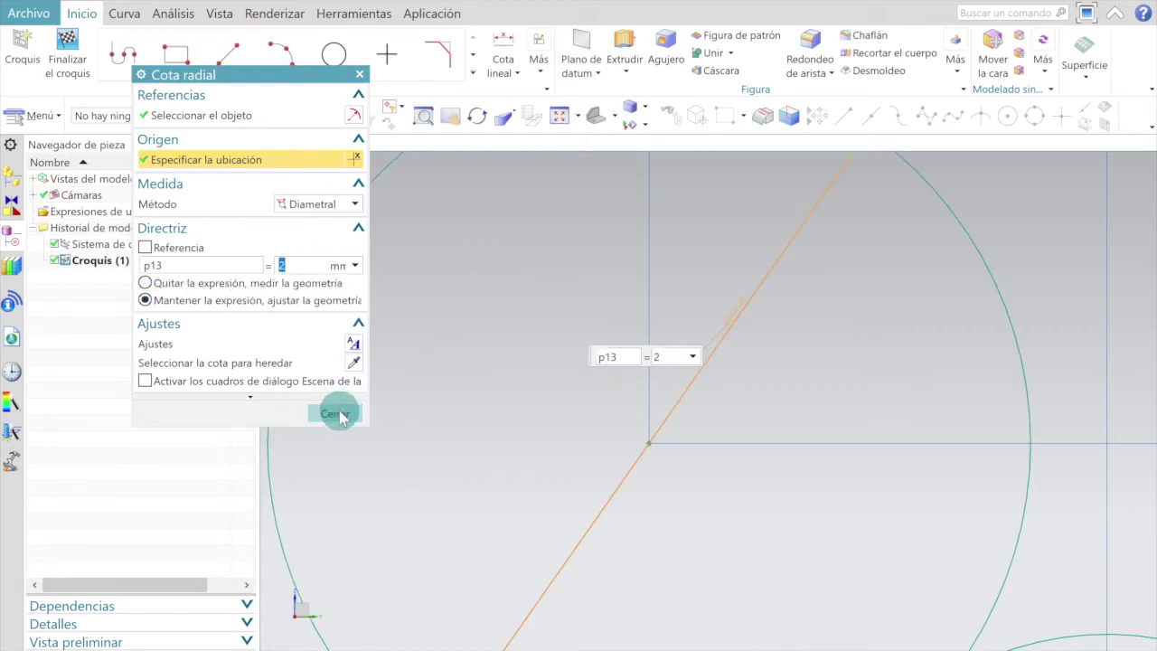
{"action": "scroll", "coordinate": [866, 346], "scroll_direction": "down", "scroll_amount": 5}
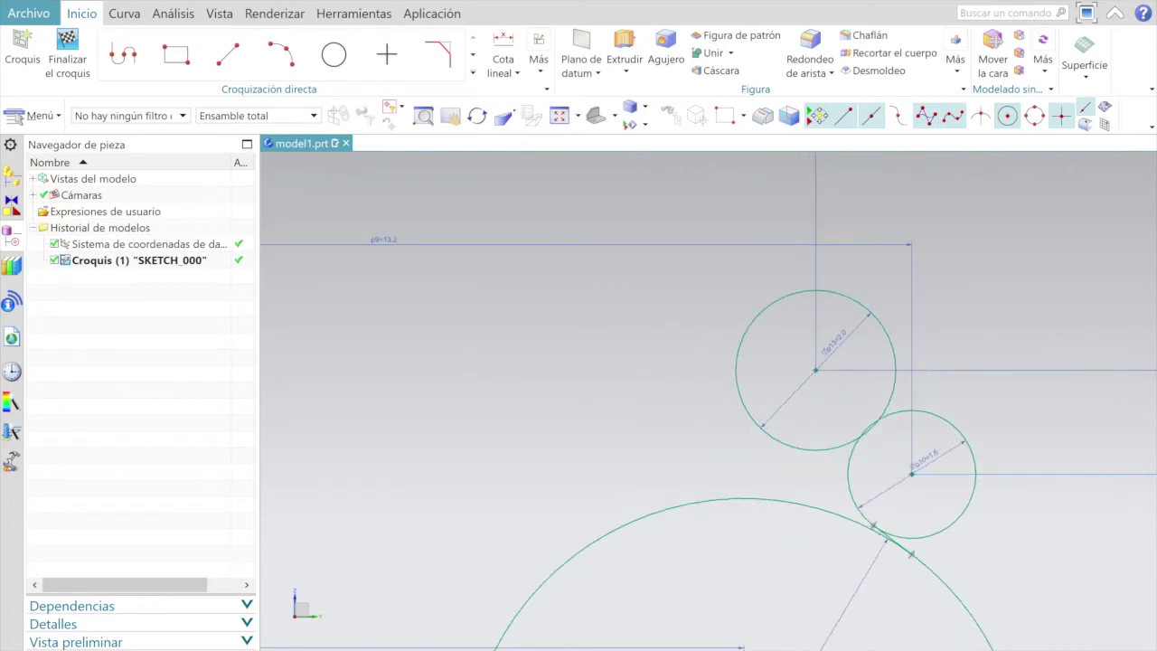
Step: Draw a line about 0.54 mm long at 45°, tangent to the 1.6 mm circle's upper inner side and crossing the 2 mm circle
{"action": "scroll", "coordinate": [795, 362], "scroll_direction": "up", "scroll_amount": 4}
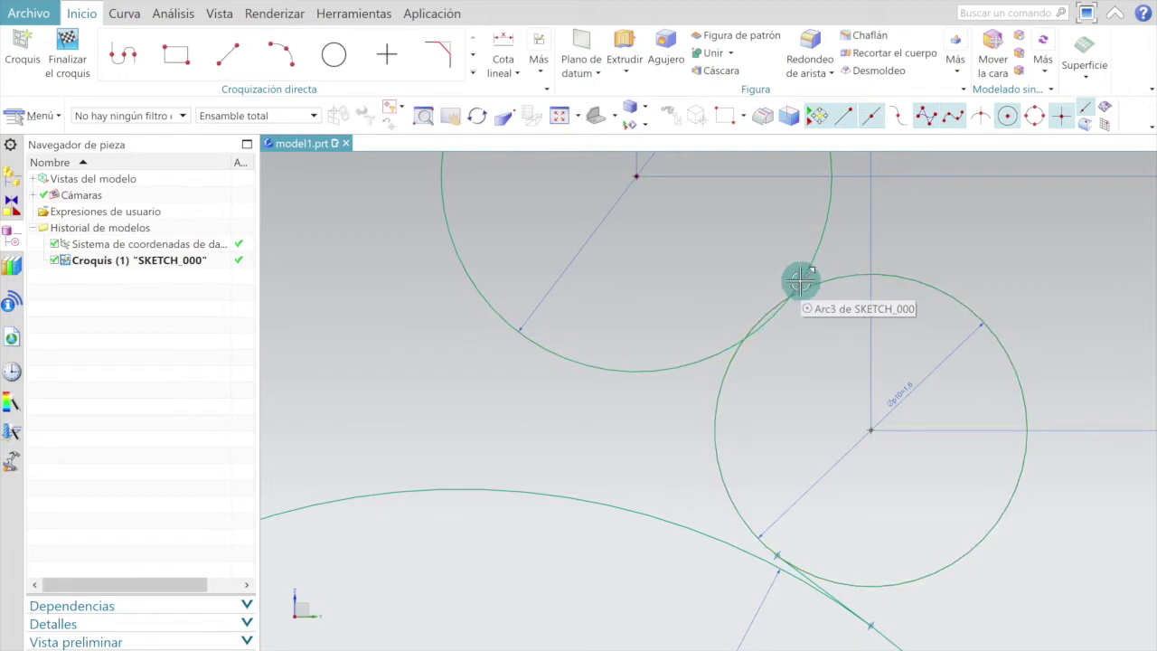
{"action": "scroll", "coordinate": [800, 280], "scroll_direction": "up", "scroll_amount": 3}
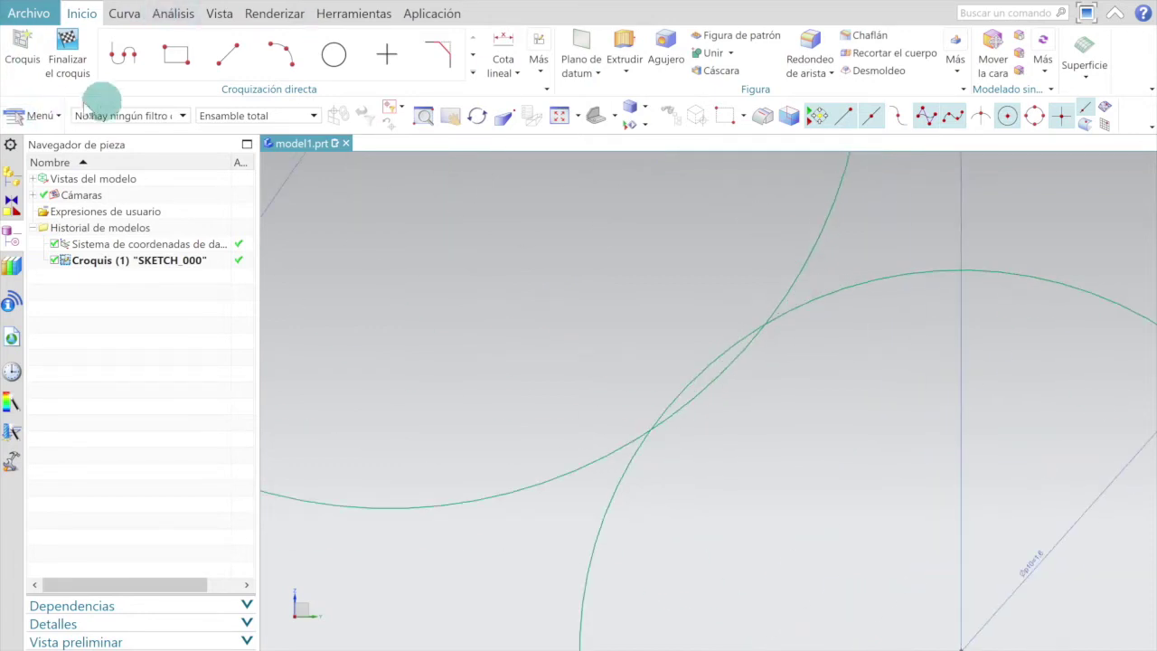
{"action": "left_click", "coordinate": [237, 56]}
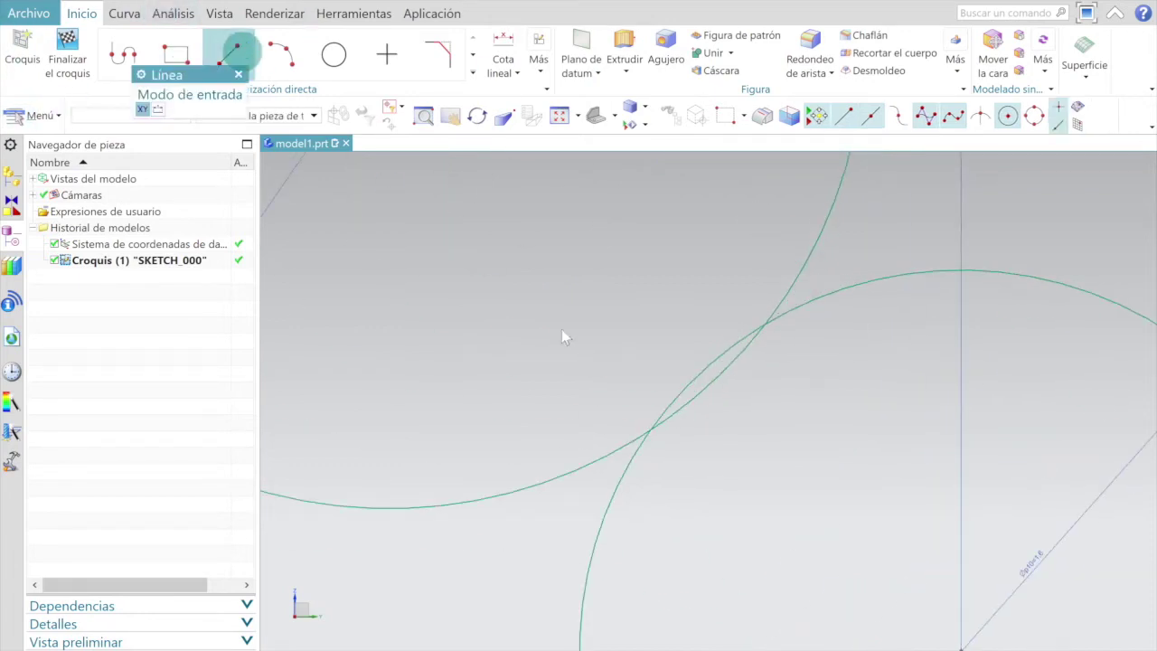
{"action": "left_click", "coordinate": [713, 359]}
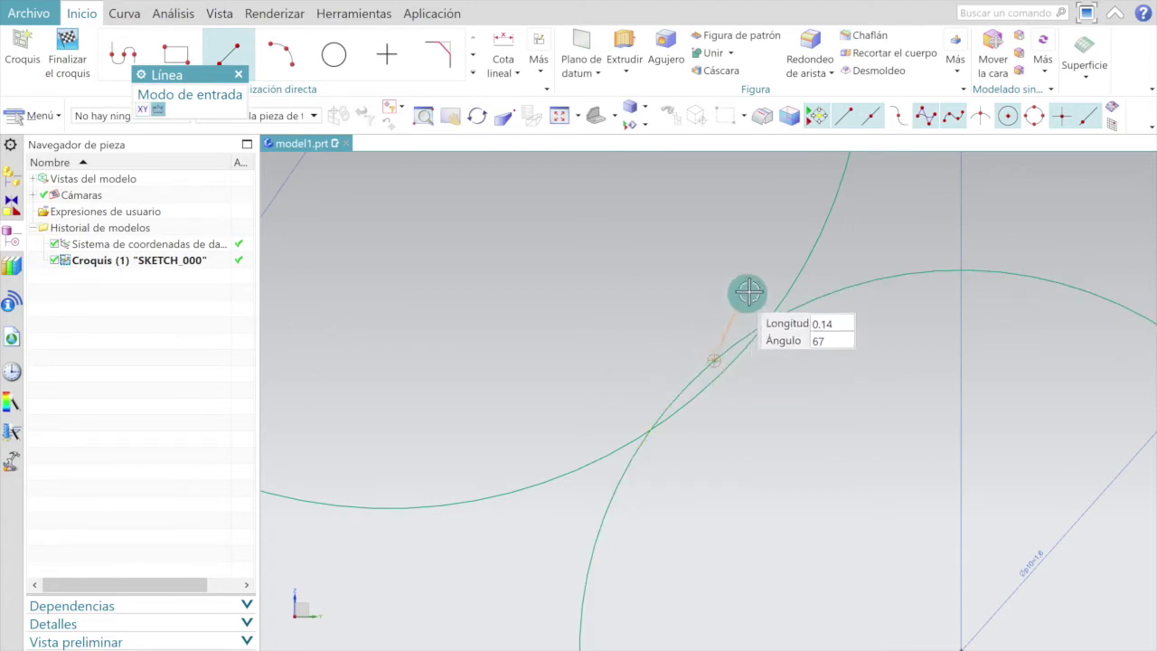
{"action": "left_click", "coordinate": [898, 181]}
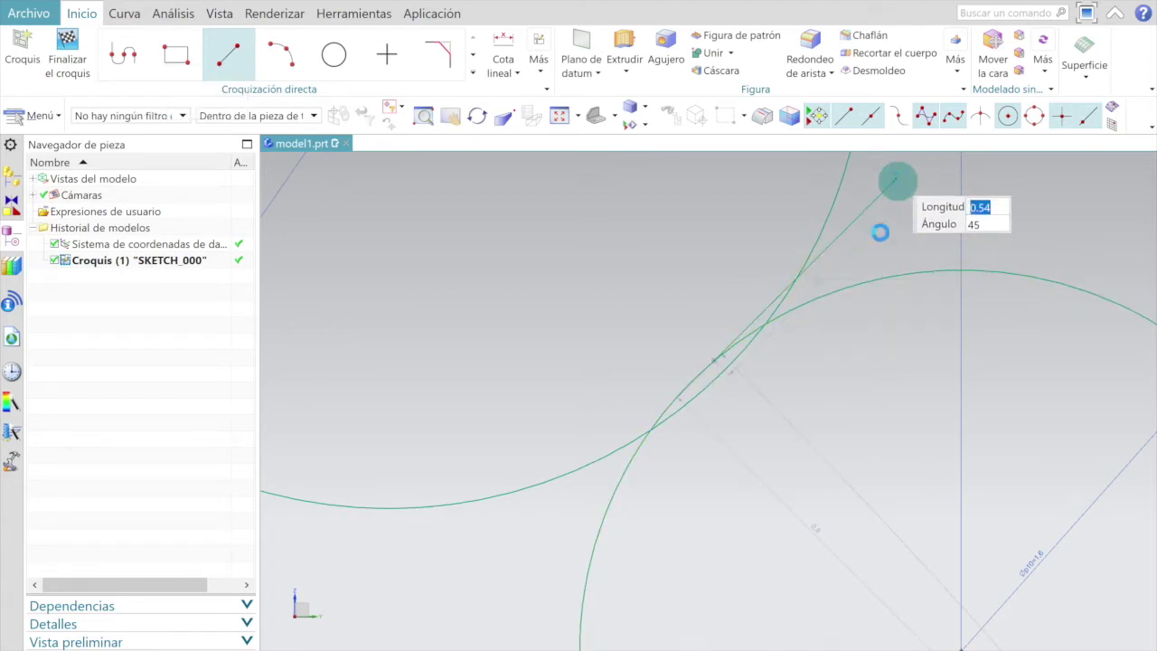
{"action": "scroll", "coordinate": [808, 374], "scroll_direction": "down", "scroll_amount": 4}
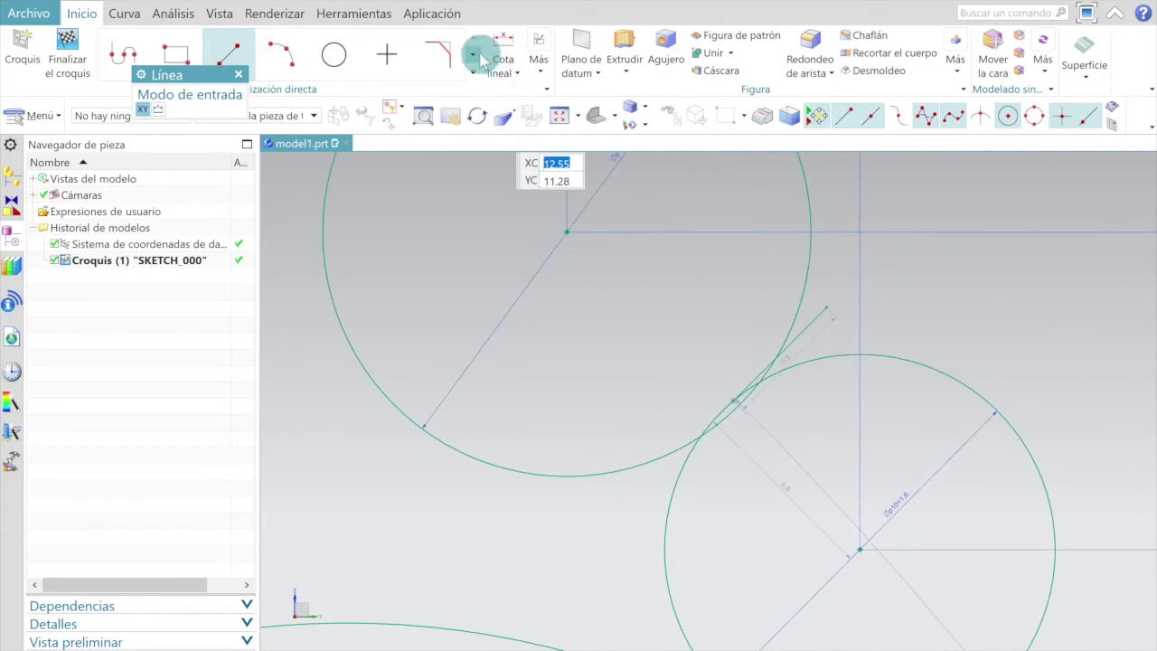
Step: Trim the tangent line's excess beyond the 2 mm circle and the part of that circle overlapping the 1.6 mm circle
{"action": "scroll", "coordinate": [258, 55], "scroll_direction": "down", "scroll_amount": 1}
{"action": "left_click", "coordinate": [177, 56]}
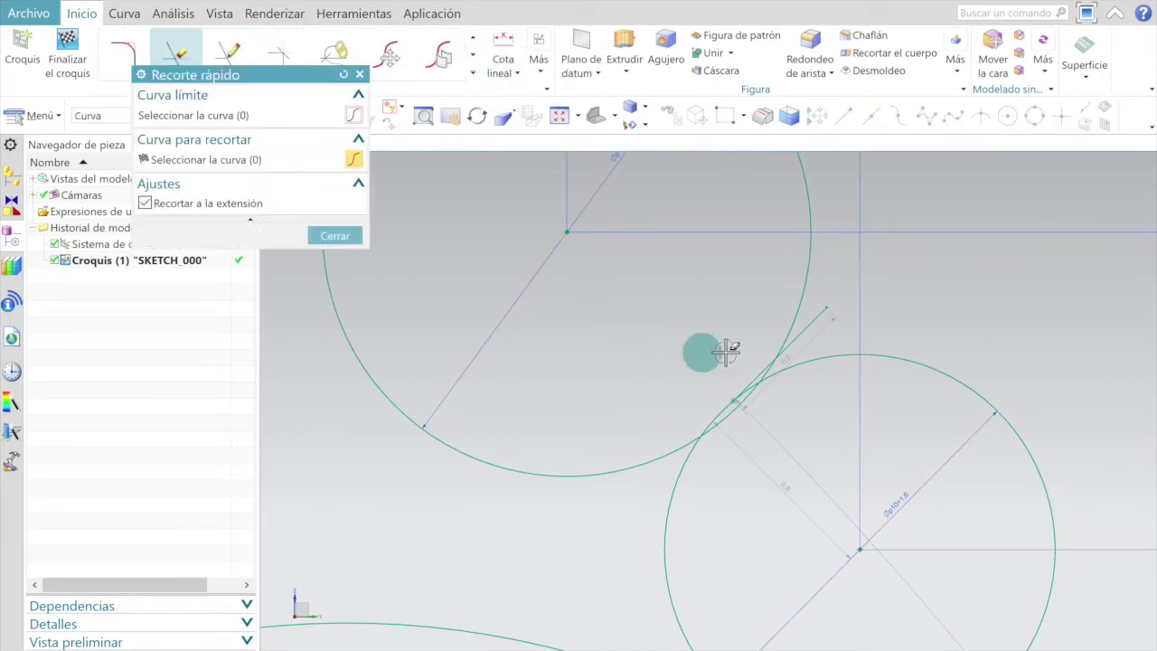
{"action": "scroll", "coordinate": [689, 412], "scroll_direction": "up", "scroll_amount": 5}
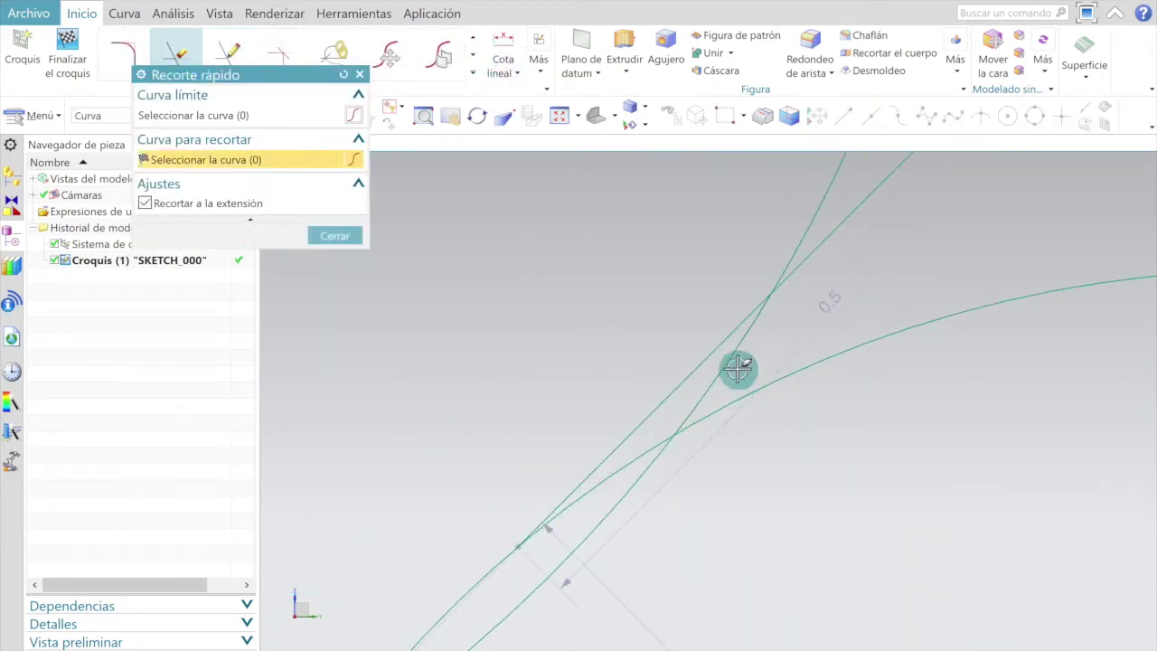
{"action": "scroll", "coordinate": [734, 359], "scroll_direction": "down", "scroll_amount": 3}
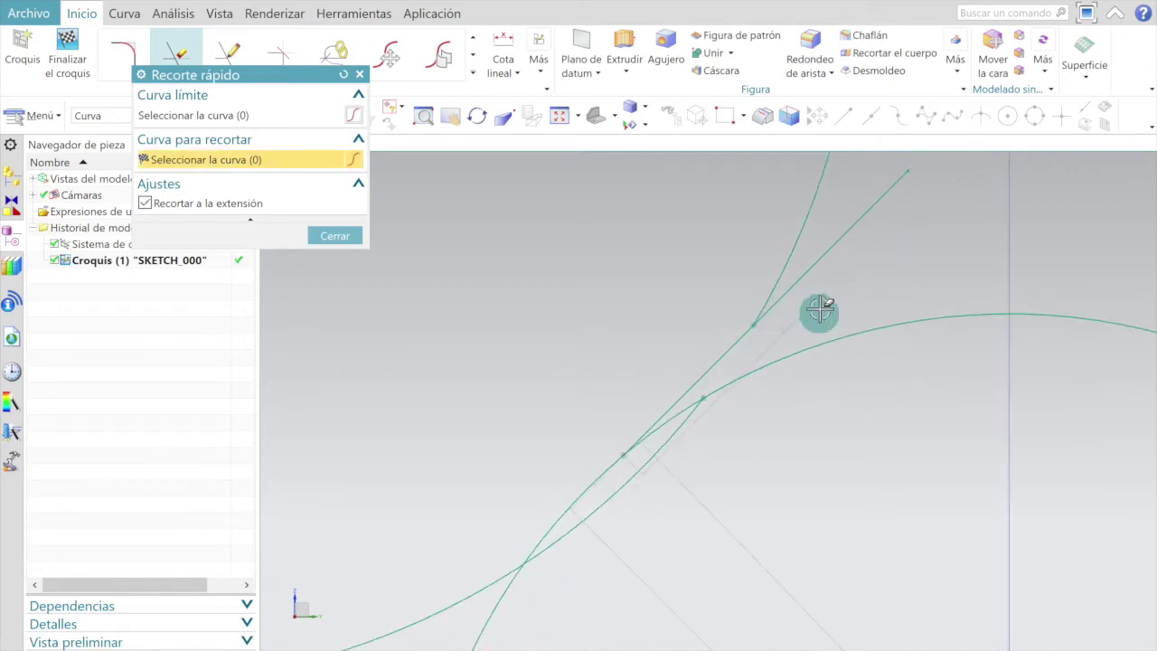
{"action": "left_click", "coordinate": [816, 263]}
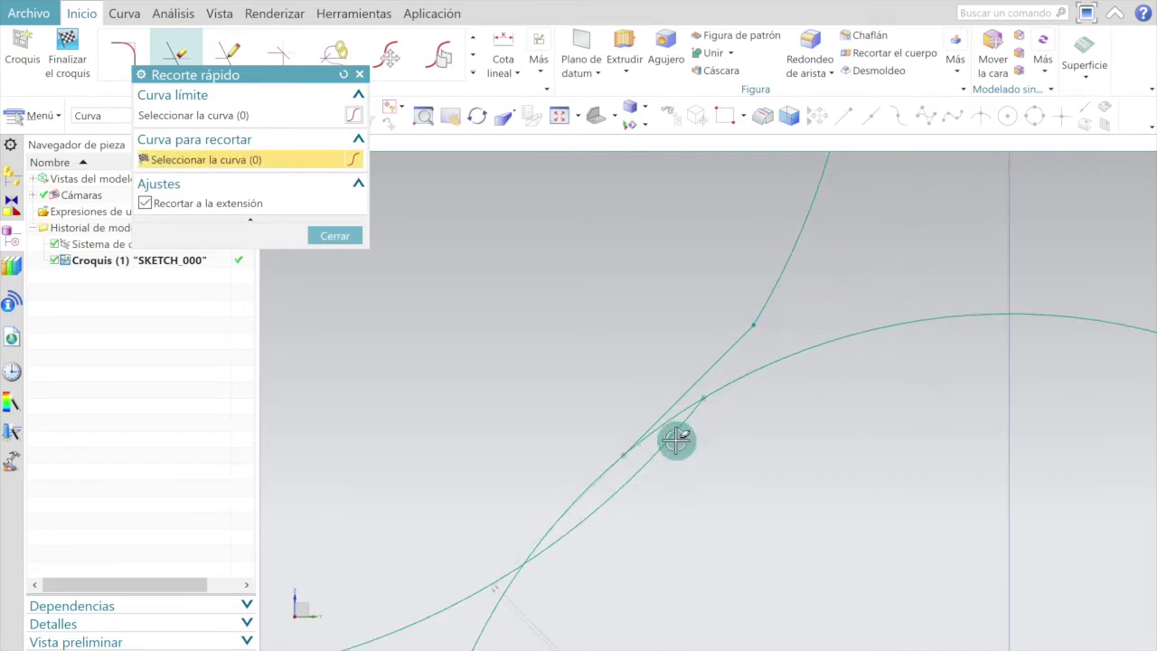
{"action": "left_click", "coordinate": [674, 439]}
{"action": "scroll", "coordinate": [676, 425], "scroll_direction": "down", "scroll_amount": 4}
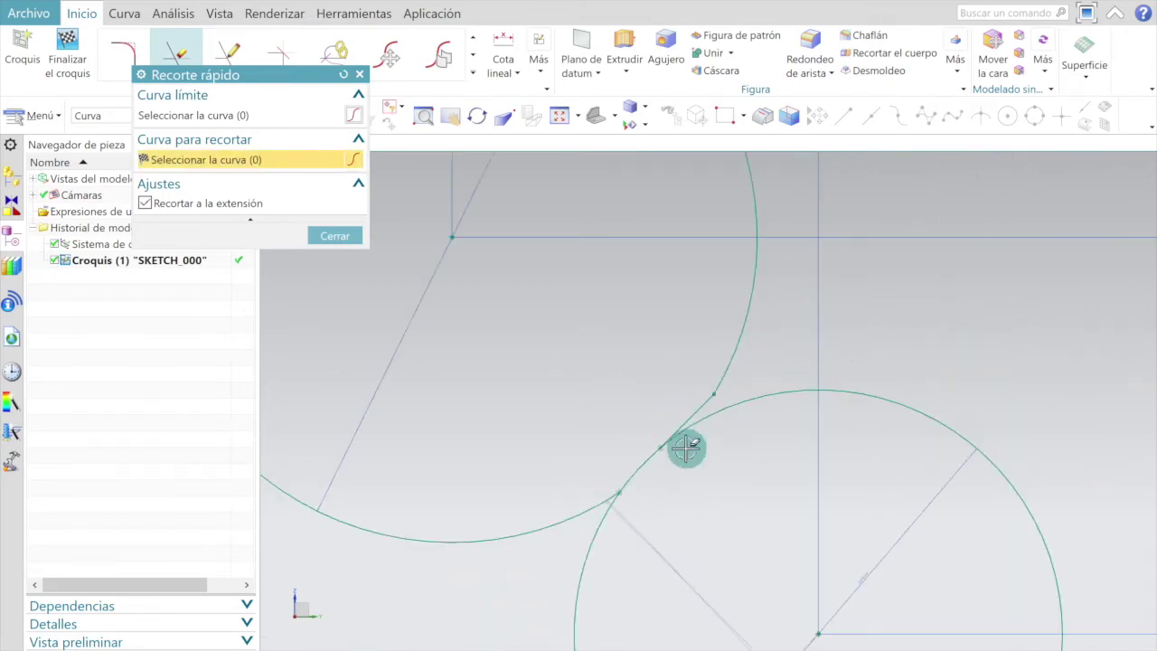
{"action": "scroll", "coordinate": [713, 491], "scroll_direction": "up", "scroll_amount": 1}
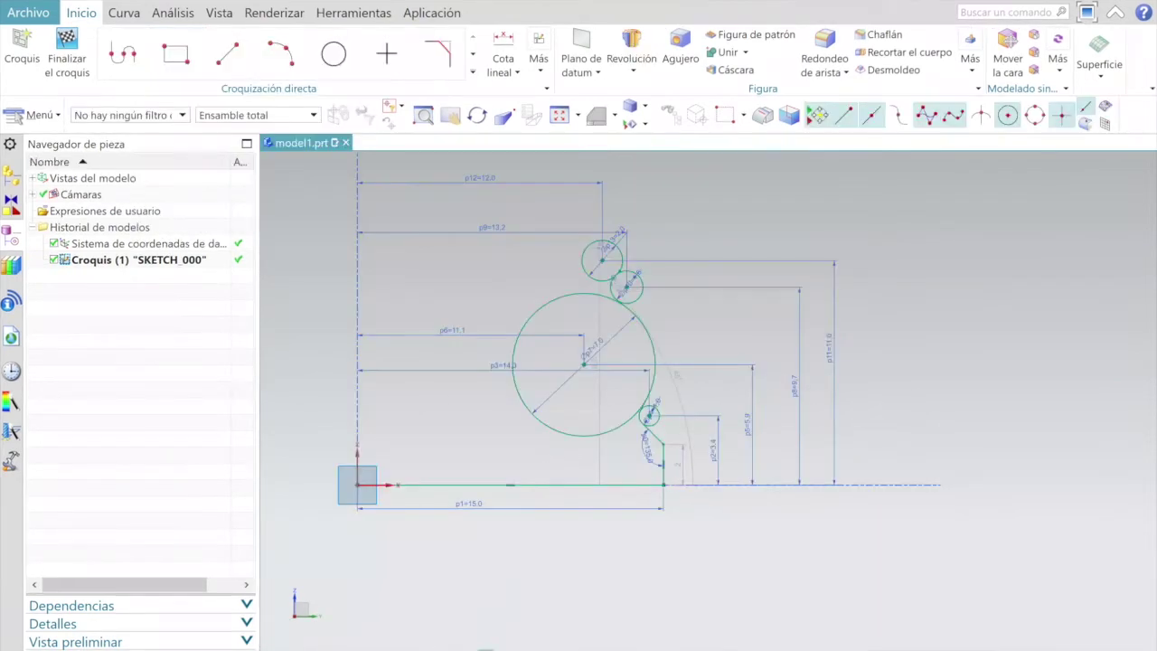
Step: Draw a vertical line about 1 mm long from the centre of the 2 mm circle to its topmost point
{"action": "scroll", "coordinate": [605, 242], "scroll_direction": "up", "scroll_amount": 5}
{"action": "scroll", "coordinate": [587, 210], "scroll_direction": "down", "scroll_amount": 1}
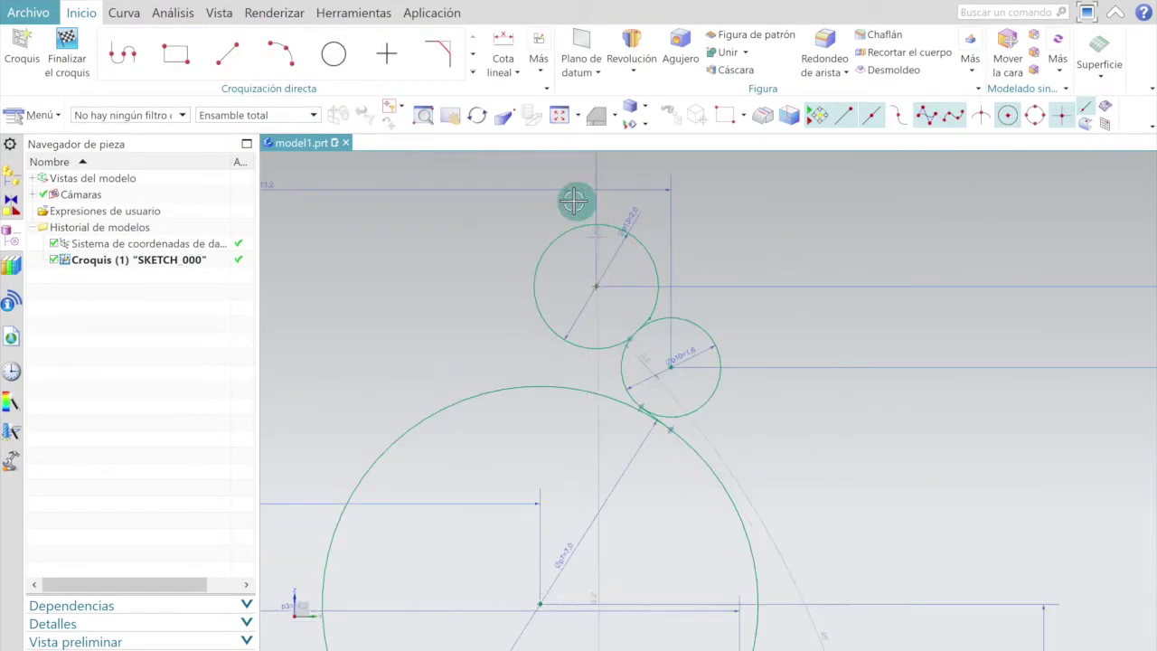
{"action": "left_click", "coordinate": [227, 53]}
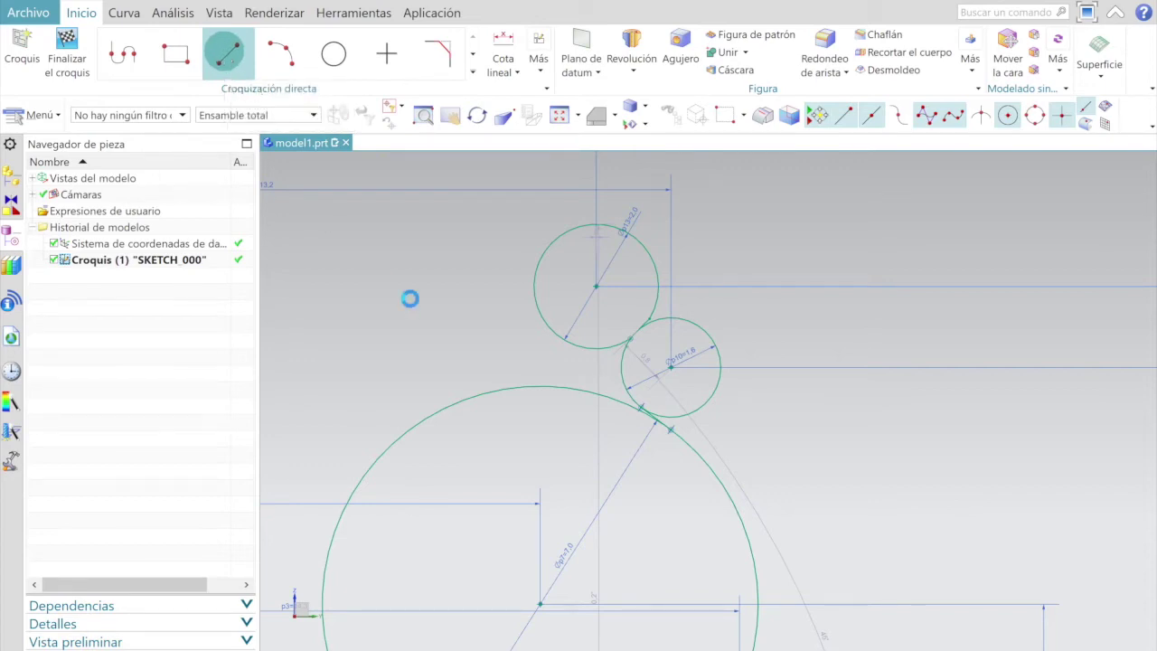
{"action": "scroll", "coordinate": [592, 299], "scroll_direction": "up", "scroll_amount": 2}
{"action": "scroll", "coordinate": [592, 300], "scroll_direction": "up", "scroll_amount": 2}
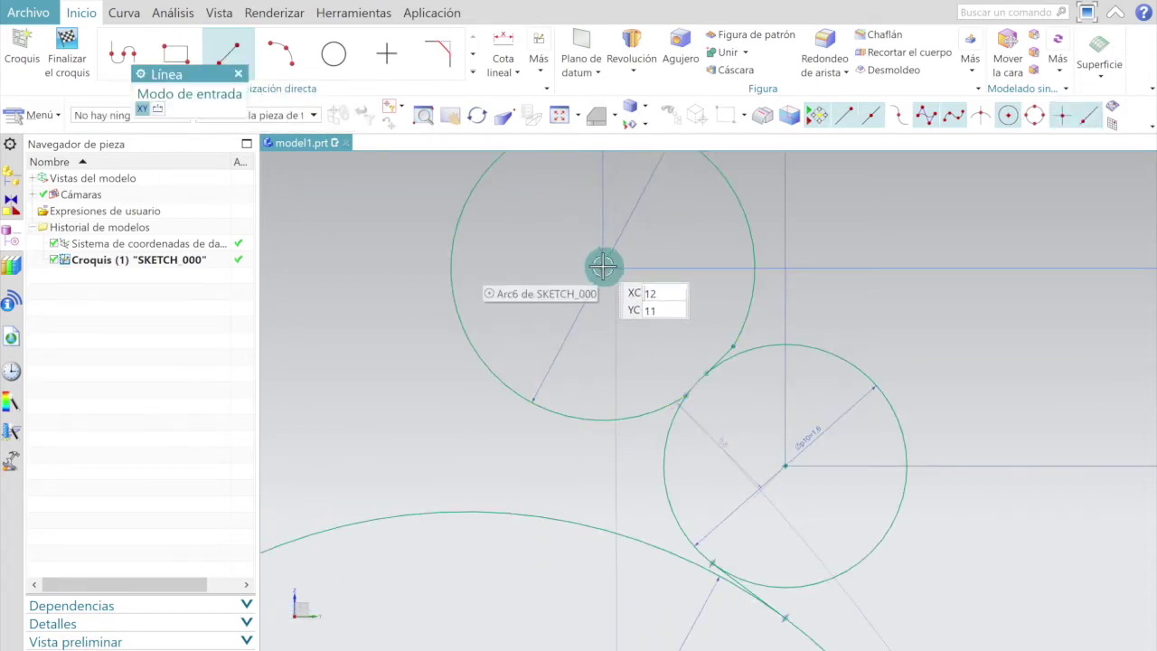
{"action": "left_click", "coordinate": [600, 265]}
{"action": "scroll", "coordinate": [599, 298], "scroll_direction": "down", "scroll_amount": 2}
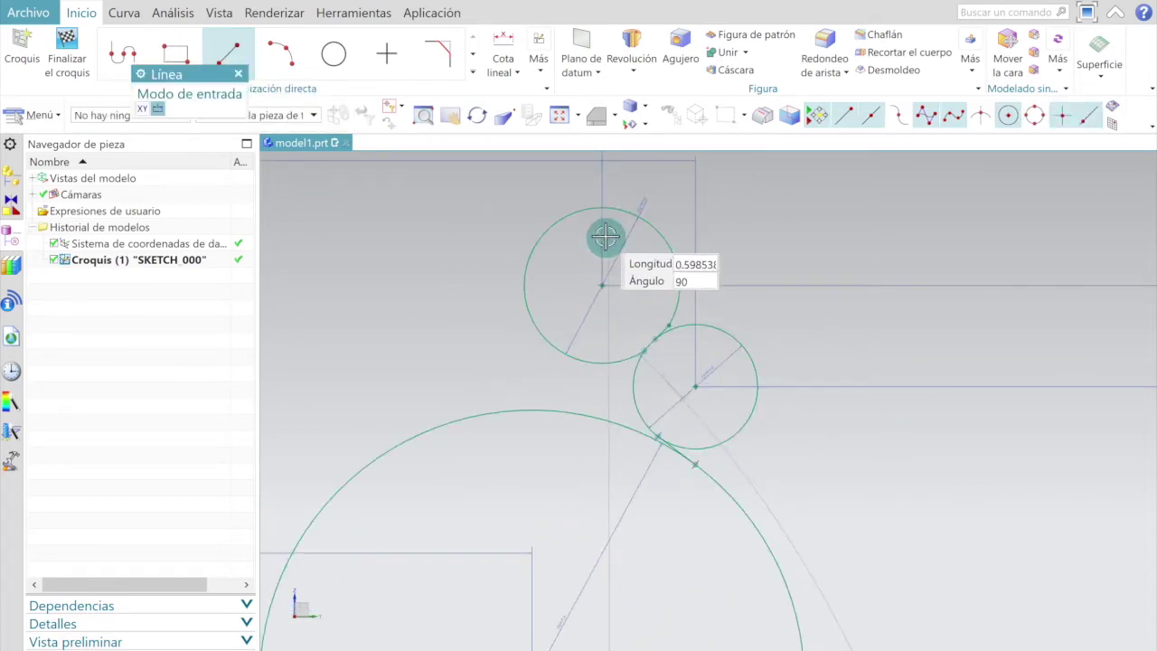
{"action": "left_click", "coordinate": [602, 201]}
{"action": "scroll", "coordinate": [601, 200], "scroll_direction": "up", "scroll_amount": 2}
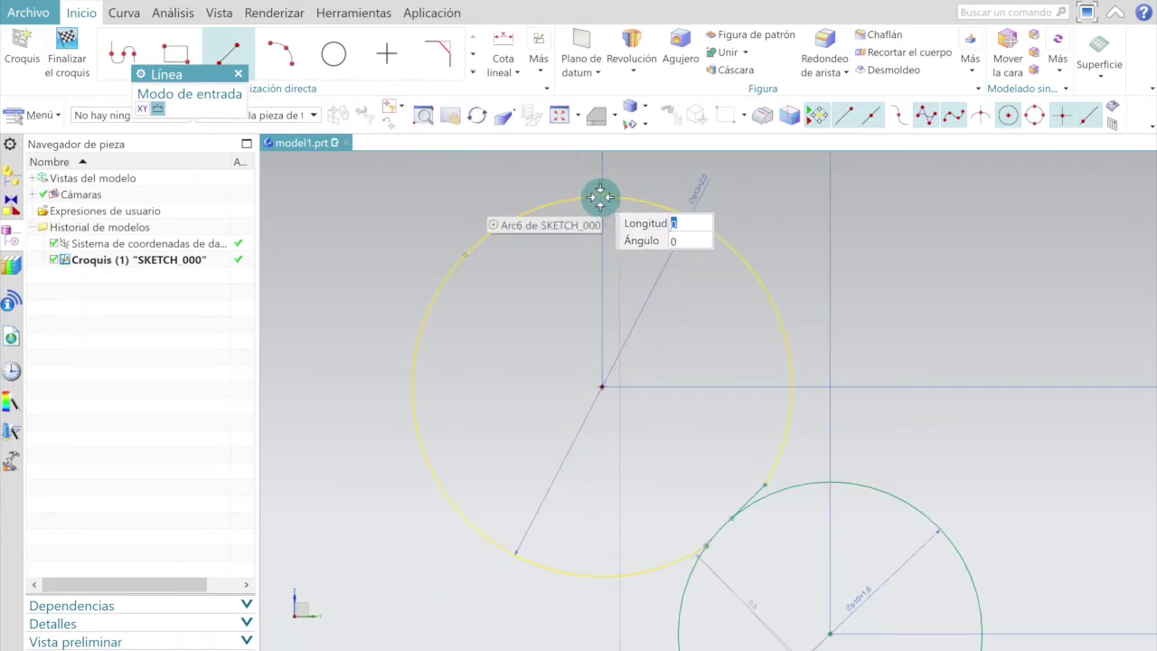
{"action": "left_click", "coordinate": [603, 199]}
{"action": "left_click", "coordinate": [602, 197]}
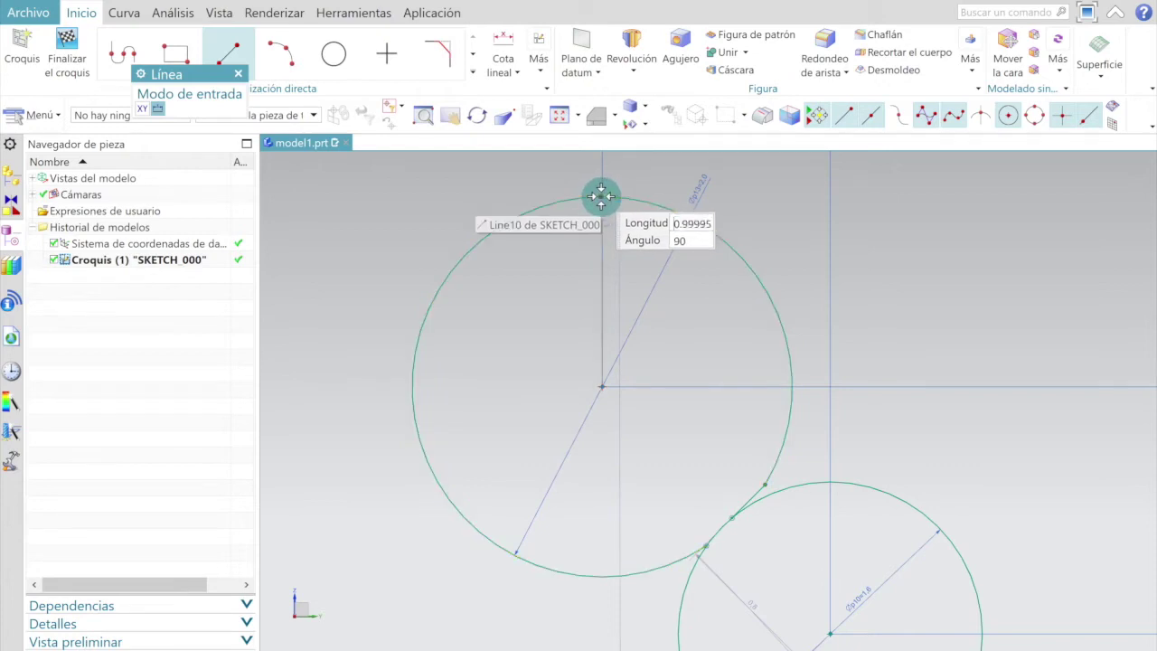
{"action": "left_click", "coordinate": [604, 237]}
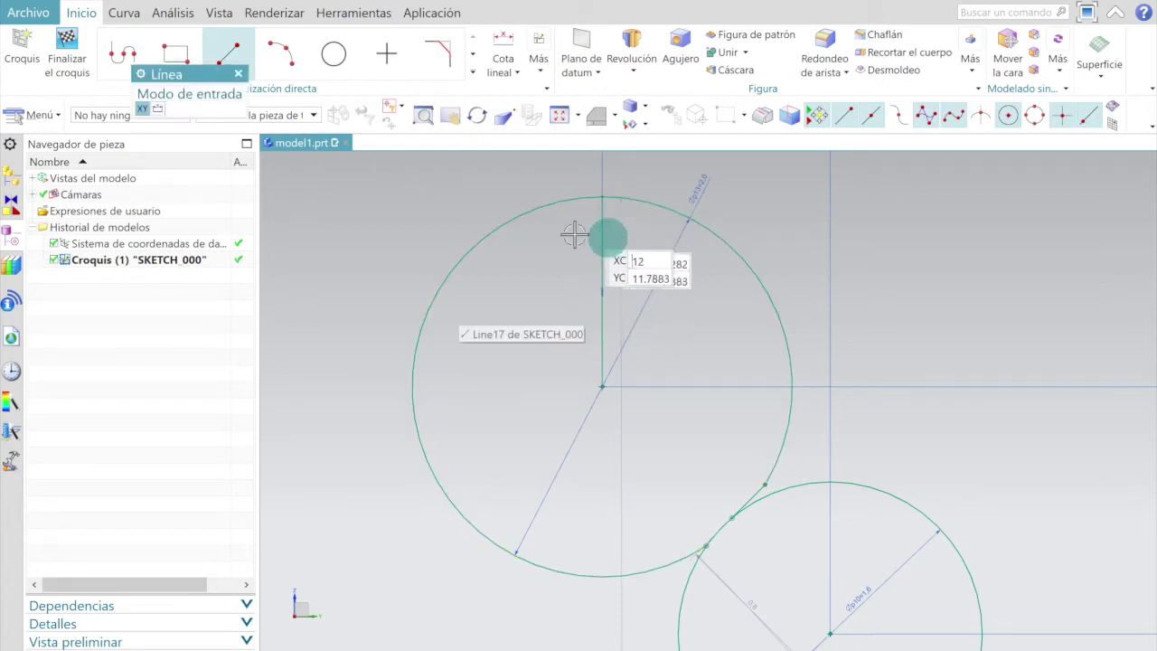
{"action": "key", "text": "Escape"}
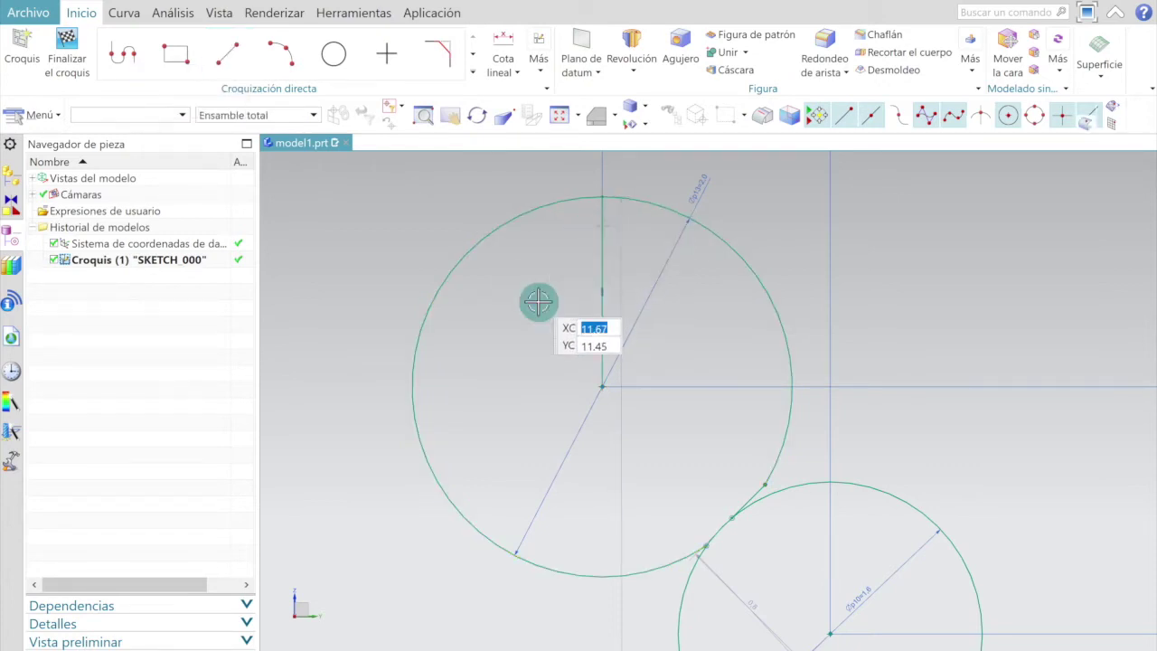
Step: Trim away the 2 mm circle's inner arc, the vertical helper line and the outer arc of the 1.6 mm circle
{"action": "scroll", "coordinate": [556, 299], "scroll_direction": "down", "scroll_amount": 1}
{"action": "left_click", "coordinate": [474, 55]}
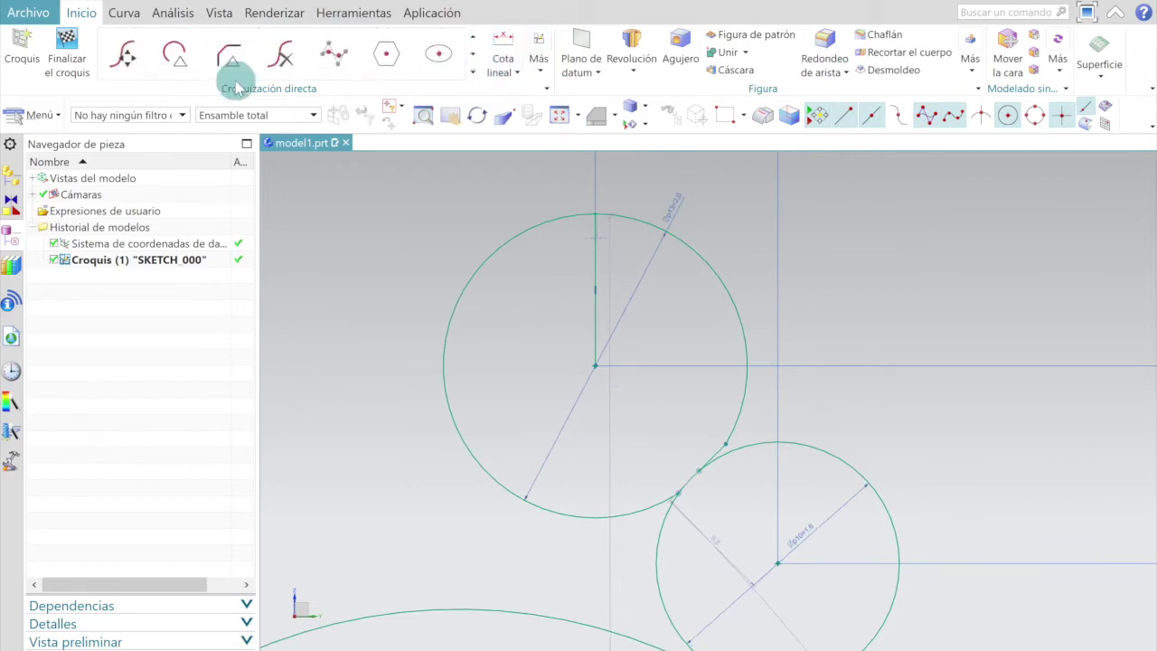
{"action": "left_click", "coordinate": [473, 39]}
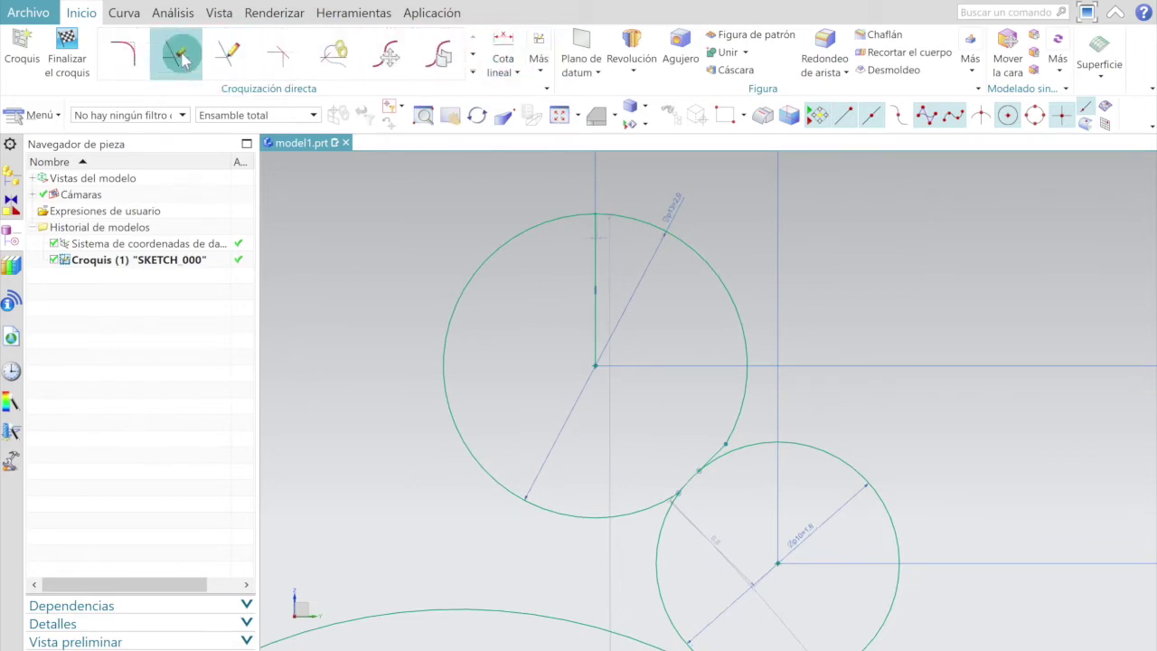
{"action": "left_click", "coordinate": [175, 51]}
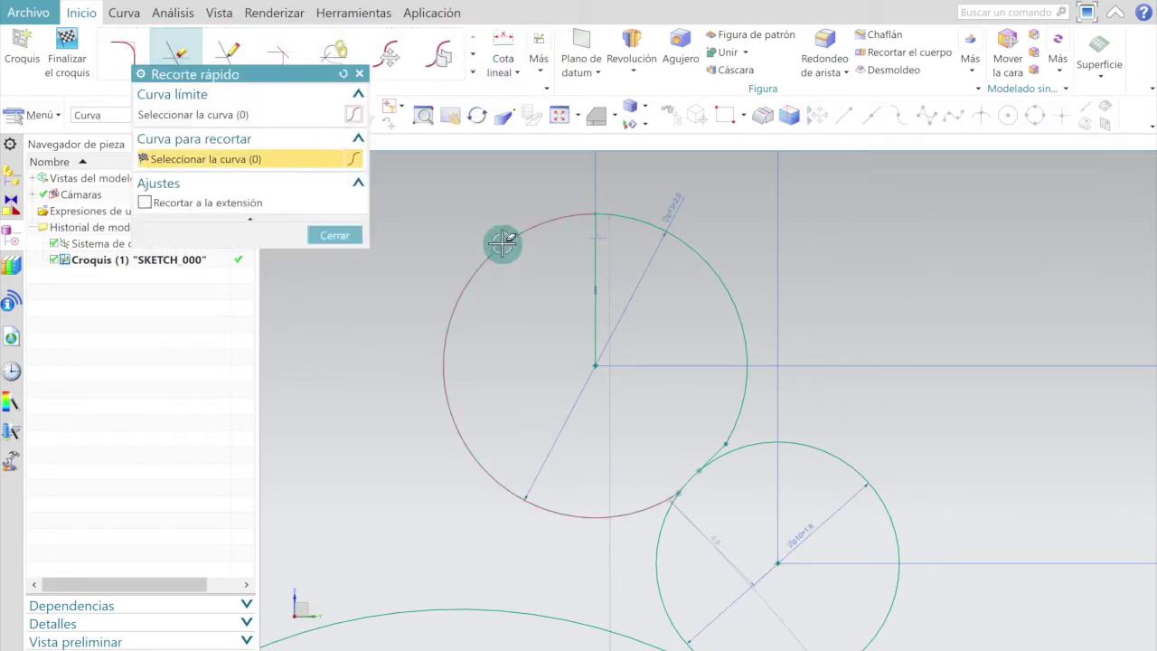
{"action": "left_click", "coordinate": [499, 241]}
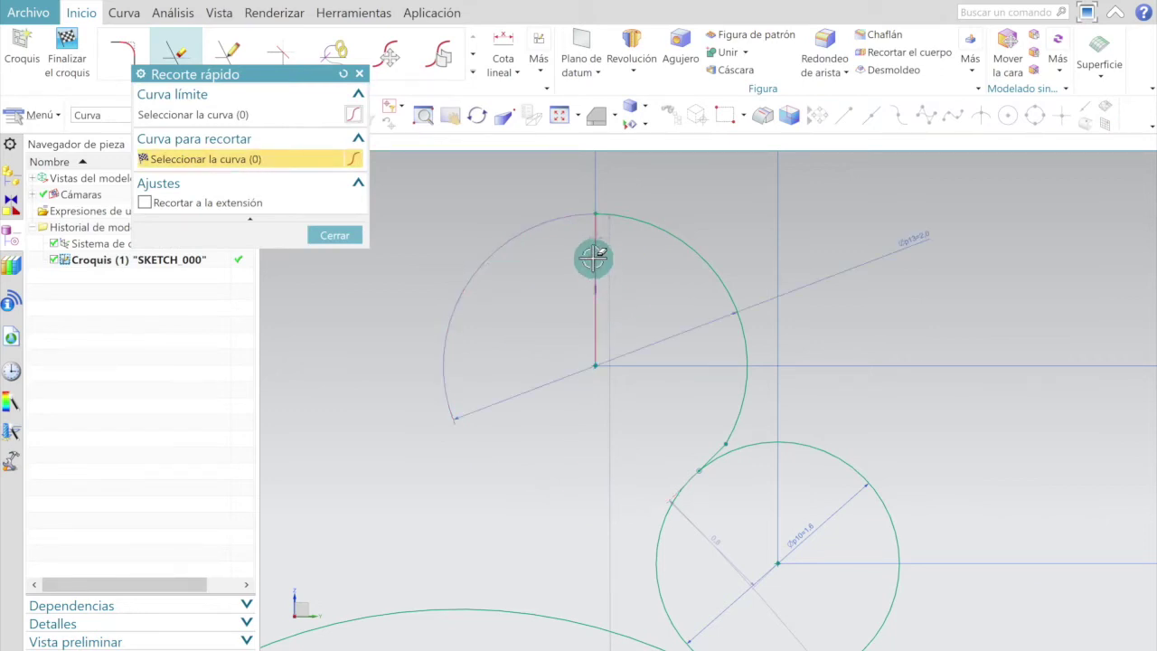
{"action": "left_click", "coordinate": [814, 444]}
{"action": "scroll", "coordinate": [760, 283], "scroll_direction": "down", "scroll_amount": 5}
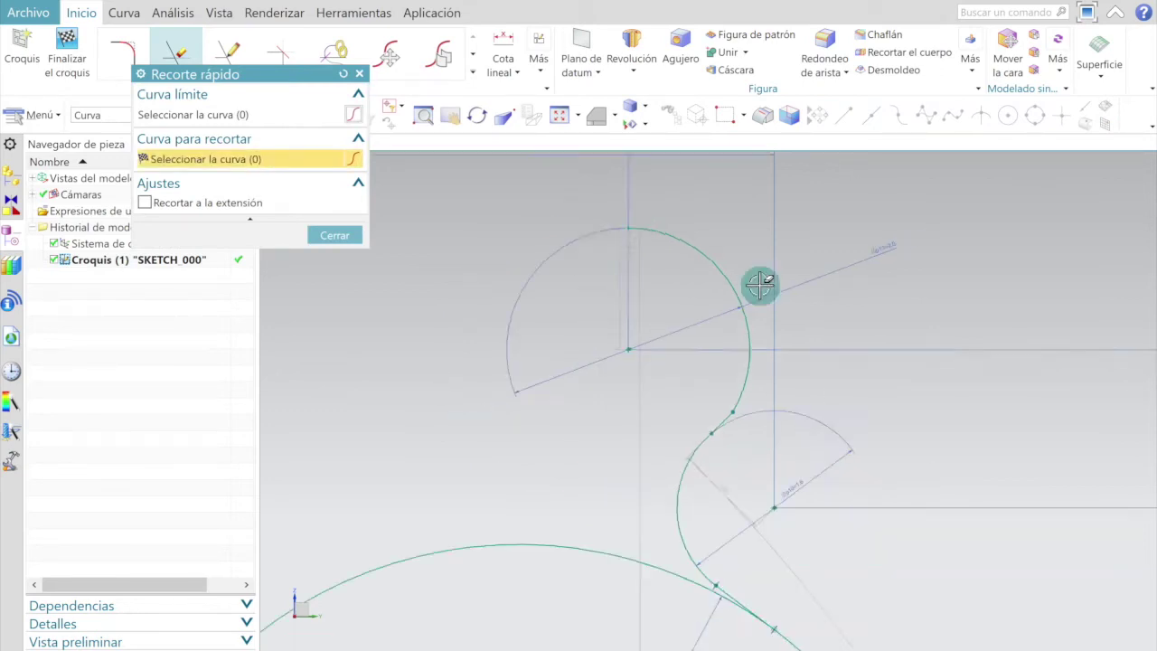
Step: Trim away the inner arc of the 7 mm circle and the outer arc of the 1 mm circle to leave the profile edge
{"action": "scroll", "coordinate": [767, 284], "scroll_direction": "up", "scroll_amount": 3}
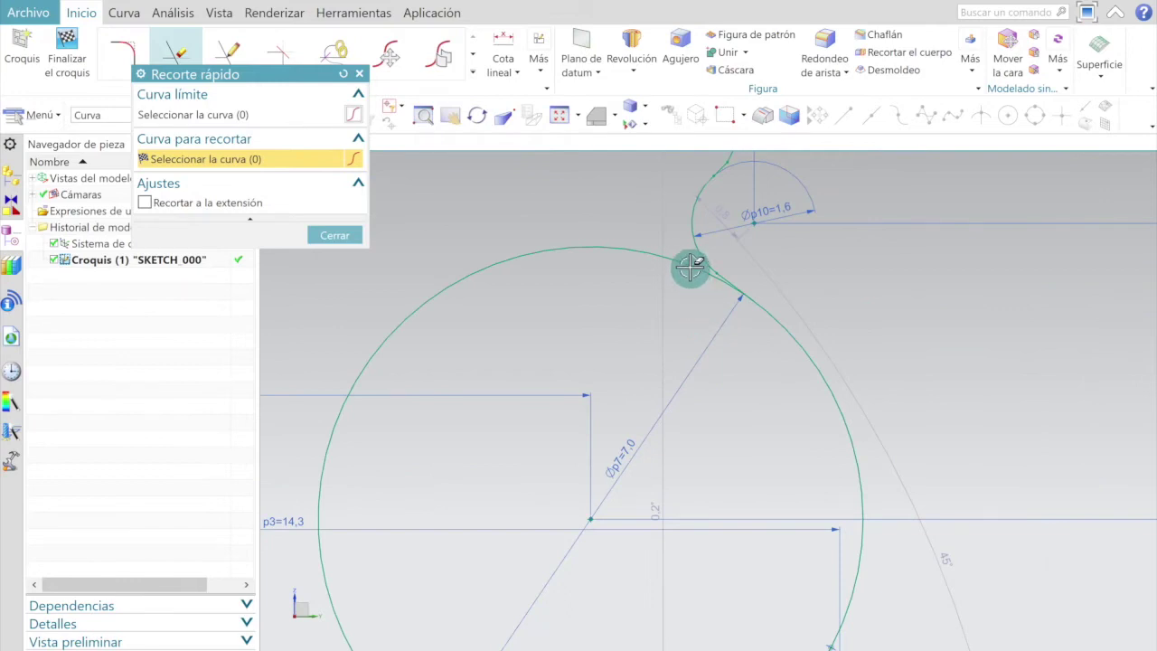
{"action": "left_click", "coordinate": [690, 267]}
{"action": "scroll", "coordinate": [746, 467], "scroll_direction": "down", "scroll_amount": 4}
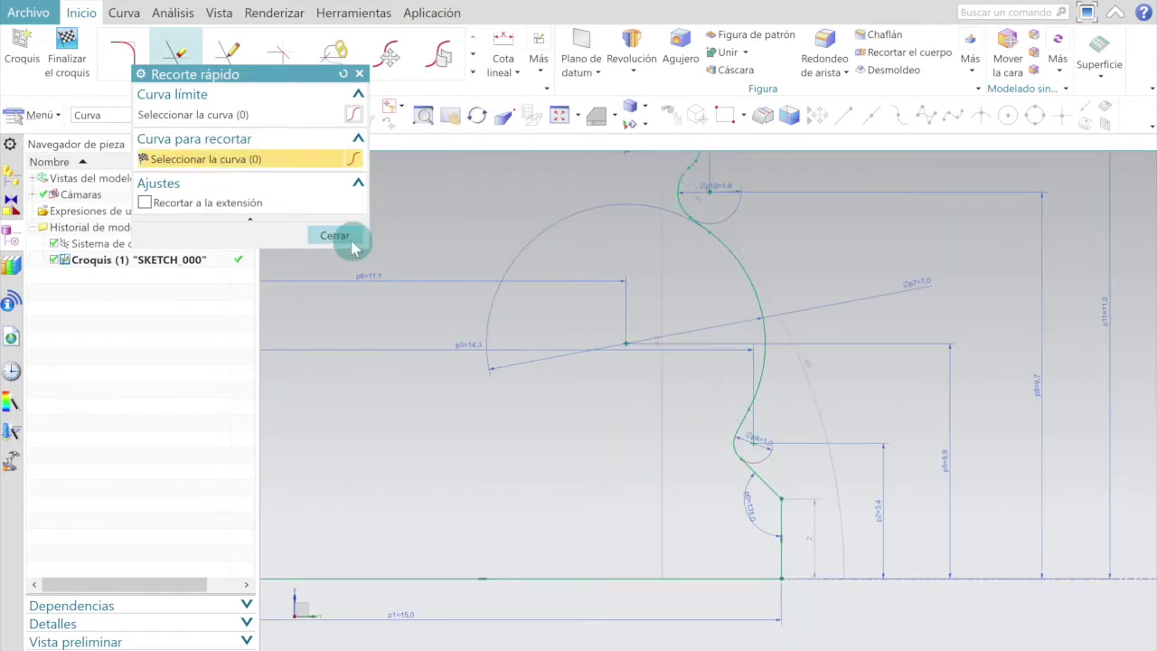
{"action": "left_click", "coordinate": [336, 235]}
{"action": "scroll", "coordinate": [813, 380], "scroll_direction": "down", "scroll_amount": 4}
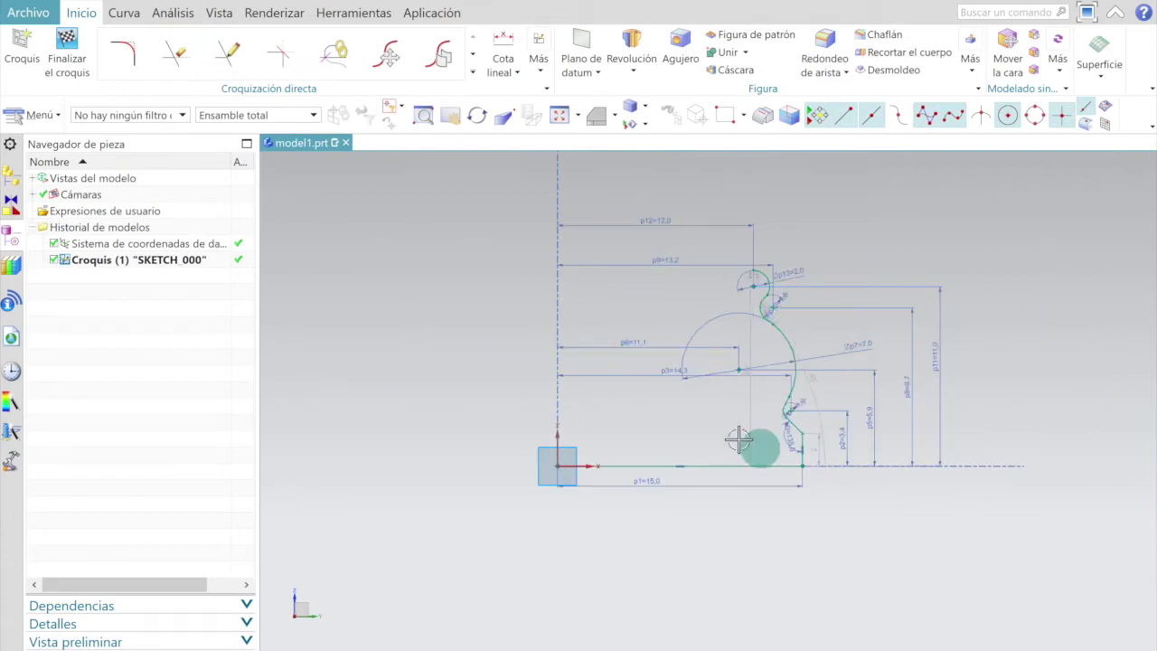
Step: Finish the sketch and start a revolve about the datum coordinate system's Z axis, through its origin
{"action": "left_click", "coordinate": [68, 47]}
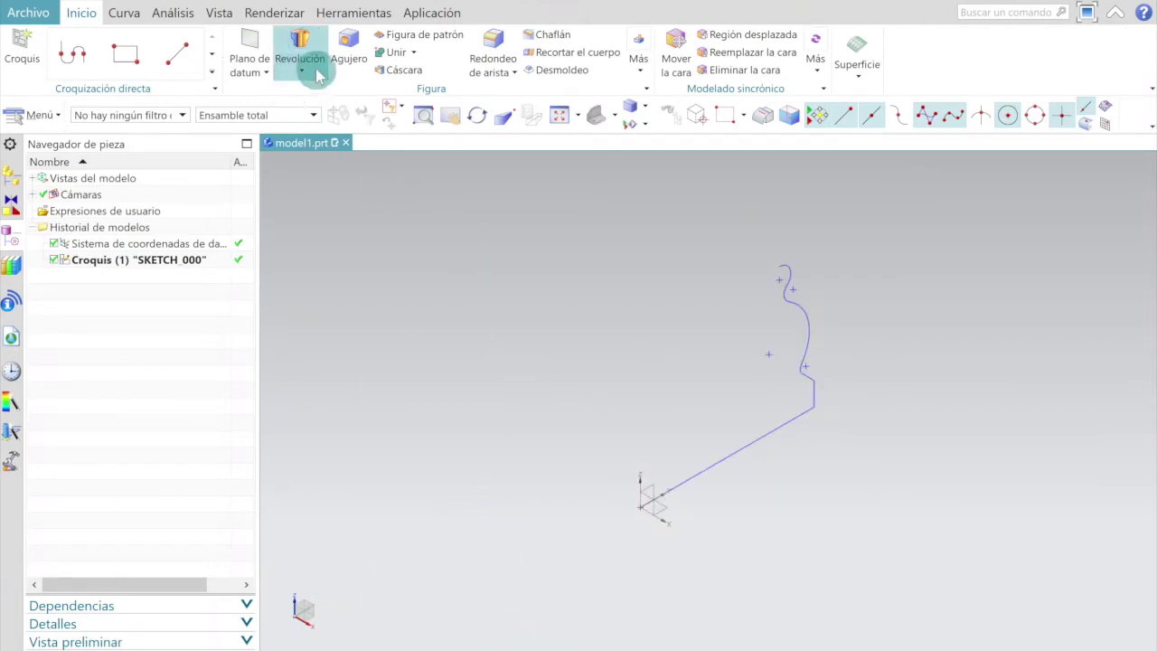
{"action": "left_click", "coordinate": [301, 43]}
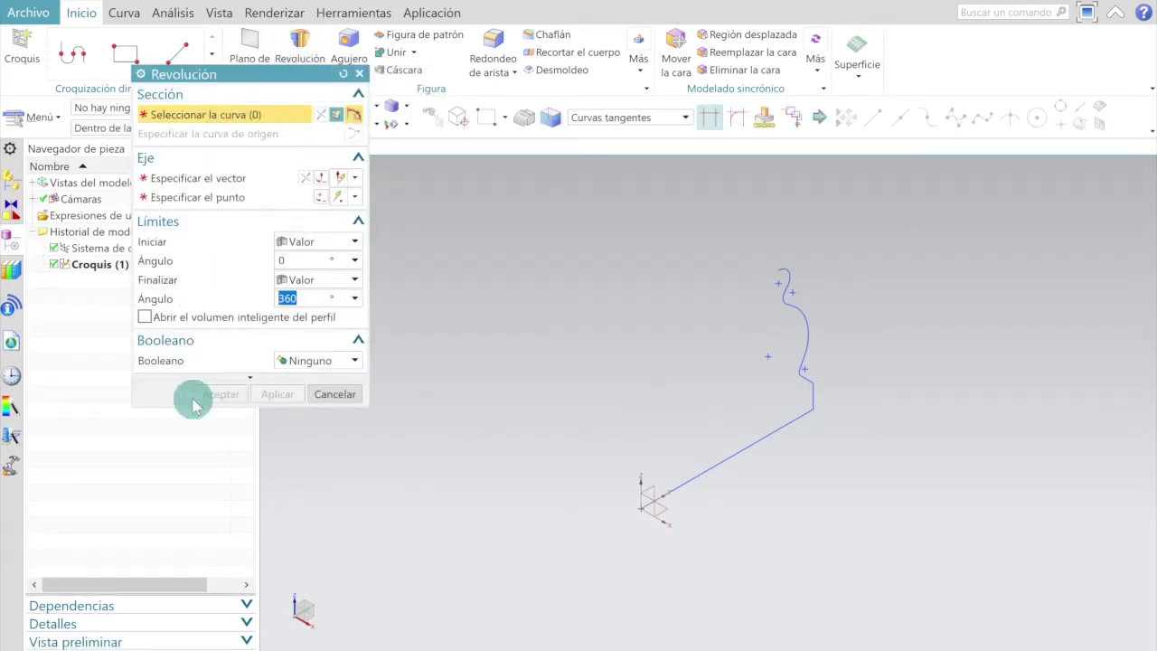
{"action": "left_click", "coordinate": [185, 180]}
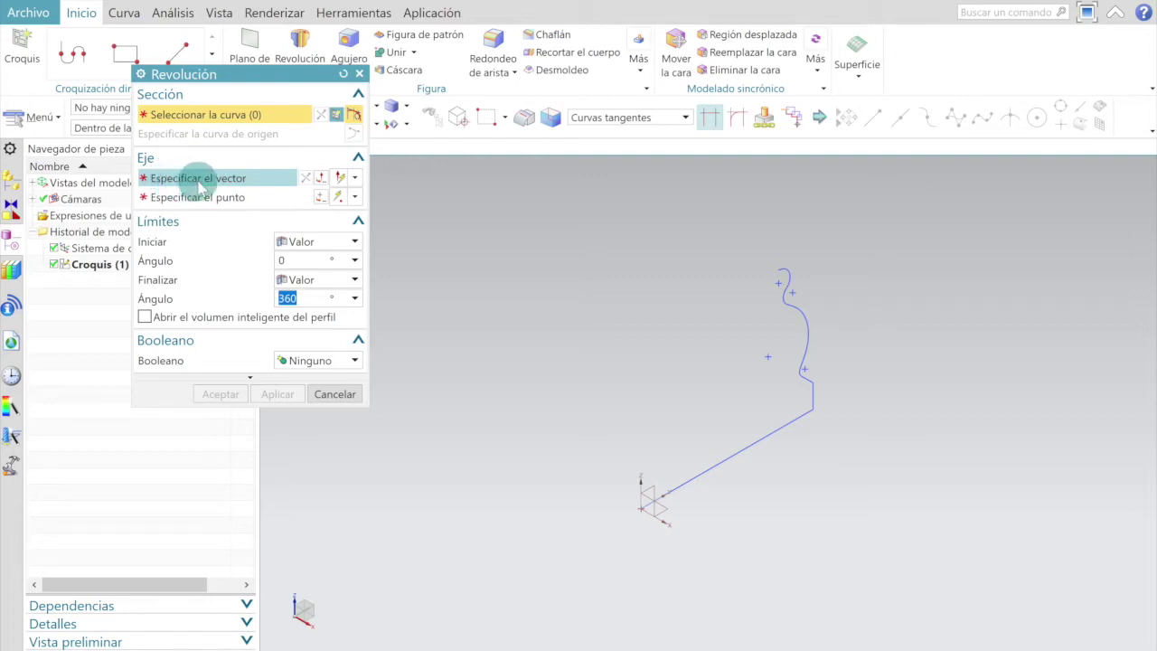
{"action": "left_click", "coordinate": [214, 185]}
{"action": "scroll", "coordinate": [648, 511], "scroll_direction": "up", "scroll_amount": 3}
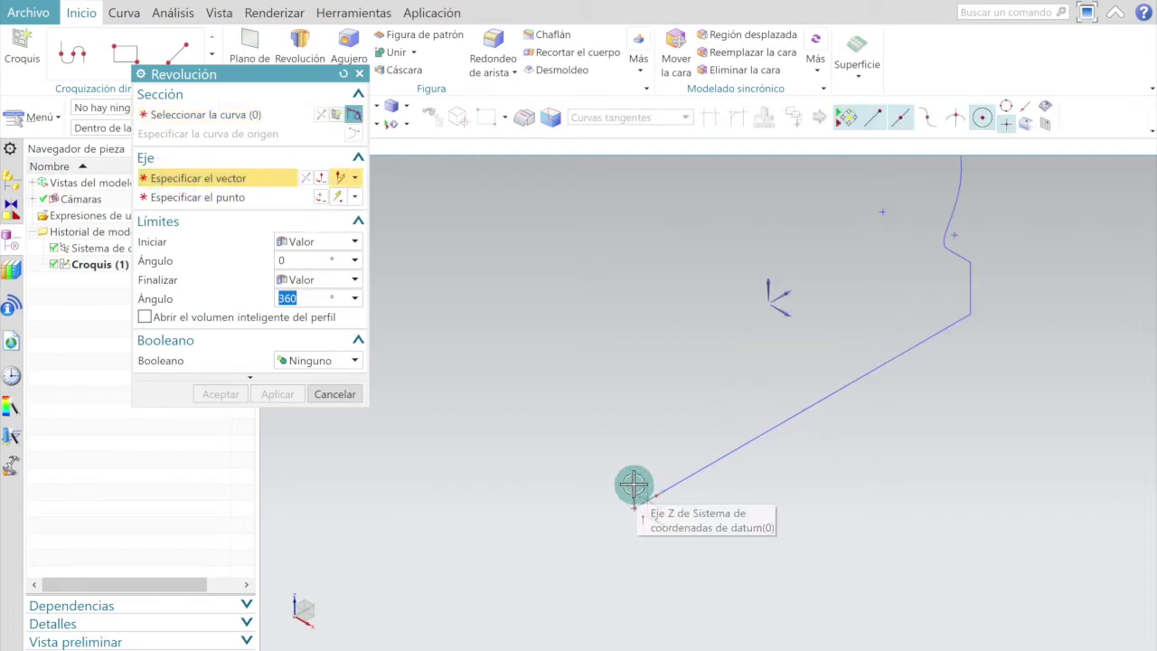
{"action": "left_click", "coordinate": [633, 486]}
{"action": "middle_click_drag", "start_coordinate": [634, 487], "coordinate": [803, 384]}
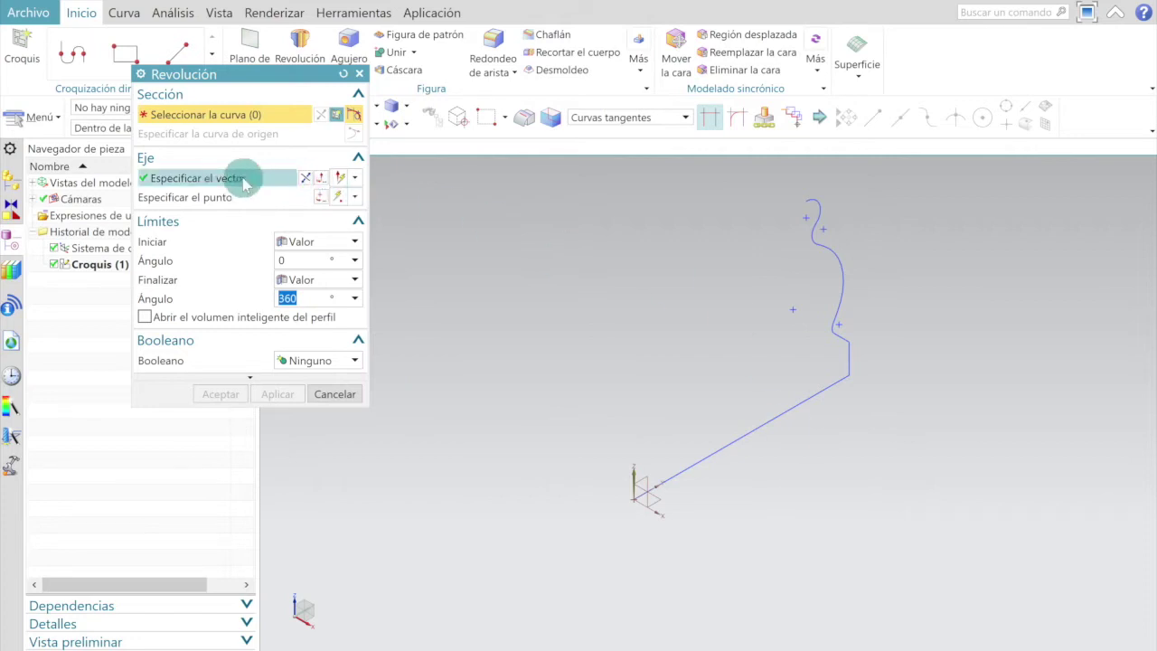
{"action": "left_click", "coordinate": [215, 203]}
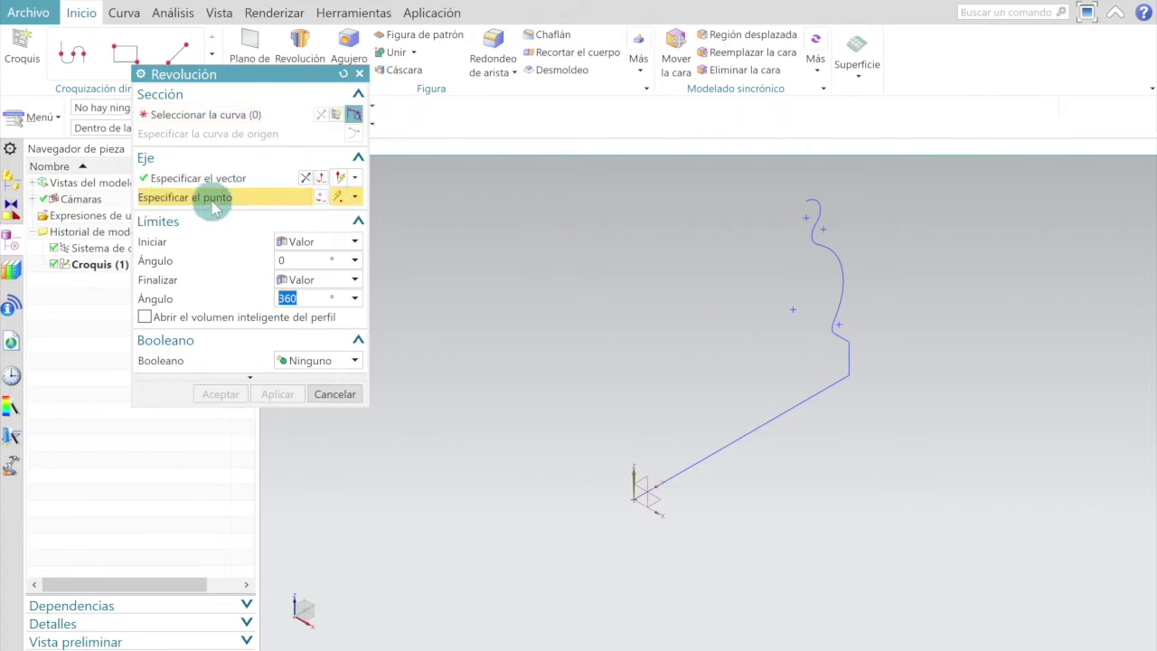
{"action": "scroll", "coordinate": [634, 487], "scroll_direction": "down", "scroll_amount": 2}
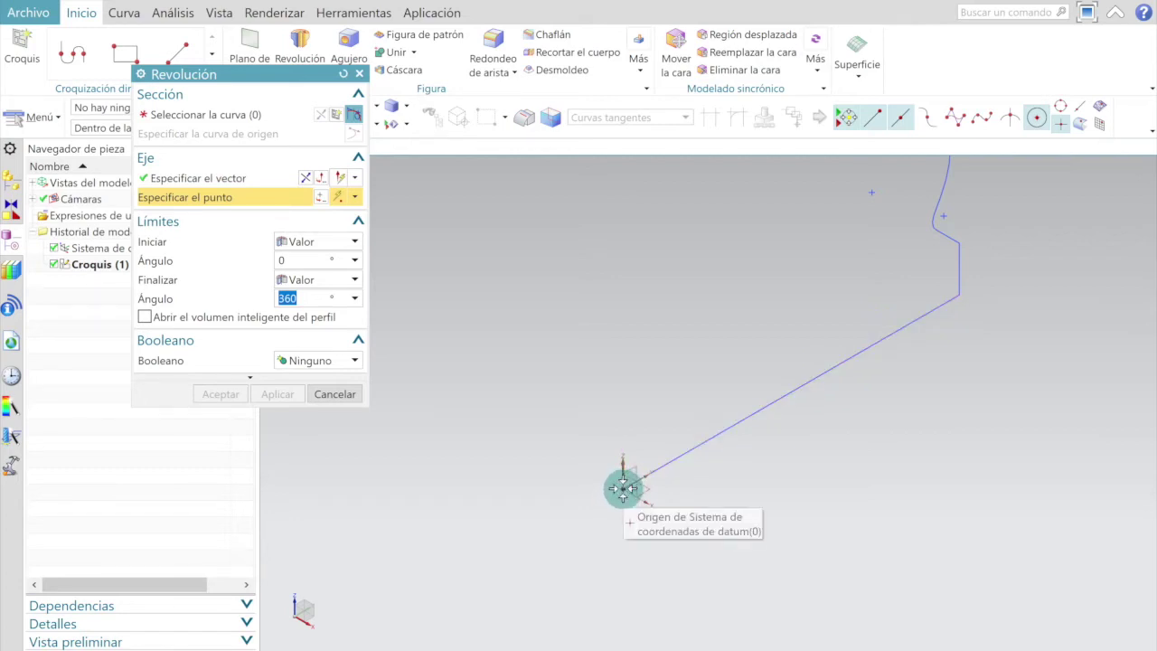
{"action": "left_click", "coordinate": [623, 488]}
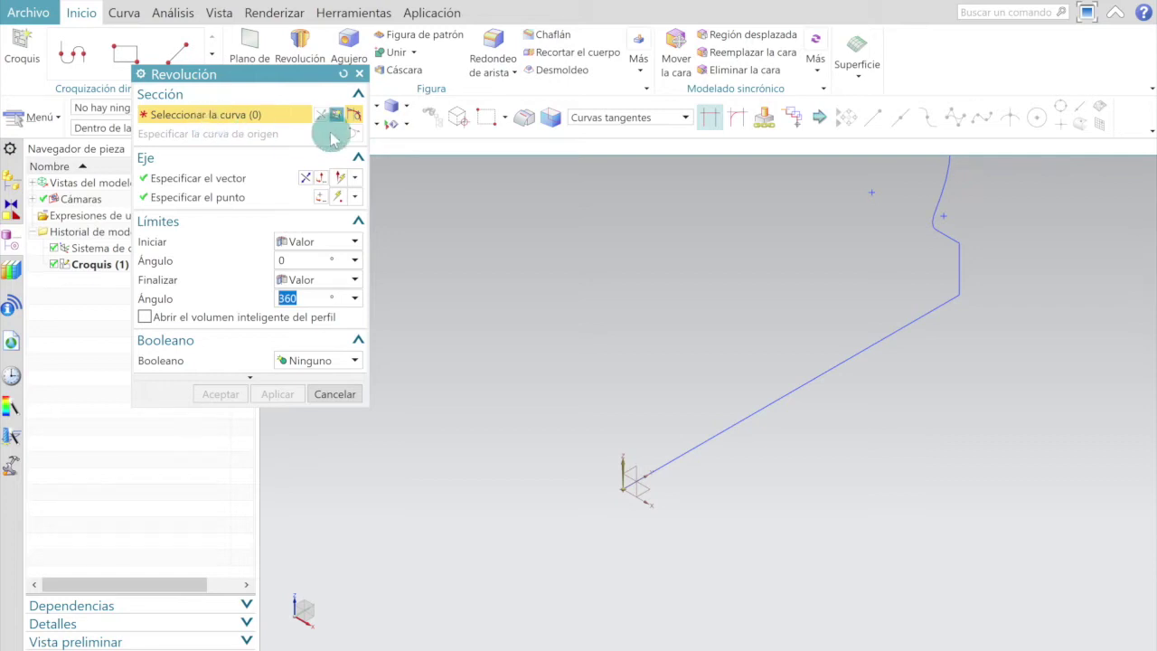
Step: Using the tangent curves rule, select the base line, vertical edge, slanted line and adjoining tangent arcs as the revolve section
{"action": "left_click", "coordinate": [684, 117]}
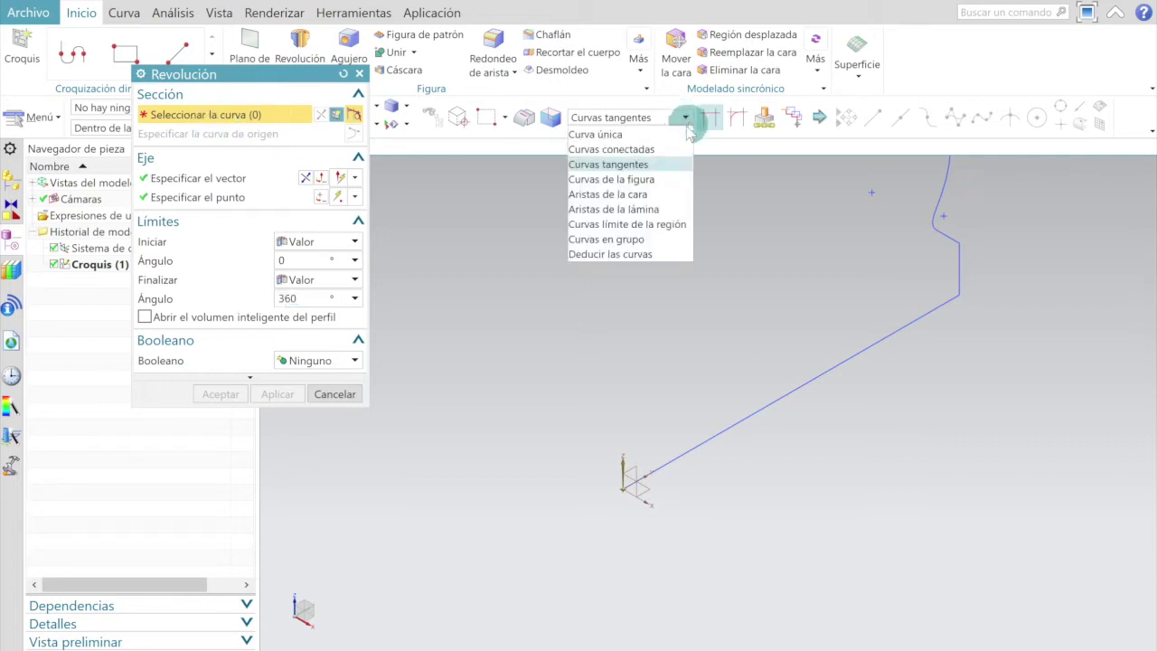
{"action": "left_click", "coordinate": [623, 165]}
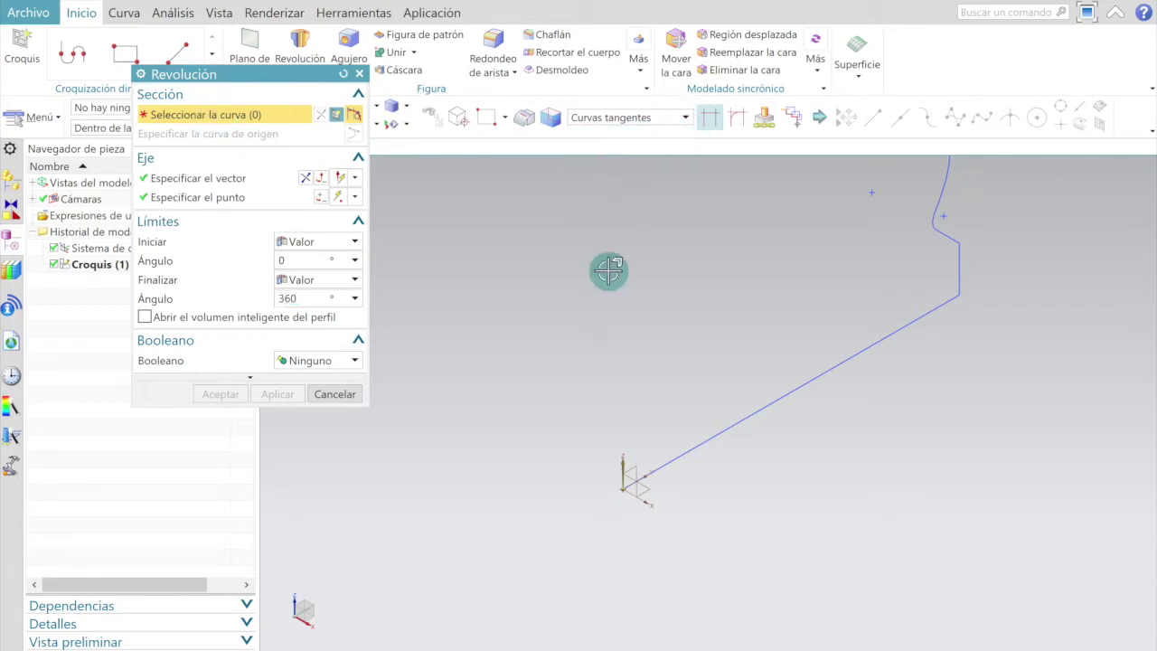
{"action": "scroll", "coordinate": [591, 390], "scroll_direction": "down", "scroll_amount": 2}
{"action": "scroll", "coordinate": [744, 450], "scroll_direction": "down", "scroll_amount": 2}
{"action": "scroll", "coordinate": [755, 395], "scroll_direction": "up", "scroll_amount": 2}
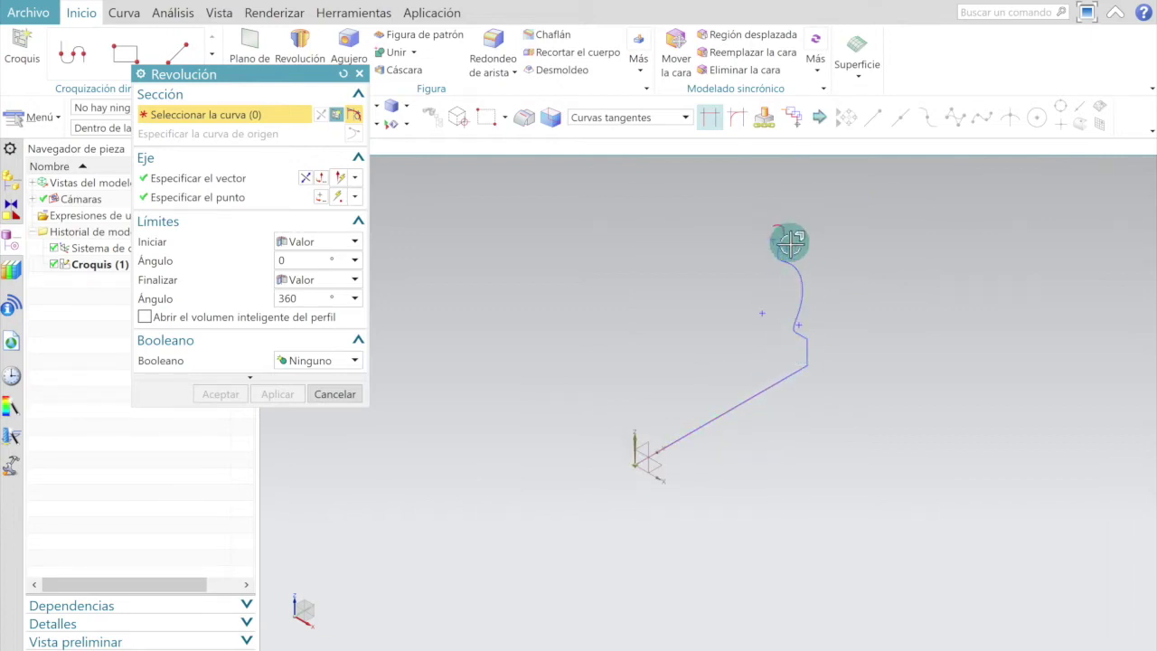
{"action": "left_click", "coordinate": [742, 408]}
{"action": "scroll", "coordinate": [809, 341], "scroll_direction": "up", "scroll_amount": 3}
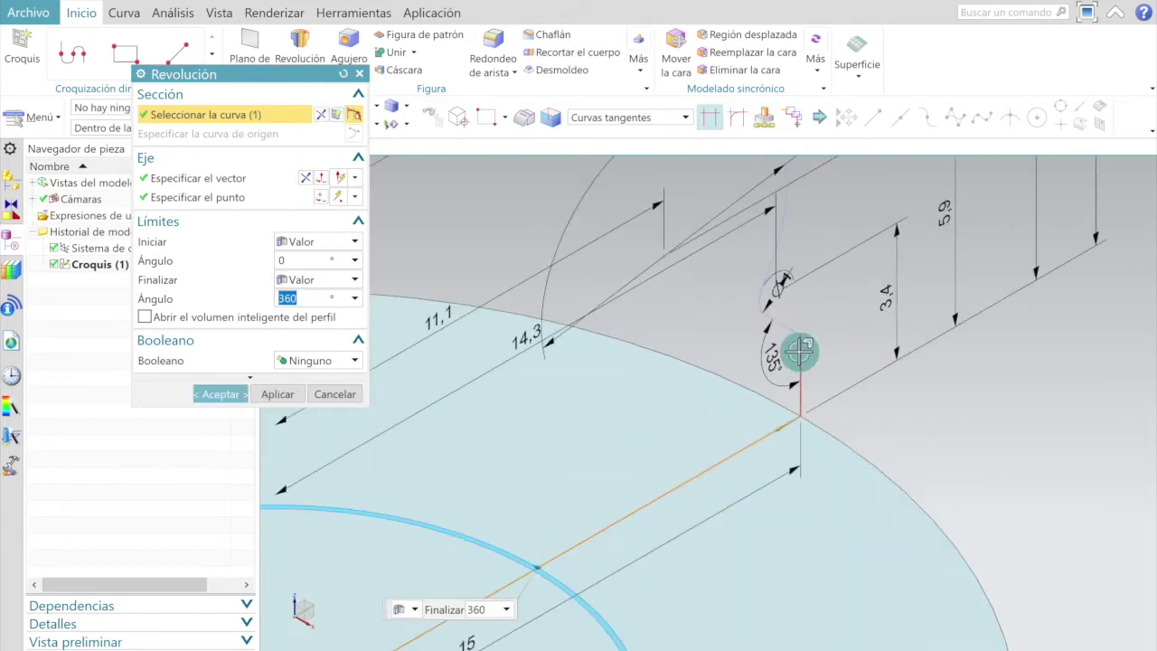
{"action": "left_click", "coordinate": [800, 340]}
{"action": "scroll", "coordinate": [799, 317], "scroll_direction": "up", "scroll_amount": 3}
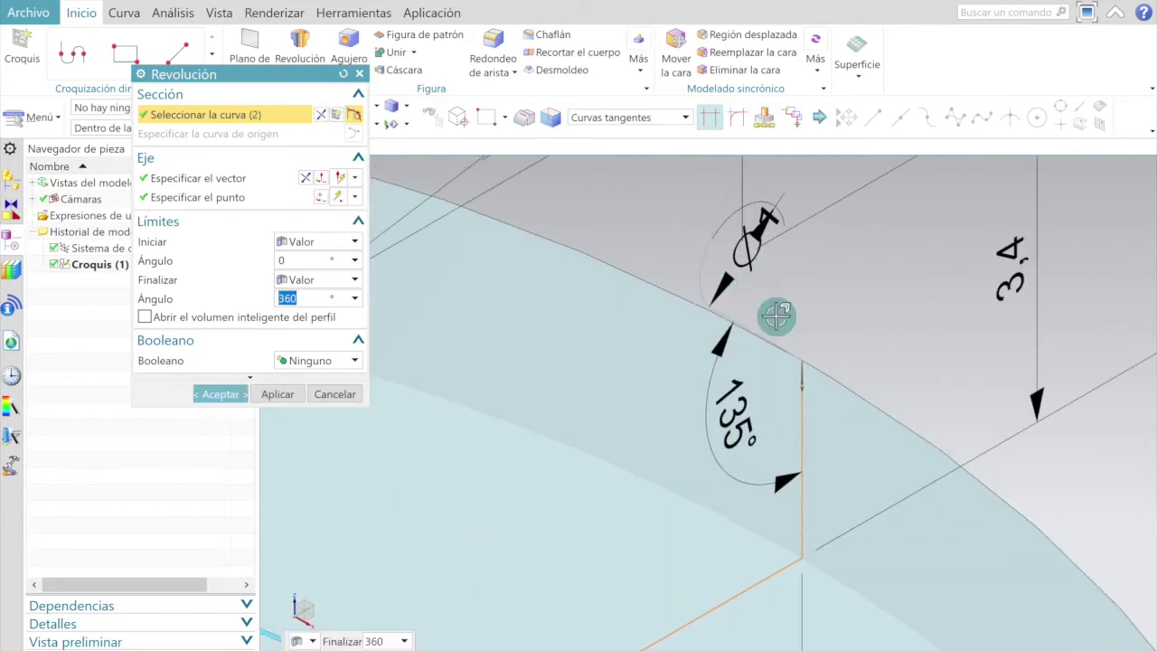
{"action": "left_click", "coordinate": [766, 338]}
{"action": "scroll", "coordinate": [764, 335], "scroll_direction": "up", "scroll_amount": 2}
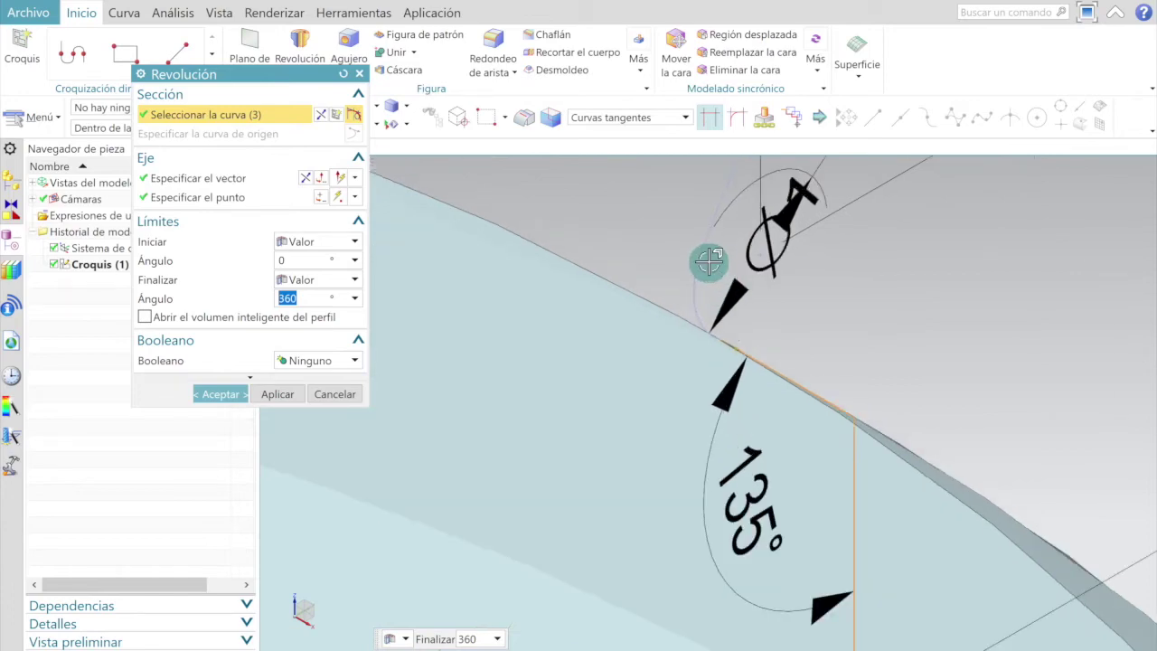
{"action": "left_click", "coordinate": [700, 292]}
{"action": "scroll", "coordinate": [865, 312], "scroll_direction": "down", "scroll_amount": 3}
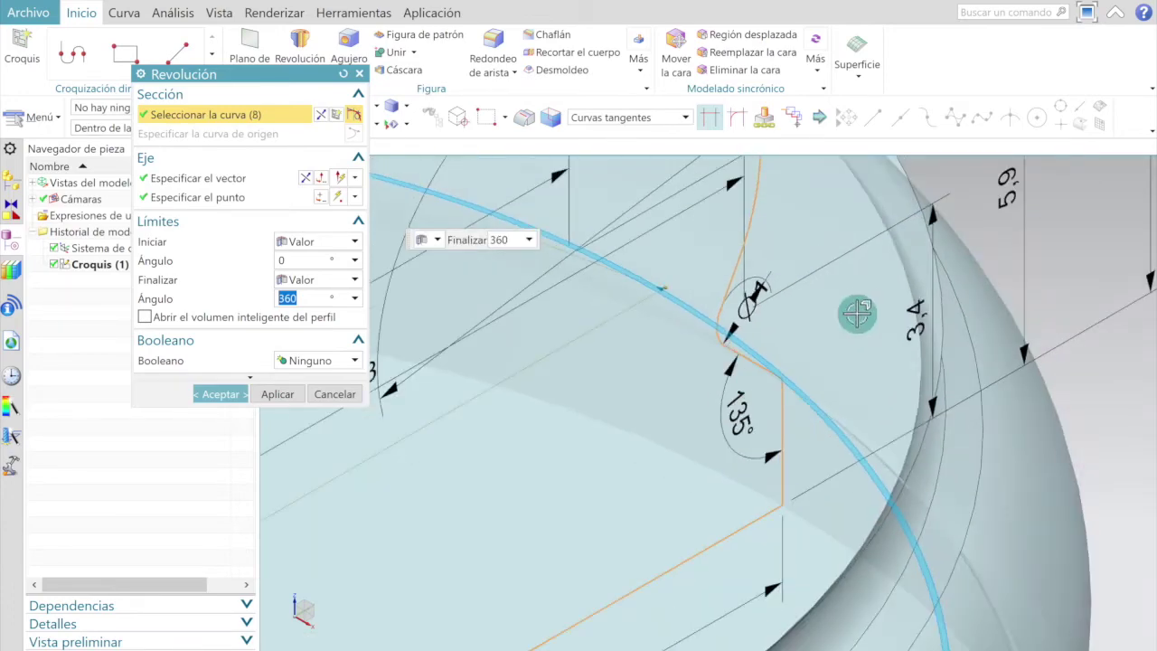
Step: Add the profile's top arc and the short segment joining it to the section, and create the revolve from 0 to 360°
{"action": "middle_click_drag", "start_coordinate": [919, 329], "coordinate": [871, 316]}
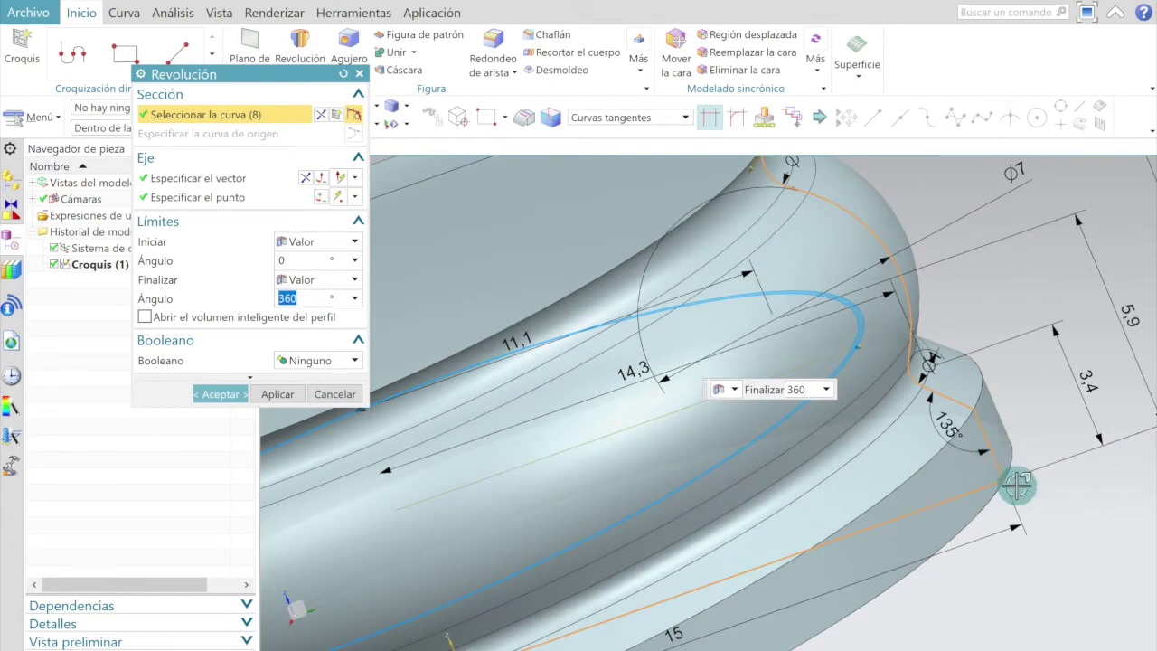
{"action": "scroll", "coordinate": [832, 272], "scroll_direction": "down", "scroll_amount": 3}
{"action": "scroll", "coordinate": [904, 284], "scroll_direction": "up", "scroll_amount": 5}
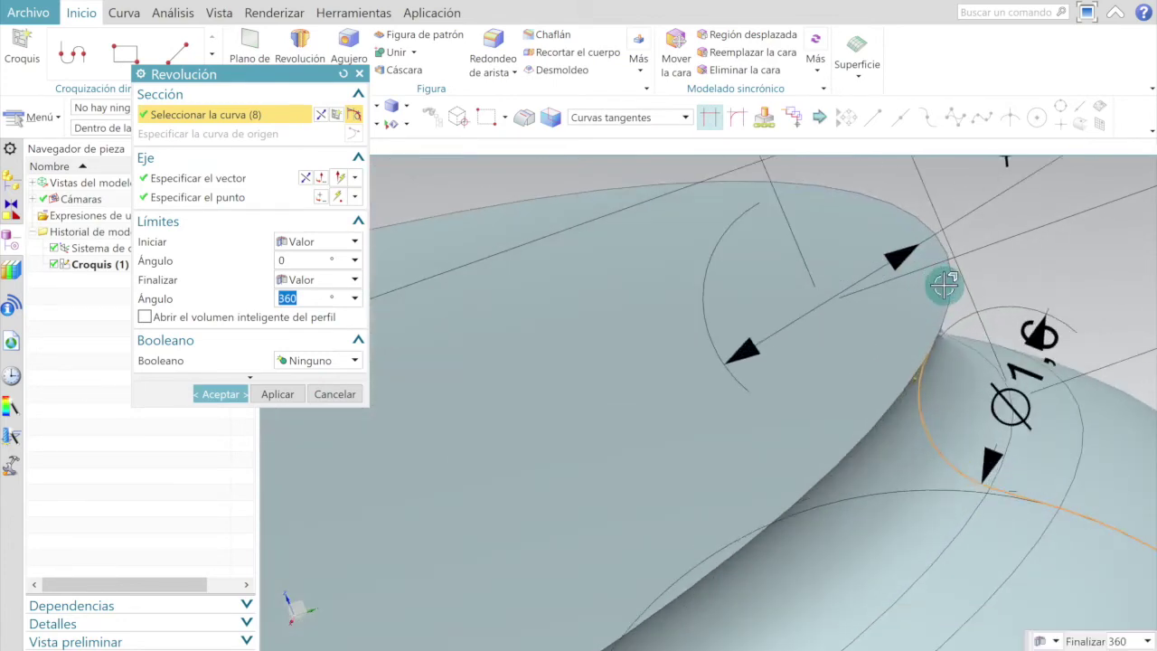
{"action": "left_click", "coordinate": [940, 284]}
{"action": "scroll", "coordinate": [940, 298], "scroll_direction": "up", "scroll_amount": 4}
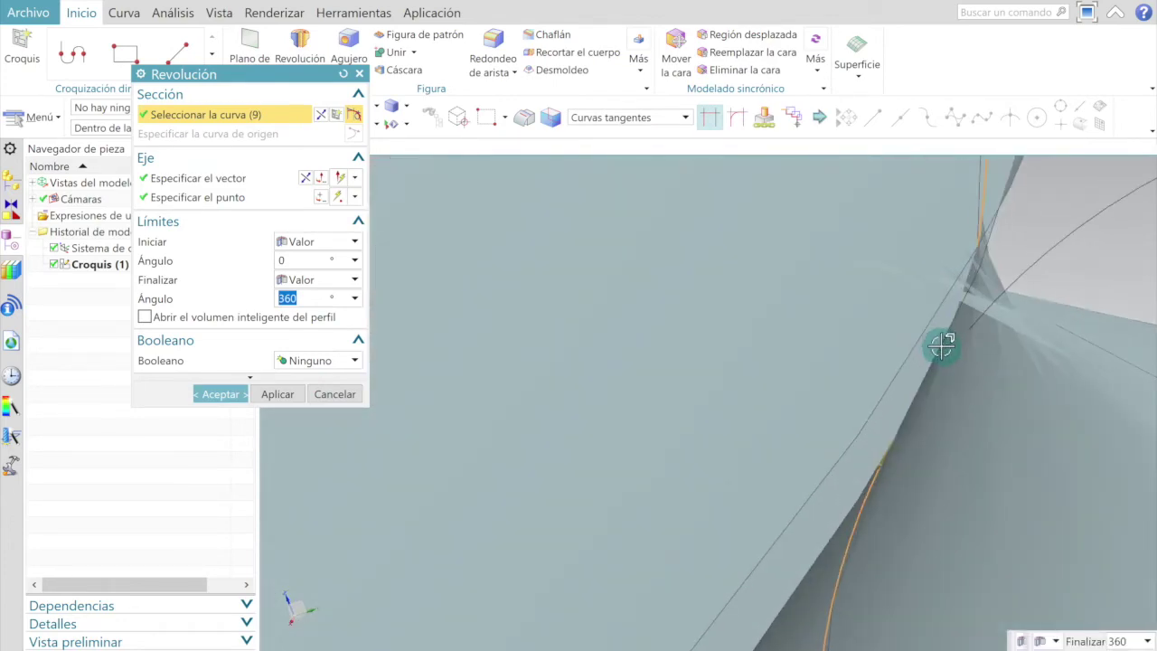
{"action": "left_click", "coordinate": [942, 341]}
{"action": "scroll", "coordinate": [969, 376], "scroll_direction": "down", "scroll_amount": 4}
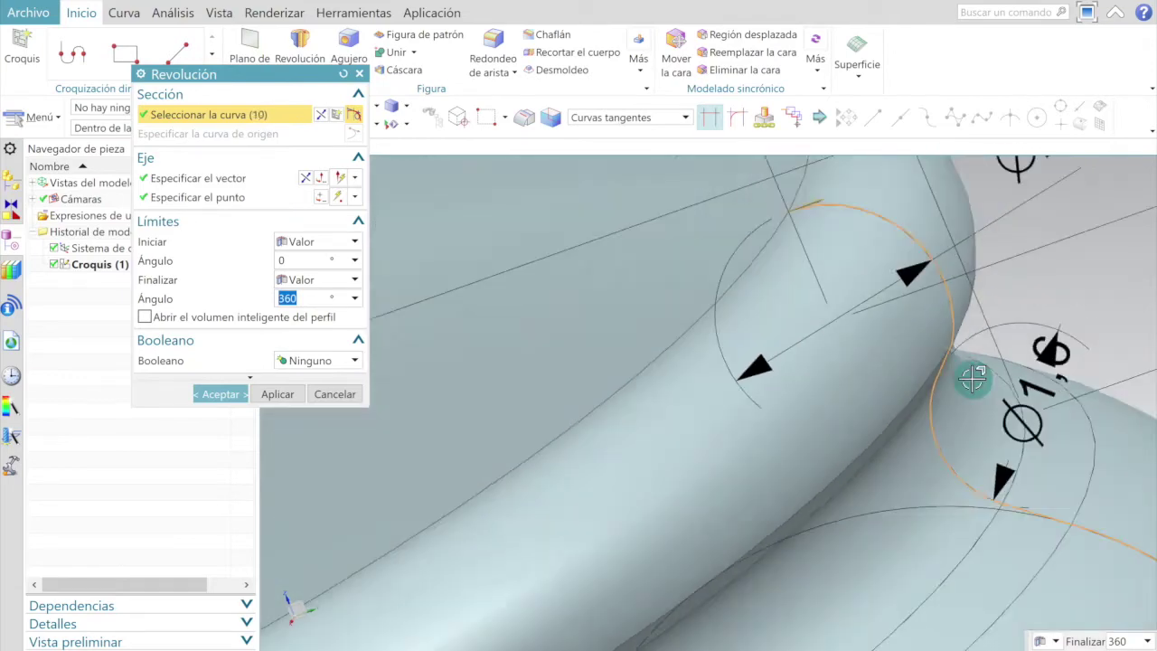
{"action": "scroll", "coordinate": [816, 319], "scroll_direction": "down", "scroll_amount": 6}
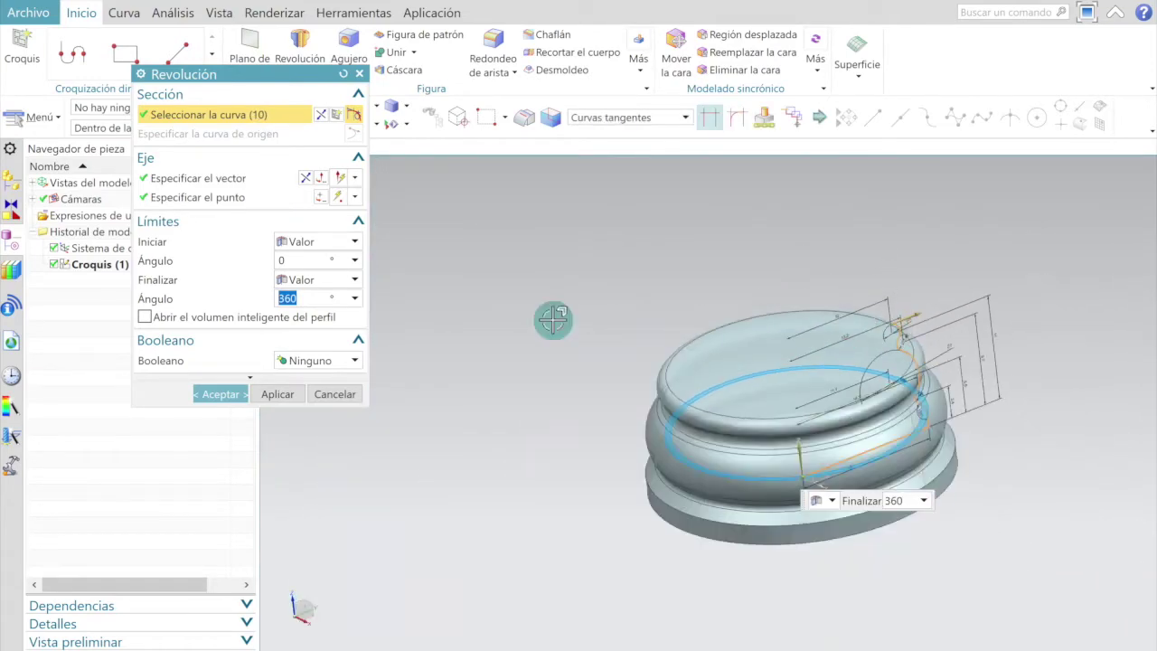
{"action": "left_click", "coordinate": [221, 395]}
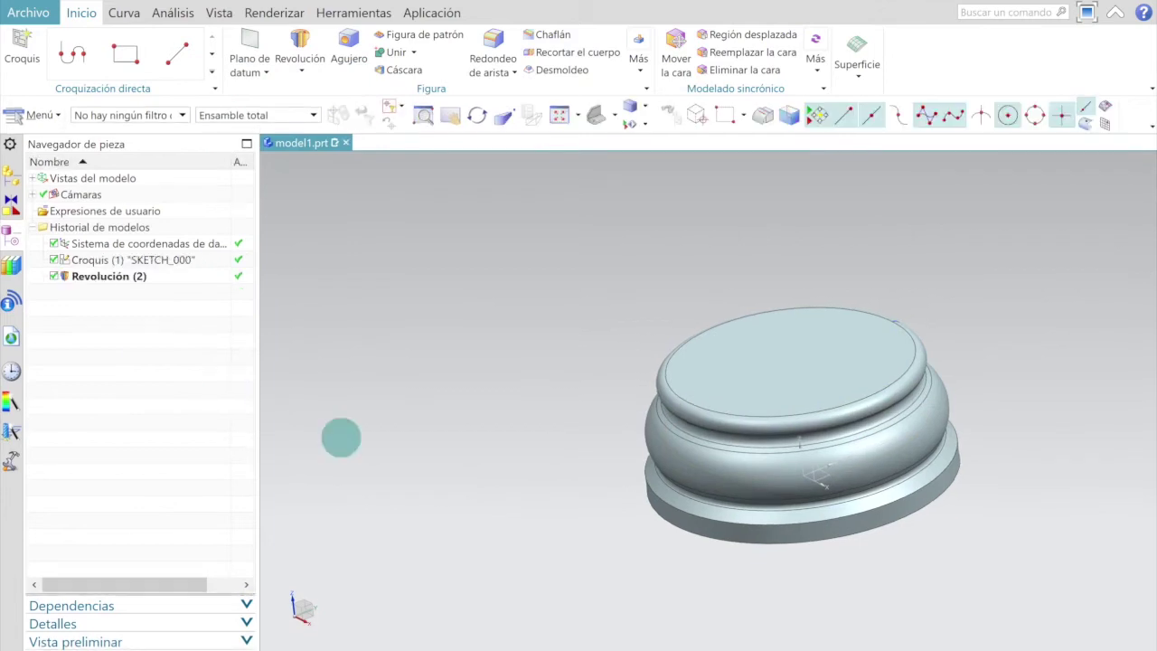
{"action": "middle_click_drag", "start_coordinate": [338, 437], "coordinate": [595, 543]}
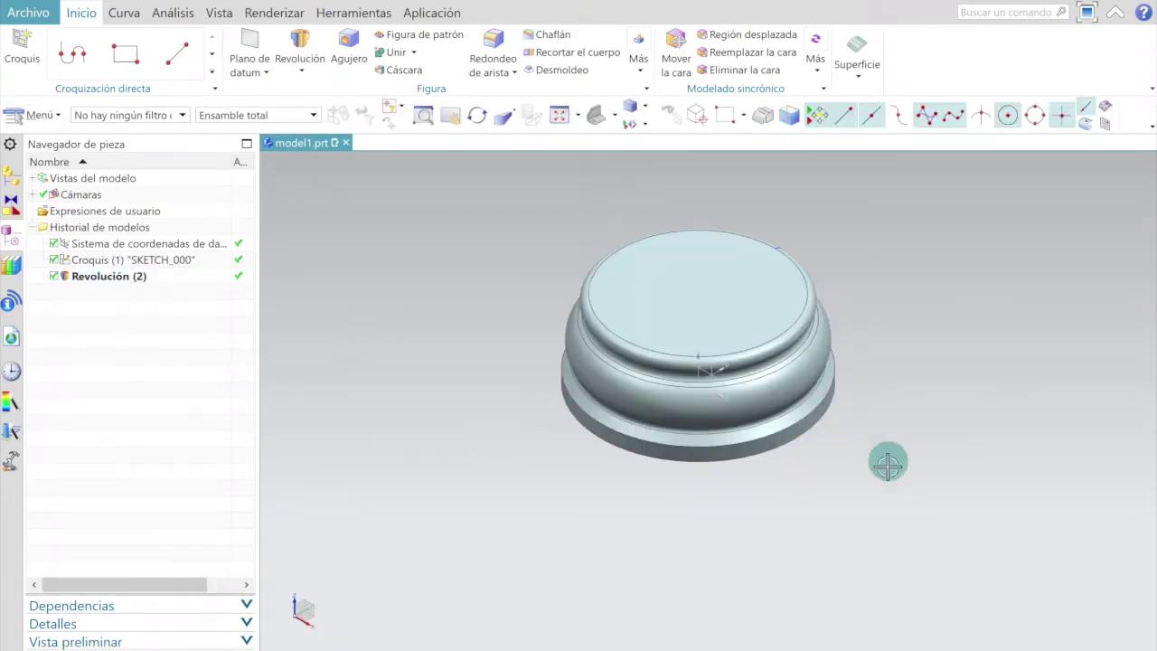
{"action": "middle_click_drag", "start_coordinate": [842, 458], "coordinate": [822, 418]}
{"action": "left_click", "coordinate": [615, 116]}
{"action": "left_click", "coordinate": [644, 142]}
{"action": "left_click", "coordinate": [677, 367]}
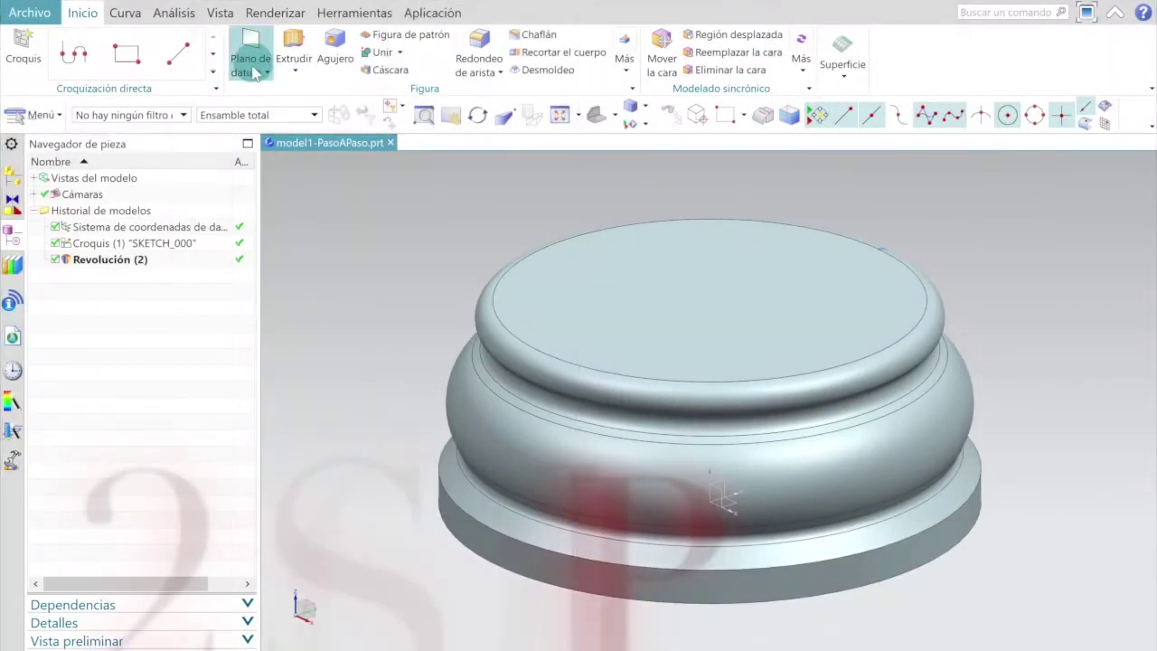
Step: Start a datum plane of the YC-ZC type at a distance of 0 mm
{"action": "left_click", "coordinate": [250, 55]}
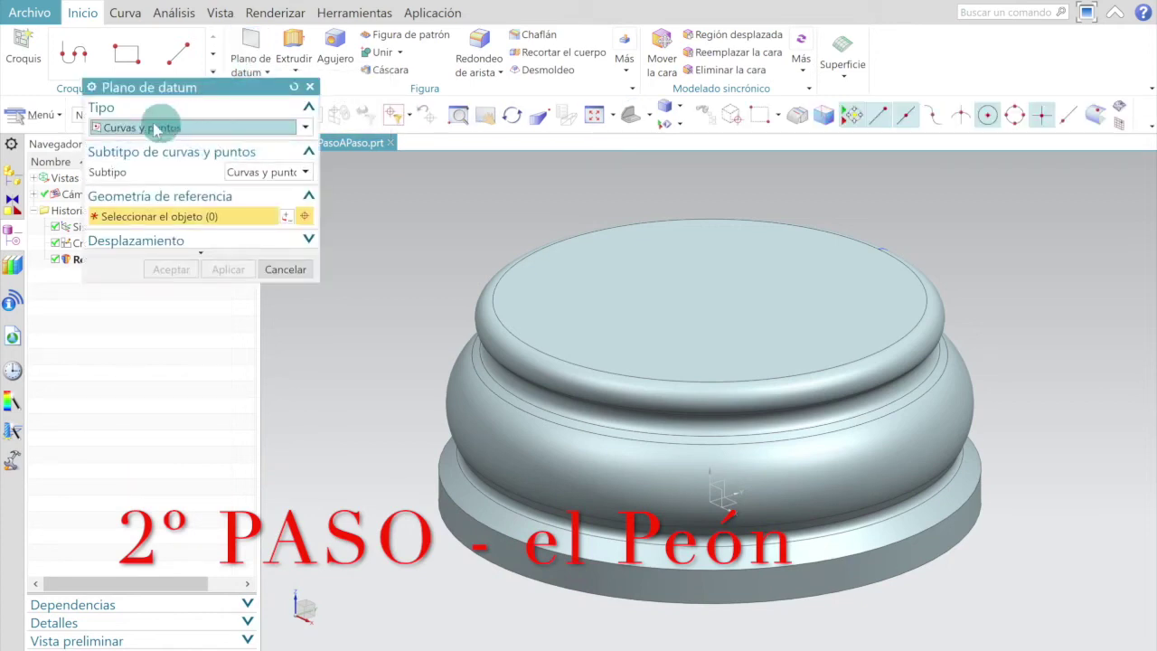
{"action": "left_click", "coordinate": [306, 127]}
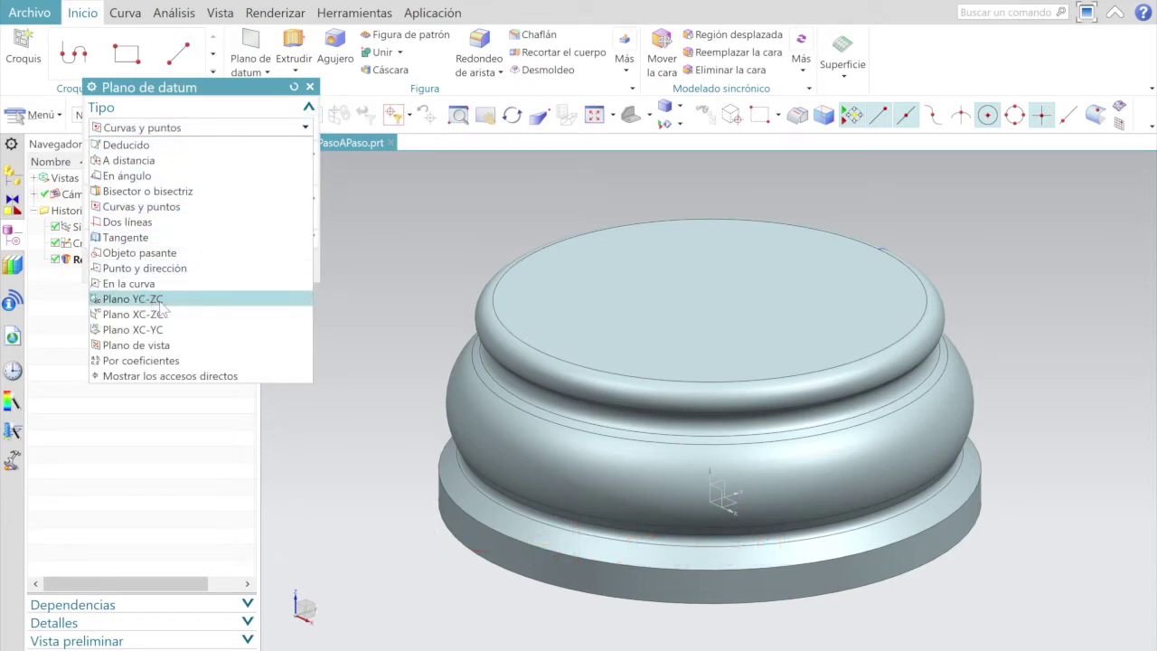
{"action": "left_click", "coordinate": [160, 301]}
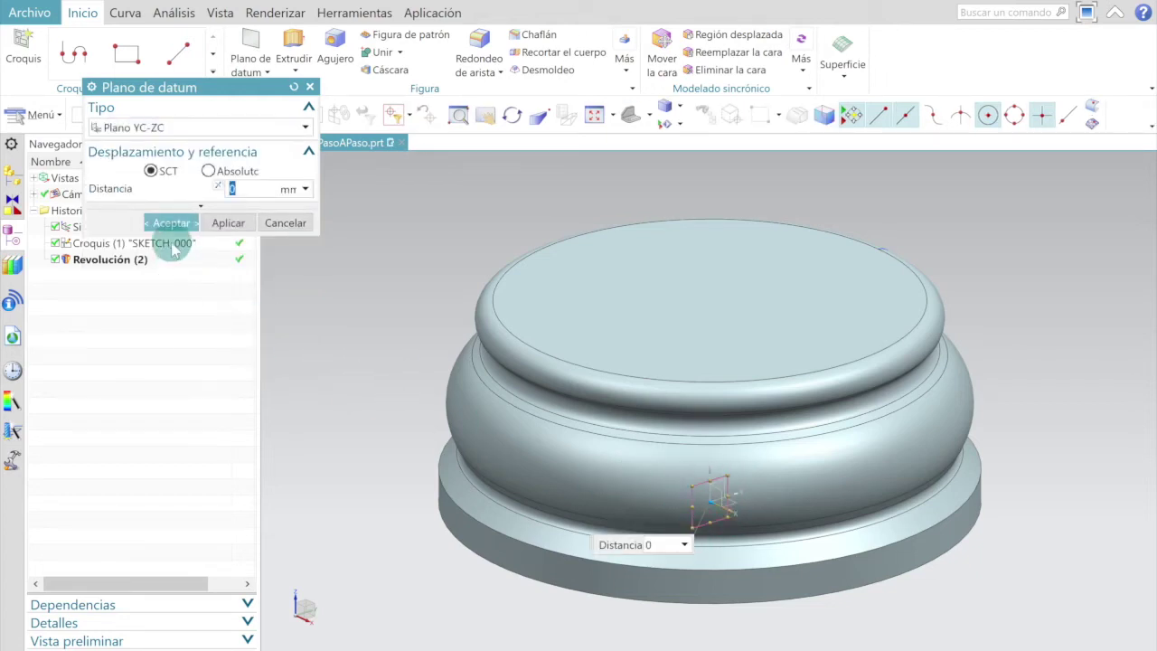
Step: Stretch the datum plane beyond both sides of the base and upward, about 43 mm long and 45.5 mm high, and create it
{"action": "scroll", "coordinate": [706, 498], "scroll_direction": "down", "scroll_amount": 3}
{"action": "scroll", "coordinate": [715, 497], "scroll_direction": "up", "scroll_amount": 2}
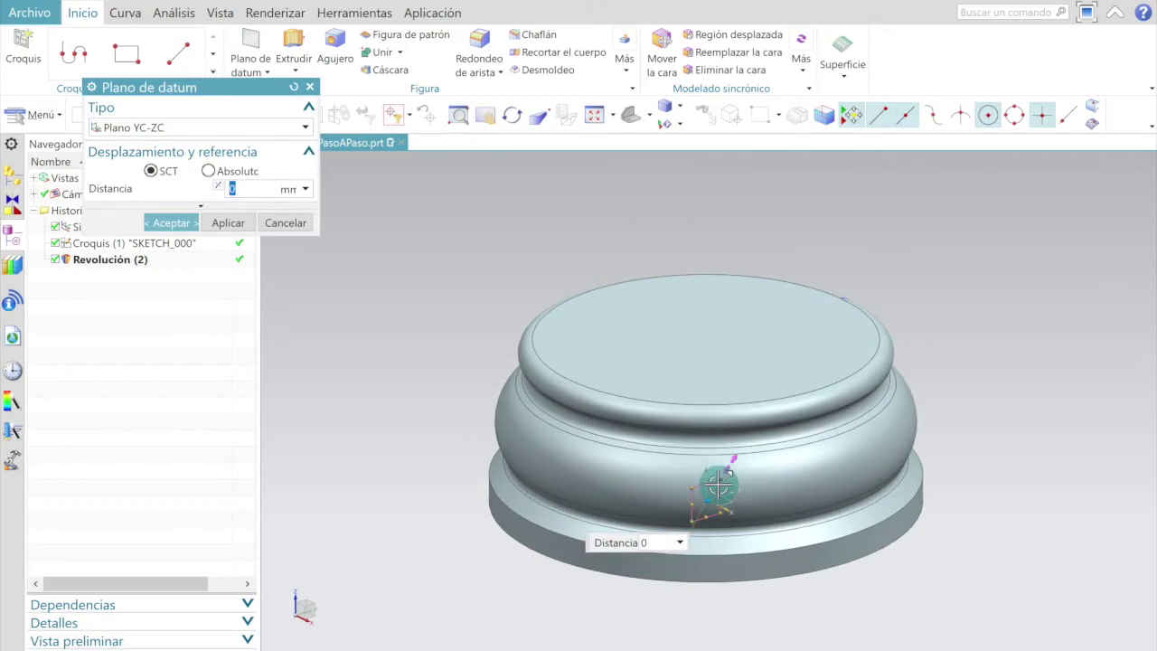
{"action": "left_click", "coordinate": [724, 498]}
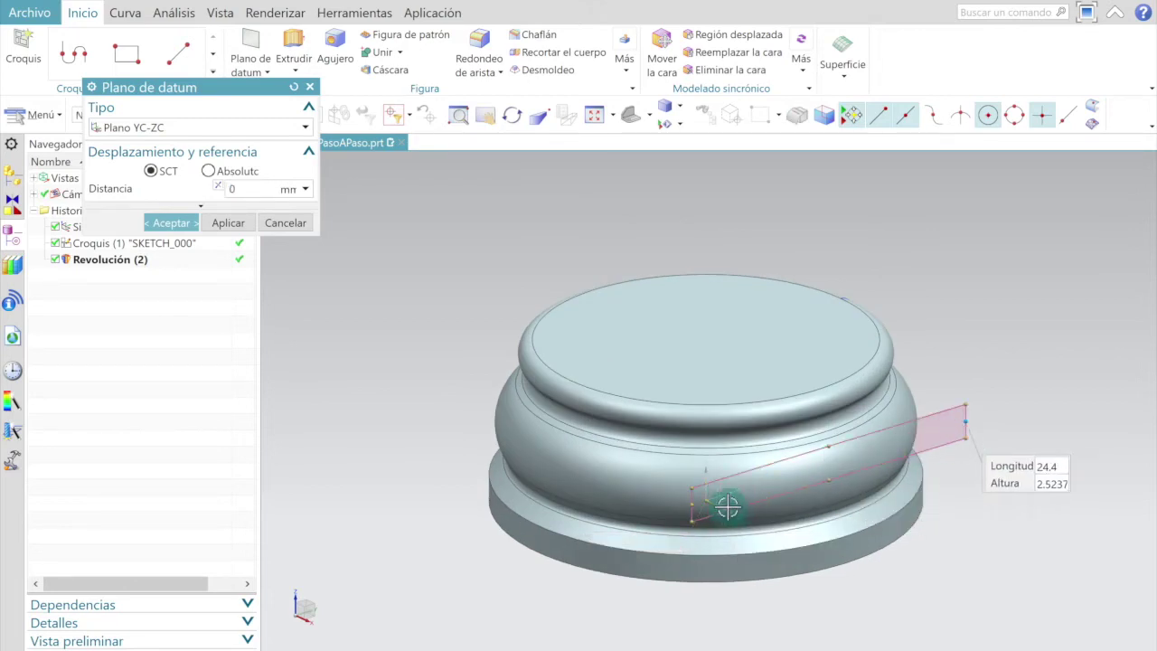
{"action": "left_click_drag", "start_coordinate": [692, 508], "coordinate": [471, 537]}
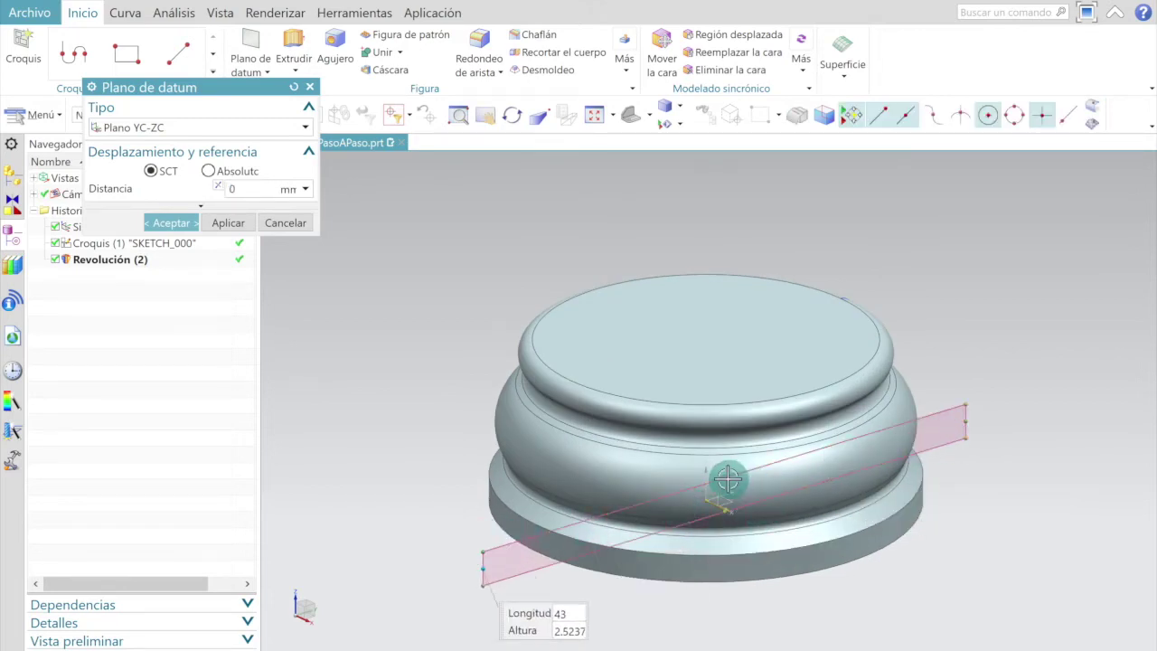
{"action": "left_click_drag", "start_coordinate": [729, 444], "coordinate": [693, 186]}
{"action": "scroll", "coordinate": [692, 470], "scroll_direction": "down", "scroll_amount": 3}
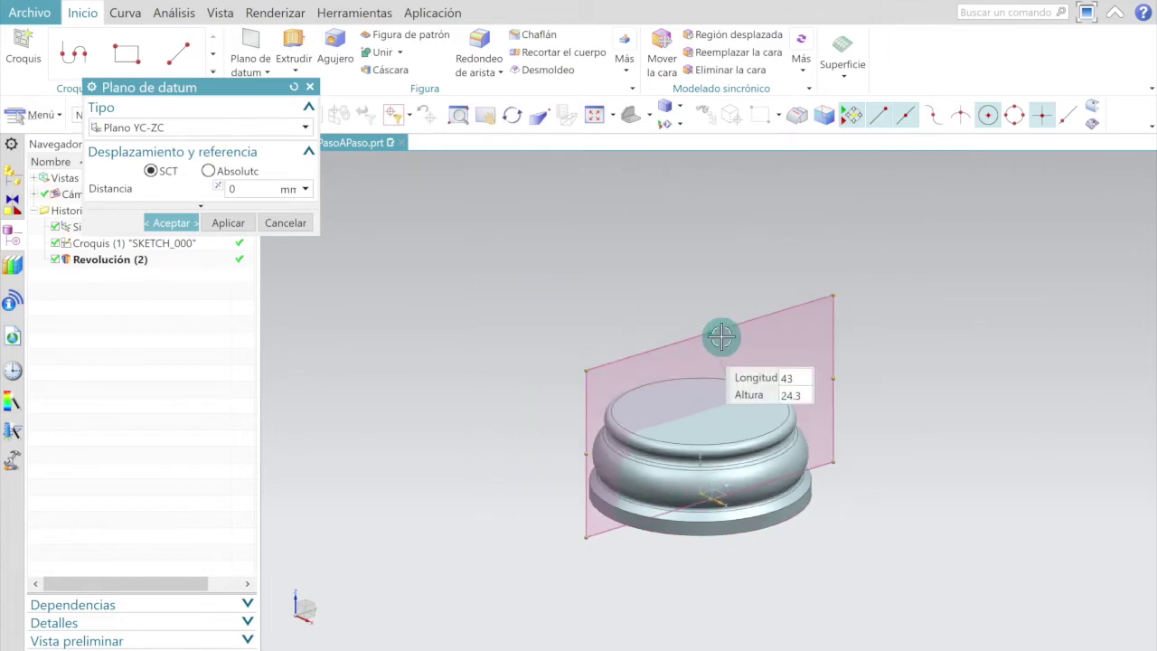
{"action": "left_click_drag", "start_coordinate": [711, 334], "coordinate": [708, 186]}
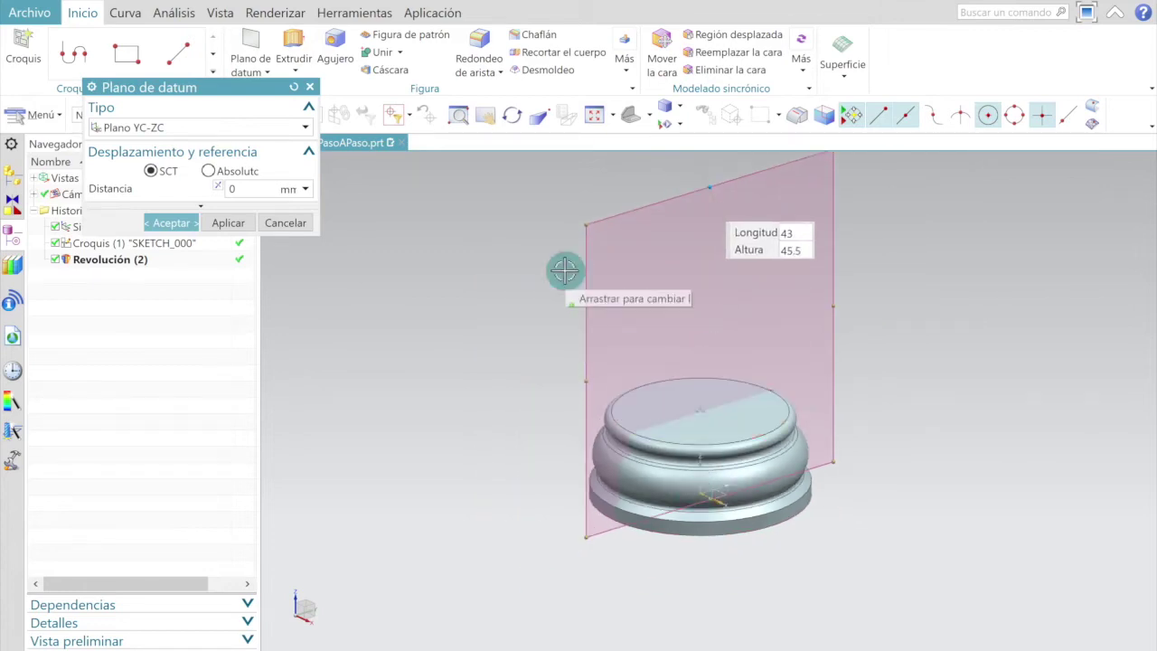
{"action": "left_click", "coordinate": [181, 222]}
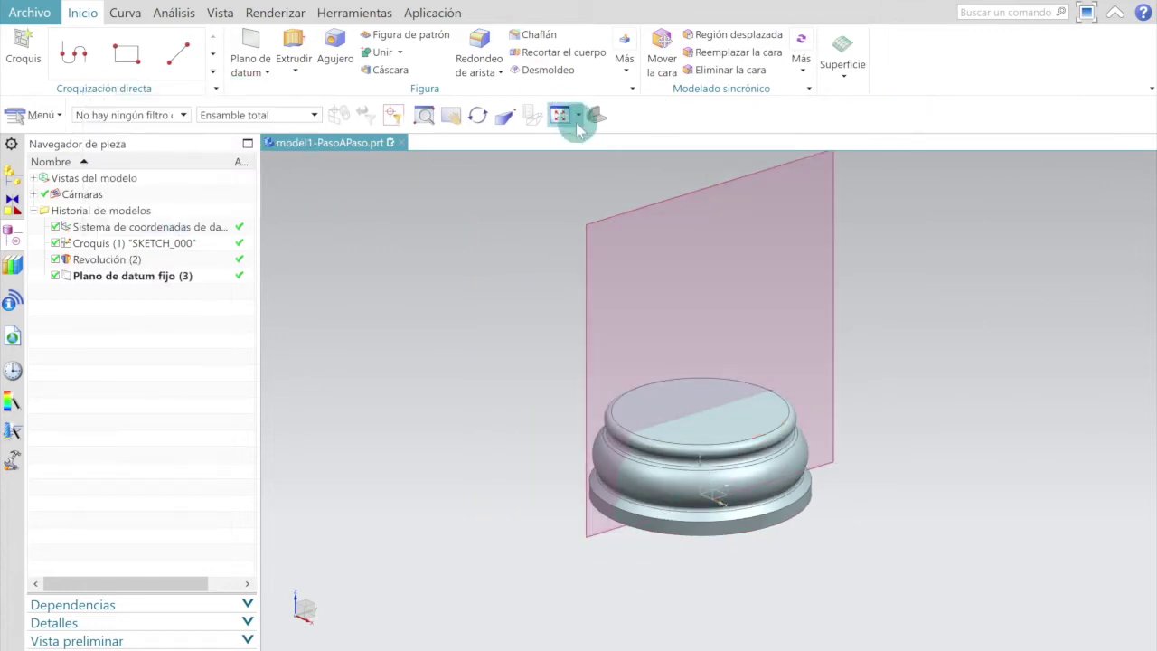
Step: Orient the view square to the YC-ZC datum plane and fit the whole model in the window
{"action": "left_click", "coordinate": [614, 114]}
{"action": "left_click", "coordinate": [649, 168]}
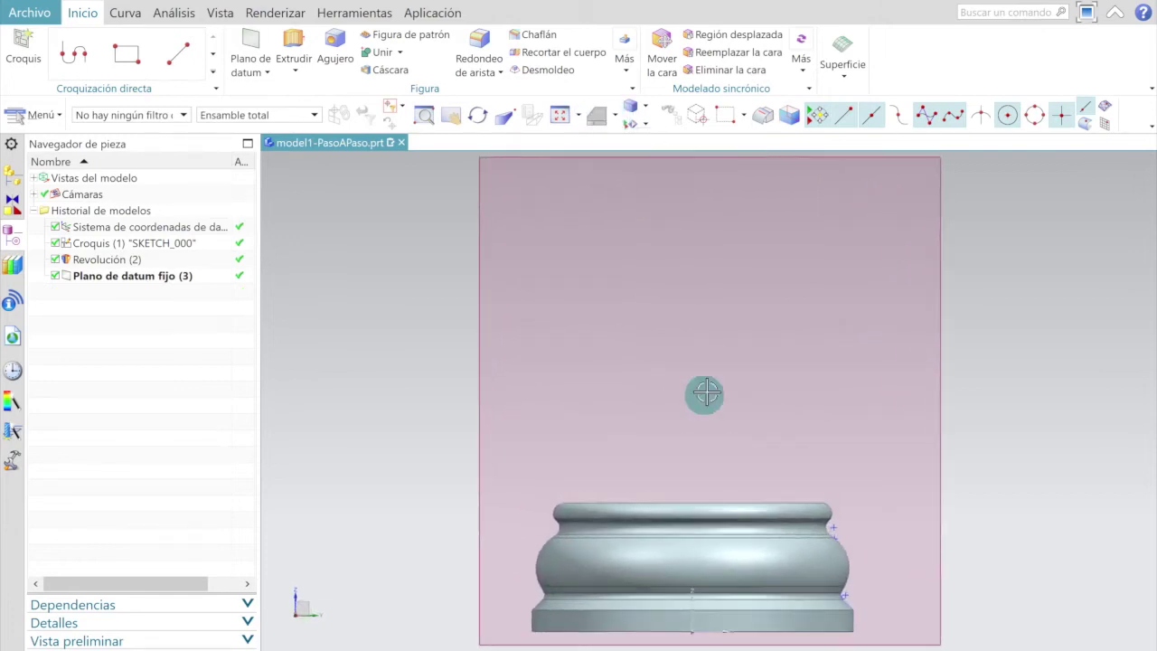
{"action": "scroll", "coordinate": [685, 416], "scroll_direction": "up", "scroll_amount": 2}
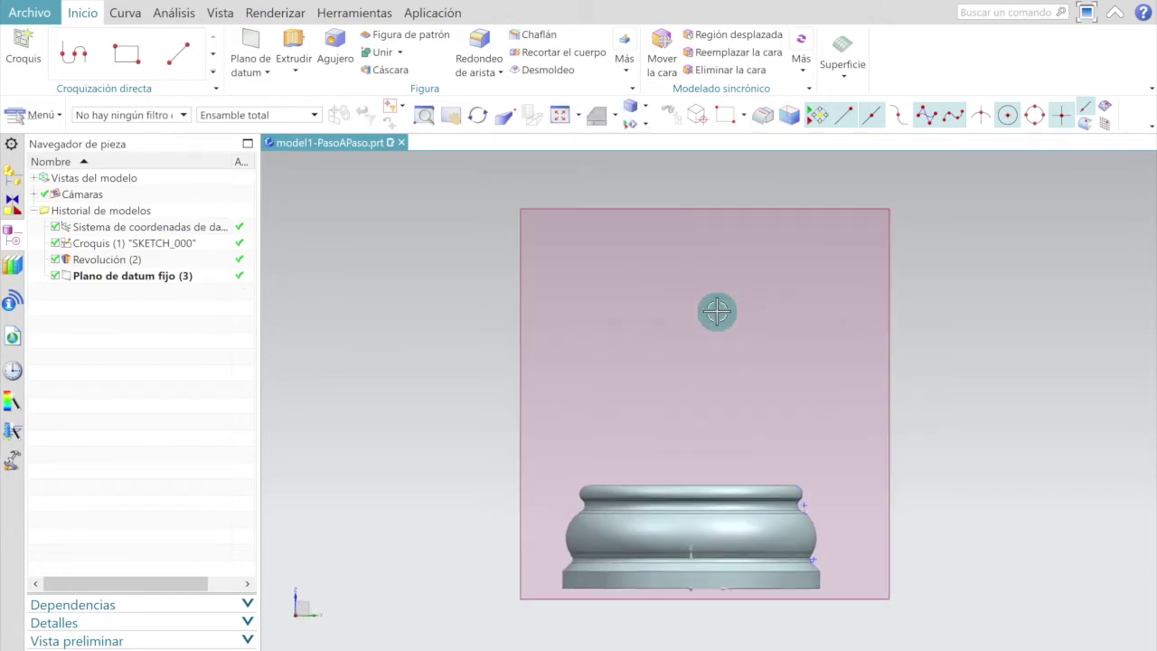
{"action": "key", "text": "ctrl+f"}
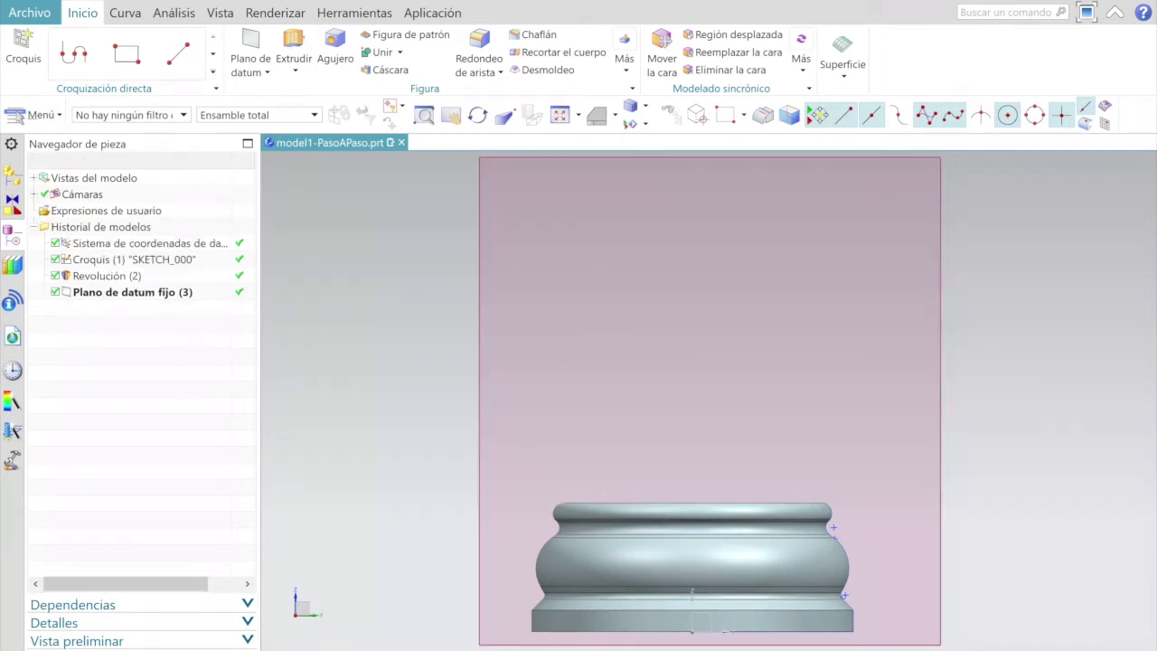
Step: Create an on-plane sketch on the fixed YC-ZC datum plane with a horizontal reference
{"action": "left_click", "coordinate": [22, 45]}
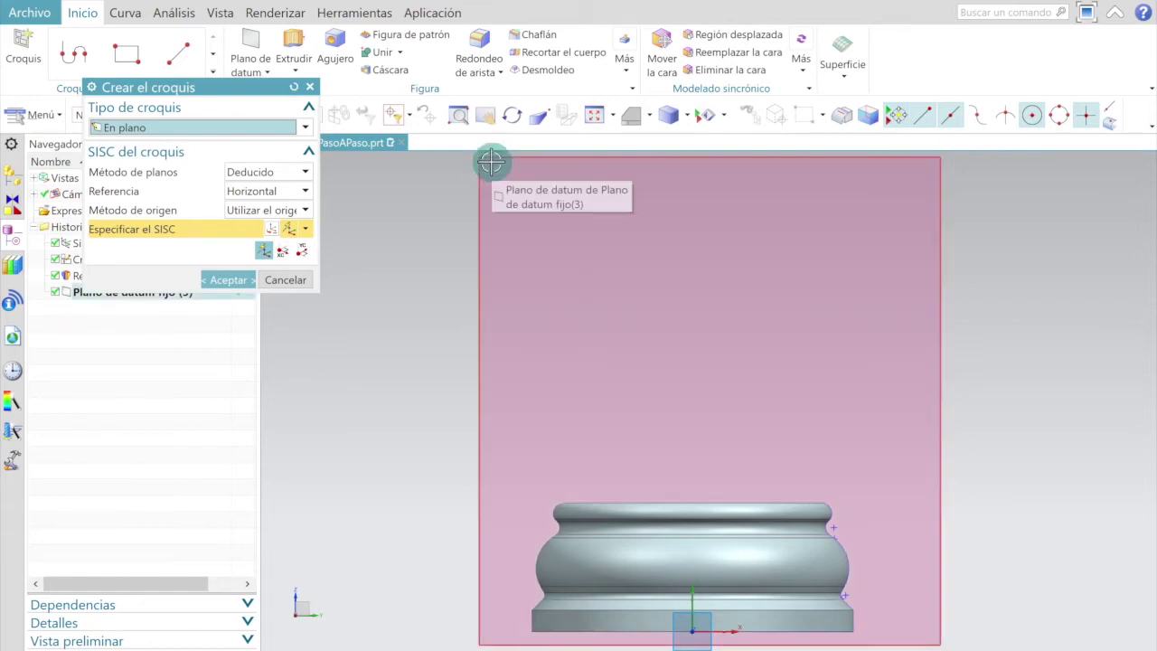
{"action": "left_click", "coordinate": [489, 162]}
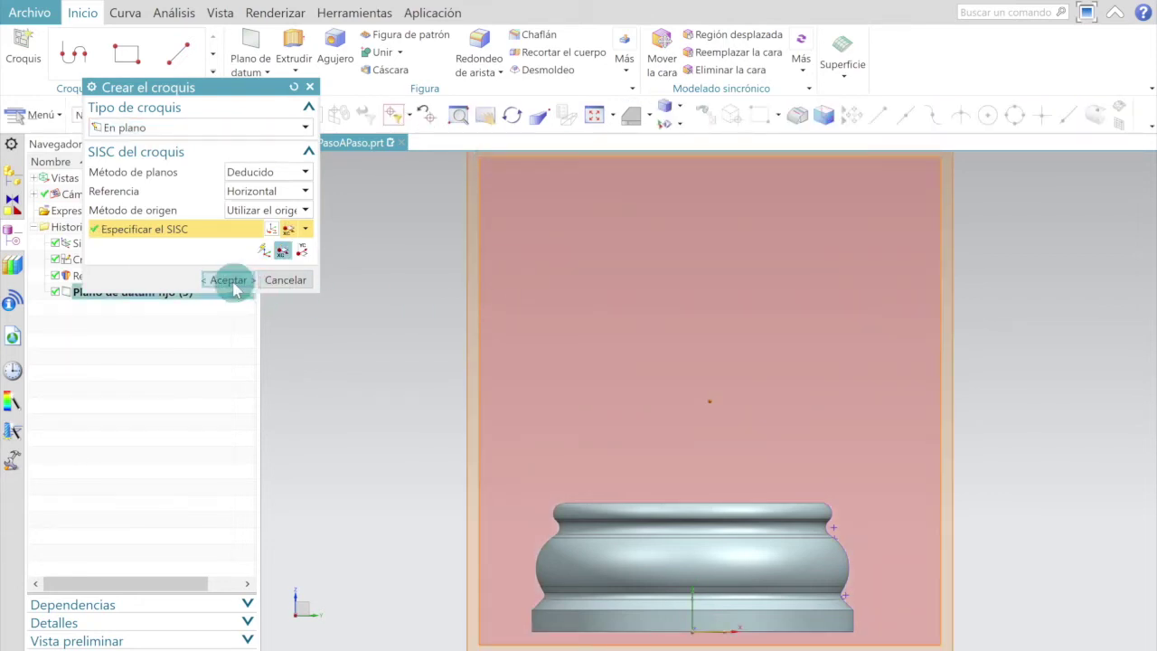
{"action": "left_click", "coordinate": [230, 279]}
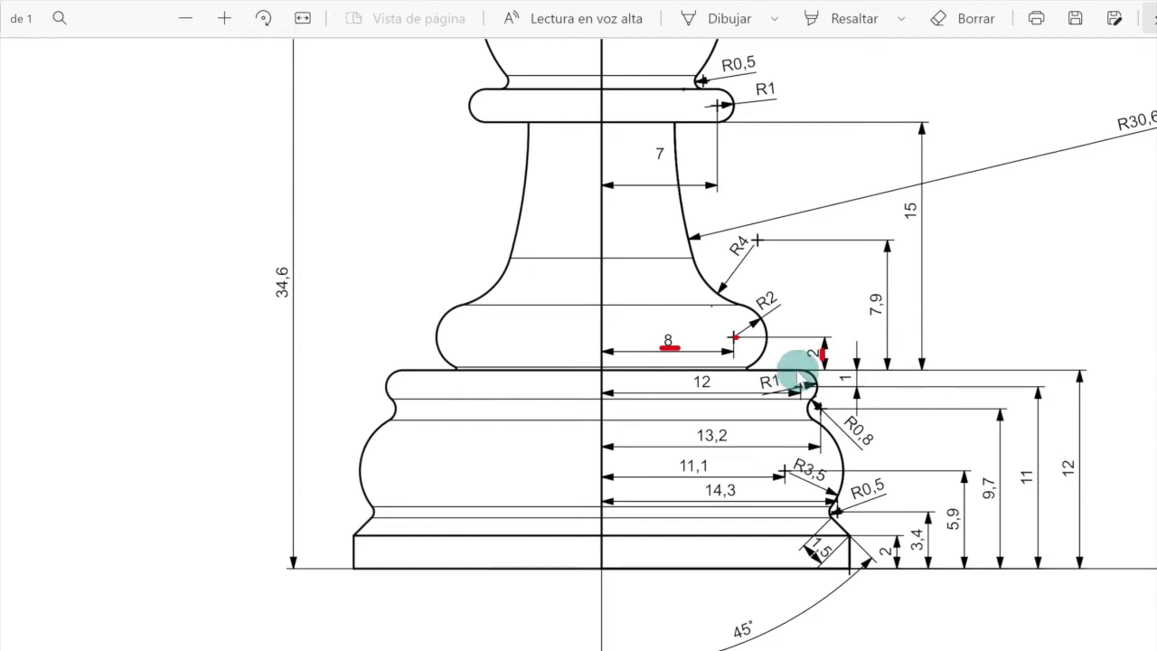
Step: Mark the 2 mm height dimension of the R2 arc's centre in the PDF drawing and return to NX
{"action": "left_click_drag", "start_coordinate": [824, 347], "coordinate": [823, 362]}
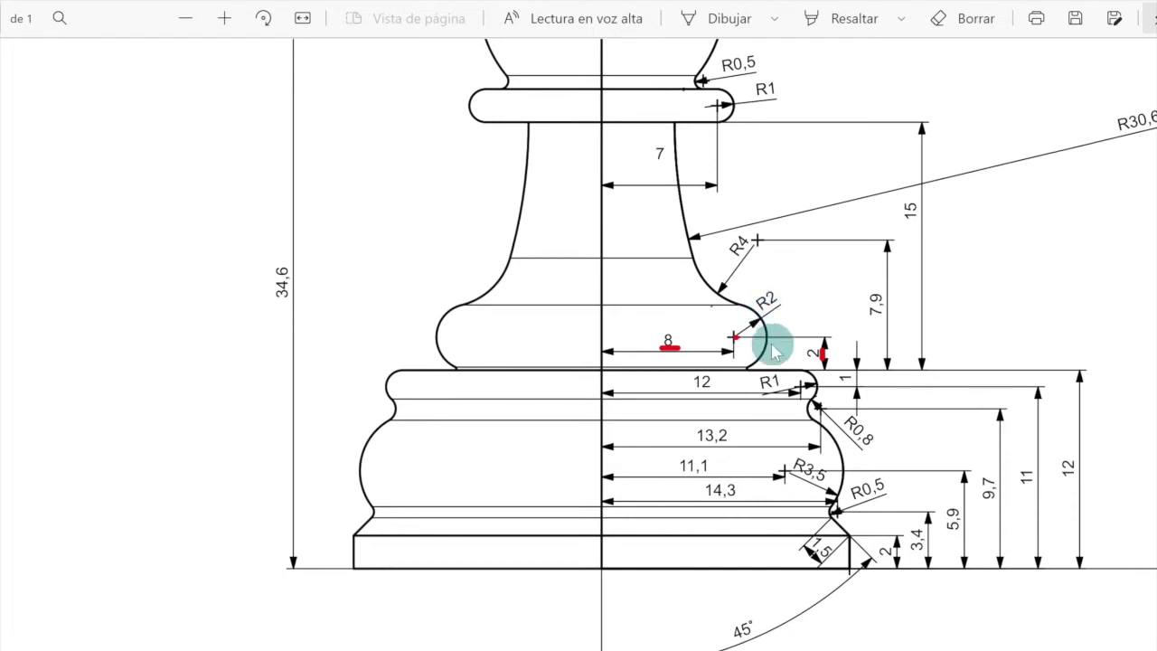
{"action": "key", "text": "alt+Tab"}
Step: Sketch a vertical line about 39.5 mm long upward from the sketch origin along the pawn's axis
{"action": "scroll", "coordinate": [530, 594], "scroll_direction": "down", "scroll_amount": 4}
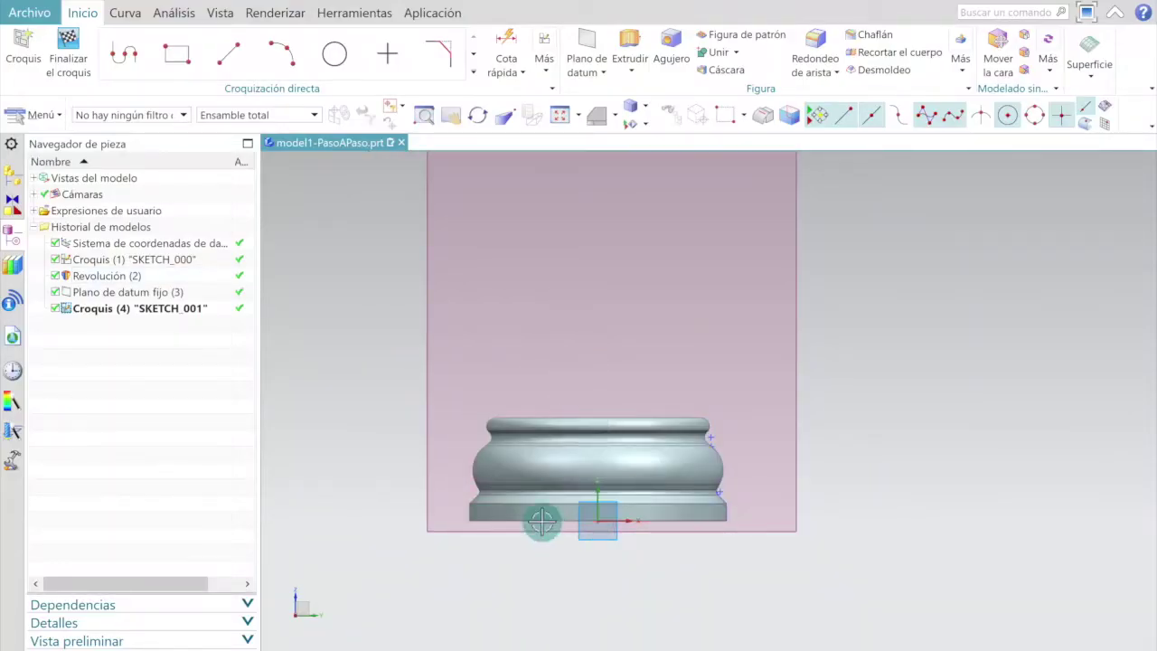
{"action": "left_click", "coordinate": [228, 53]}
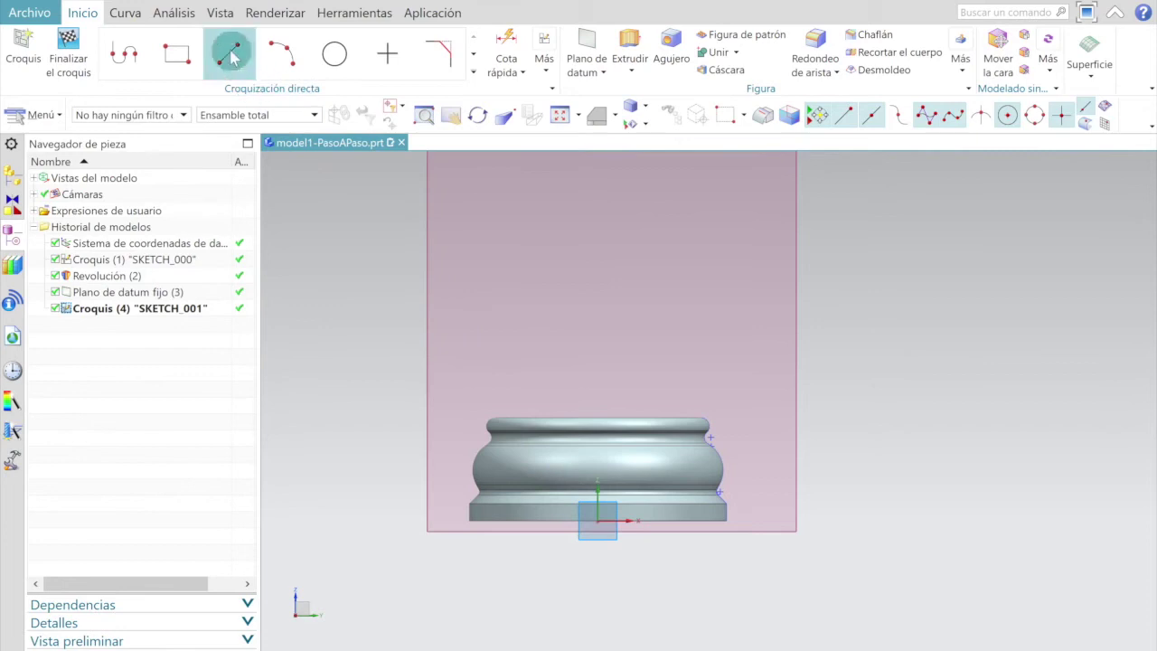
{"action": "left_click", "coordinate": [598, 520]}
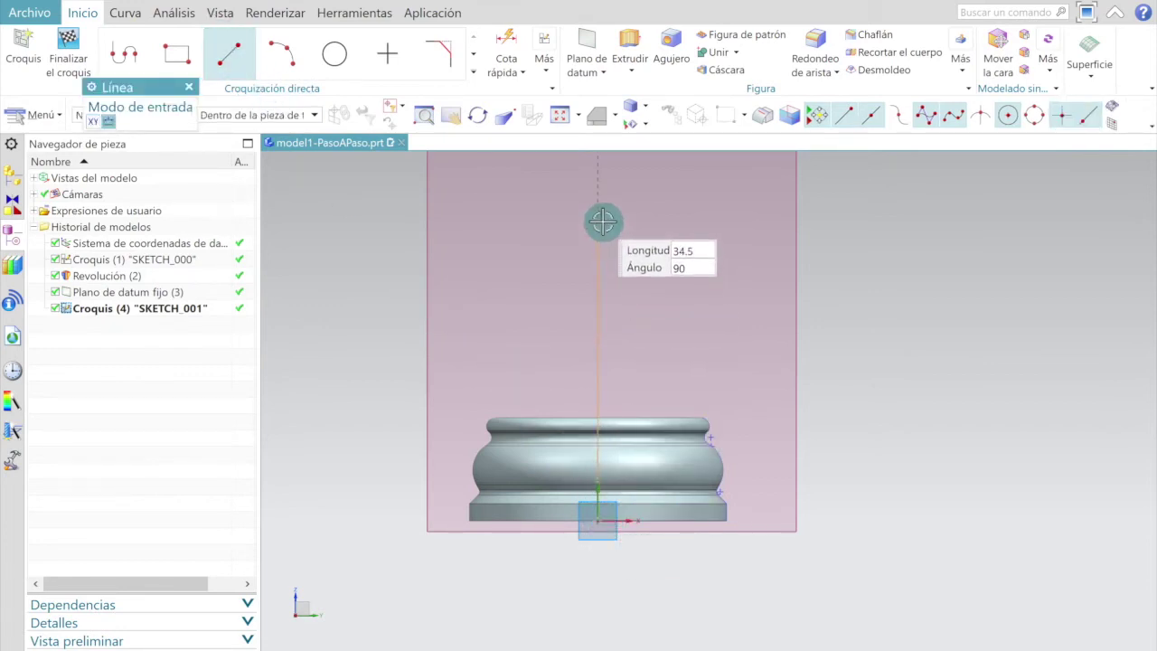
{"action": "scroll", "coordinate": [602, 217], "scroll_direction": "down", "scroll_amount": 2}
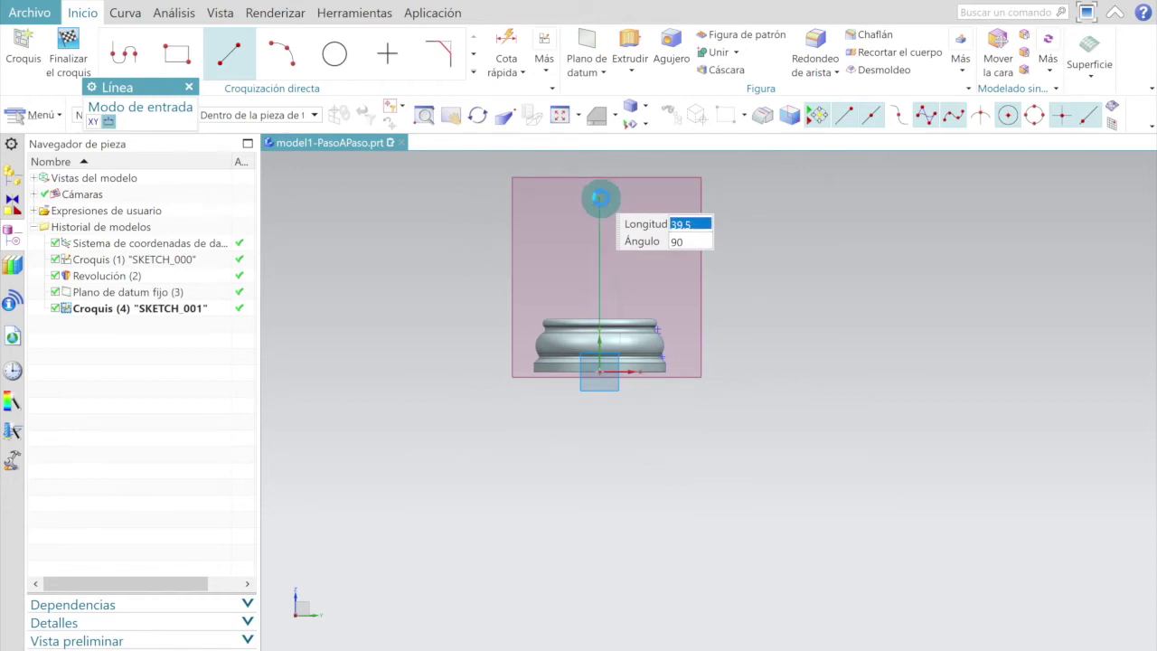
{"action": "left_click", "coordinate": [601, 197]}
{"action": "scroll", "coordinate": [600, 198], "scroll_direction": "up", "scroll_amount": 4}
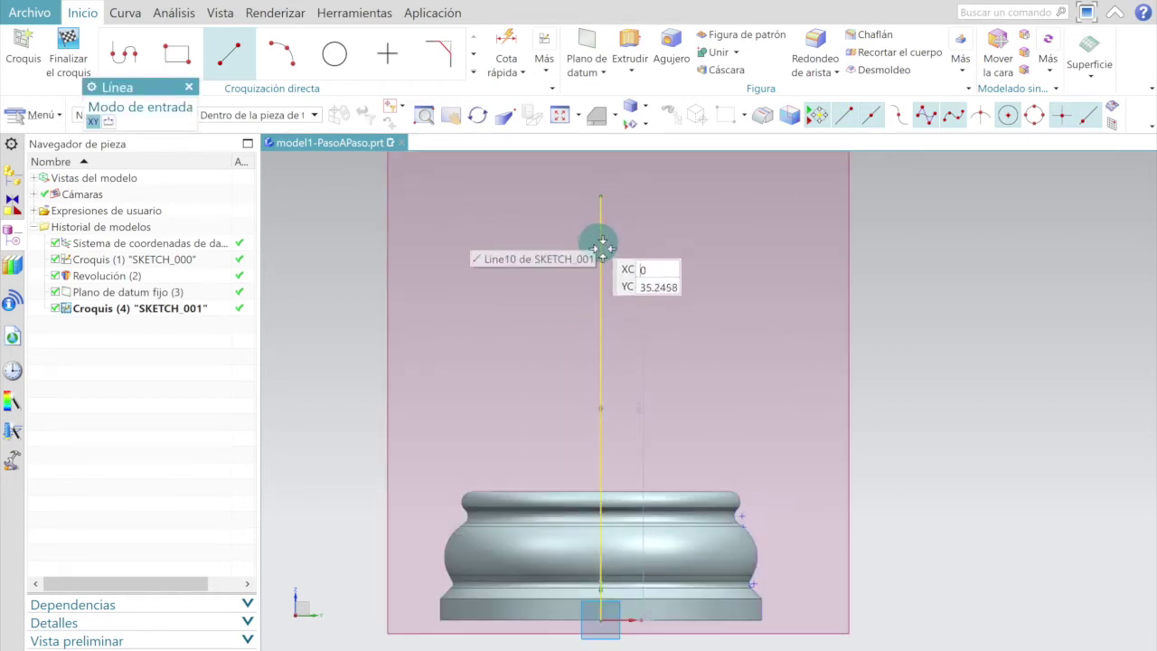
{"action": "key", "text": "Escape"}
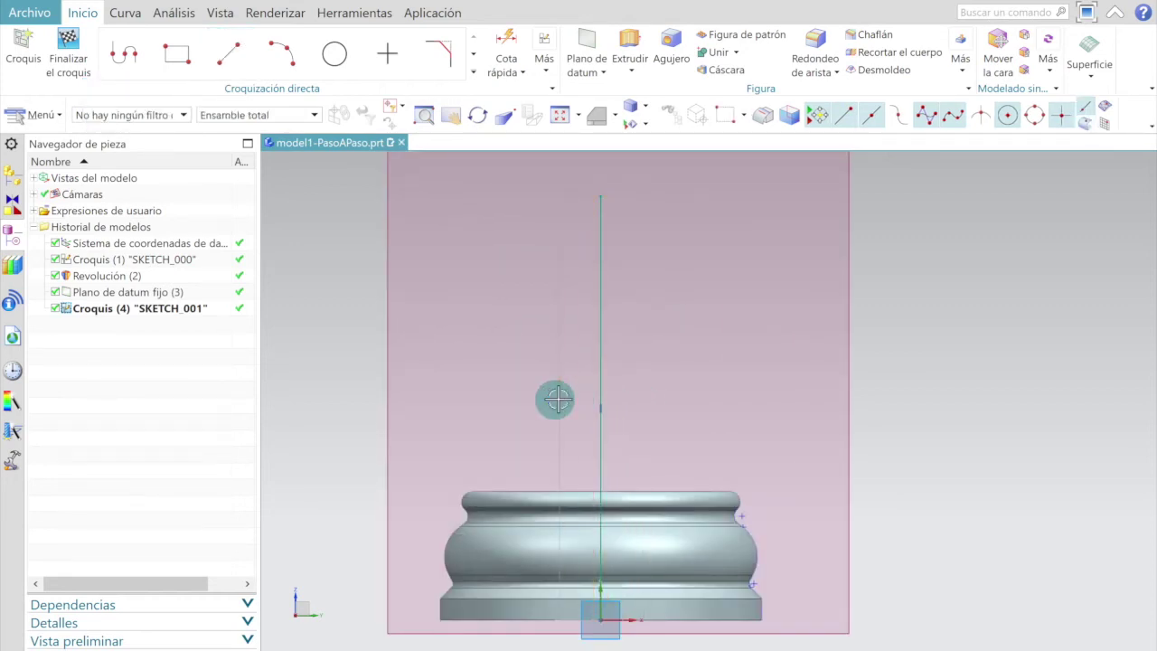
Step: Place a sketch point just above the base's top edge, about 9.6 mm to the right of the vertical axis line
{"action": "scroll", "coordinate": [652, 352], "scroll_direction": "down", "scroll_amount": 1}
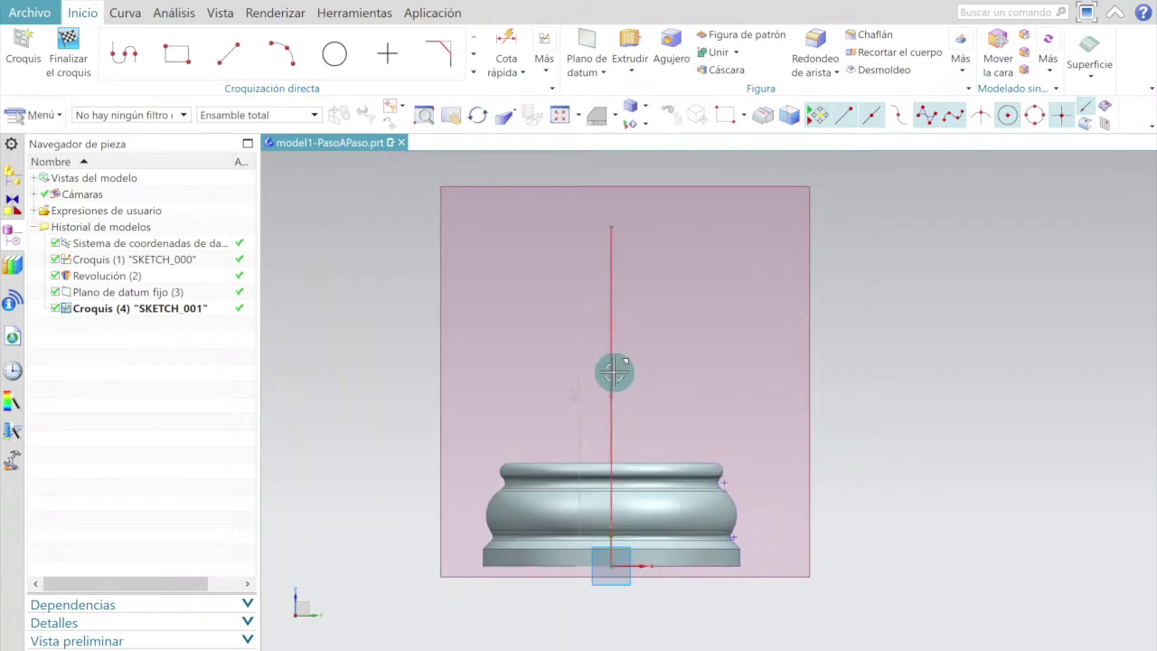
{"action": "left_click", "coordinate": [387, 53]}
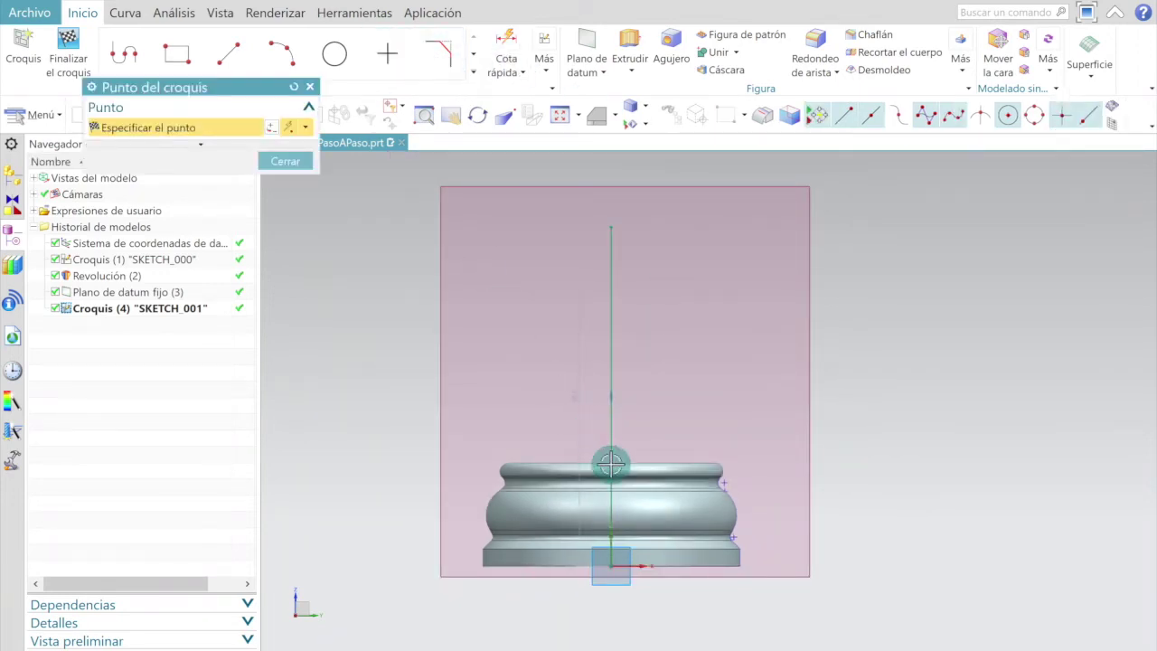
{"action": "scroll", "coordinate": [612, 462], "scroll_direction": "up", "scroll_amount": 3}
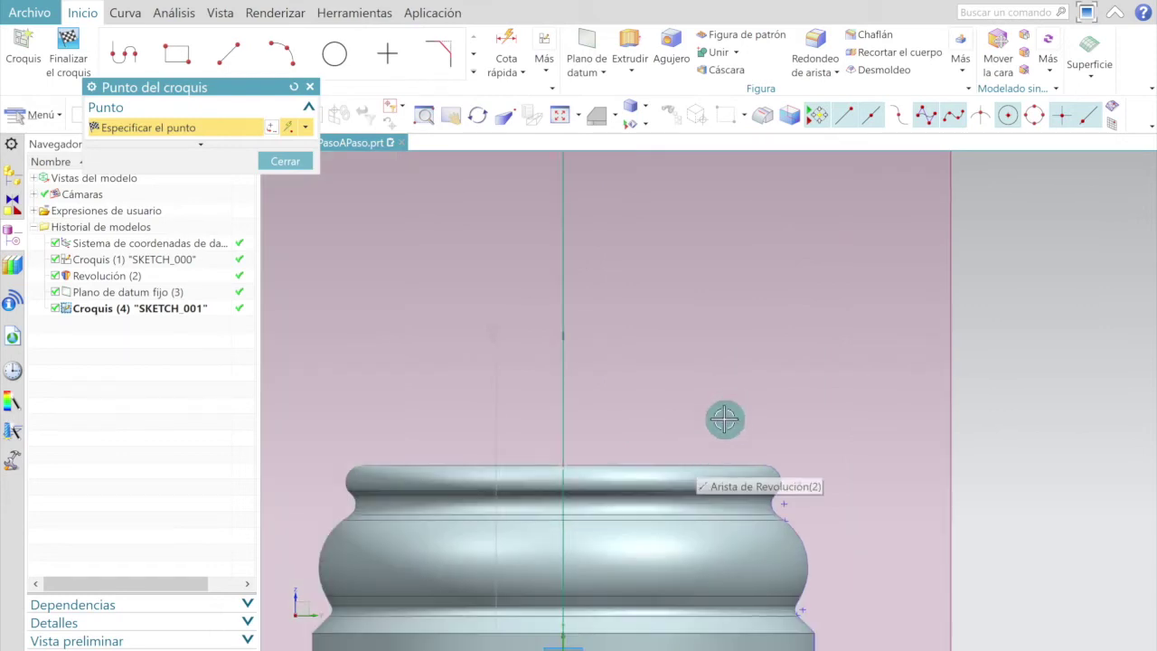
{"action": "left_click", "coordinate": [724, 418]}
{"action": "middle_click", "coordinate": [782, 404]}
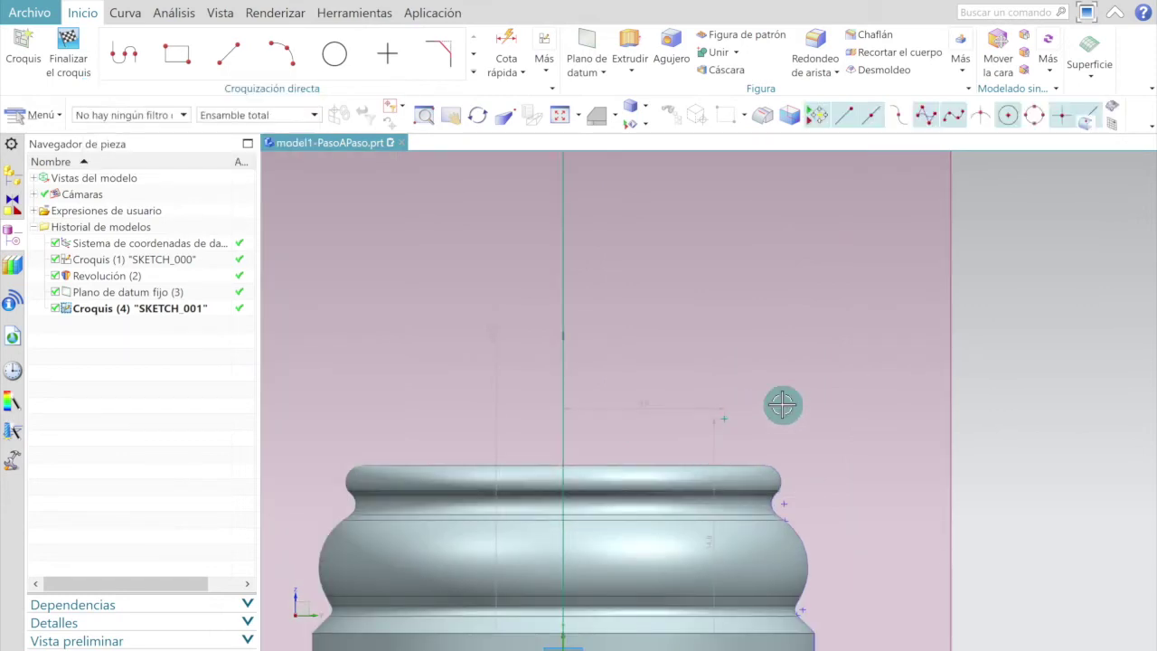
Step: Set the horizontal distance between the axis line and the sketch point to 8 mm
{"action": "scroll", "coordinate": [692, 416], "scroll_direction": "up", "scroll_amount": 2}
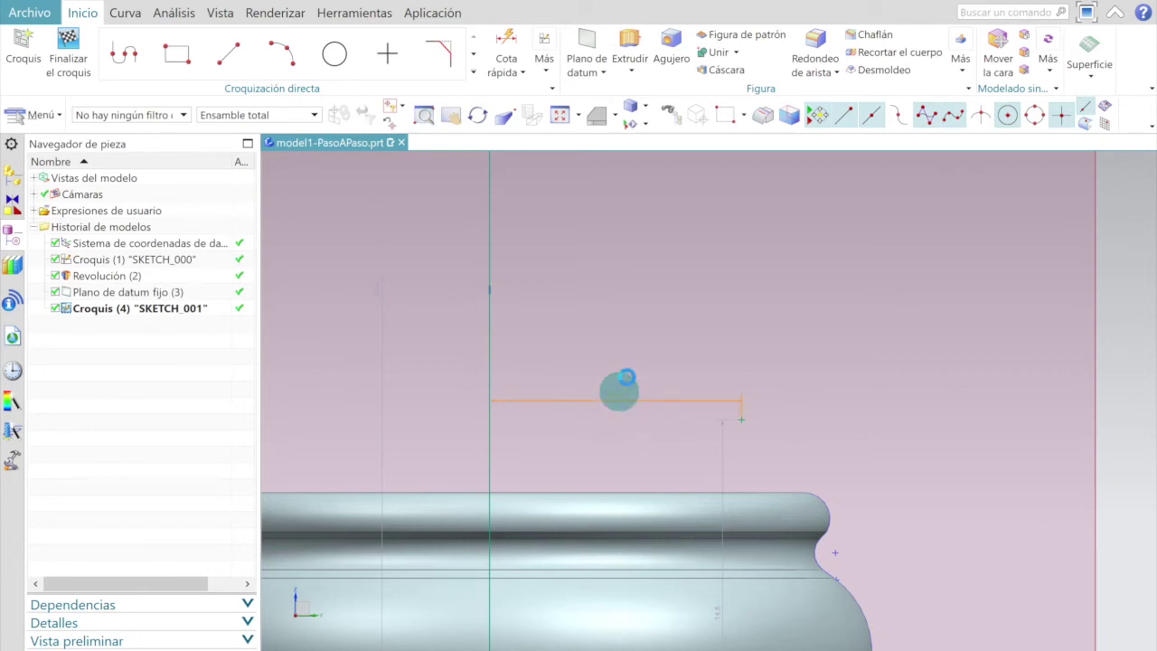
{"action": "double_click", "coordinate": [620, 391]}
{"action": "double_click", "coordinate": [301, 391]}
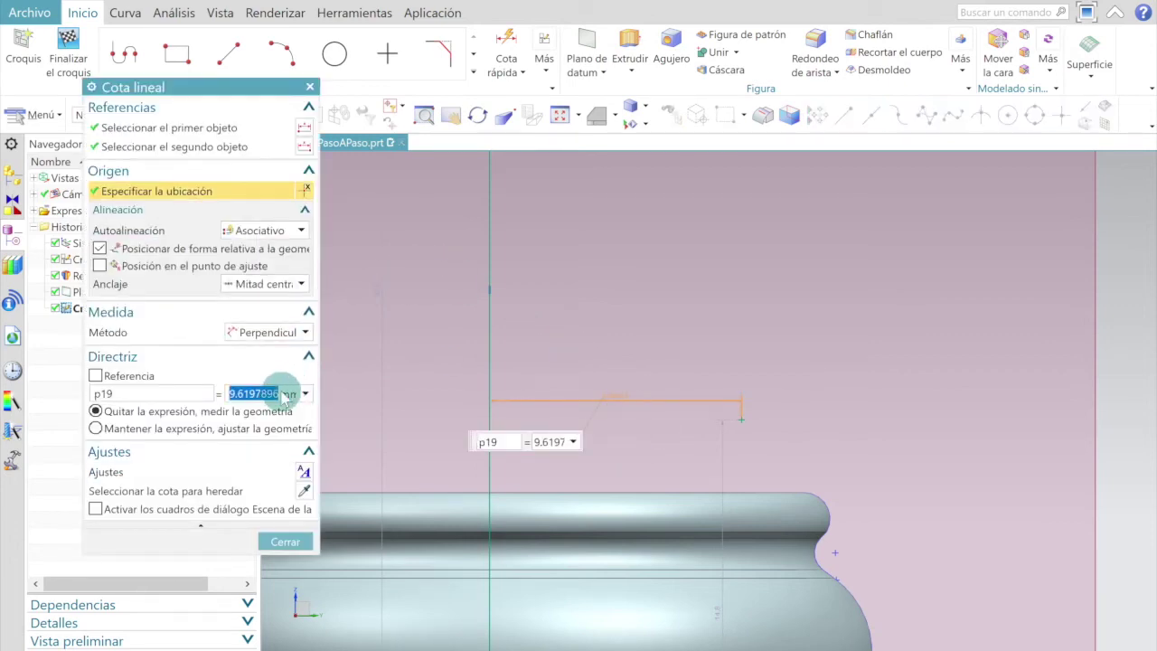
{"action": "left_click", "coordinate": [269, 547]}
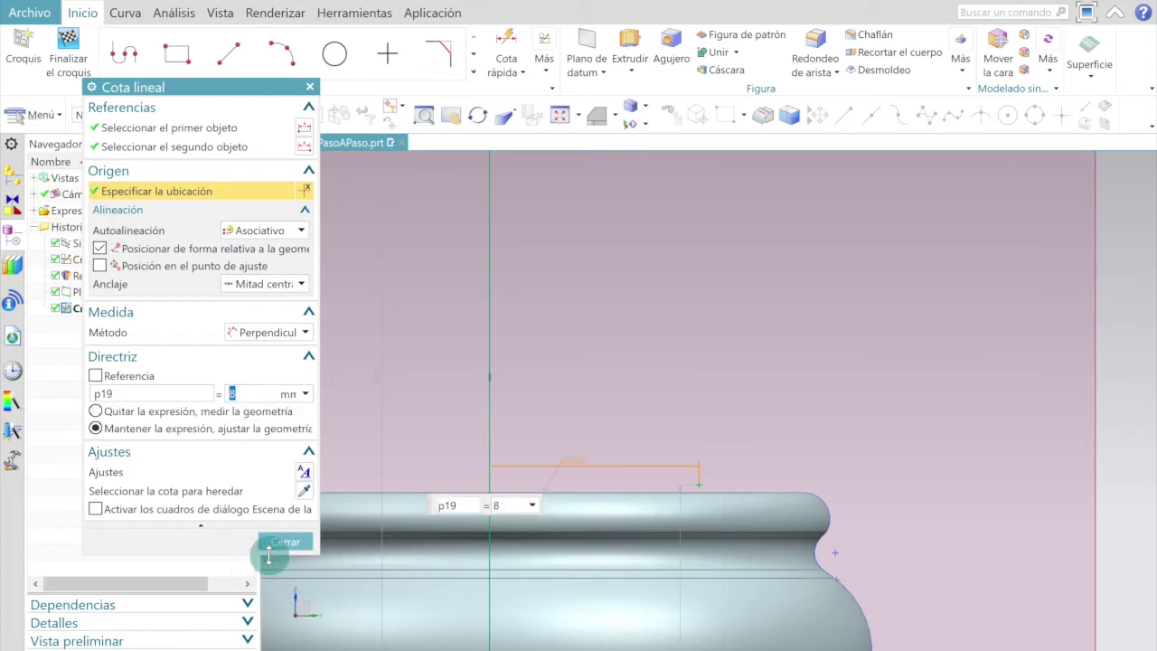
Step: Dimension the sketch point's vertical distance from the upper edge of the revolved base and set it to 2 mm
{"action": "scroll", "coordinate": [697, 479], "scroll_direction": "down", "scroll_amount": 2}
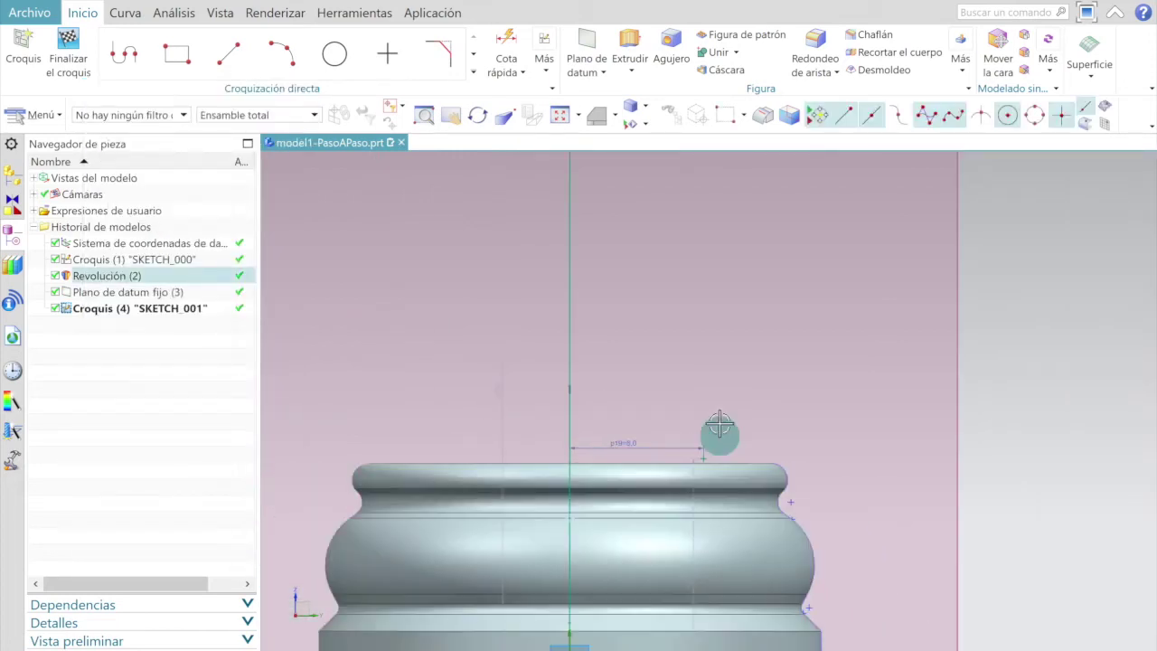
{"action": "scroll", "coordinate": [711, 474], "scroll_direction": "up", "scroll_amount": 2}
{"action": "left_click", "coordinate": [506, 45]}
{"action": "scroll", "coordinate": [687, 439], "scroll_direction": "up", "scroll_amount": 1}
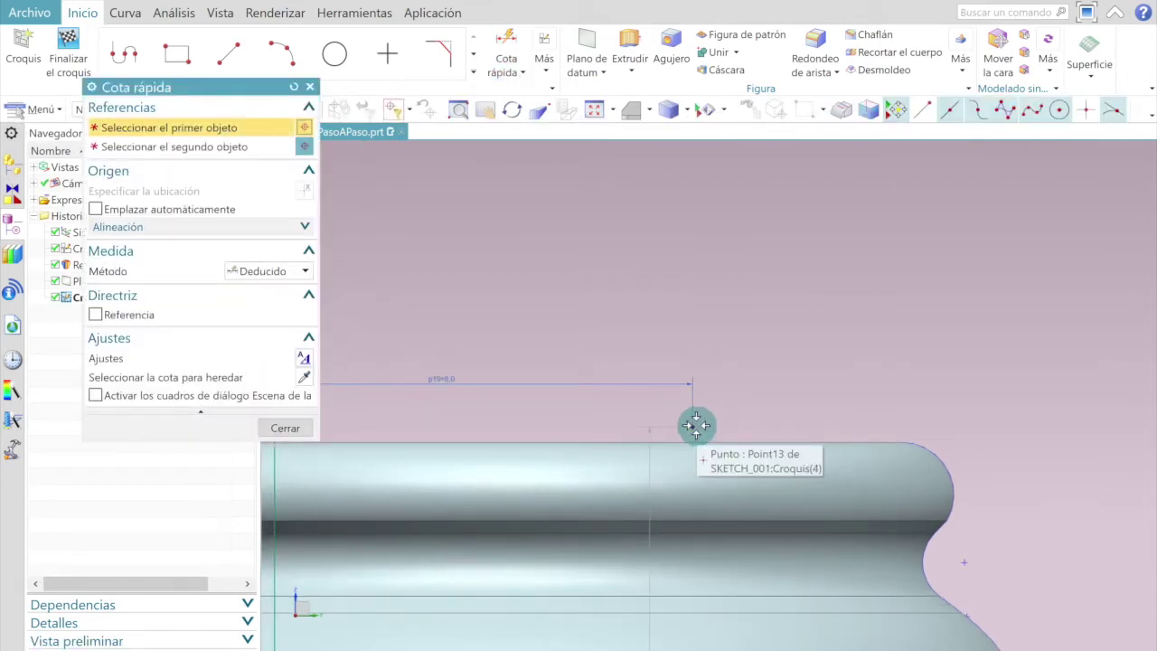
{"action": "left_click", "coordinate": [694, 425]}
{"action": "left_click", "coordinate": [747, 432]}
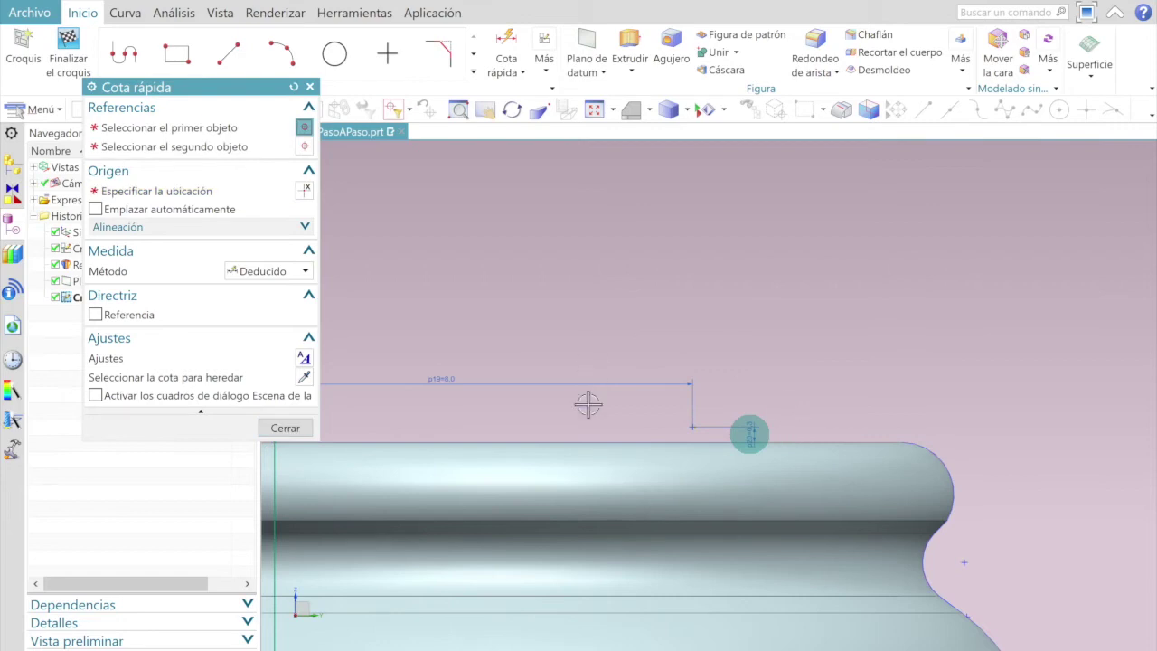
{"action": "left_click", "coordinate": [750, 433]}
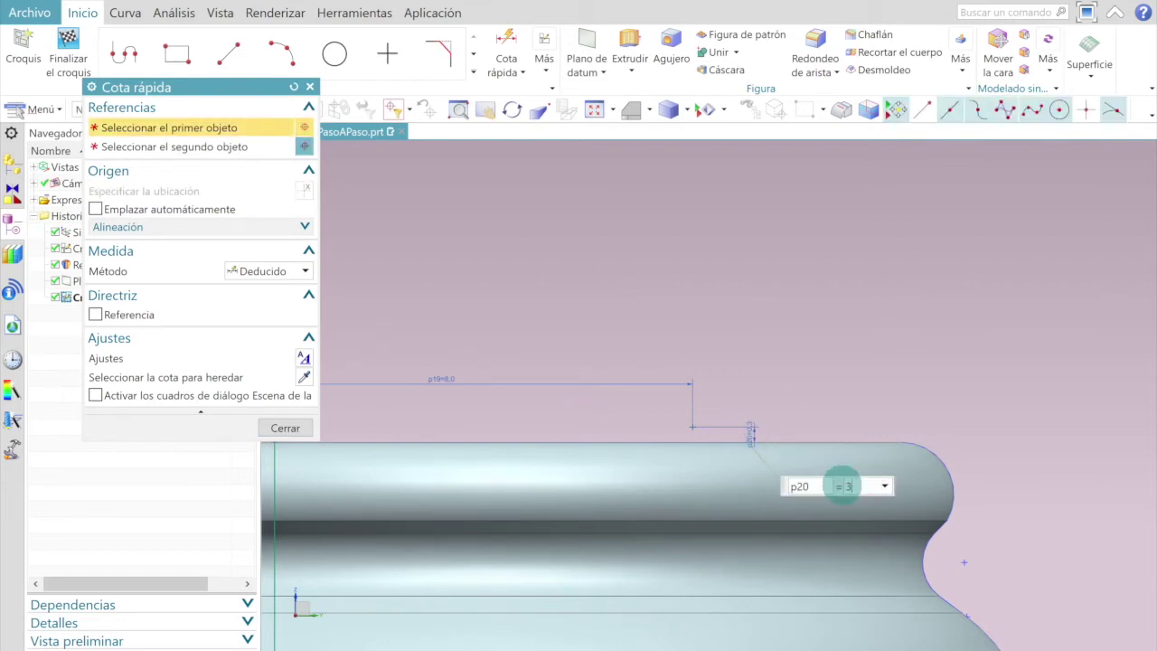
{"action": "type", "text": "2"}
{"action": "key", "text": "Return"}
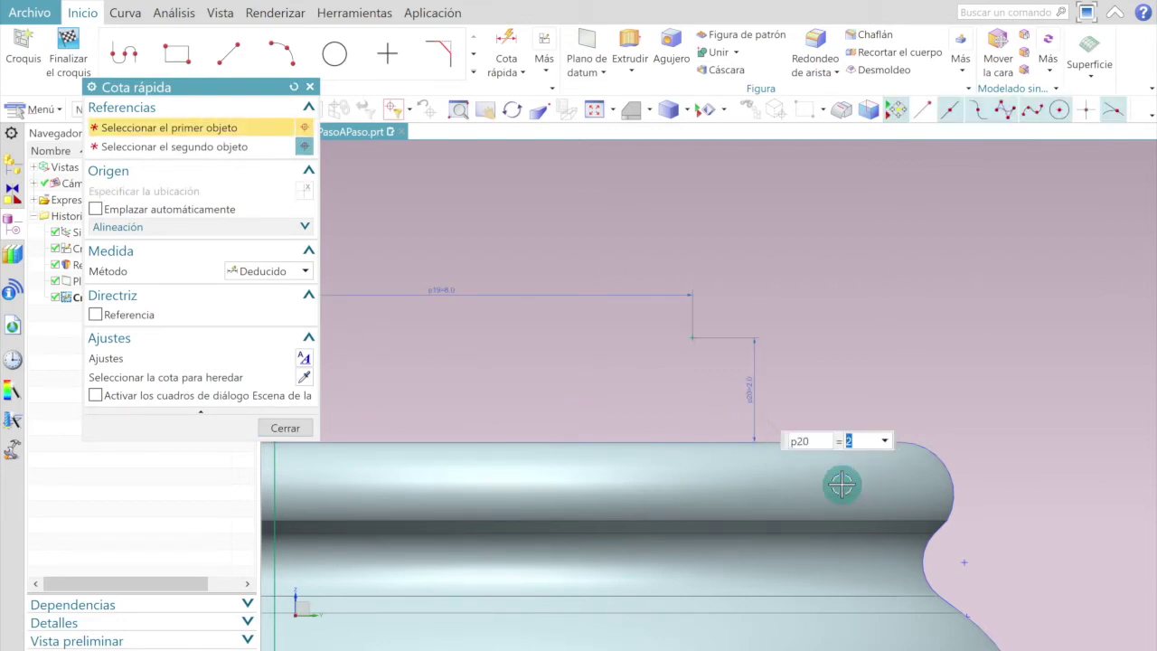
{"action": "left_click", "coordinate": [284, 428]}
{"action": "scroll", "coordinate": [638, 404], "scroll_direction": "down", "scroll_amount": 2}
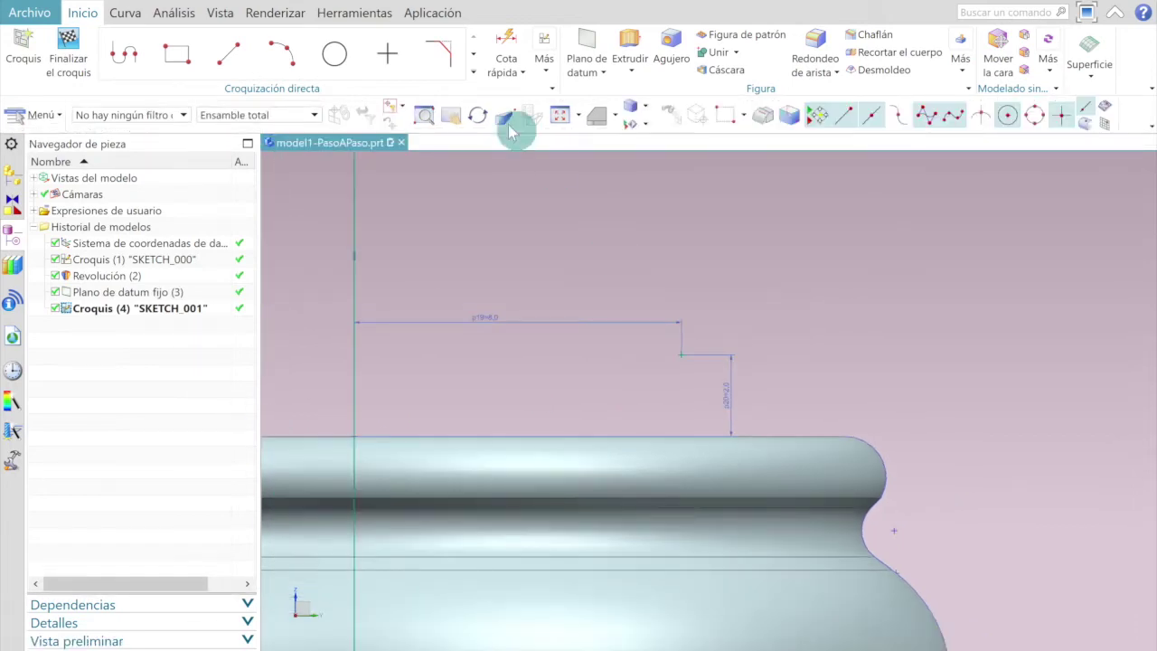
Step: Draw a circle centred on the dimensioned point above the base and set its diameter to 4 mm
{"action": "left_click", "coordinate": [335, 54]}
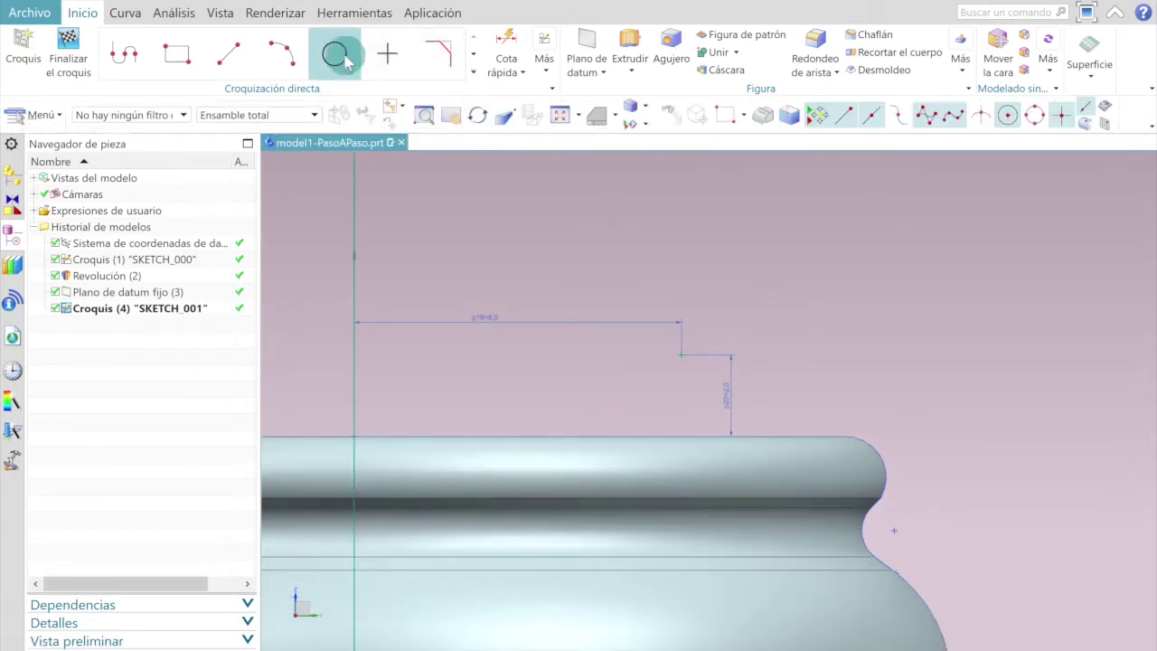
{"action": "left_click", "coordinate": [682, 355]}
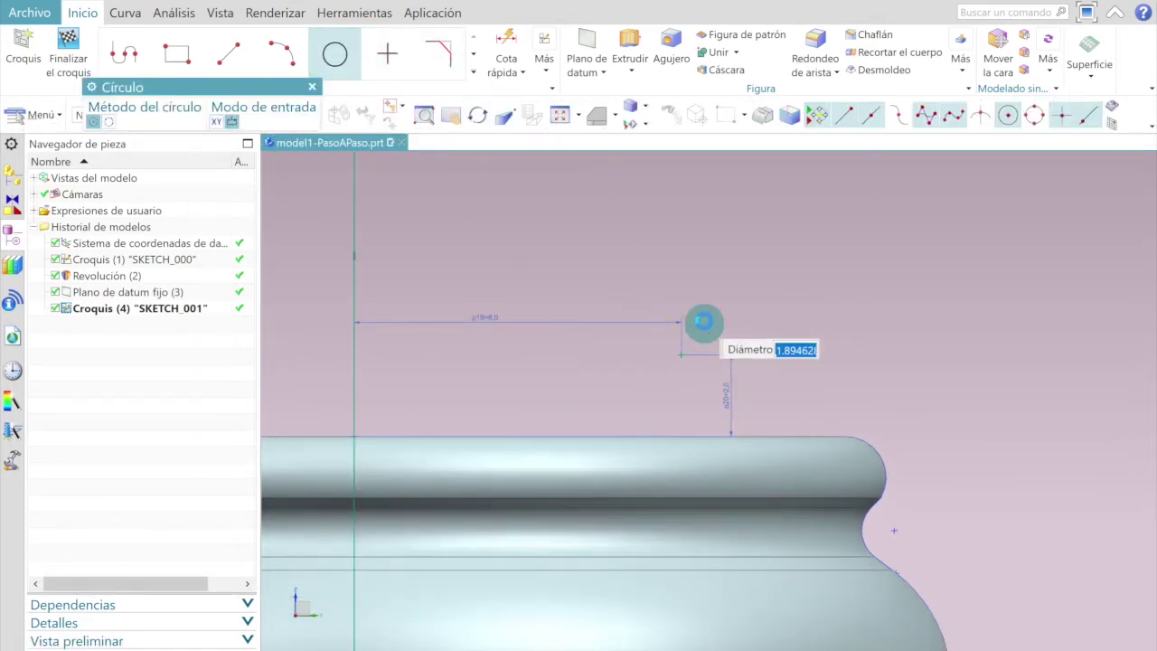
{"action": "left_click", "coordinate": [703, 322]}
{"action": "scroll", "coordinate": [701, 327], "scroll_direction": "up", "scroll_amount": 4}
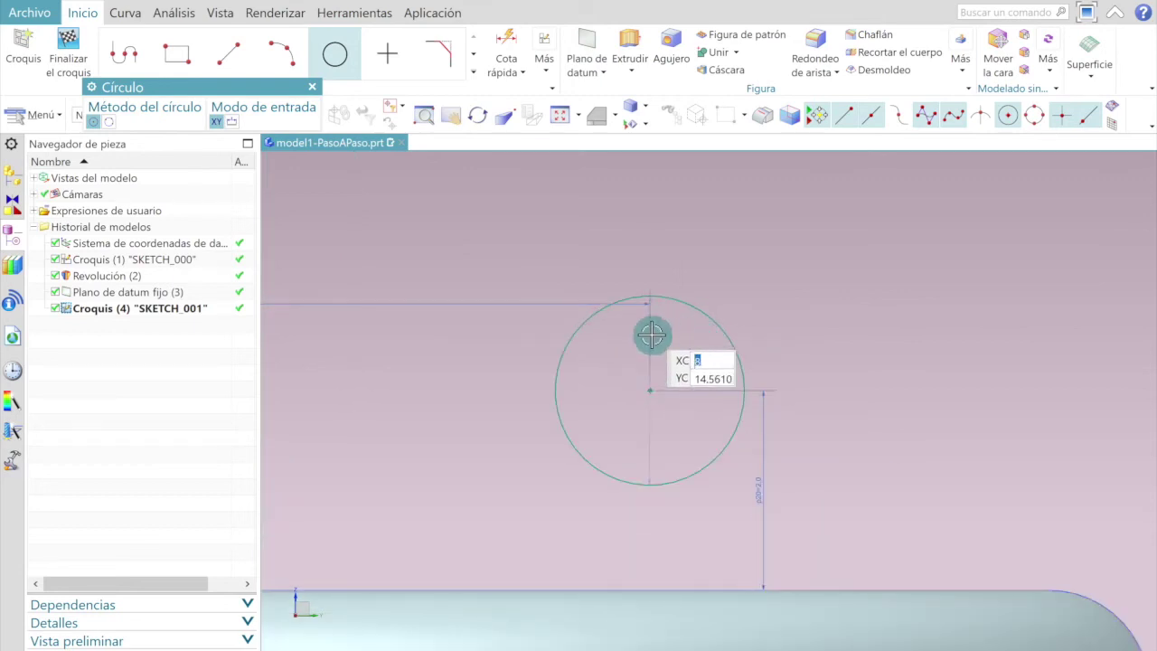
{"action": "key", "text": "Escape"}
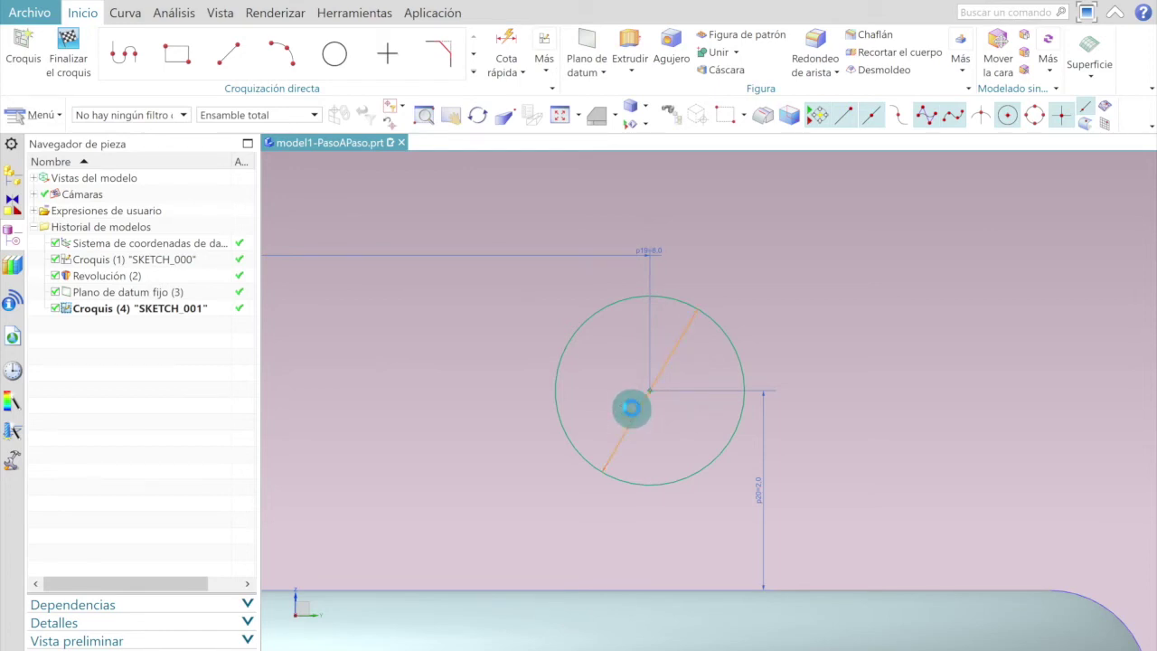
{"action": "left_click", "coordinate": [631, 407]}
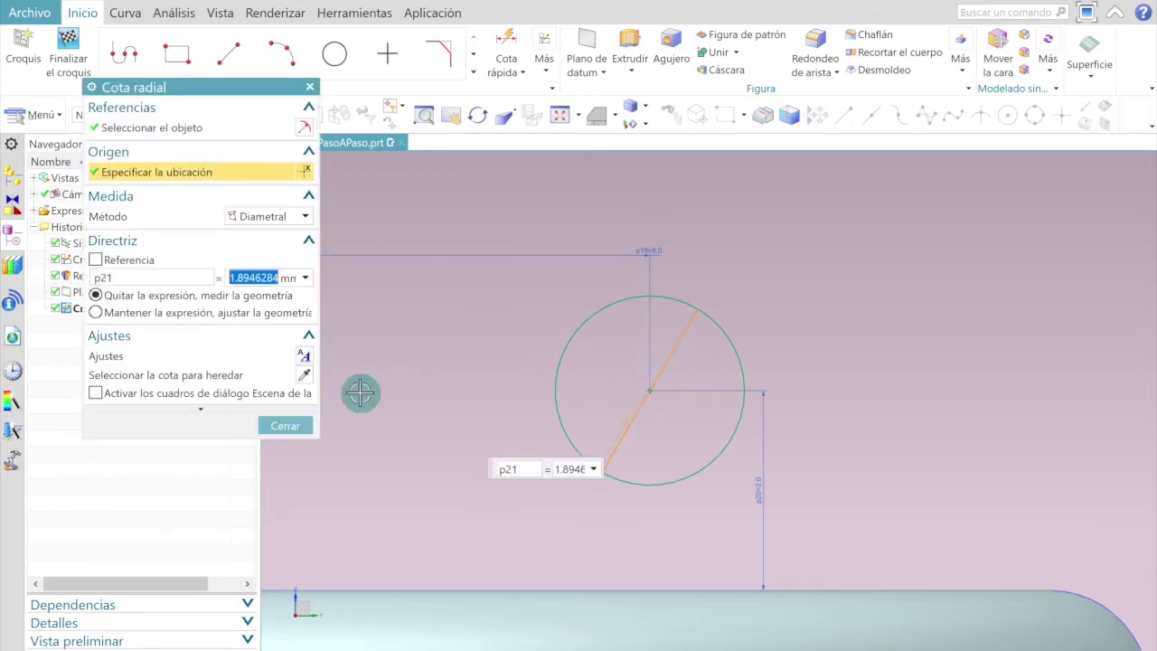
{"action": "key", "text": "Return"}
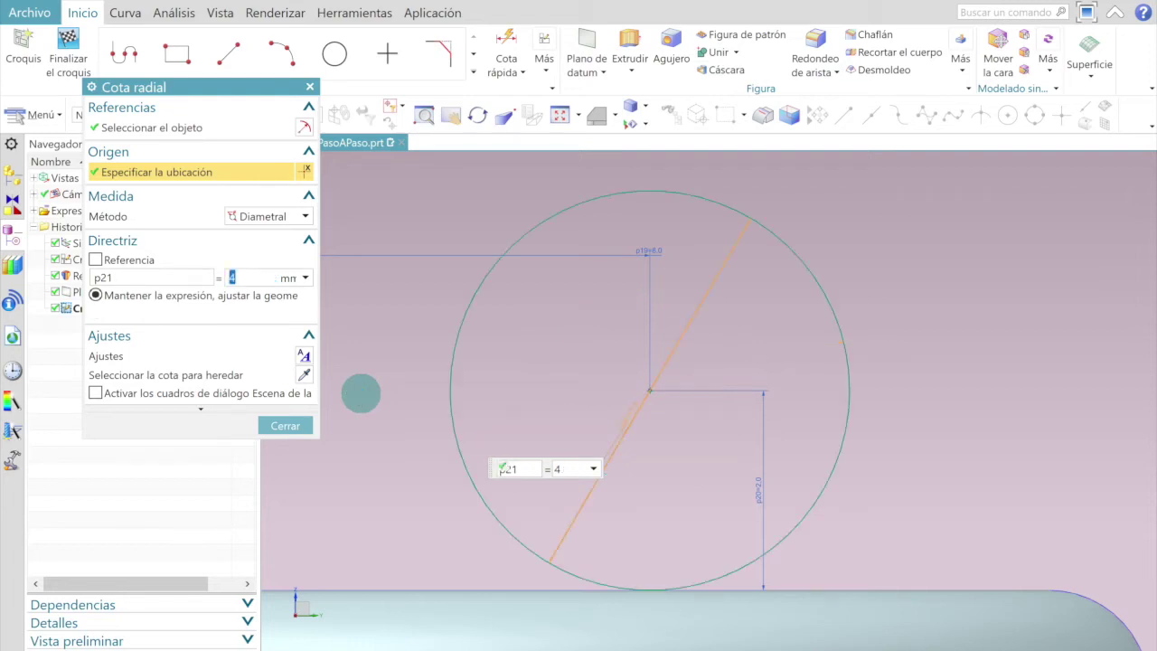
{"action": "left_click", "coordinate": [284, 424]}
Step: Place a sketch point above the 4 mm circle and dimension it 9.4 mm horizontally from the vertical centre line
{"action": "scroll", "coordinate": [666, 372], "scroll_direction": "down", "scroll_amount": 6}
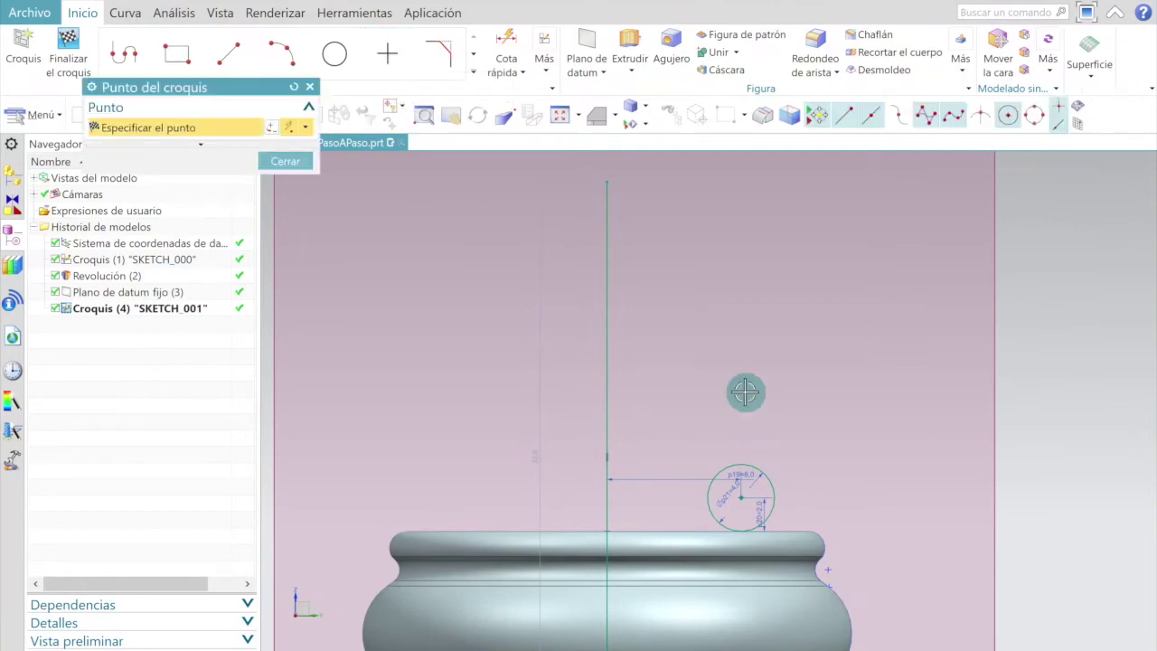
{"action": "scroll", "coordinate": [747, 464], "scroll_direction": "up", "scroll_amount": 3}
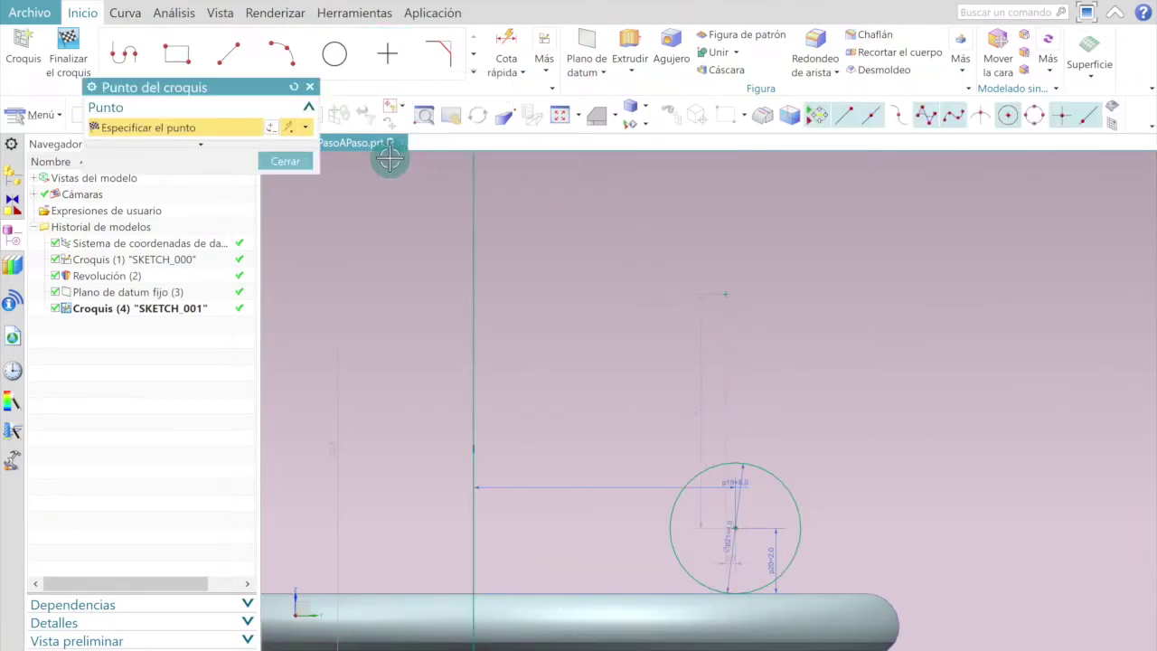
{"action": "left_click", "coordinate": [506, 57]}
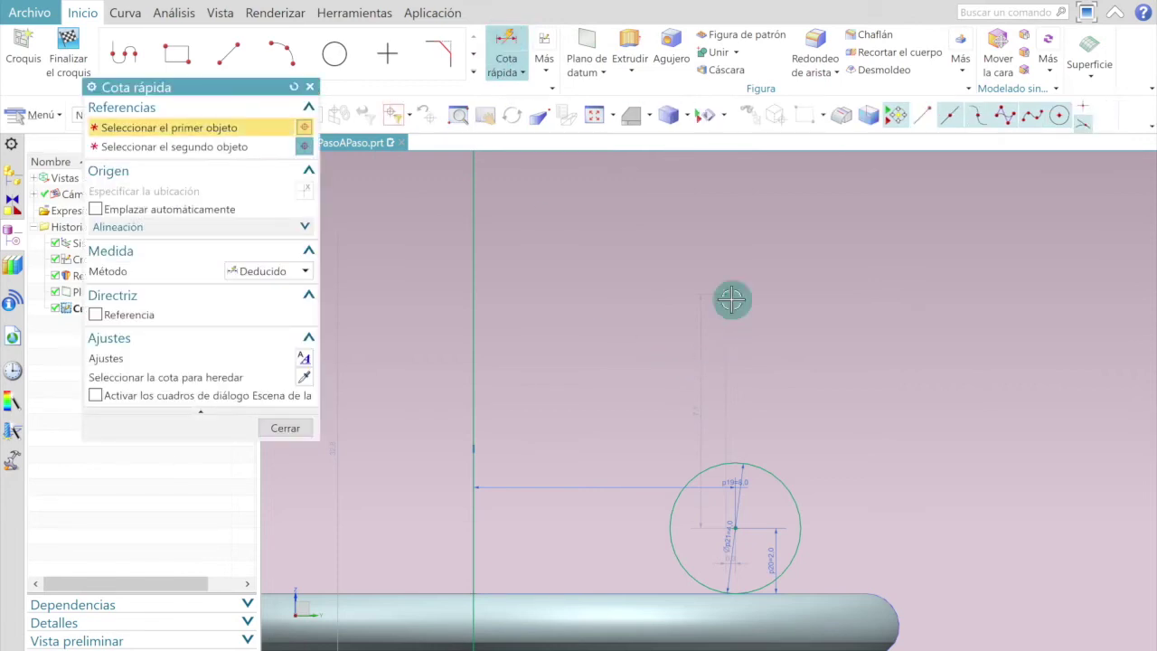
{"action": "left_click", "coordinate": [726, 287]}
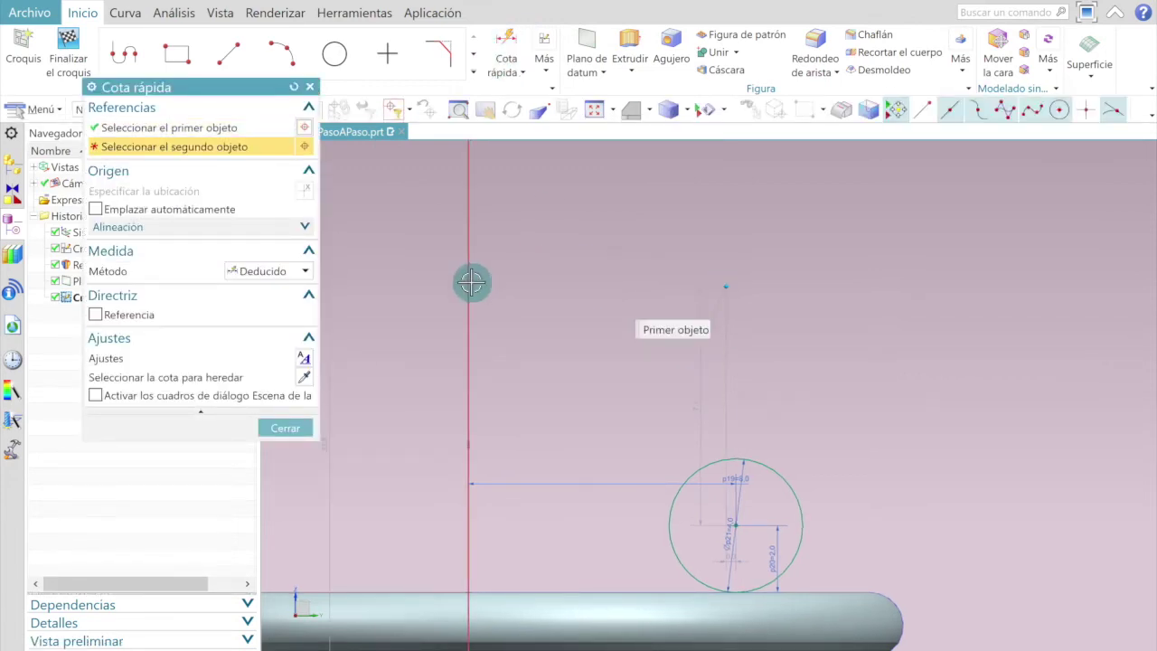
{"action": "left_click", "coordinate": [471, 283]}
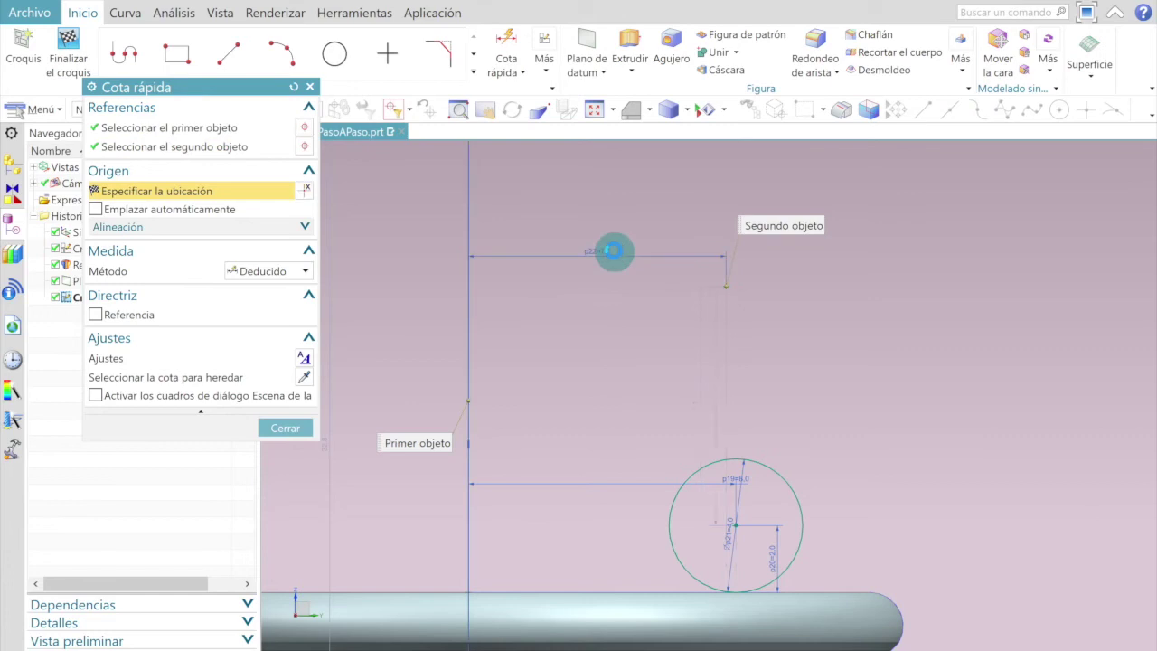
{"action": "left_click", "coordinate": [614, 252]}
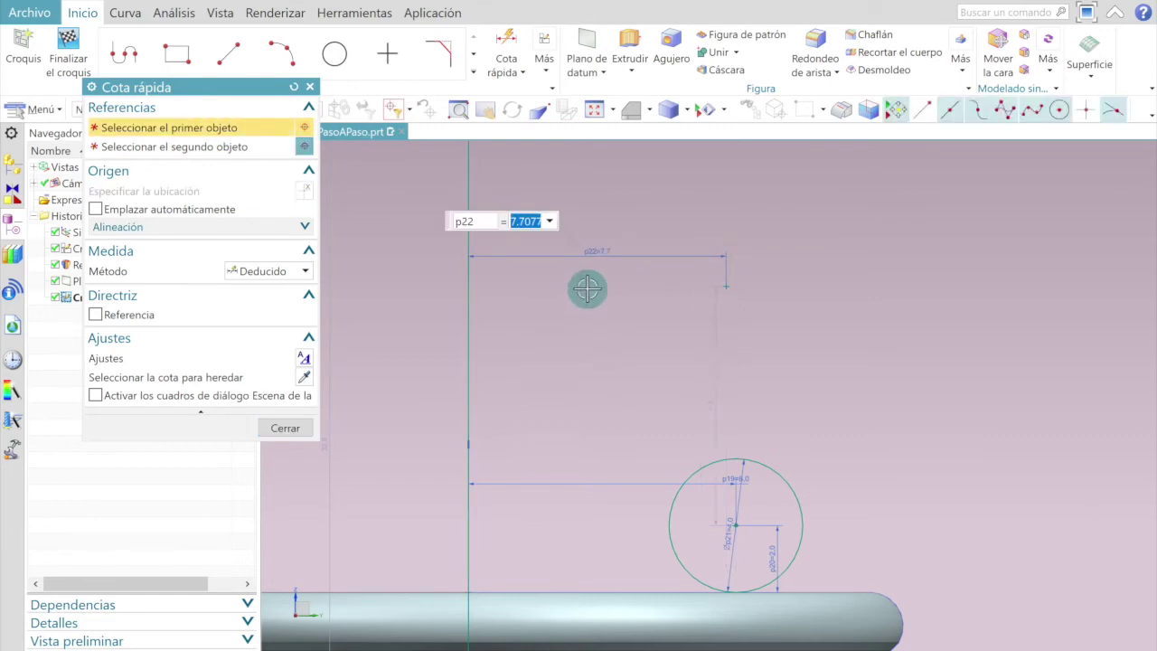
{"action": "key", "text": "Return"}
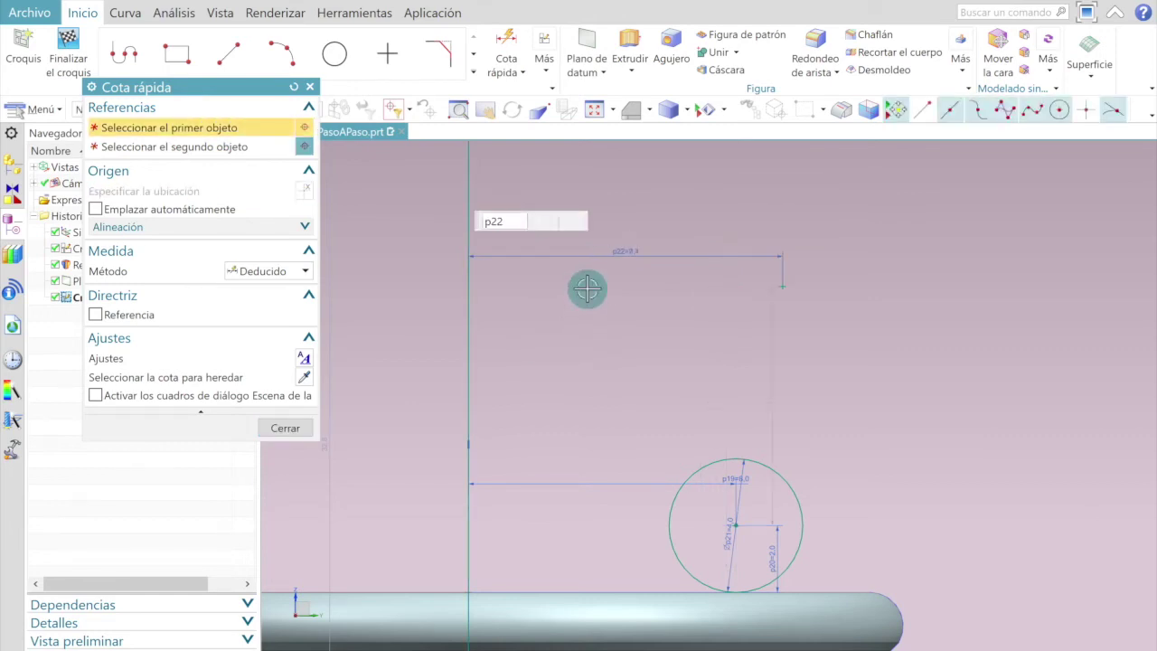
{"action": "left_click", "coordinate": [274, 427]}
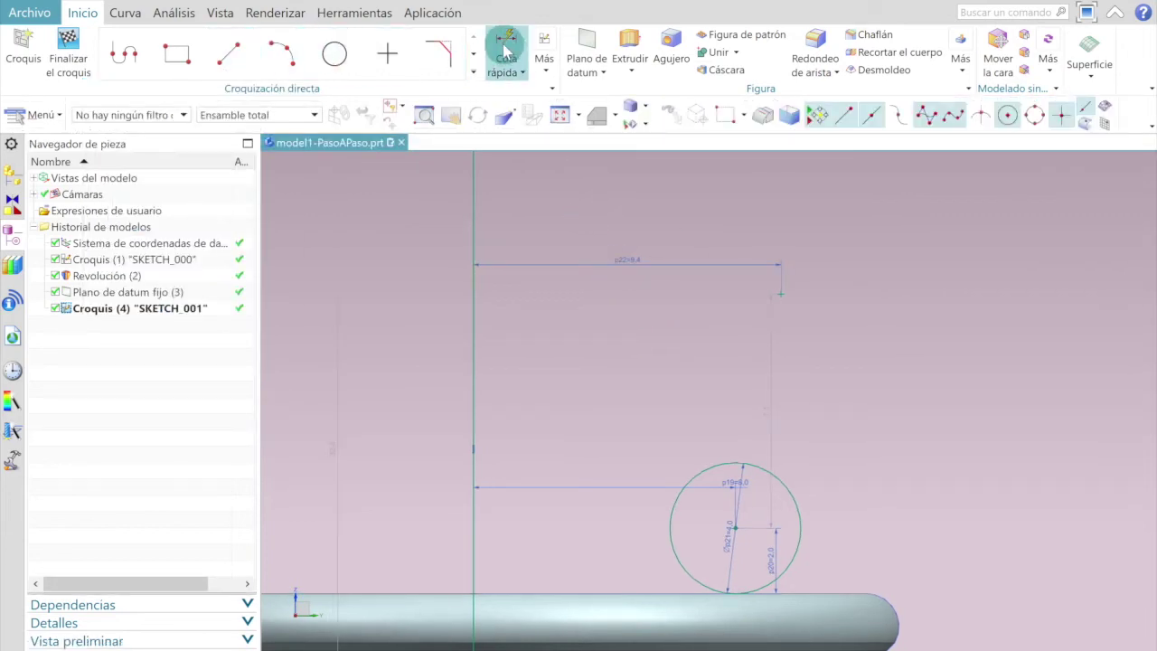
Step: Dimension the new point's height above the base's upper edge and set it to 7.9 mm
{"action": "left_click", "coordinate": [507, 50]}
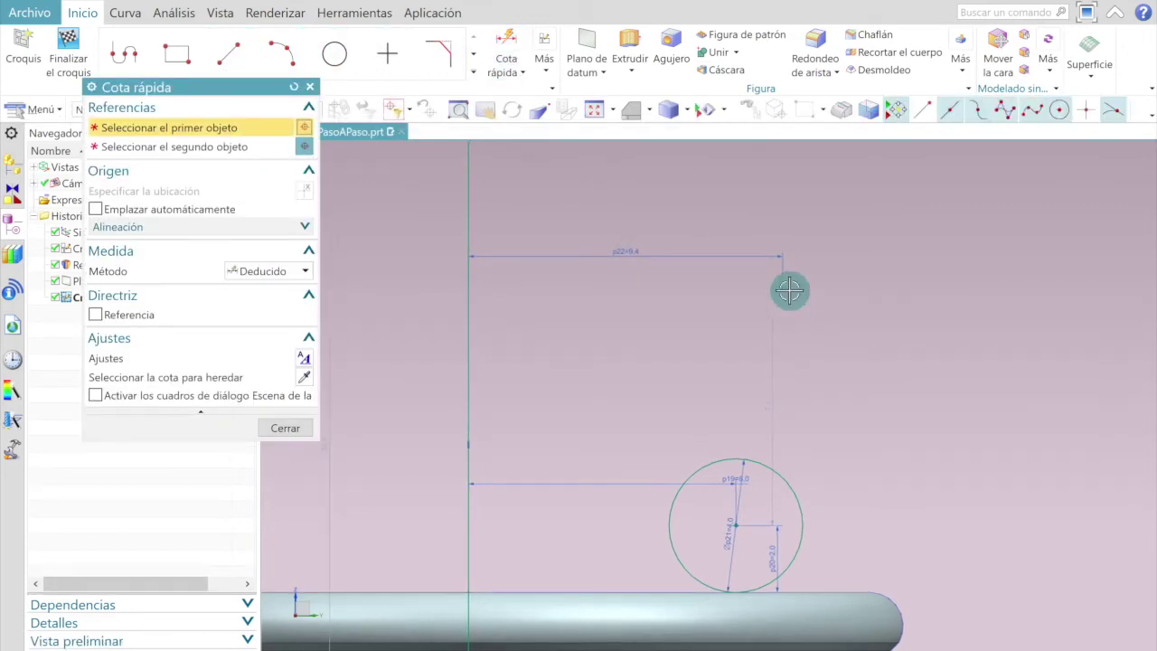
{"action": "left_click", "coordinate": [786, 287]}
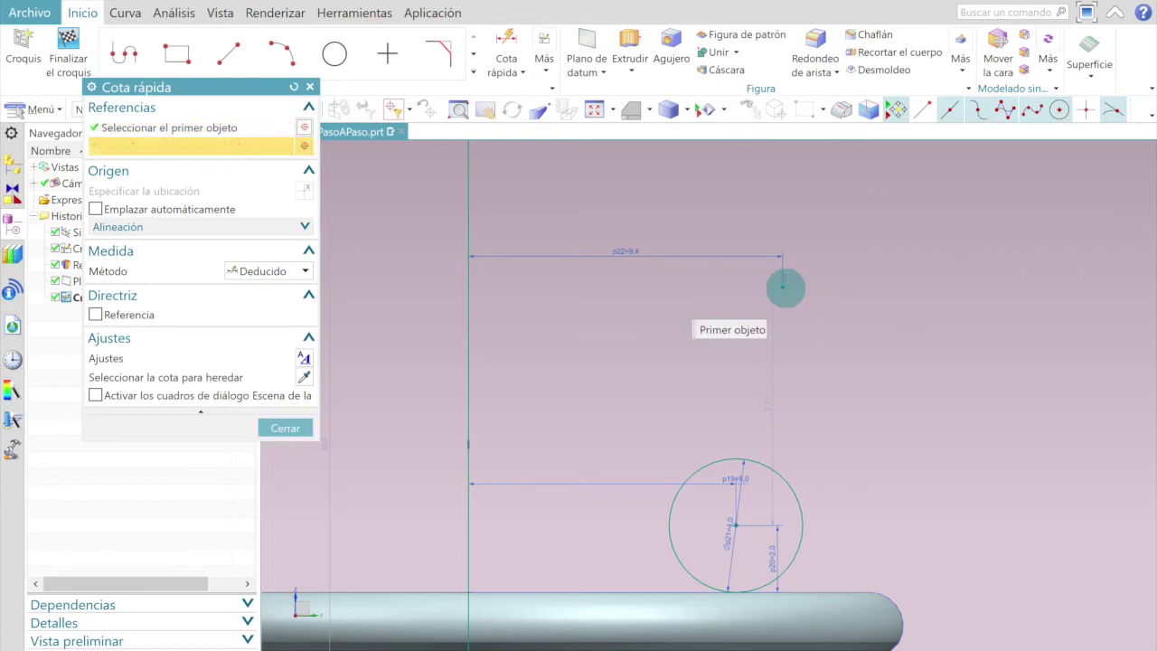
{"action": "left_click", "coordinate": [840, 592]}
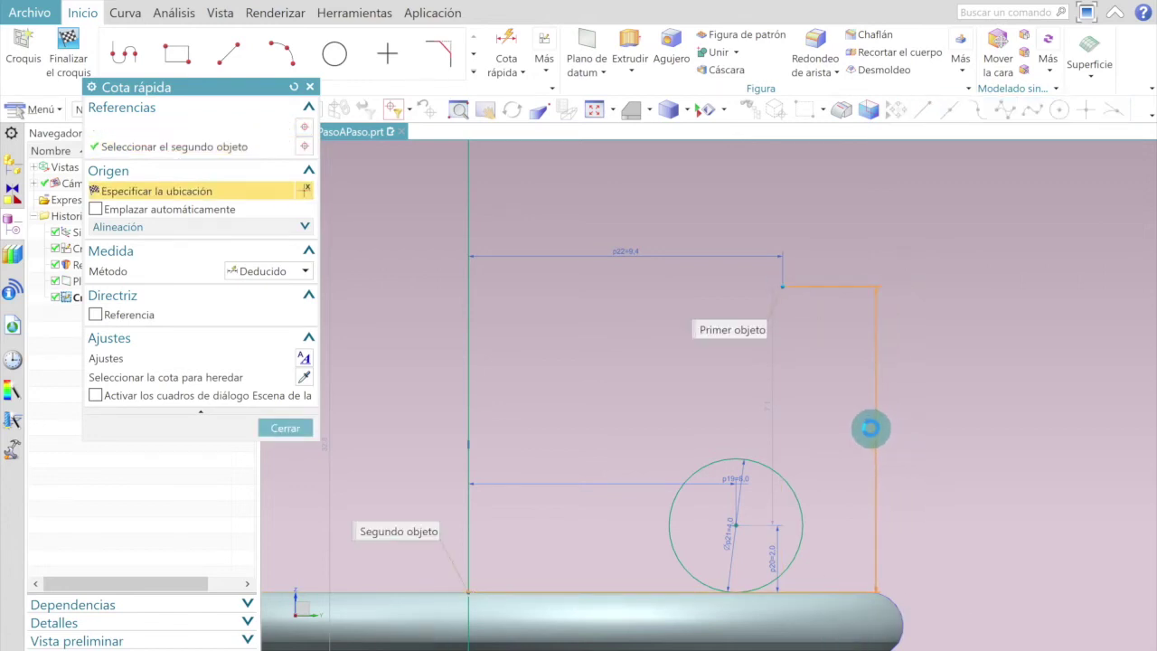
{"action": "left_click", "coordinate": [871, 428]}
{"action": "left_click", "coordinate": [762, 455]}
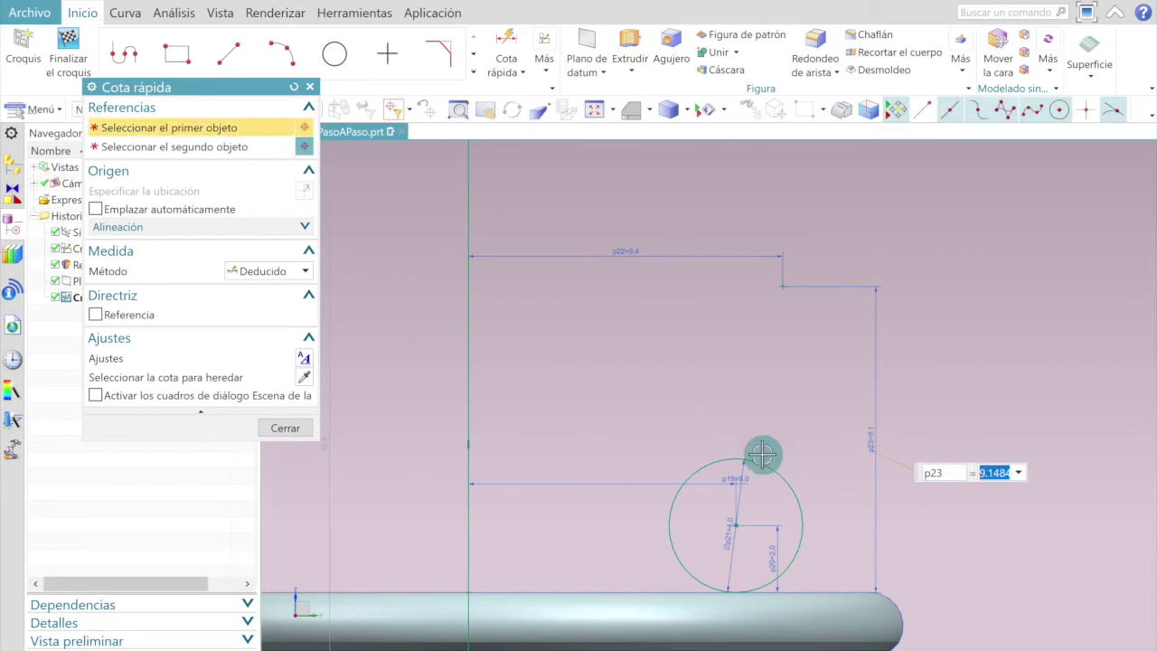
{"action": "type", "text": "9"}
{"action": "key", "text": "Return"}
{"action": "left_click", "coordinate": [309, 425]}
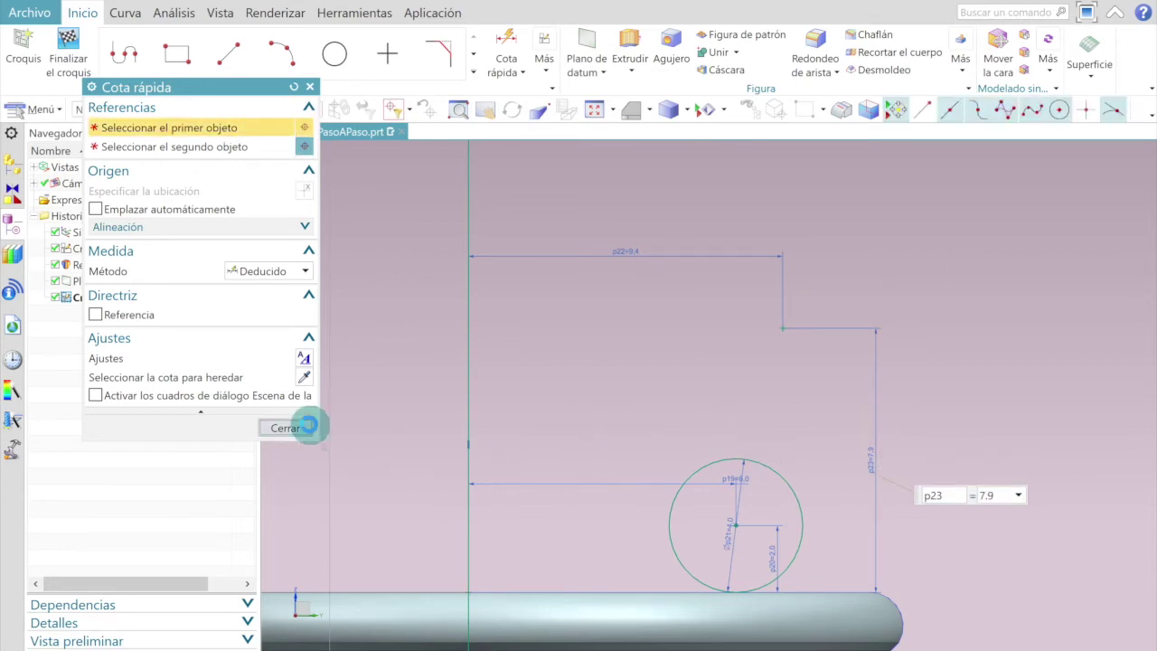
Step: Draw a second circle centred on the upper point and set its diameter to 8 mm
{"action": "left_click", "coordinate": [335, 53]}
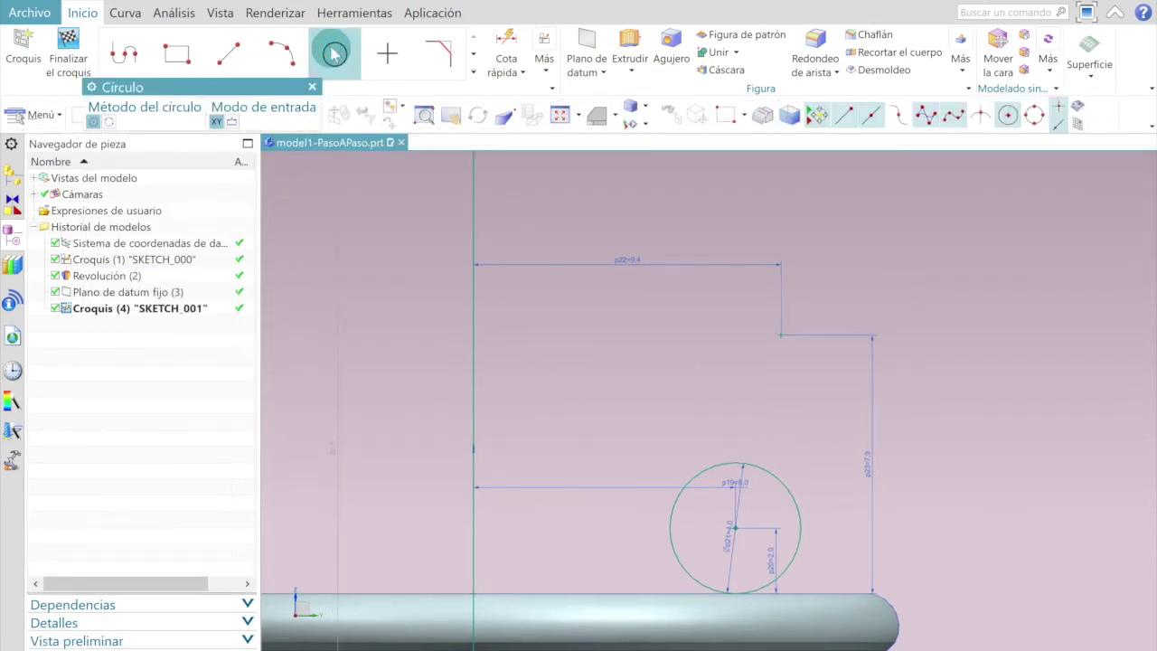
{"action": "left_click", "coordinate": [781, 336]}
{"action": "left_click", "coordinate": [846, 295]}
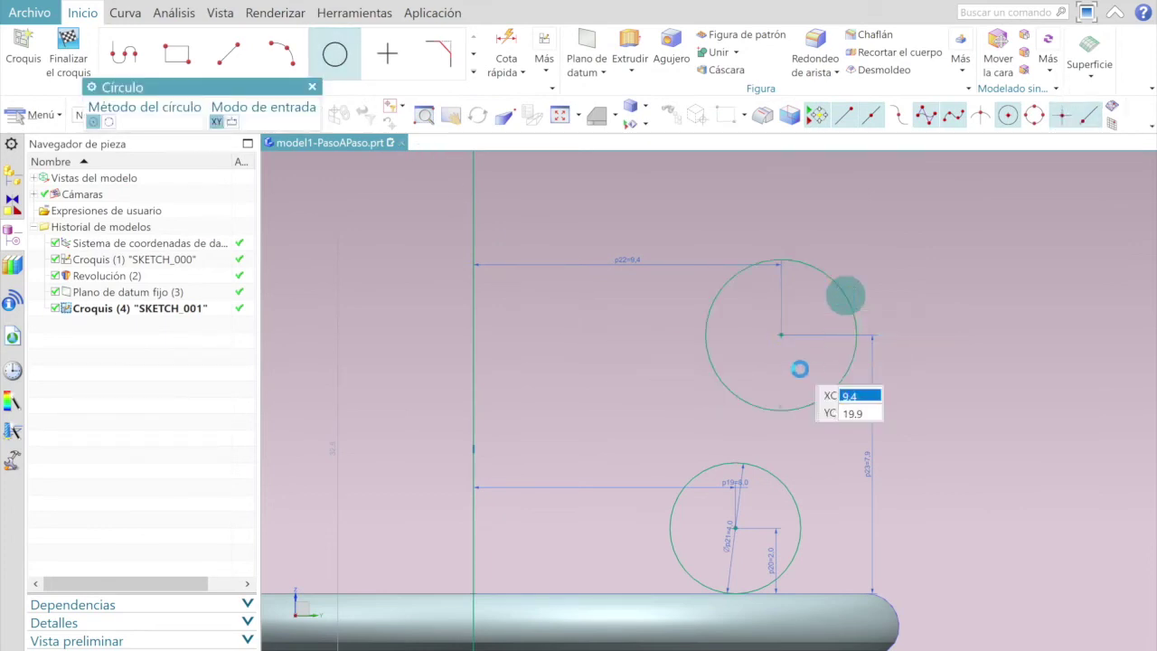
{"action": "scroll", "coordinate": [800, 369], "scroll_direction": "up", "scroll_amount": 3}
{"action": "key", "text": "Escape"}
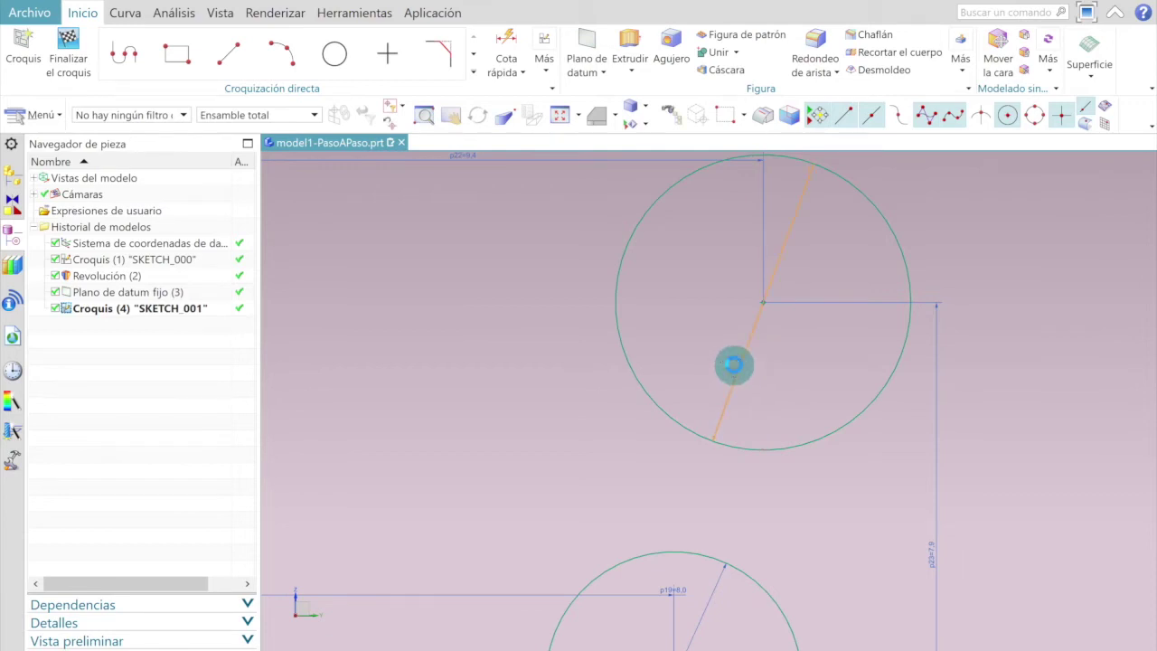
{"action": "double_click", "coordinate": [735, 365]}
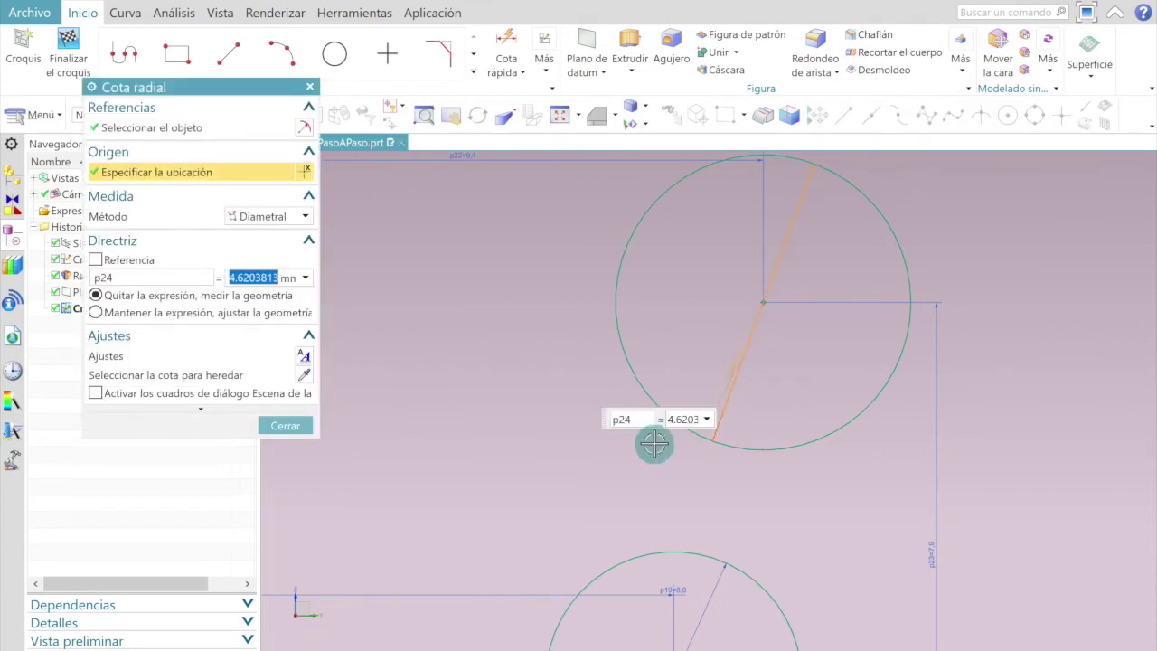
{"action": "type", "text": "8"}
{"action": "key", "text": "Return"}
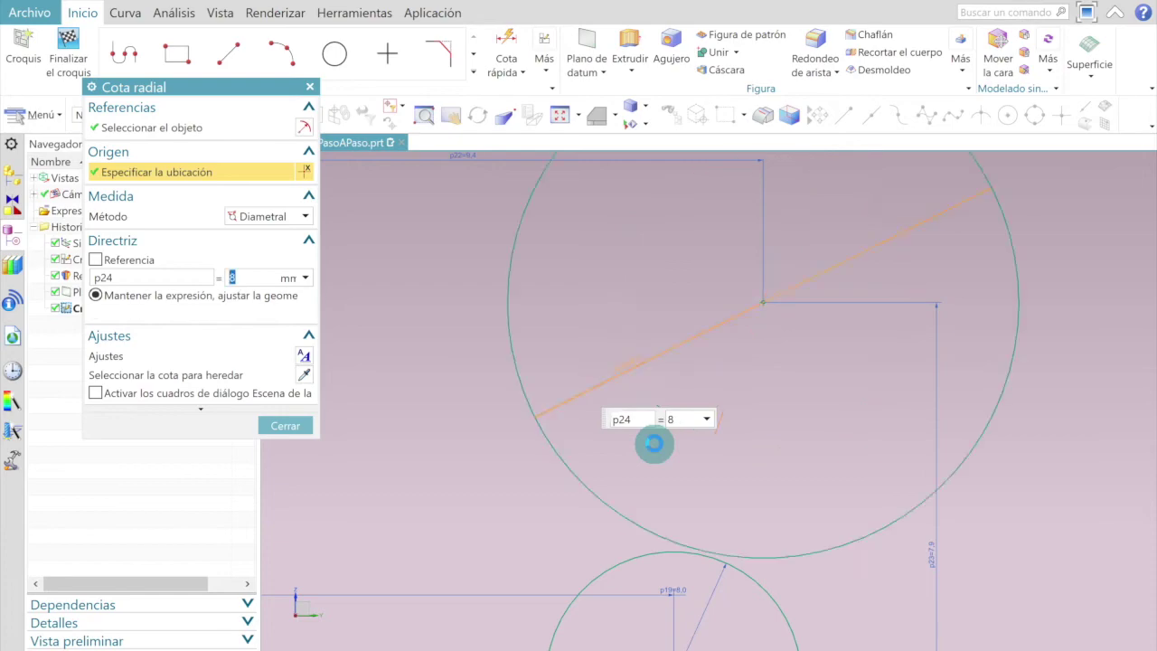
{"action": "left_click", "coordinate": [288, 426]}
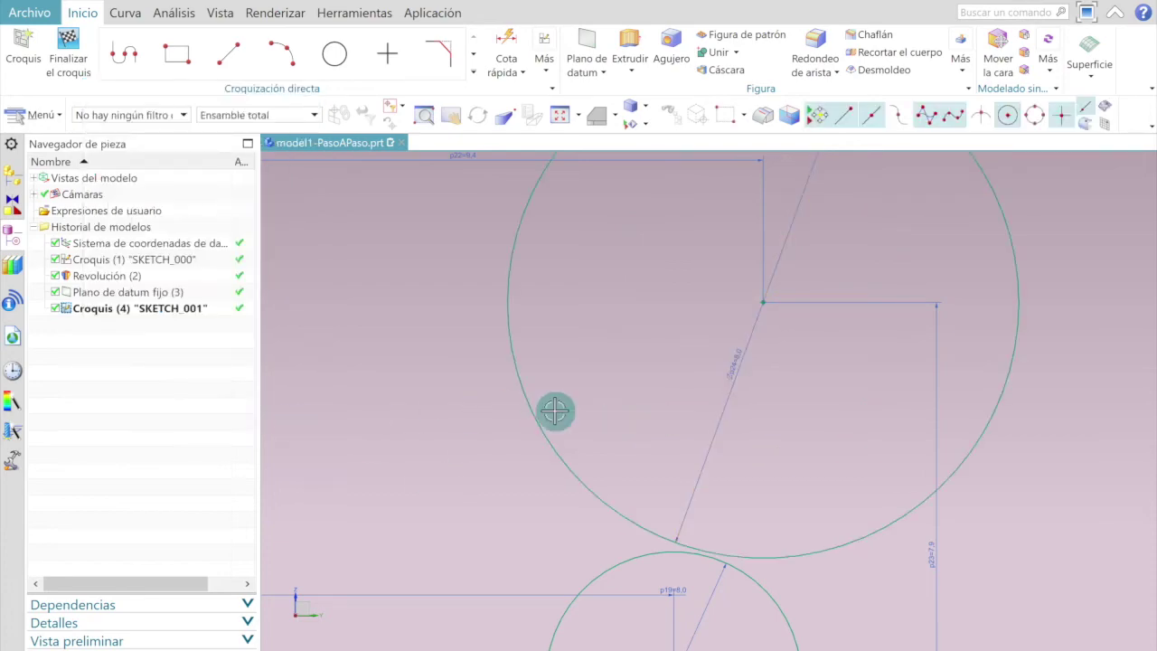
Step: Check the R30,6 arc's centre in the reference drawing, return to the NX sketch and place a point above the 8 mm circle
{"action": "scroll", "coordinate": [560, 403], "scroll_direction": "down", "scroll_amount": 3}
{"action": "key", "text": "alt+Tab"}
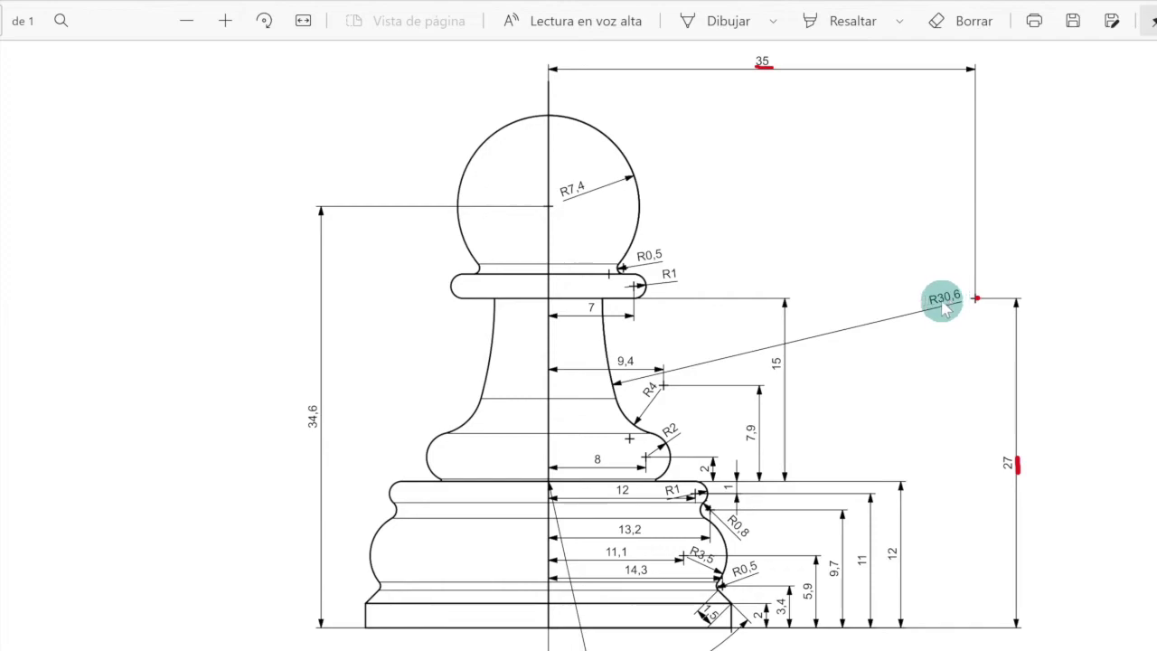
{"action": "key", "text": "alt+Tab"}
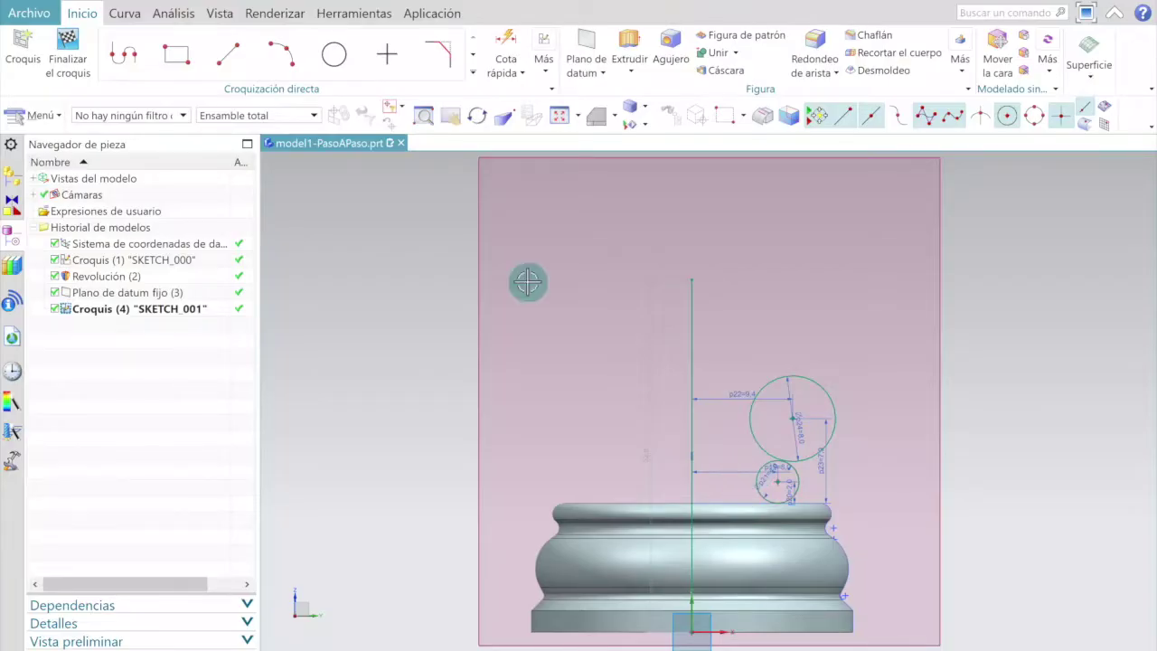
{"action": "left_click", "coordinate": [384, 53]}
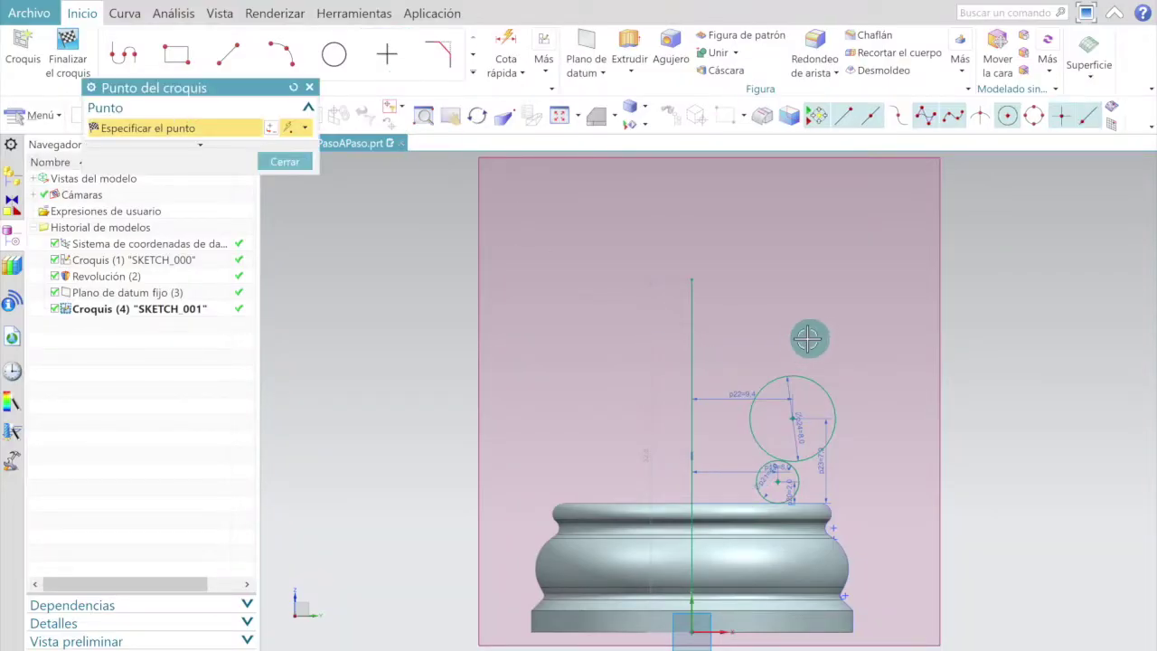
{"action": "scroll", "coordinate": [818, 366], "scroll_direction": "up", "scroll_amount": 2}
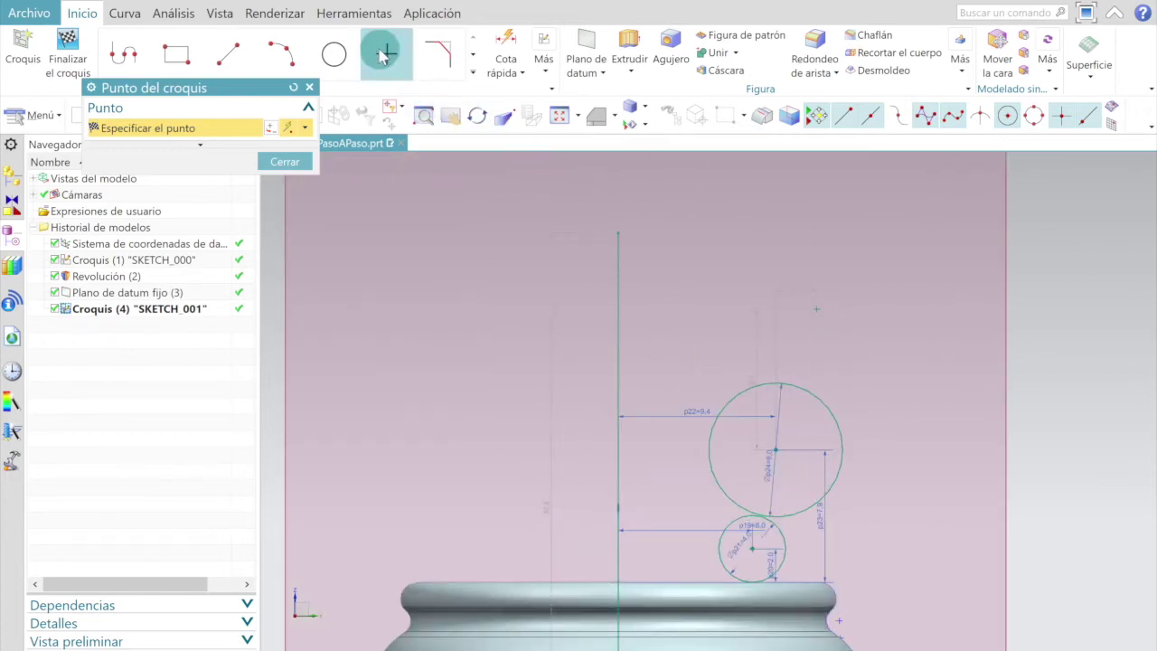
Step: Dimension the newly placed point's horizontal distance from the vertical centre line and set it to 35 mm
{"action": "left_click", "coordinate": [506, 41]}
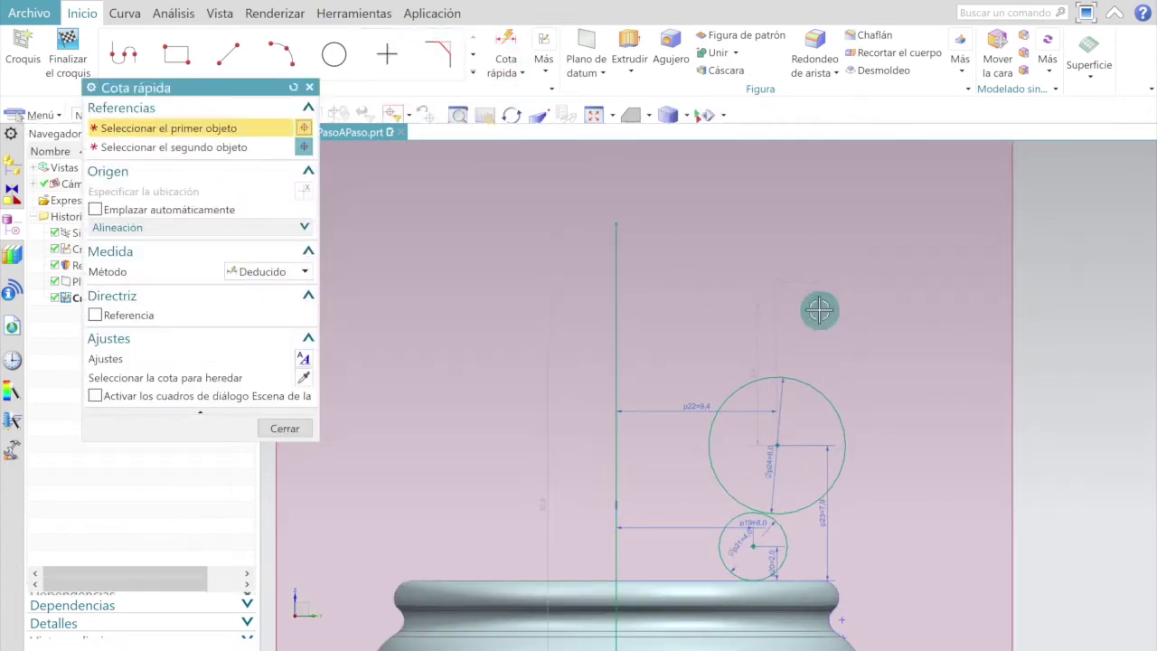
{"action": "left_click", "coordinate": [819, 302]}
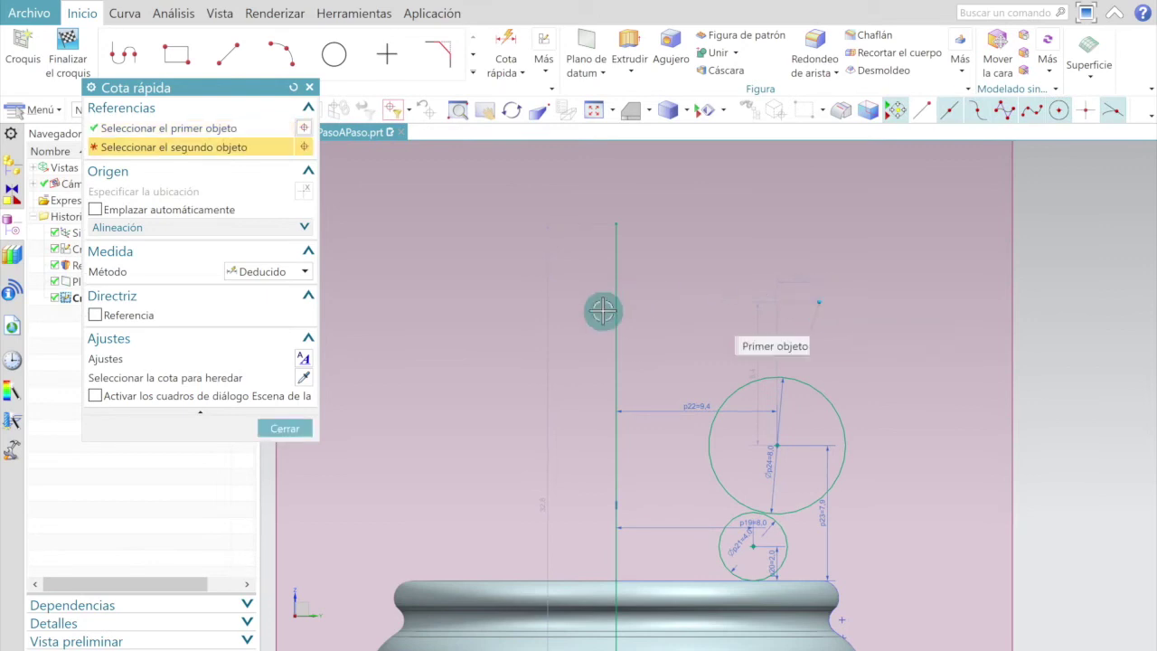
{"action": "left_click", "coordinate": [620, 311]}
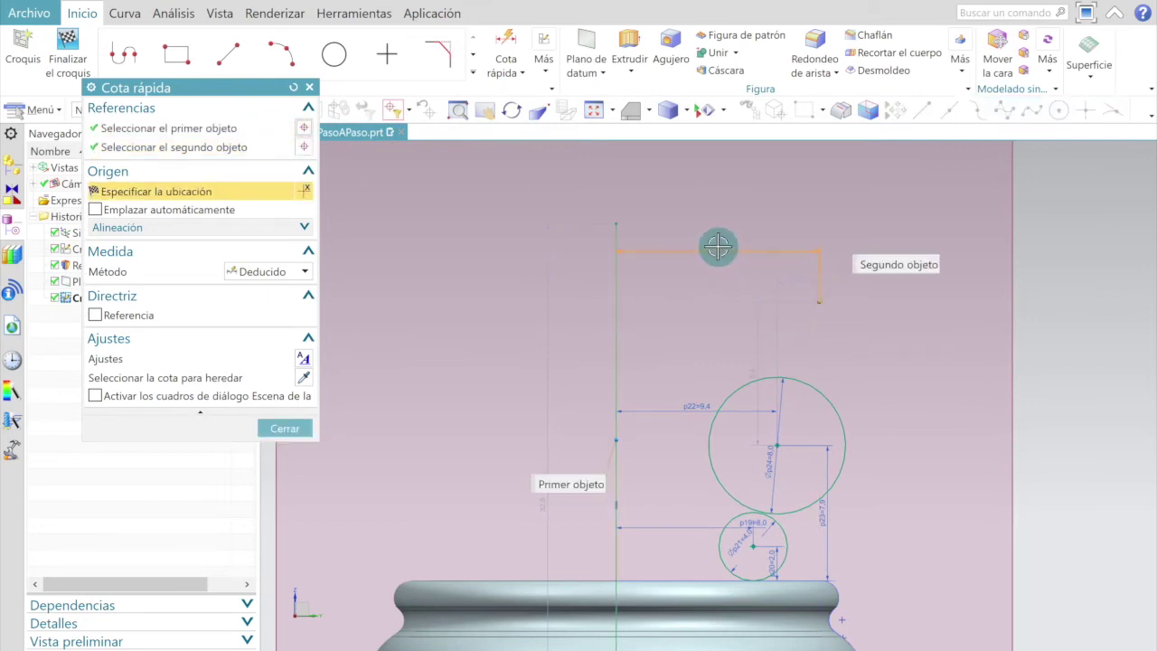
{"action": "left_click", "coordinate": [718, 246]}
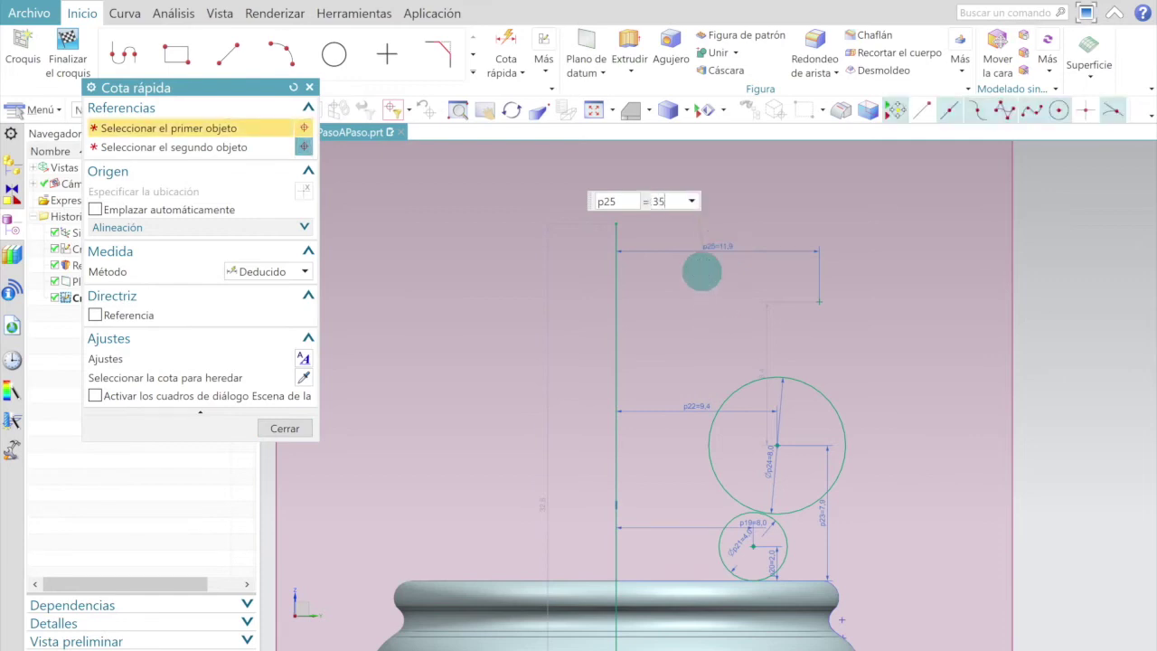
{"action": "type", "text": "35"}
{"action": "key", "text": "Return"}
{"action": "left_click", "coordinate": [283, 429]}
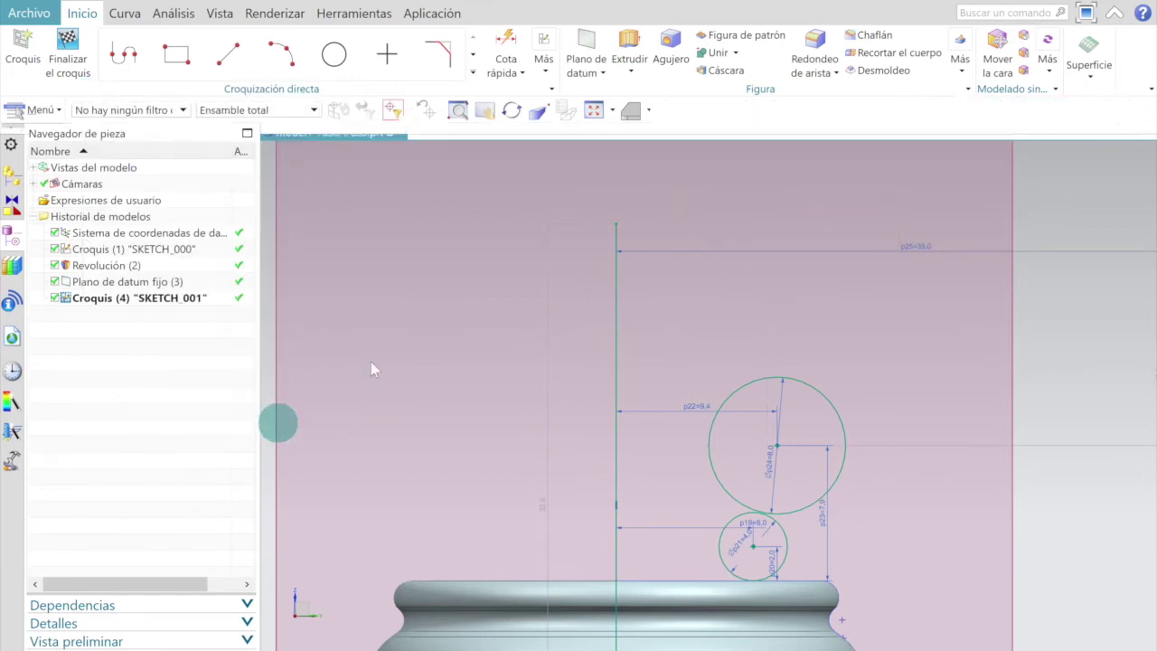
Step: Dimension the same point's height above the base's bottom edge and set it to 27 mm
{"action": "scroll", "coordinate": [762, 302], "scroll_direction": "up", "scroll_amount": 5}
{"action": "scroll", "coordinate": [599, 320], "scroll_direction": "down", "scroll_amount": 3}
{"action": "scroll", "coordinate": [667, 334], "scroll_direction": "up", "scroll_amount": 3}
{"action": "scroll", "coordinate": [666, 335], "scroll_direction": "down", "scroll_amount": 2}
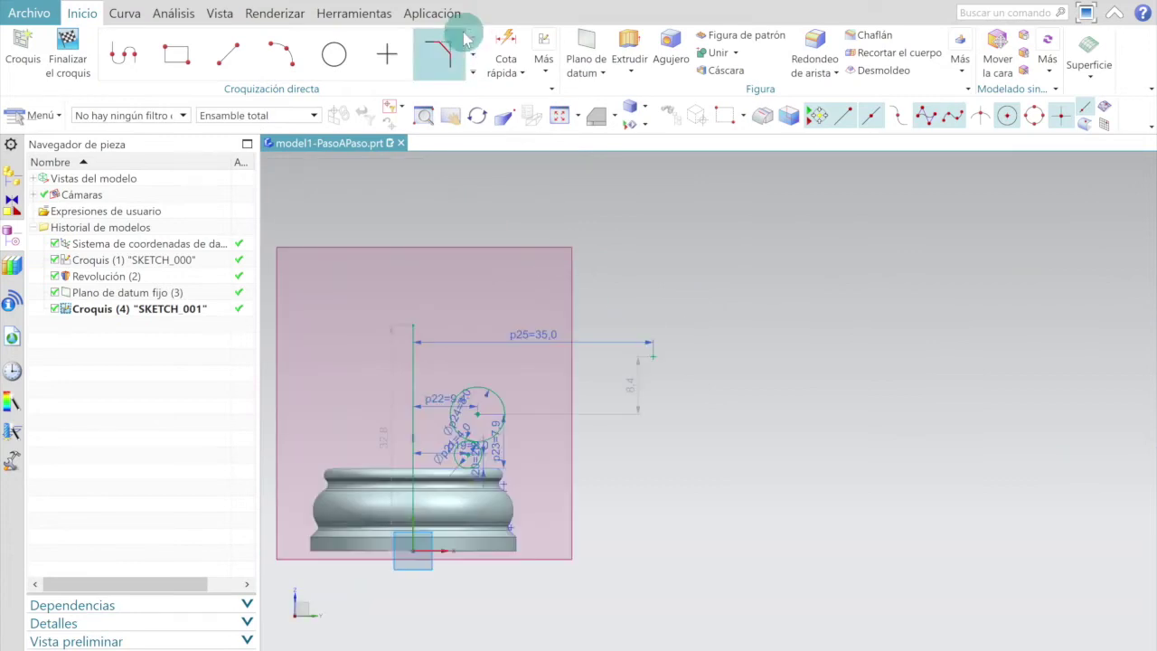
{"action": "left_click", "coordinate": [505, 53]}
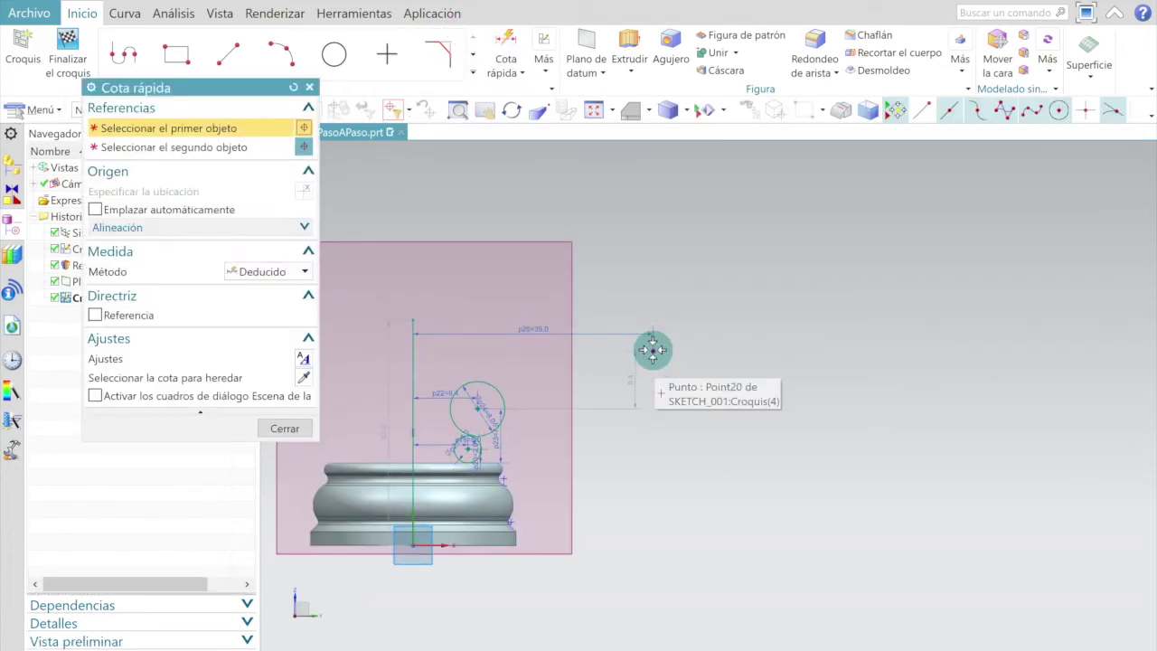
{"action": "left_click", "coordinate": [655, 357]}
{"action": "scroll", "coordinate": [530, 423], "scroll_direction": "down", "scroll_amount": 2}
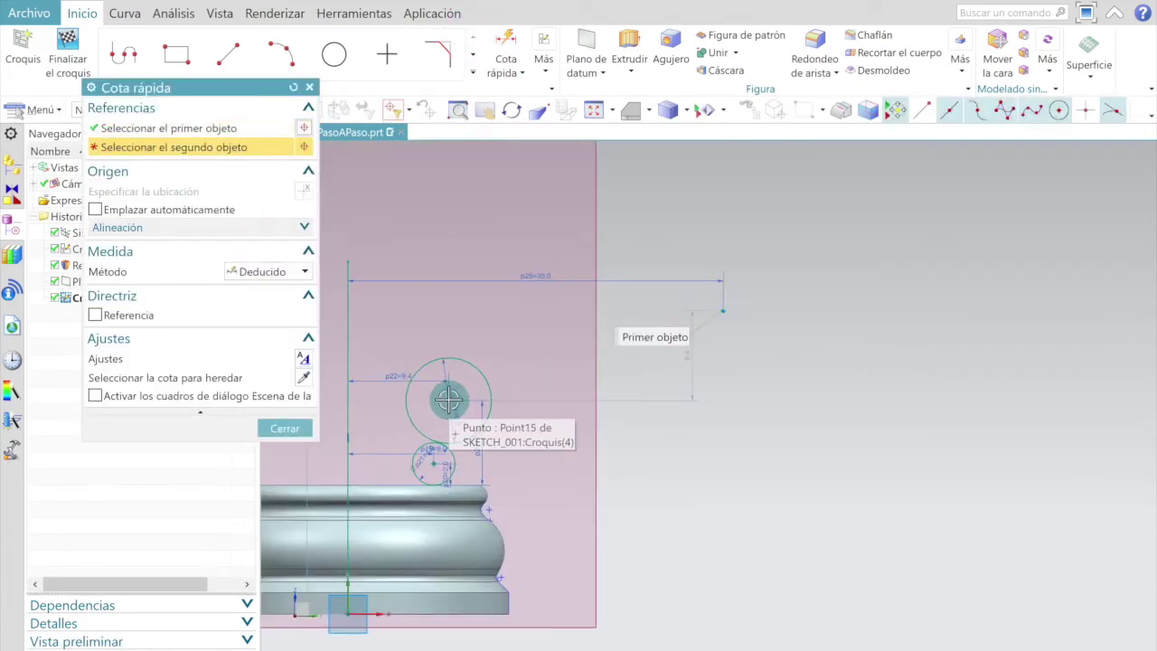
{"action": "scroll", "coordinate": [605, 465], "scroll_direction": "up", "scroll_amount": 1}
{"action": "scroll", "coordinate": [519, 563], "scroll_direction": "down", "scroll_amount": 1}
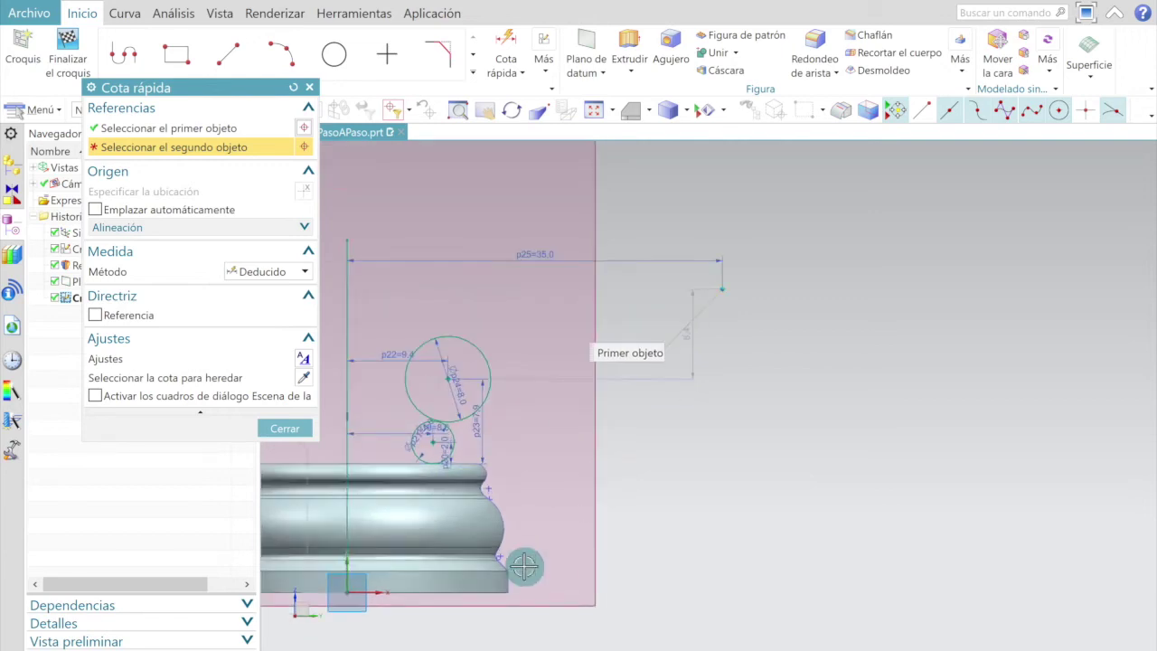
{"action": "left_click", "coordinate": [496, 594]}
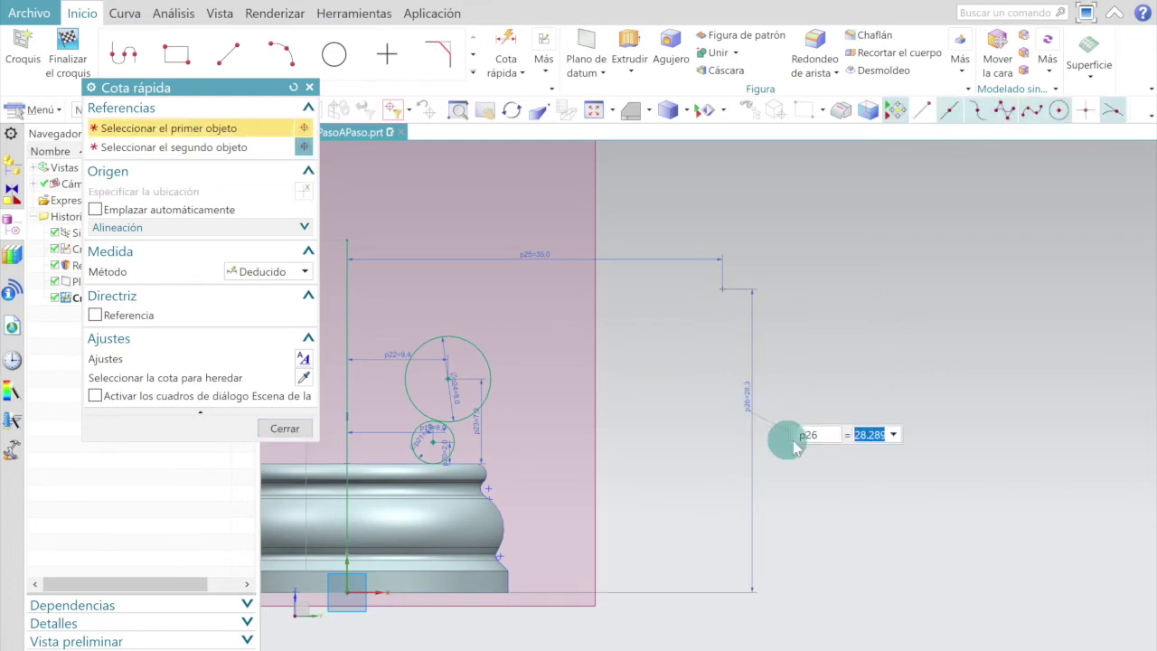
{"action": "key", "text": "Return"}
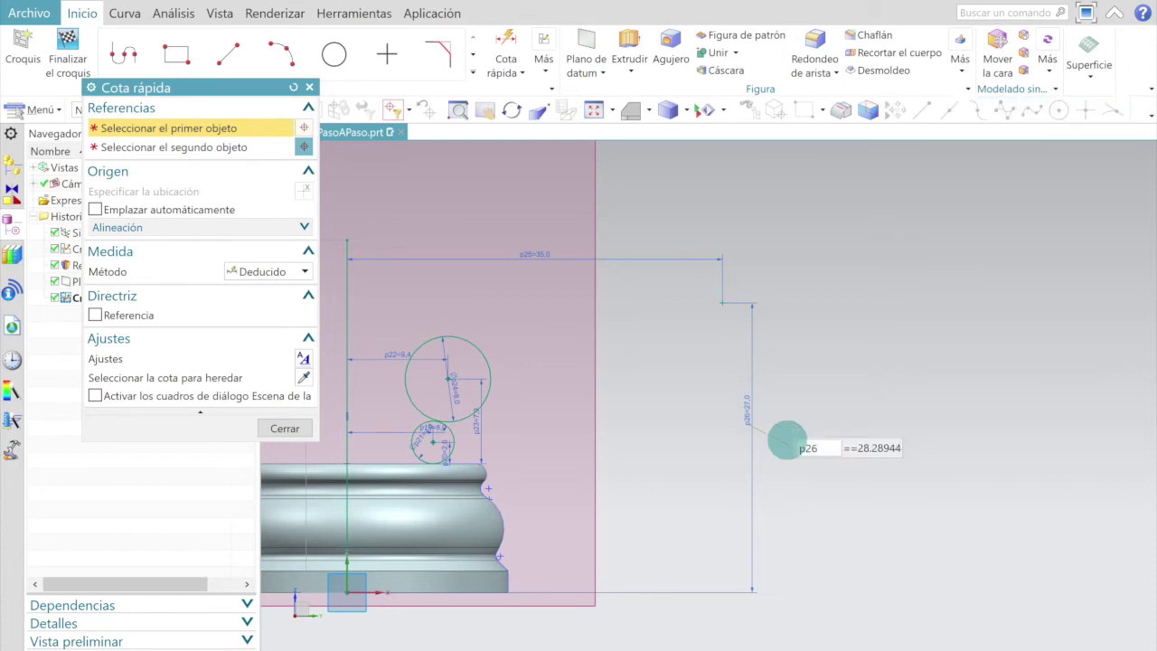
{"action": "left_click", "coordinate": [284, 428]}
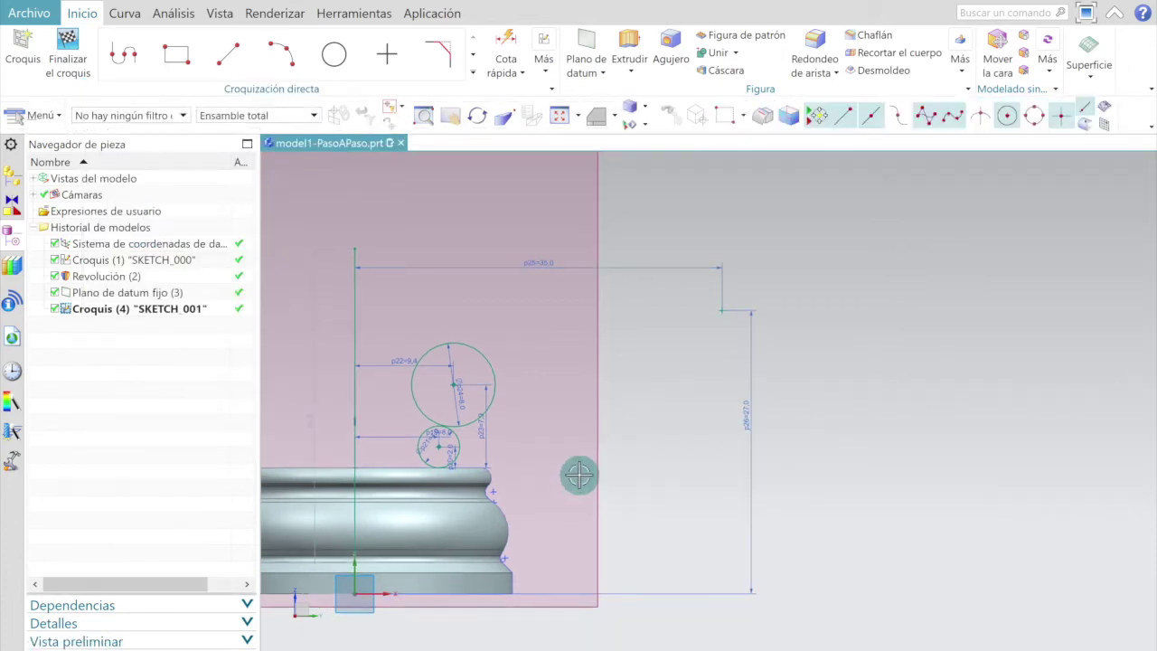
Step: Draw a circle about 15.4 mm in diameter centred on the outer point beyond the datum plane
{"action": "scroll", "coordinate": [538, 452], "scroll_direction": "down", "scroll_amount": 2}
{"action": "left_click", "coordinate": [321, 54]}
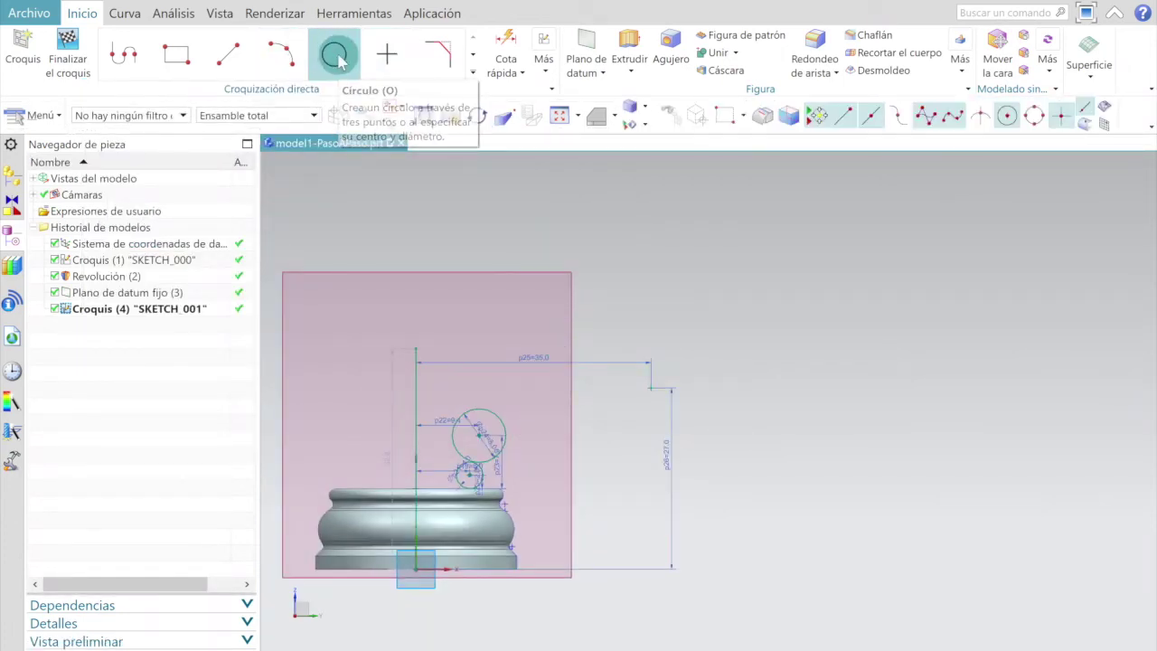
{"action": "left_click", "coordinate": [336, 56]}
{"action": "left_click", "coordinate": [651, 388]}
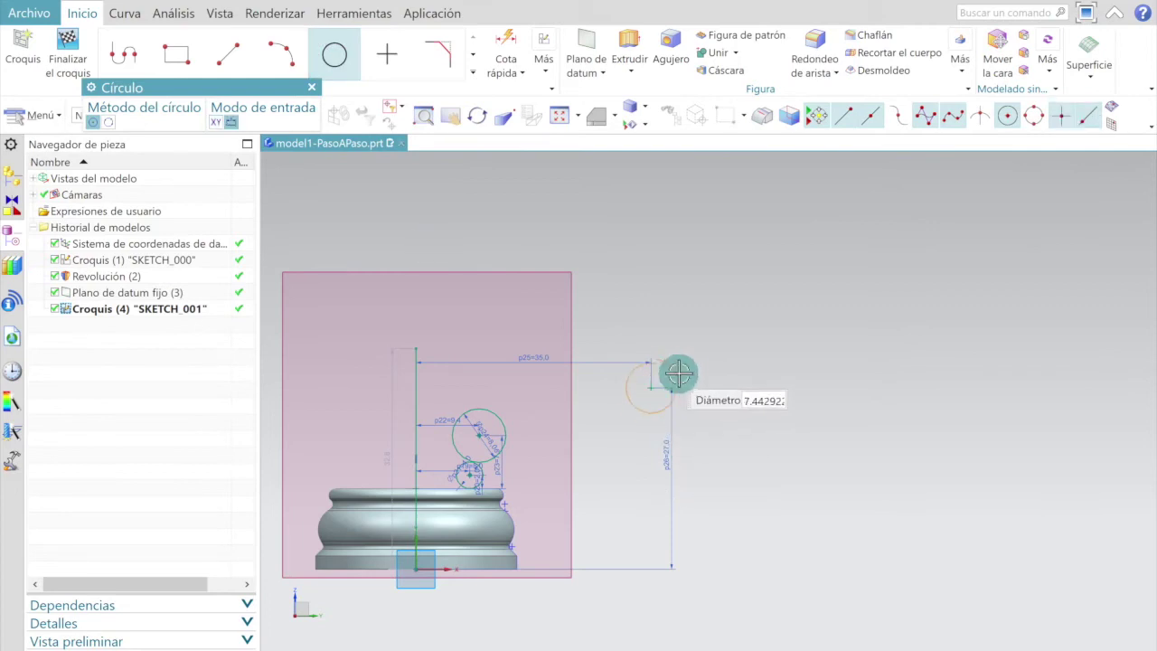
{"action": "left_click", "coordinate": [699, 372]}
{"action": "scroll", "coordinate": [611, 442], "scroll_direction": "up", "scroll_amount": 3}
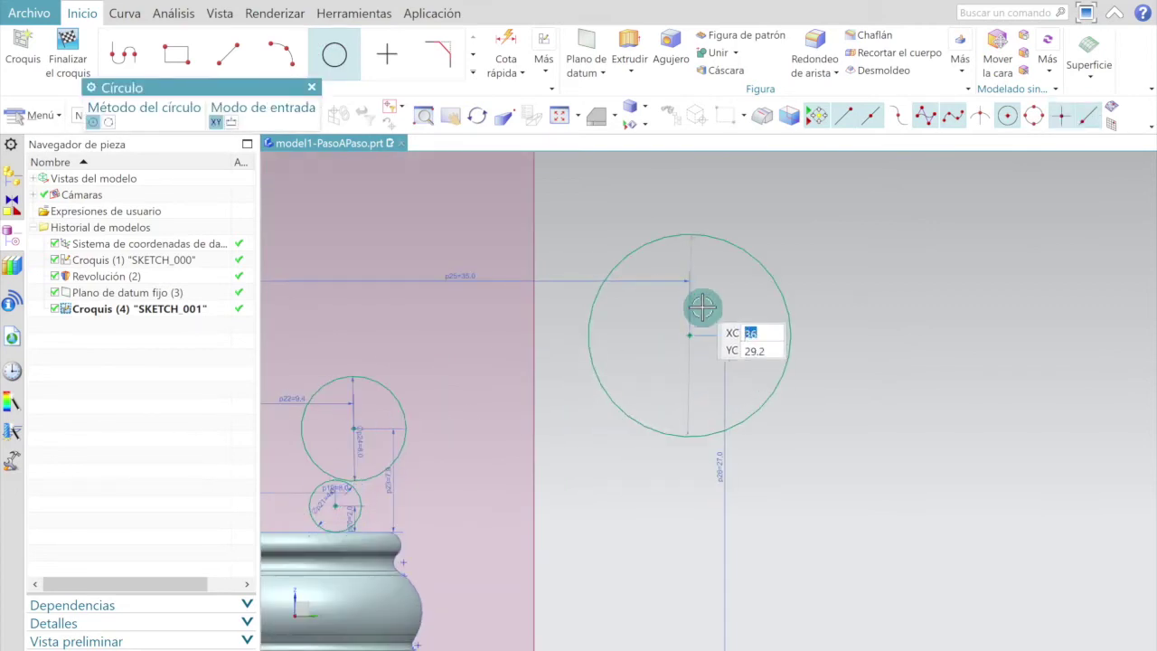
{"action": "key", "text": "Escape"}
Step: Set the diameter of the circle around the outer point to 61.2 mm
{"action": "left_click_drag", "start_coordinate": [695, 247], "coordinate": [726, 292]}
{"action": "scroll", "coordinate": [726, 292], "scroll_direction": "up", "scroll_amount": 2}
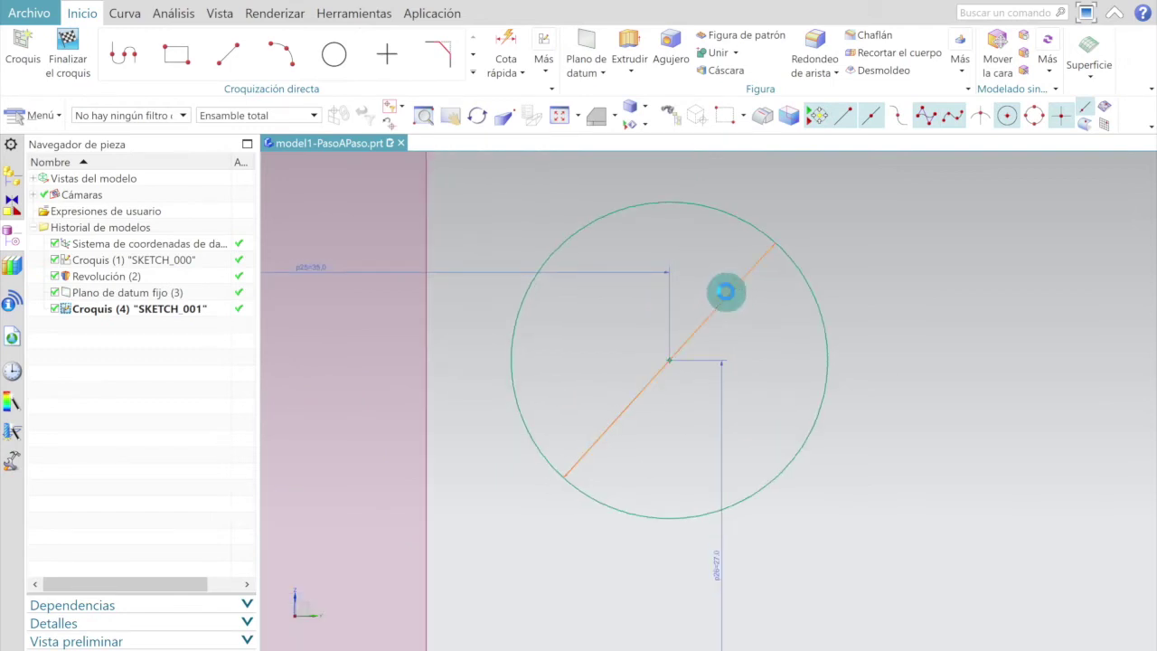
{"action": "left_click", "coordinate": [726, 292]}
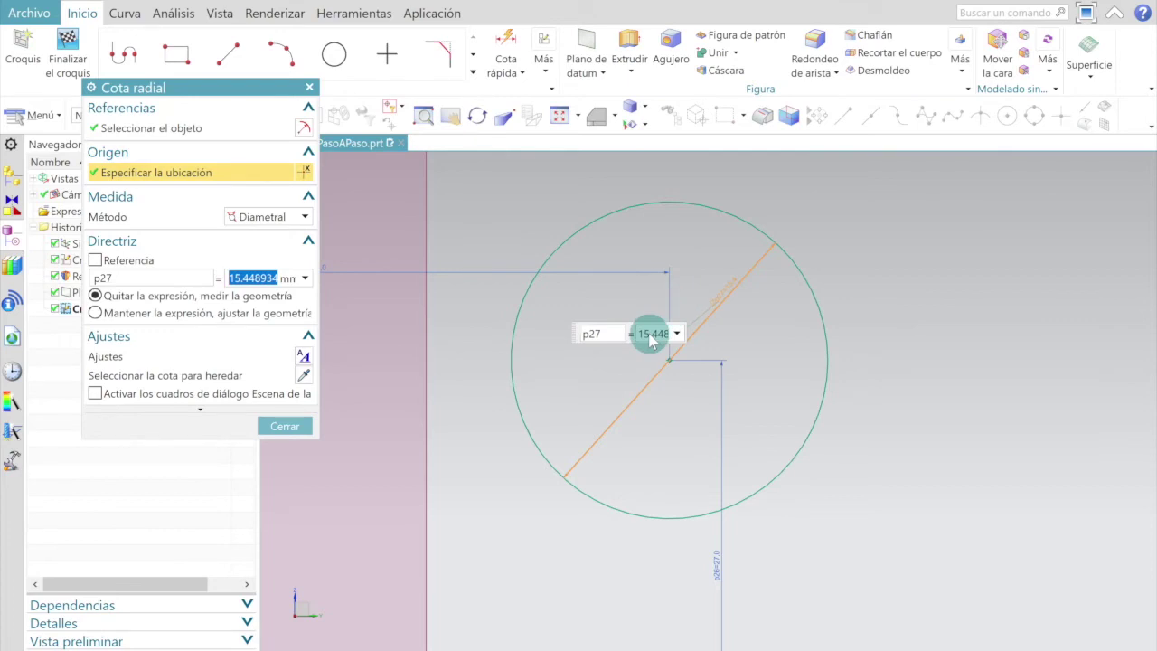
{"action": "type", "text": "61.2"}
{"action": "key", "text": "Return"}
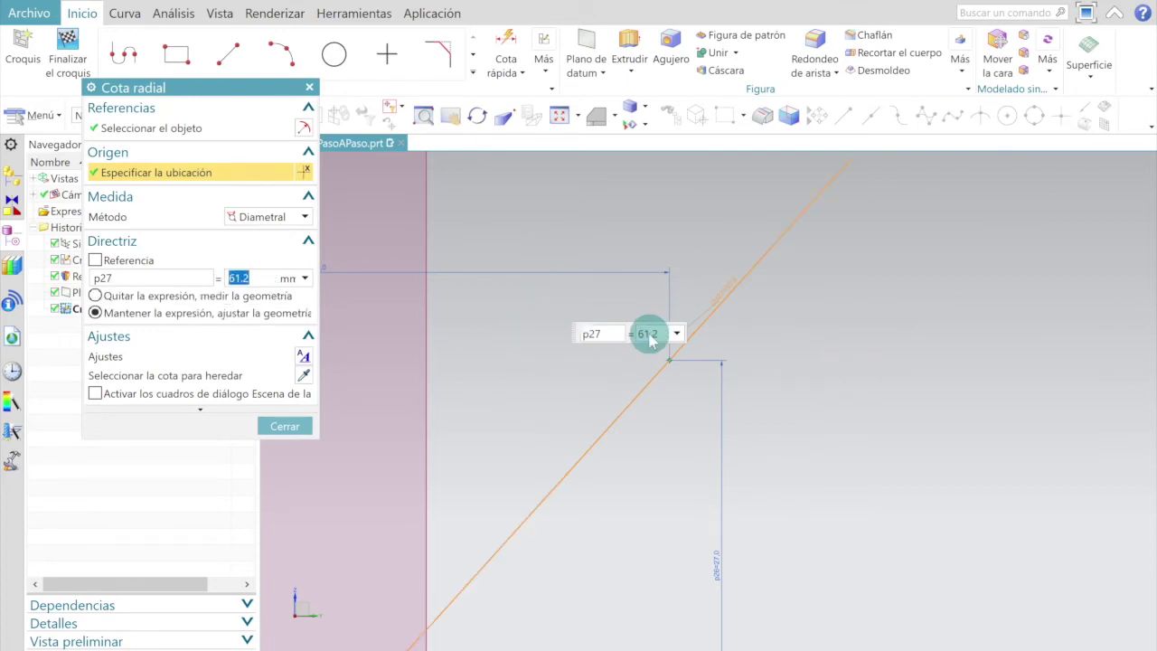
{"action": "left_click", "coordinate": [285, 426]}
{"action": "scroll", "coordinate": [746, 395], "scroll_direction": "down", "scroll_amount": 4}
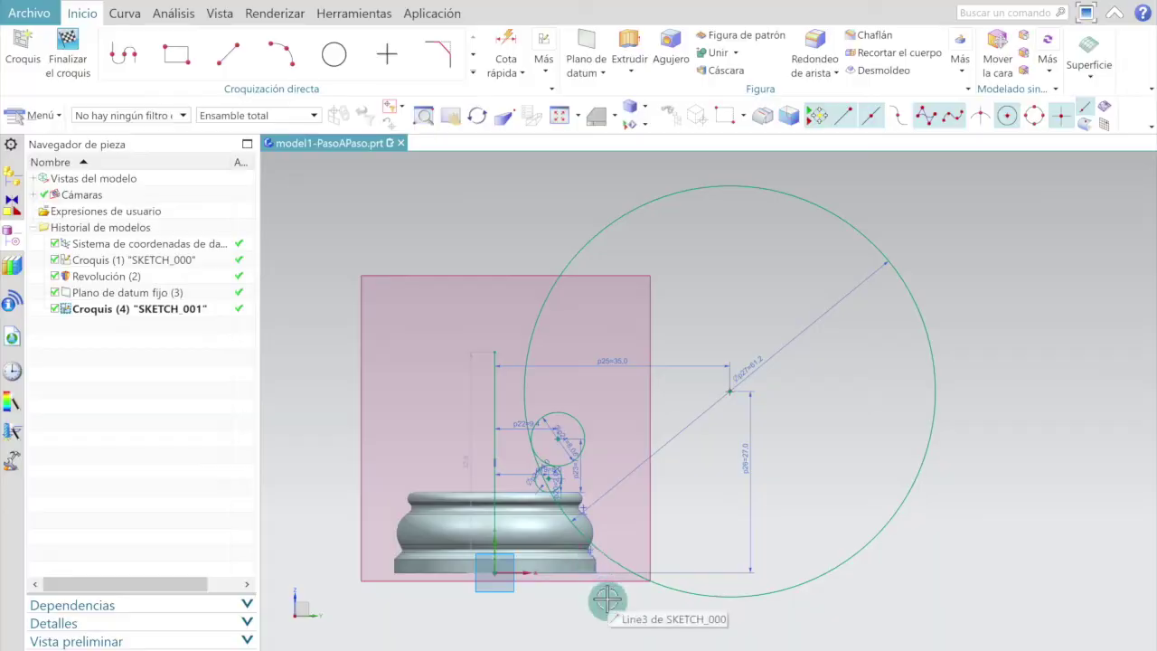
Step: Check the upper R1 arc's centre in the reference drawing, return to the NX sketch and place a point about 3.9 mm from the centre line, above its upper end
{"action": "key", "text": "alt+Tab"}
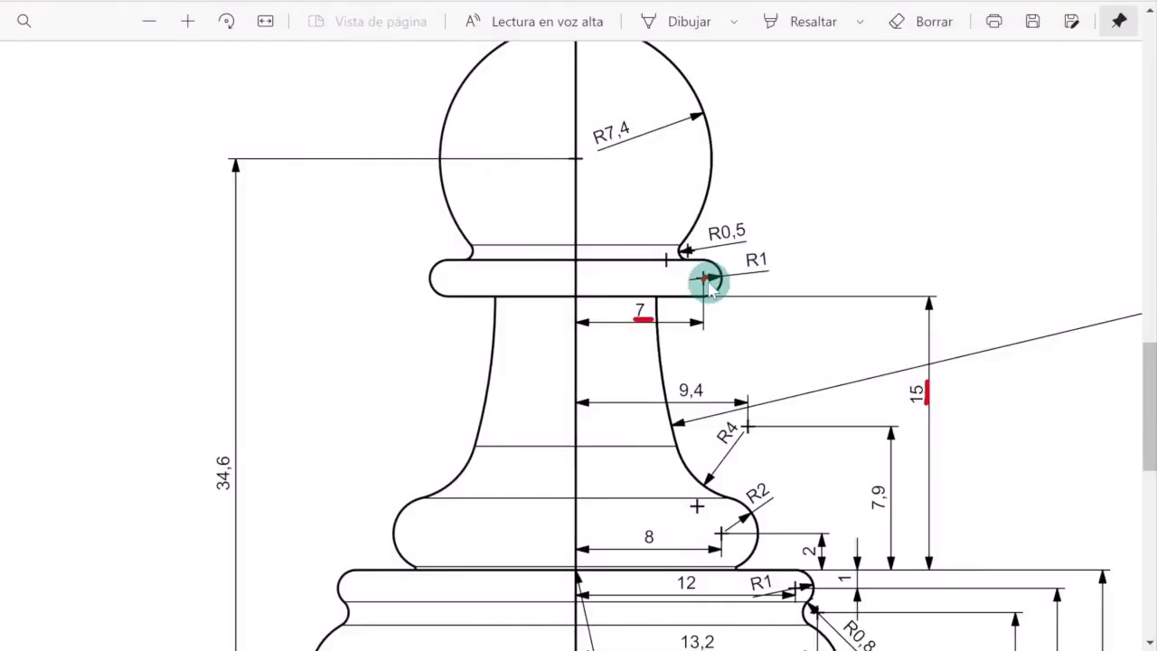
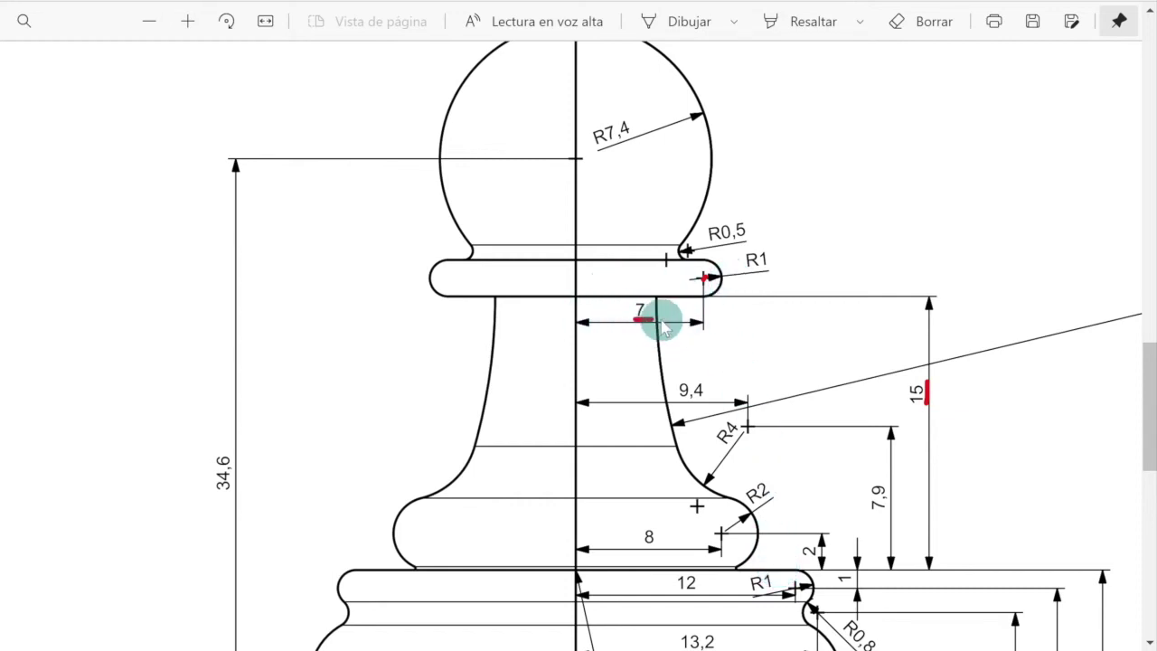
{"action": "key", "text": "alt+Tab"}
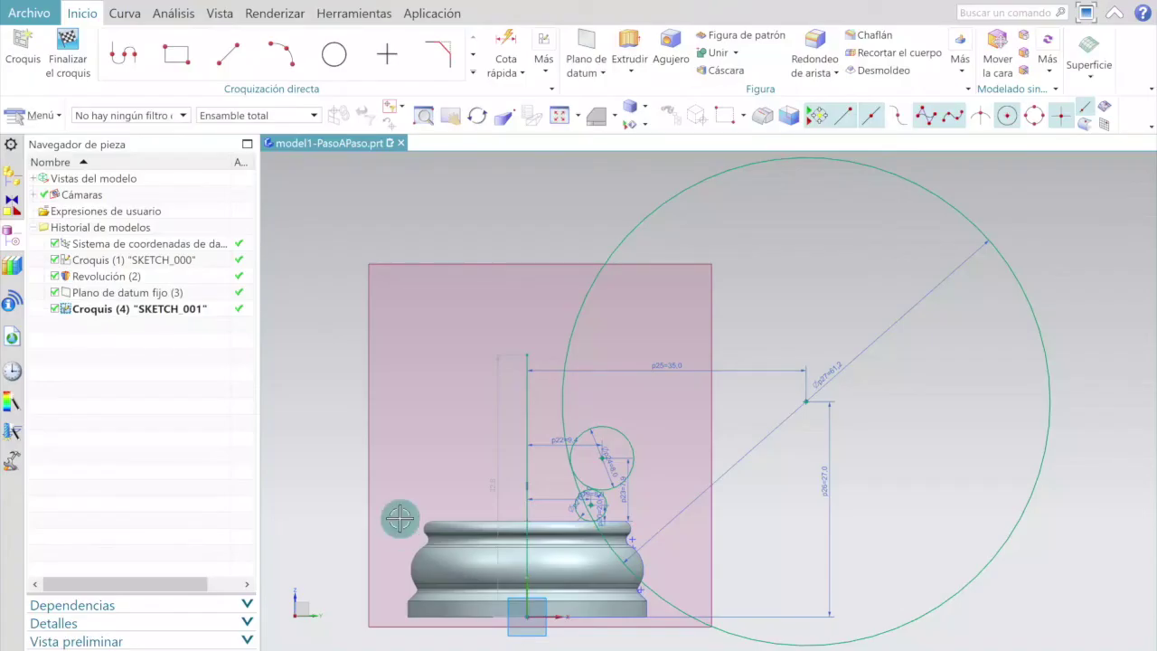
{"action": "left_click", "coordinate": [386, 53]}
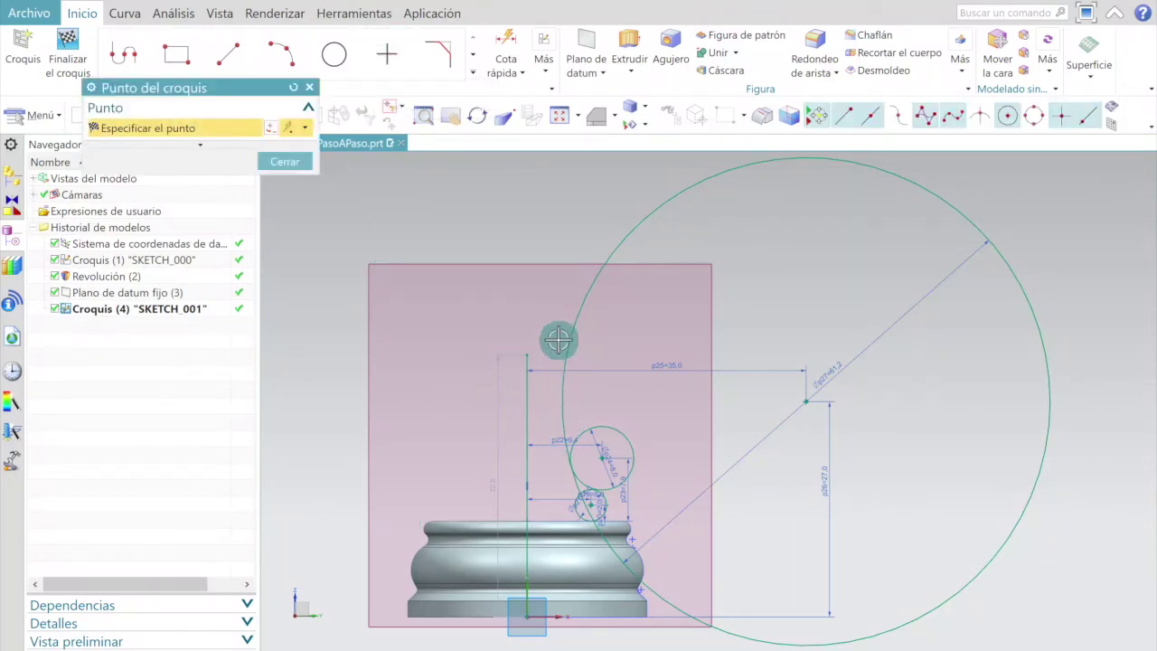
{"action": "scroll", "coordinate": [530, 460], "scroll_direction": "up", "scroll_amount": 3}
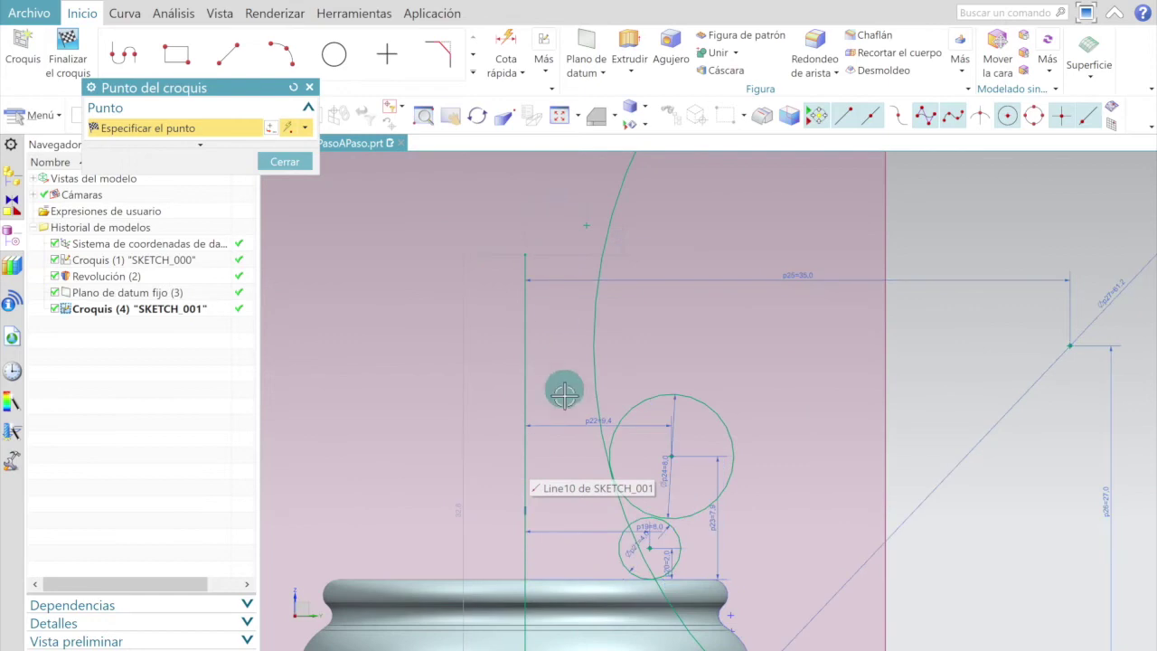
{"action": "scroll", "coordinate": [573, 227], "scroll_direction": "down", "scroll_amount": 1}
{"action": "scroll", "coordinate": [535, 212], "scroll_direction": "up", "scroll_amount": 4}
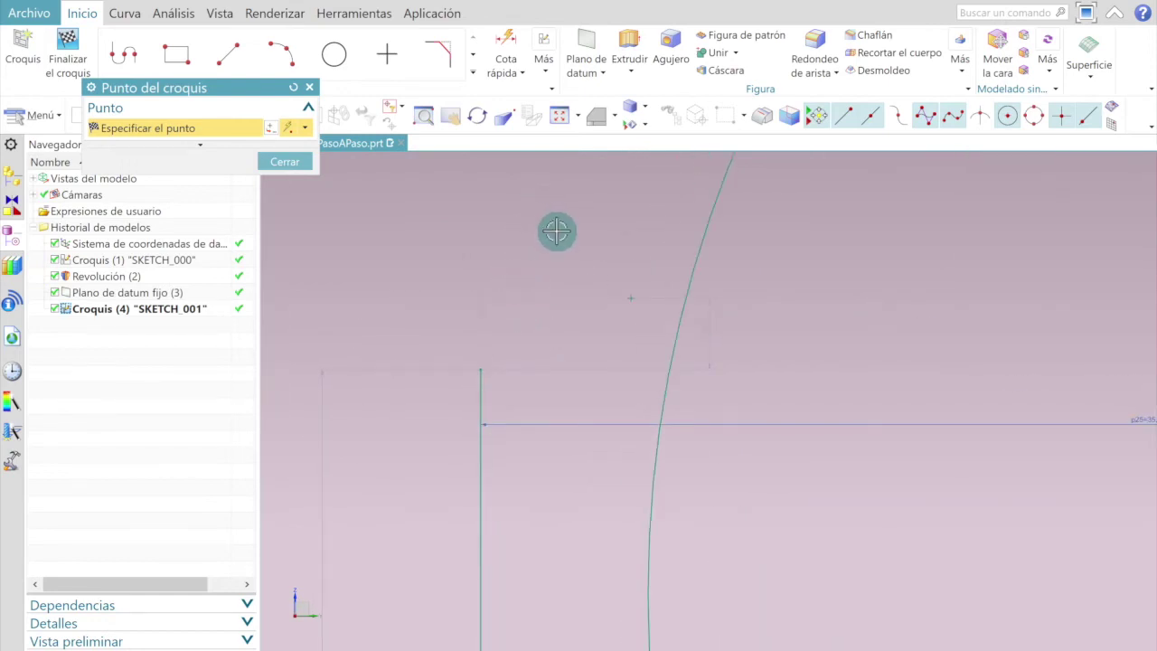
{"action": "key", "text": "Escape"}
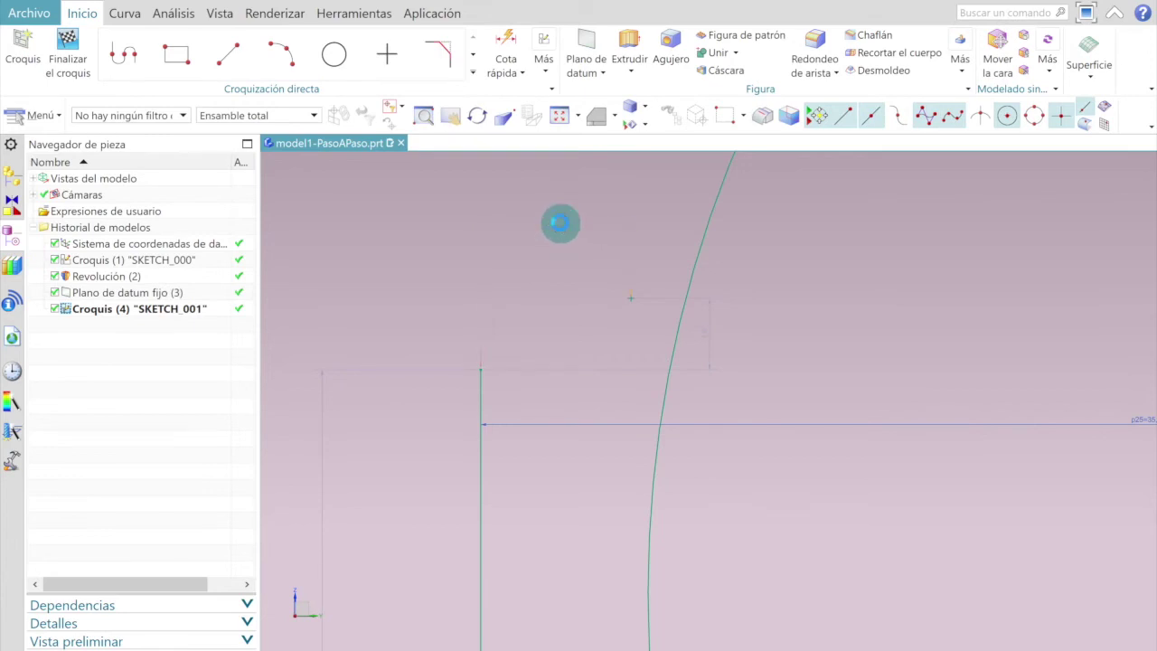
Step: Set the upper point's horizontal distance from the vertical centre line to 7 mm
{"action": "double_click", "coordinate": [560, 224]}
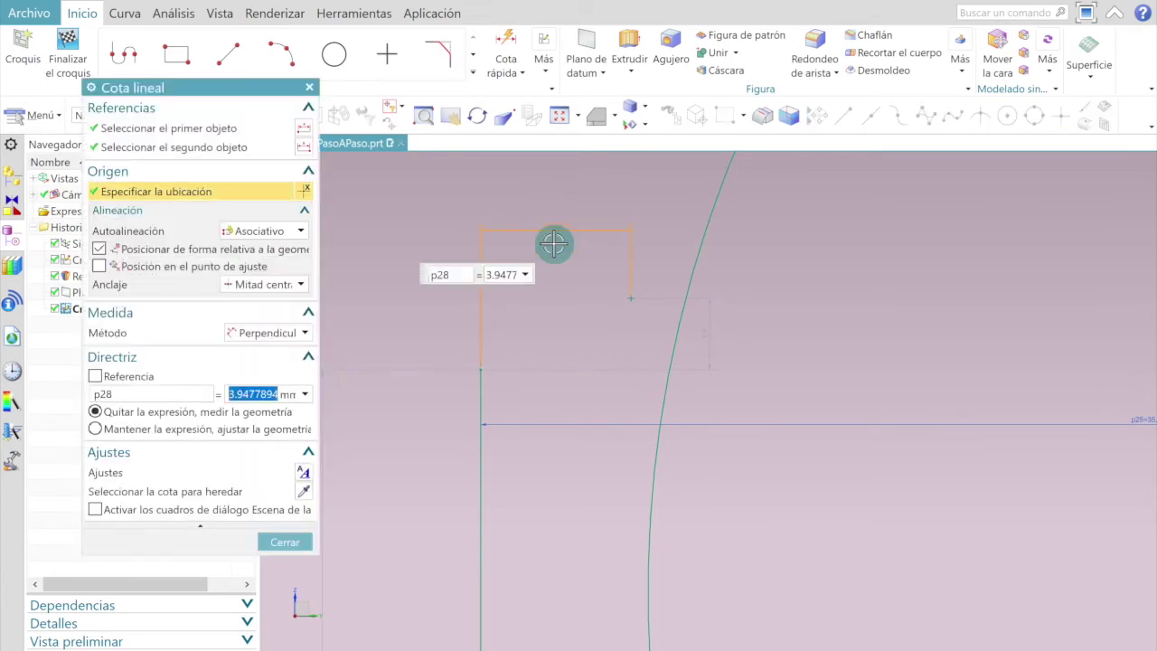
{"action": "key", "text": "Return"}
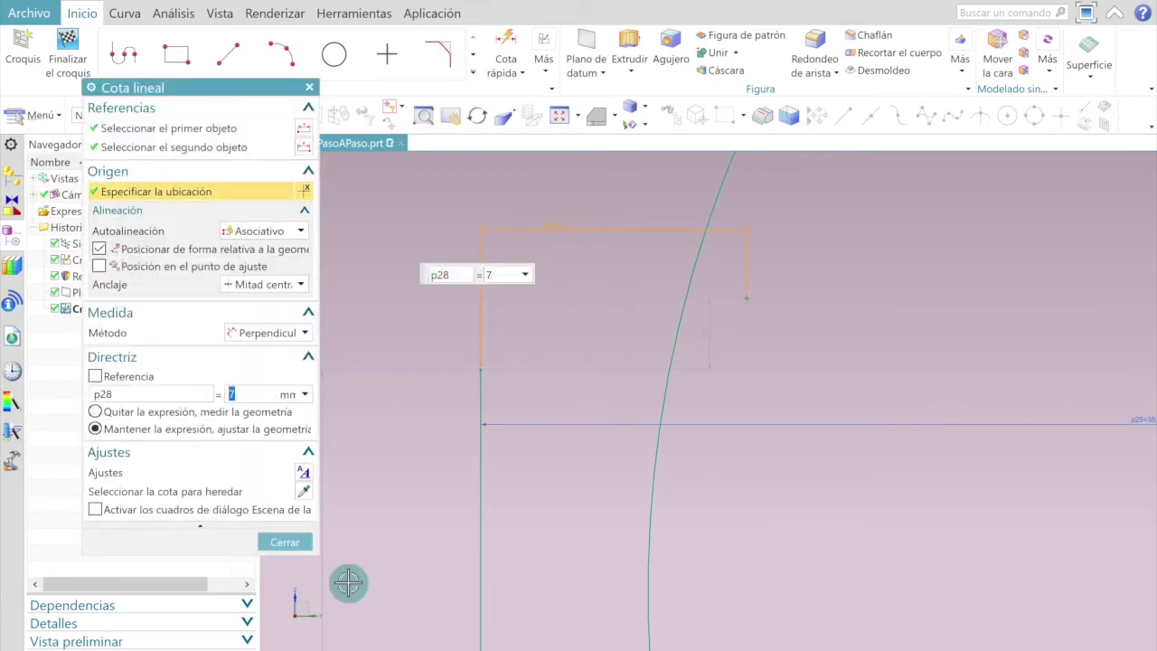
{"action": "left_click", "coordinate": [281, 550]}
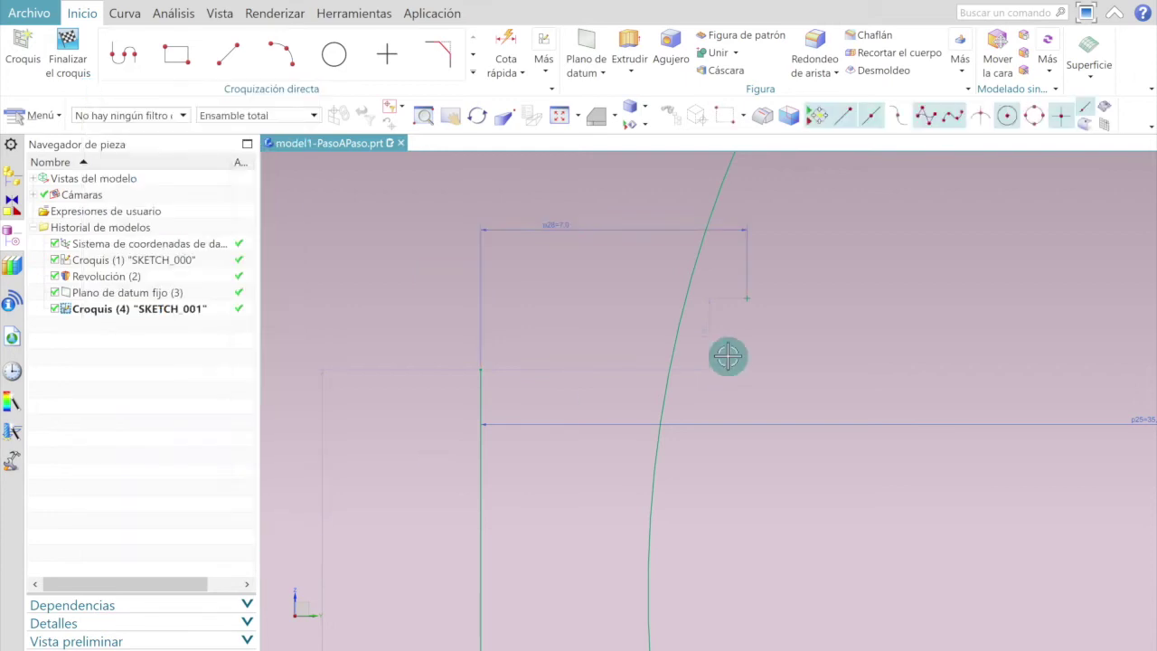
Step: Dimension the upper point's vertical distance from the top edge of the revolved base as 16 mm
{"action": "scroll", "coordinate": [728, 356], "scroll_direction": "down", "scroll_amount": 3}
{"action": "left_click", "coordinate": [508, 43]}
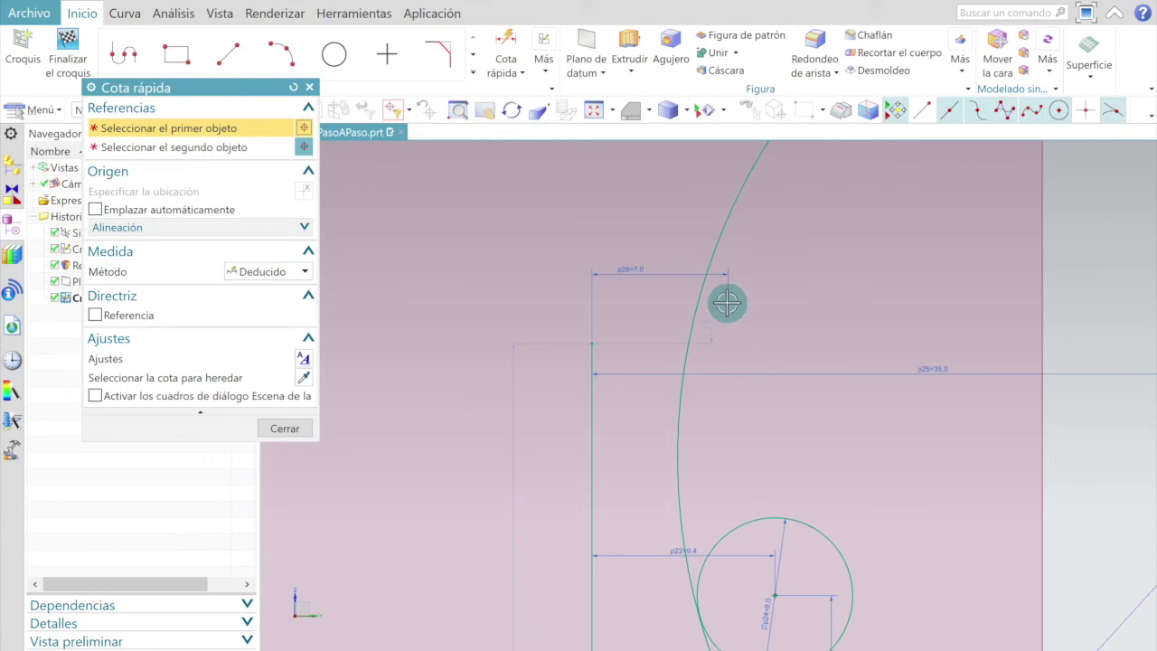
{"action": "left_click", "coordinate": [727, 305]}
{"action": "scroll", "coordinate": [727, 305], "scroll_direction": "down", "scroll_amount": 2}
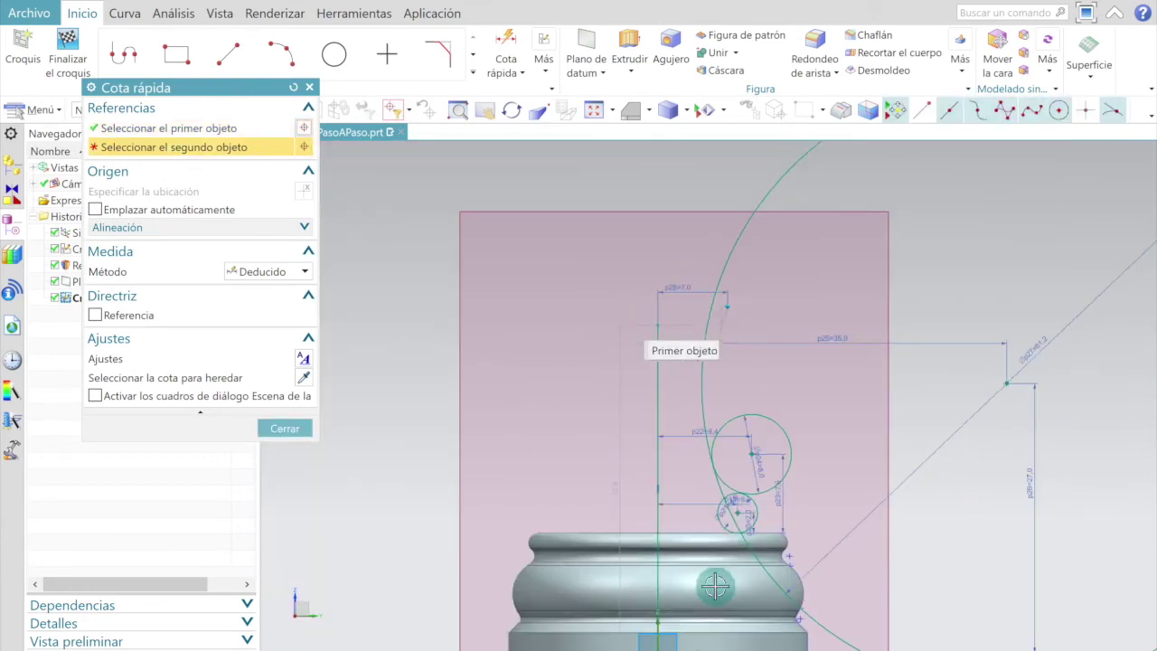
{"action": "scroll", "coordinate": [714, 587], "scroll_direction": "up", "scroll_amount": 2}
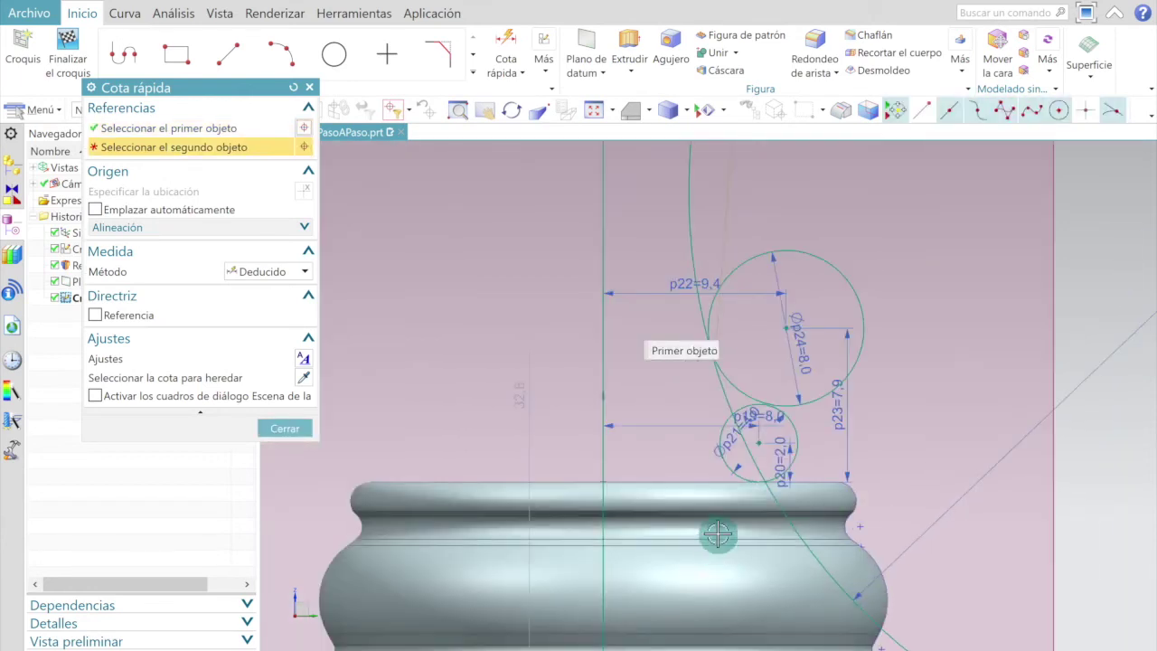
{"action": "left_click", "coordinate": [712, 481]}
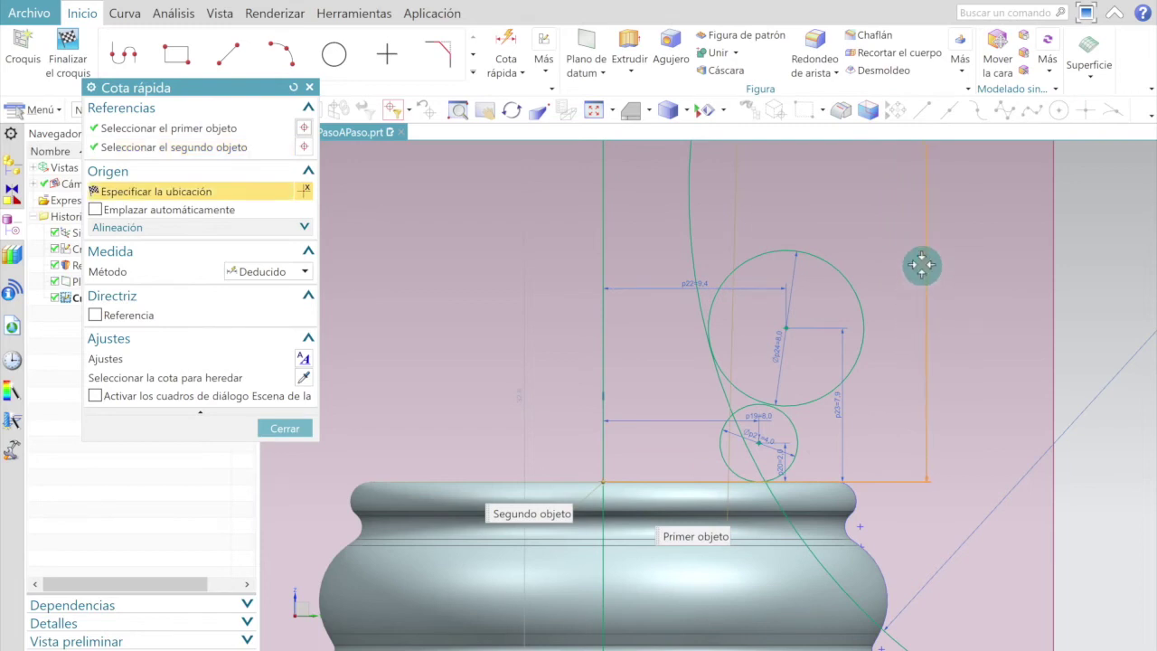
{"action": "scroll", "coordinate": [922, 265], "scroll_direction": "down", "scroll_amount": 3}
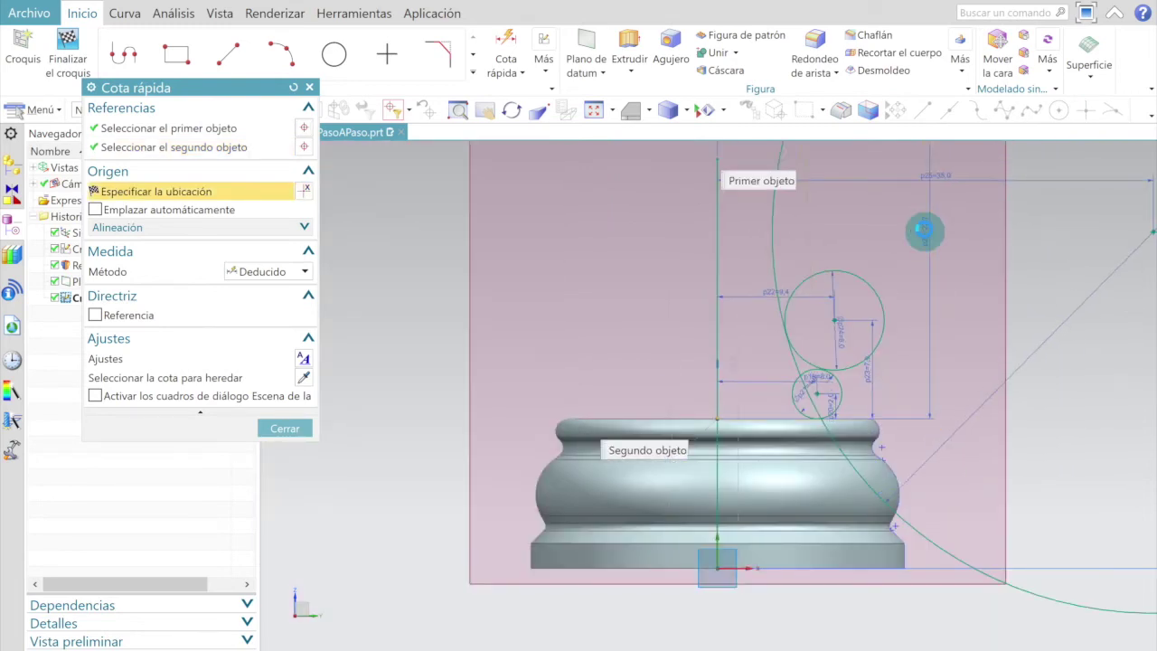
{"action": "left_click", "coordinate": [924, 233]}
{"action": "scroll", "coordinate": [924, 253], "scroll_direction": "down", "scroll_amount": 1}
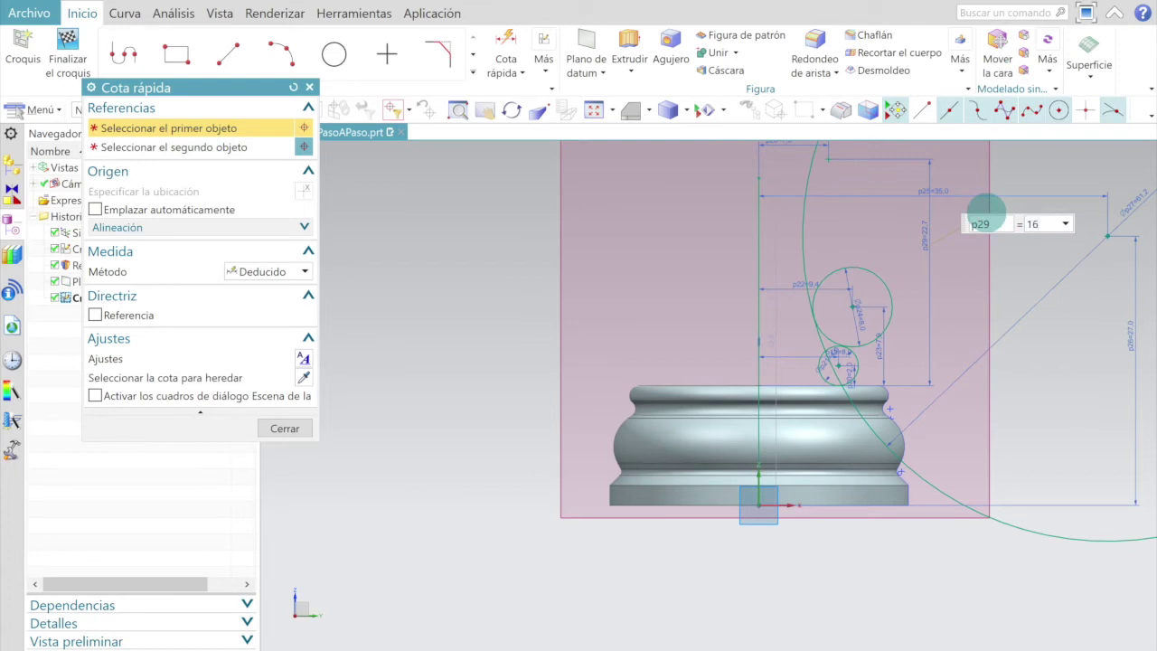
{"action": "key", "text": "Return"}
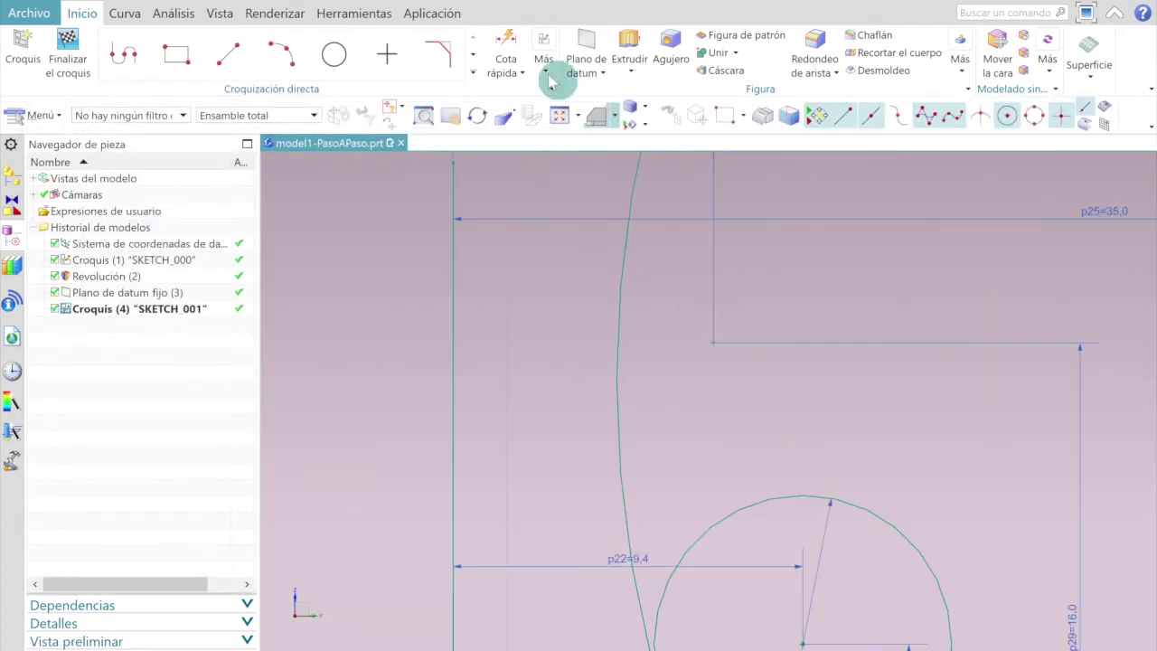
Step: Draw a circle about 0.6 mm in diameter centred on the upper point
{"action": "left_click", "coordinate": [334, 54]}
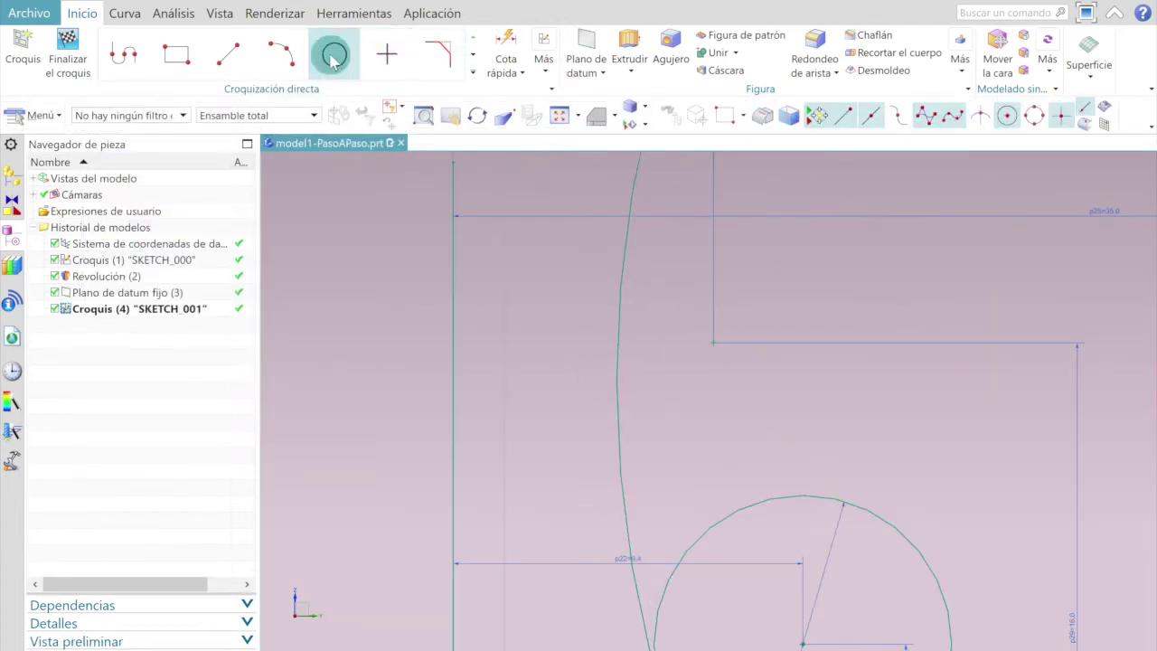
{"action": "scroll", "coordinate": [795, 258], "scroll_direction": "up", "scroll_amount": 3}
{"action": "scroll", "coordinate": [637, 384], "scroll_direction": "down", "scroll_amount": 1}
{"action": "scroll", "coordinate": [660, 372], "scroll_direction": "up", "scroll_amount": 3}
{"action": "left_click", "coordinate": [576, 449]}
{"action": "left_click", "coordinate": [621, 411]}
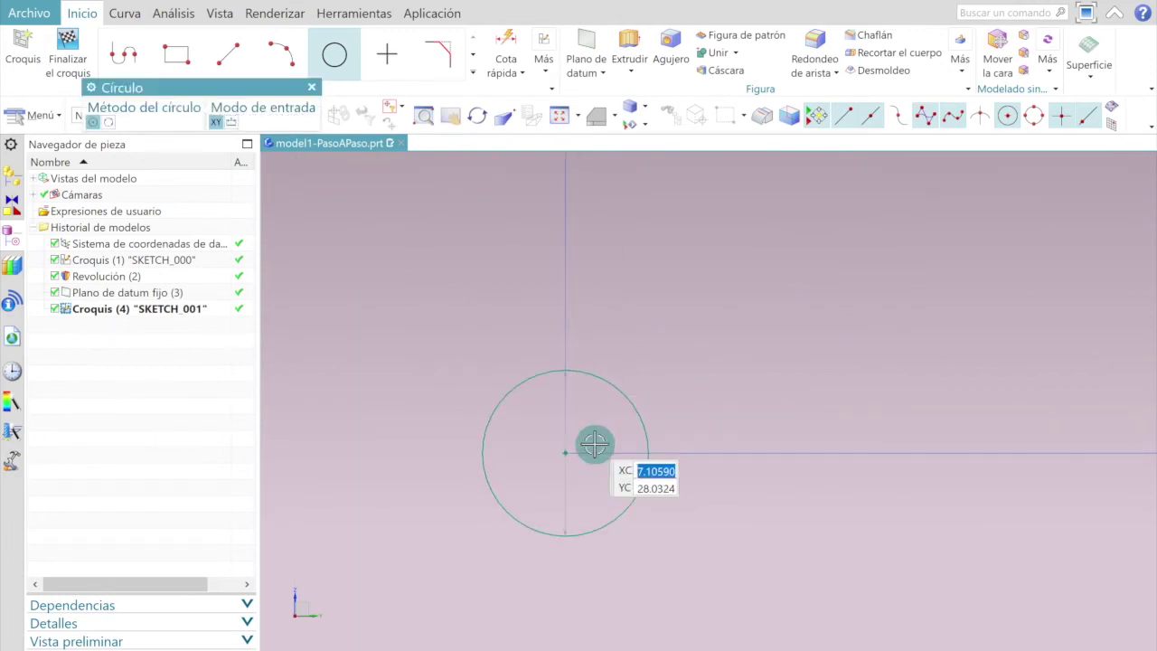
{"action": "key", "text": "Escape"}
Step: Set the diameter of the small circle around the upper point to 2 mm
{"action": "scroll", "coordinate": [594, 444], "scroll_direction": "up", "scroll_amount": 1}
{"action": "left_click_drag", "start_coordinate": [569, 398], "coordinate": [596, 416]}
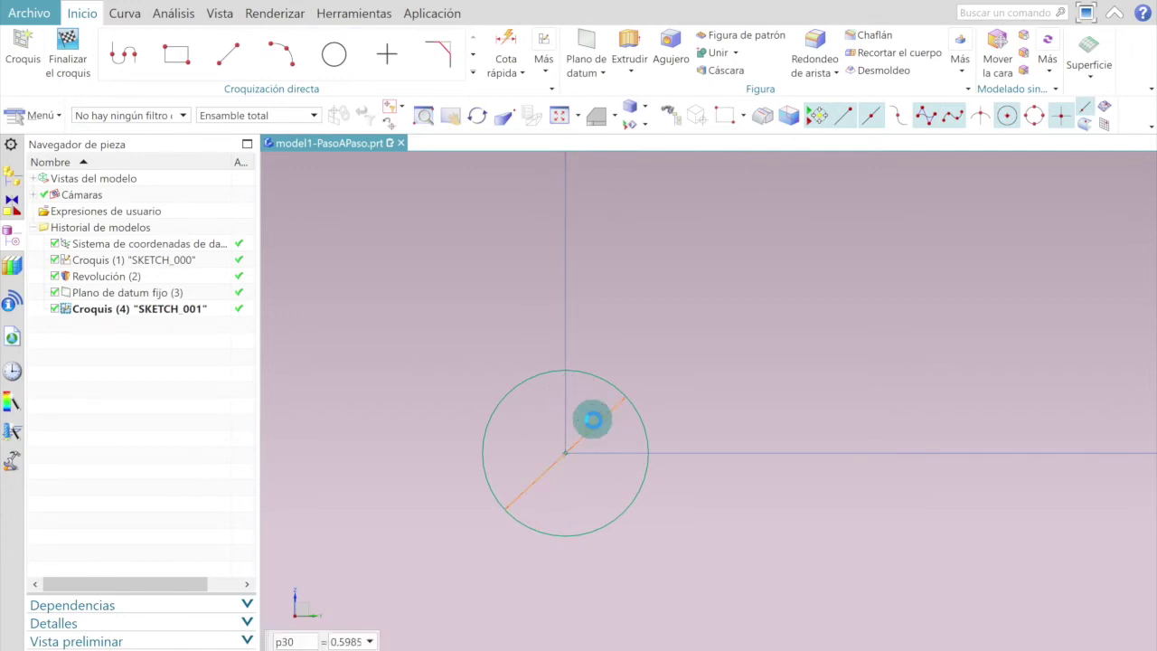
{"action": "double_click", "coordinate": [592, 419]}
{"action": "key", "text": "Return"}
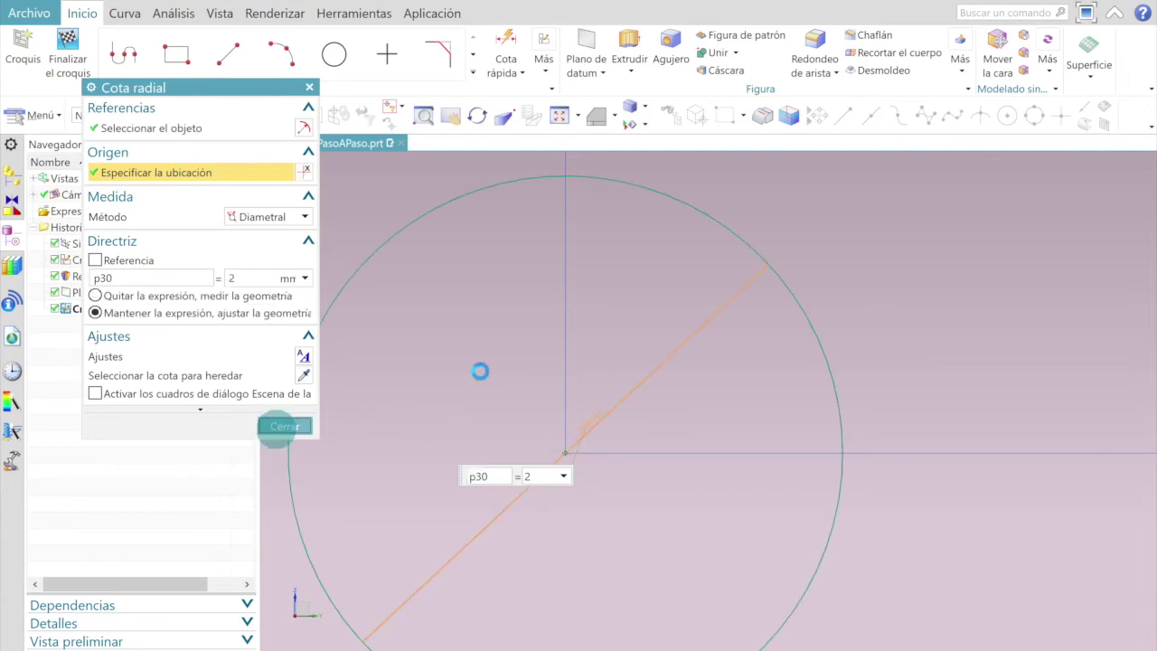
{"action": "scroll", "coordinate": [829, 344], "scroll_direction": "down", "scroll_amount": 5}
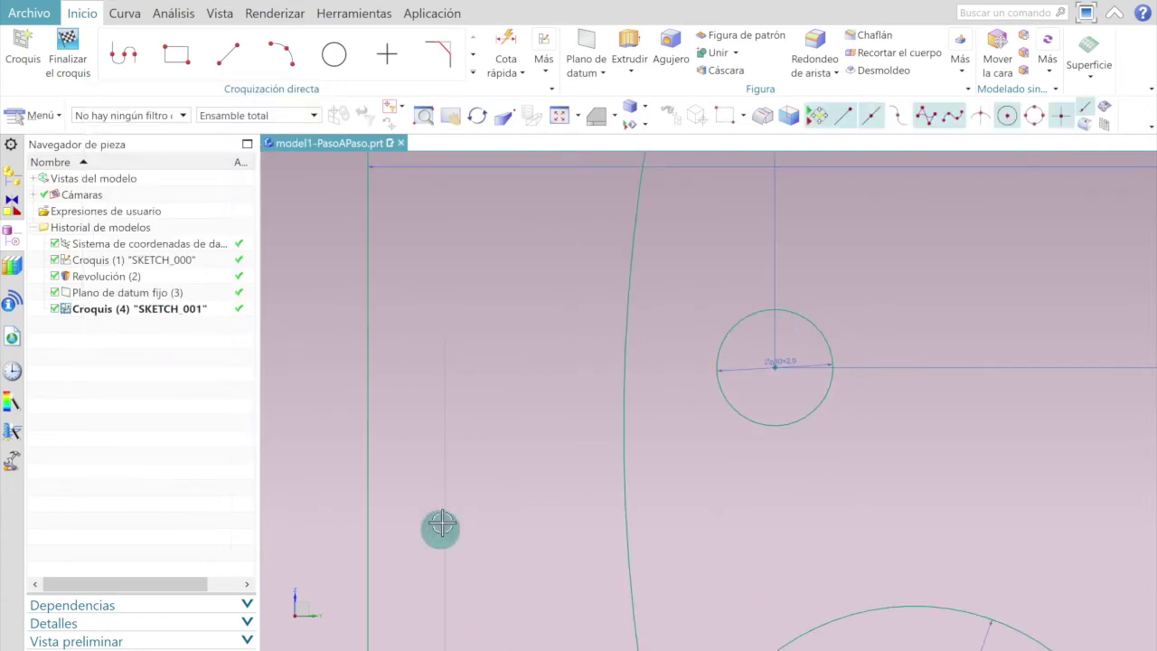
{"action": "scroll", "coordinate": [542, 425], "scroll_direction": "down", "scroll_amount": 2}
Step: Check the collar in the reference drawing, return to the NX sketch and draw a horizontal line from the 2 mm circle's top past the centre line
{"action": "key", "text": "alt+Tab"}
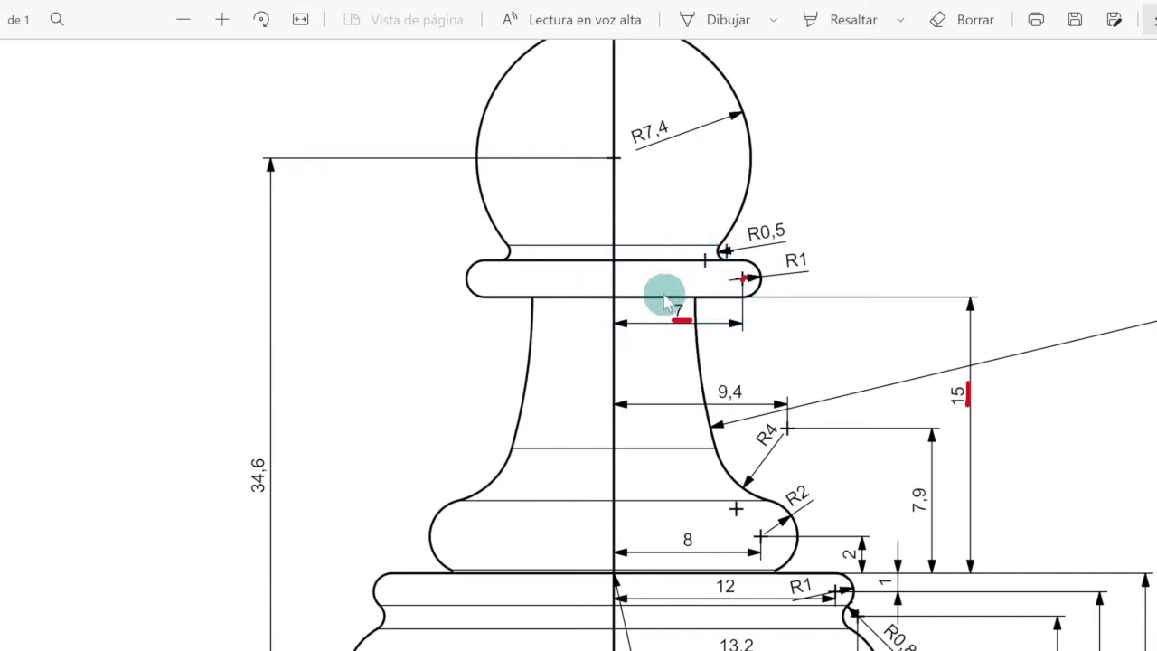
{"action": "key", "text": "alt+Tab"}
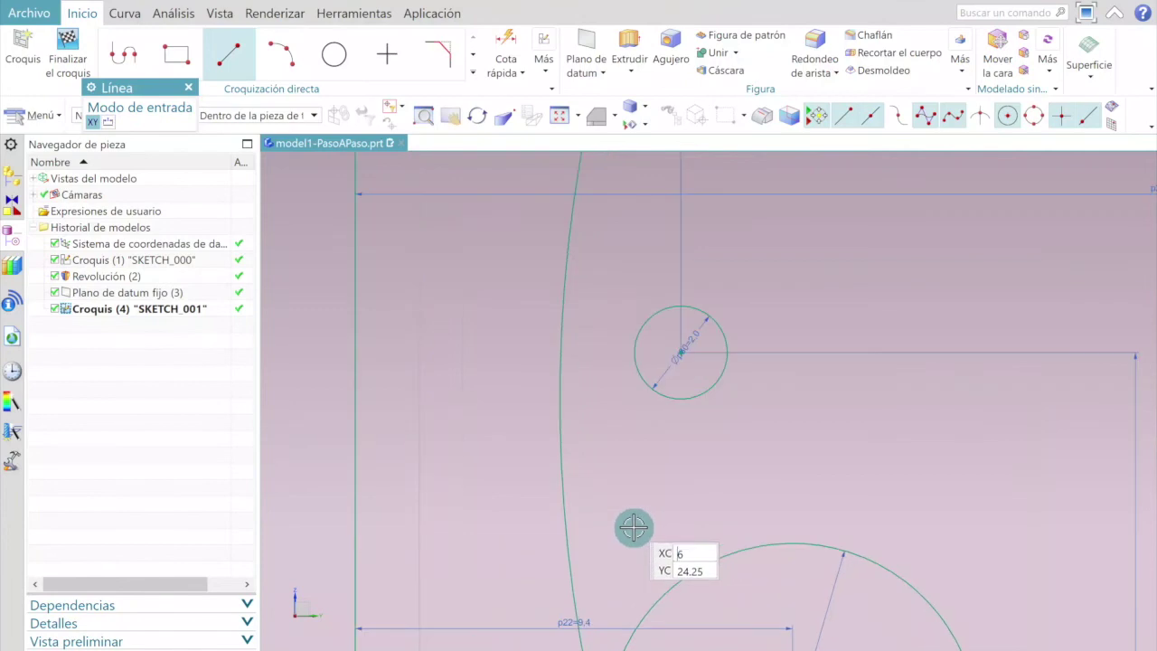
{"action": "scroll", "coordinate": [706, 348], "scroll_direction": "up", "scroll_amount": 3}
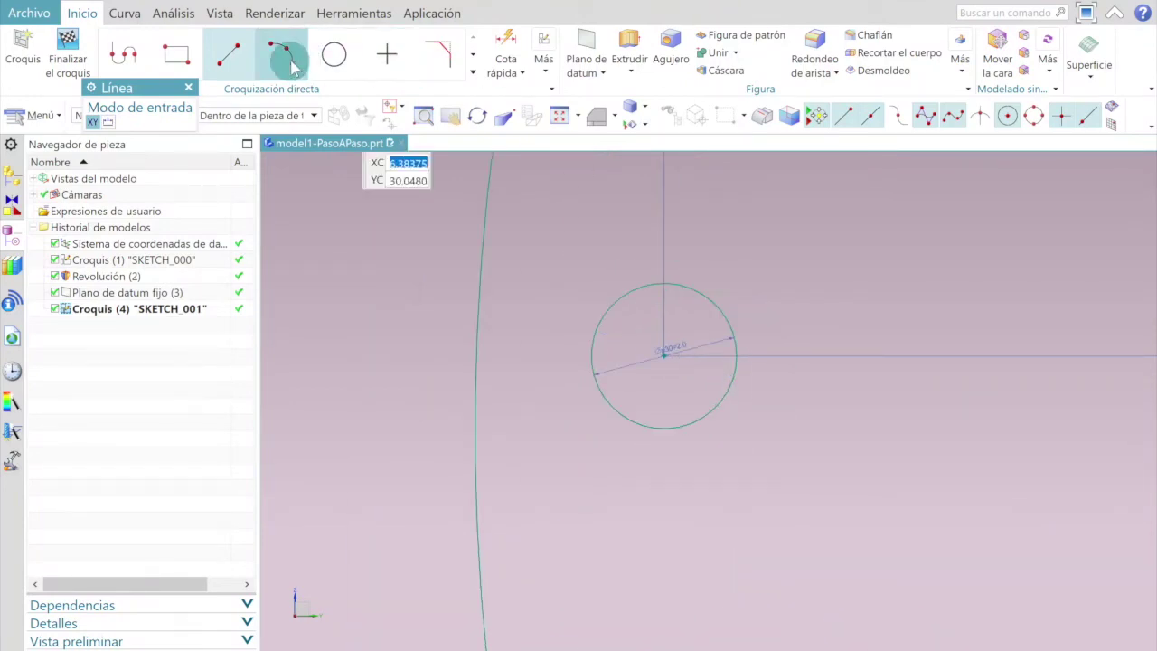
{"action": "left_click", "coordinate": [243, 63]}
{"action": "scroll", "coordinate": [668, 338], "scroll_direction": "down", "scroll_amount": 3}
{"action": "type", "text": "7"}
{"action": "scroll", "coordinate": [668, 338], "scroll_direction": "up", "scroll_amount": 2}
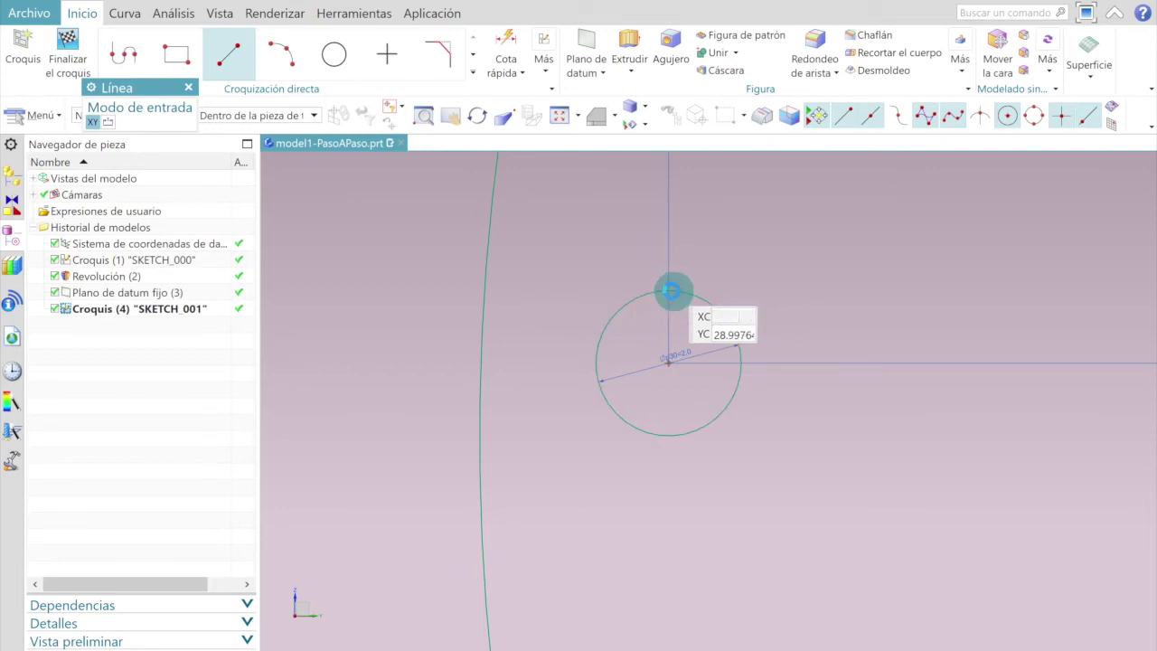
{"action": "left_click", "coordinate": [669, 290]}
{"action": "scroll", "coordinate": [653, 247], "scroll_direction": "down", "scroll_amount": 2}
{"action": "scroll", "coordinate": [653, 247], "scroll_direction": "down", "scroll_amount": 2}
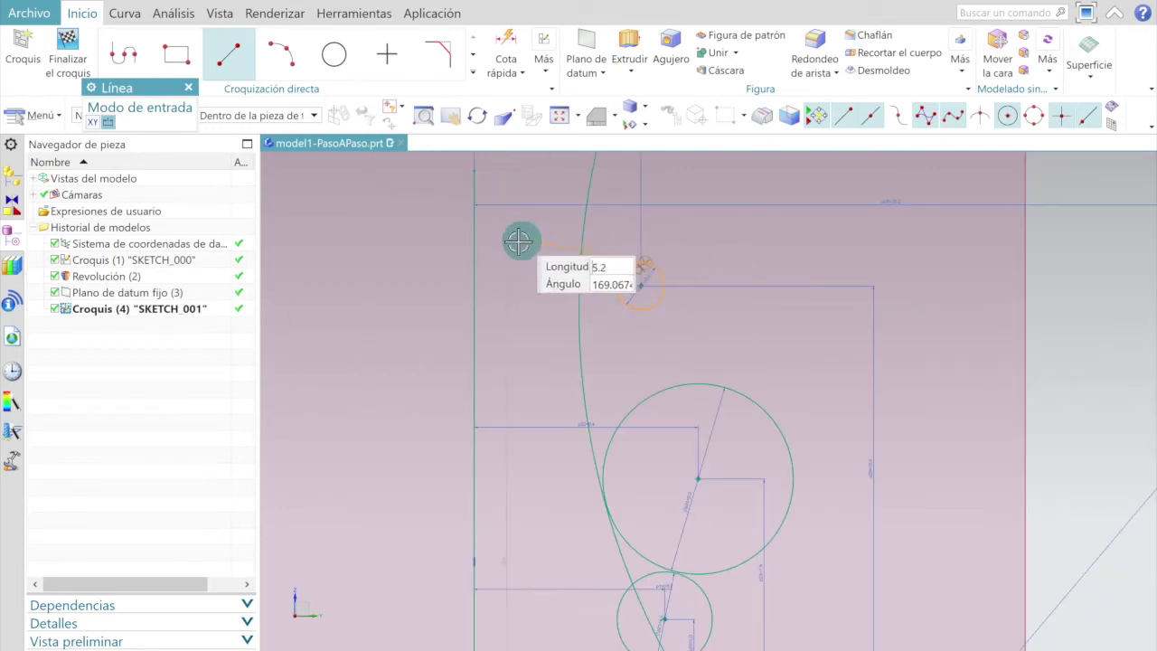
{"action": "left_click", "coordinate": [450, 267]}
Step: Draw a horizontal line 8.5 mm long from the bottom of the 2 mm circle past the centre line
{"action": "scroll", "coordinate": [679, 359], "scroll_direction": "up", "scroll_amount": 4}
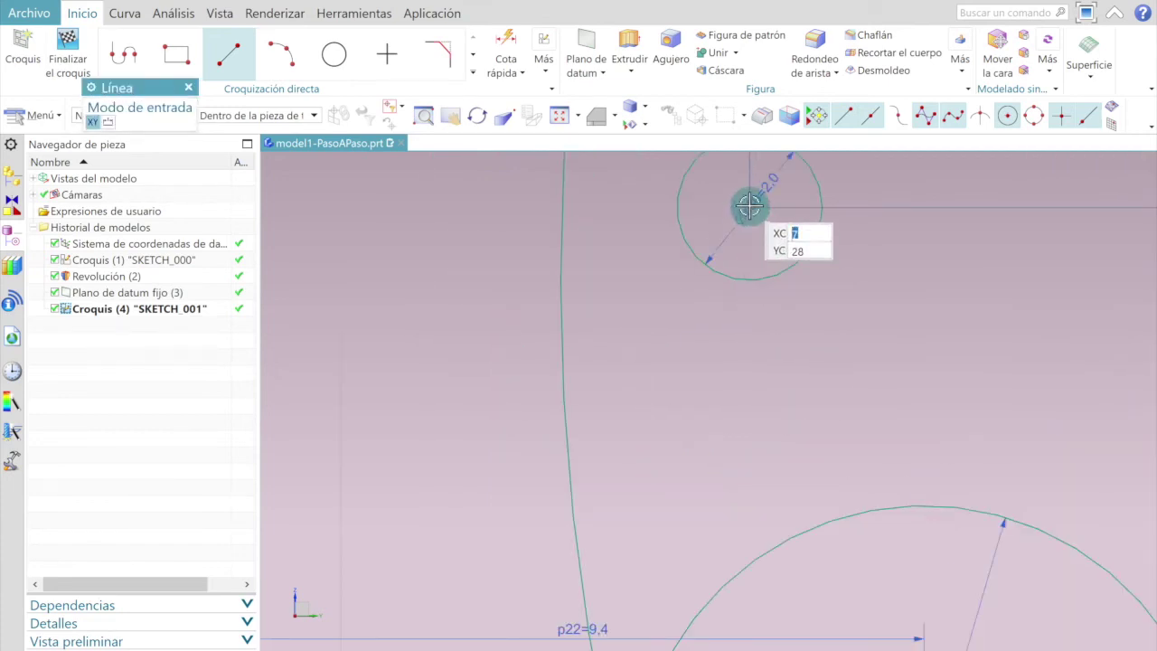
{"action": "left_click", "coordinate": [751, 279]}
{"action": "scroll", "coordinate": [750, 281], "scroll_direction": "down", "scroll_amount": 3}
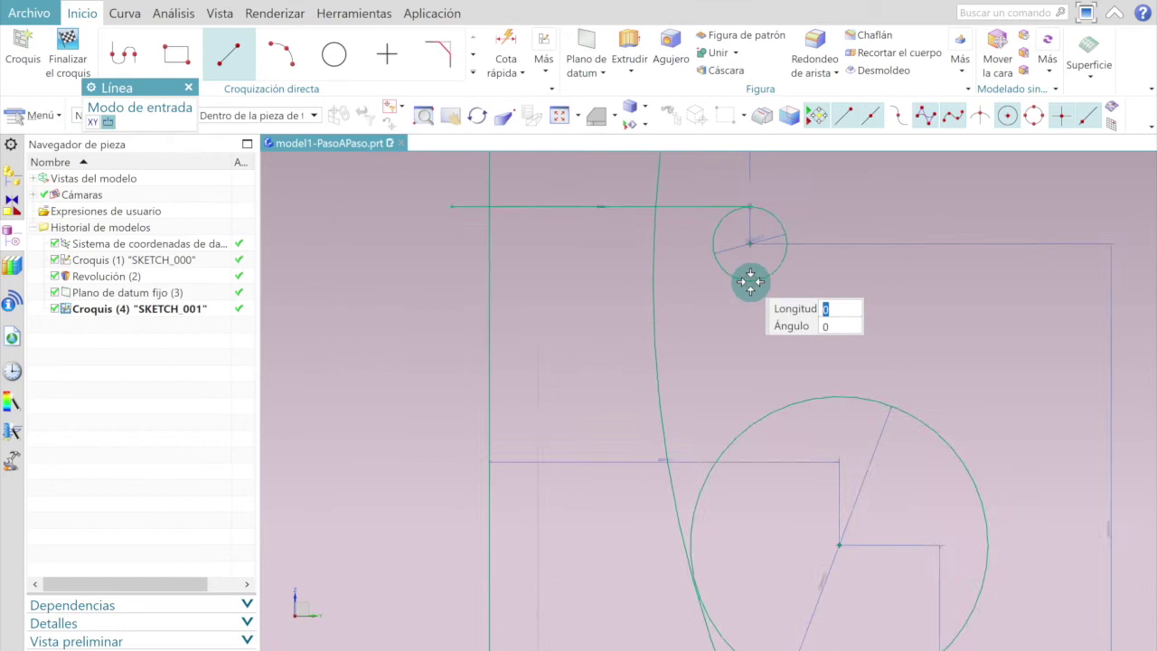
{"action": "left_click", "coordinate": [497, 287]}
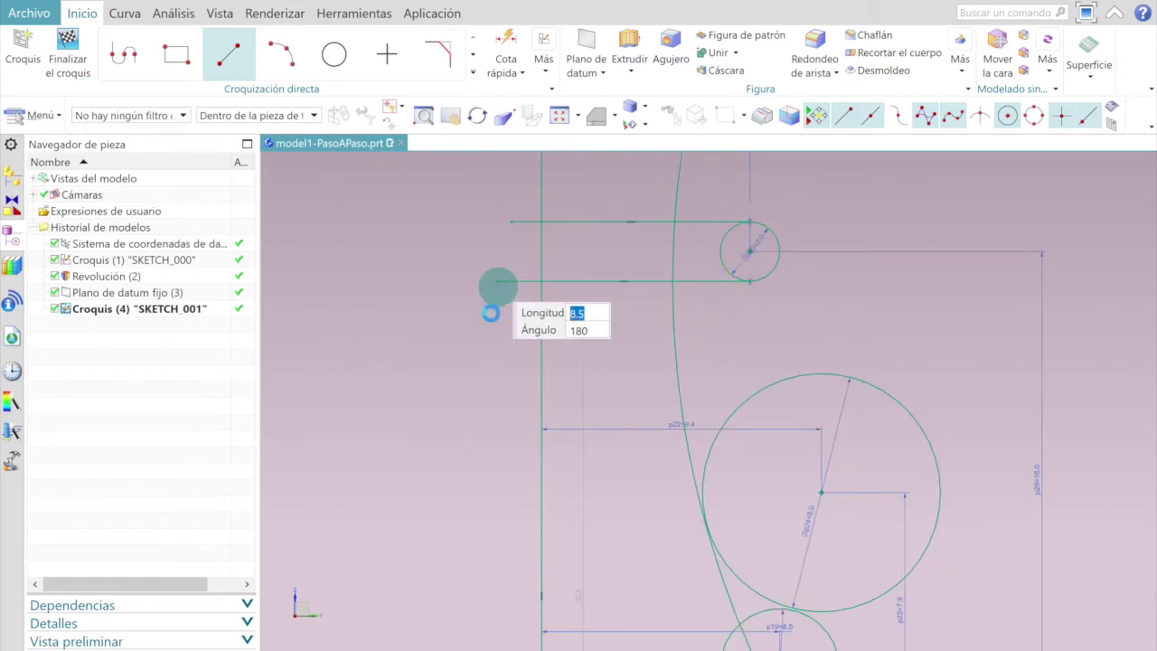
Step: Check the head's centre height and radius in the reference drawing, return to the NX sketch and place a point on the centre line below the collar lines
{"action": "scroll", "coordinate": [496, 327], "scroll_direction": "down", "scroll_amount": 3}
{"action": "key", "text": "alt+Tab"}
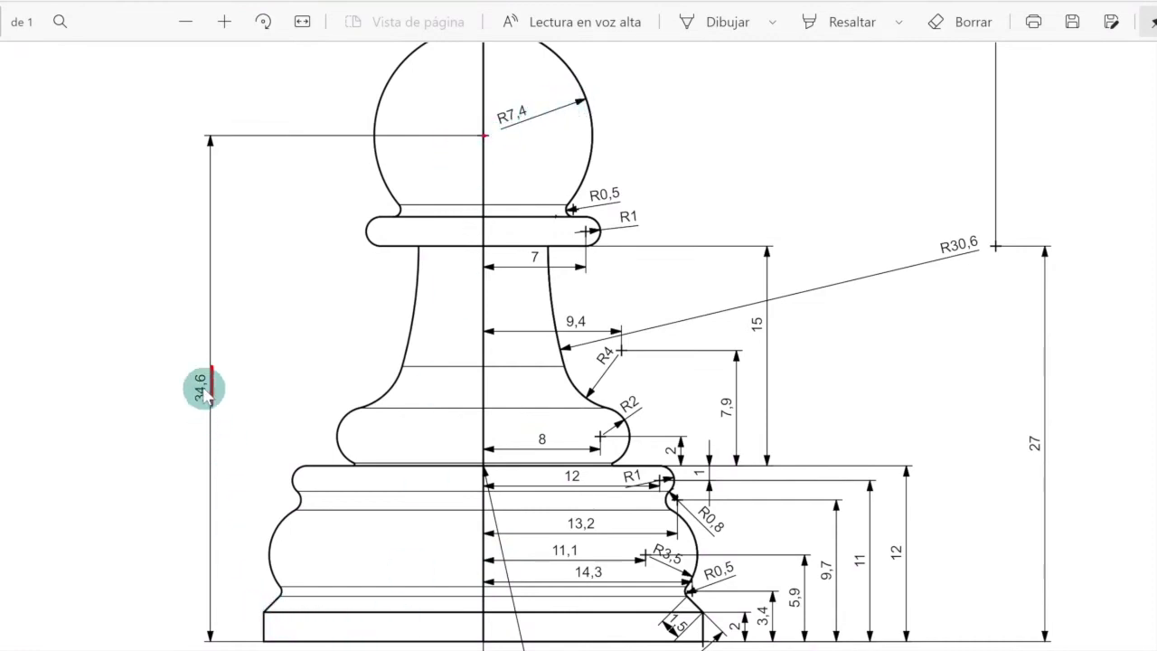
{"action": "scroll", "coordinate": [206, 393], "scroll_direction": "down", "scroll_amount": 1}
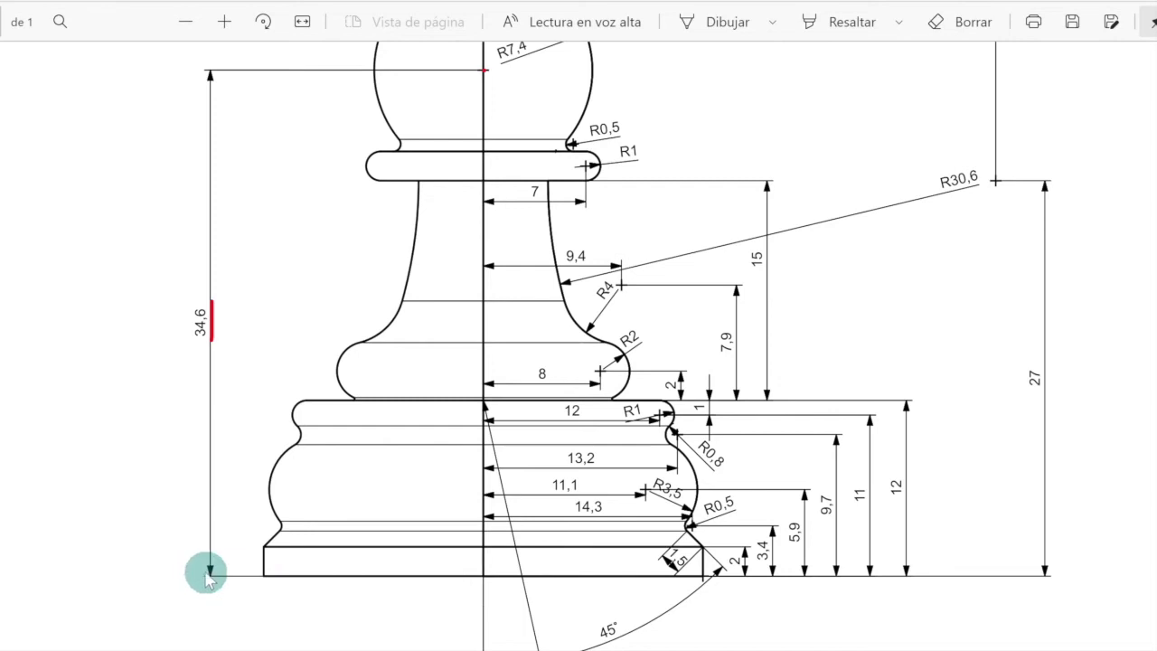
{"action": "scroll", "coordinate": [200, 579], "scroll_direction": "up", "scroll_amount": 1}
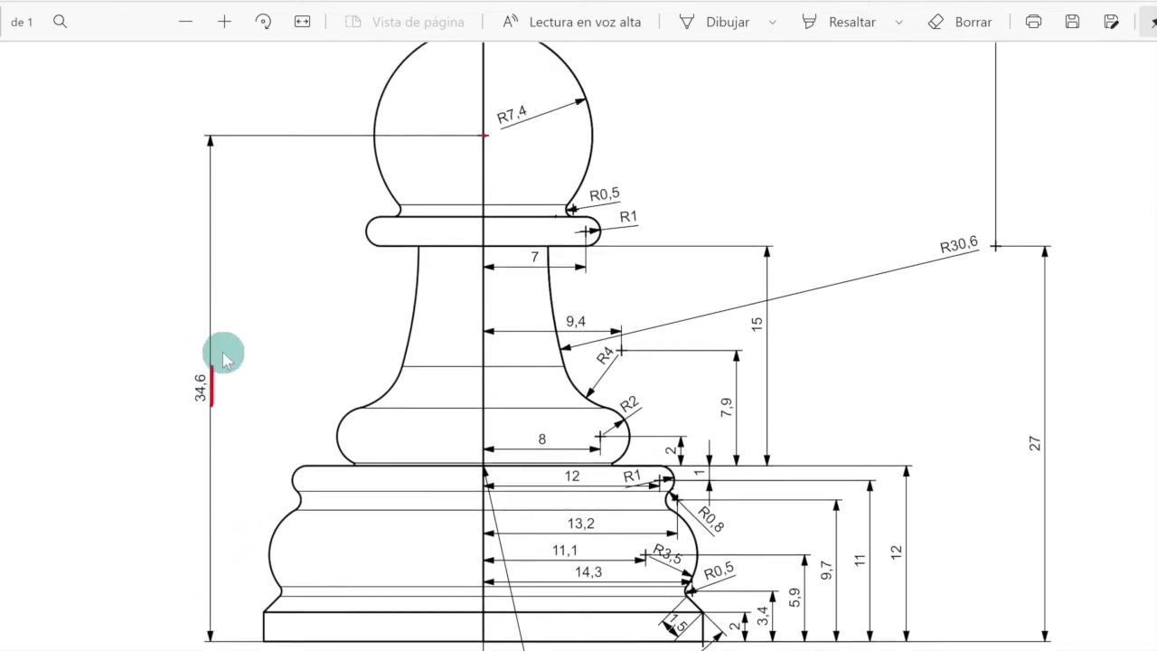
{"action": "scroll", "coordinate": [435, 161], "scroll_direction": "up", "scroll_amount": 2}
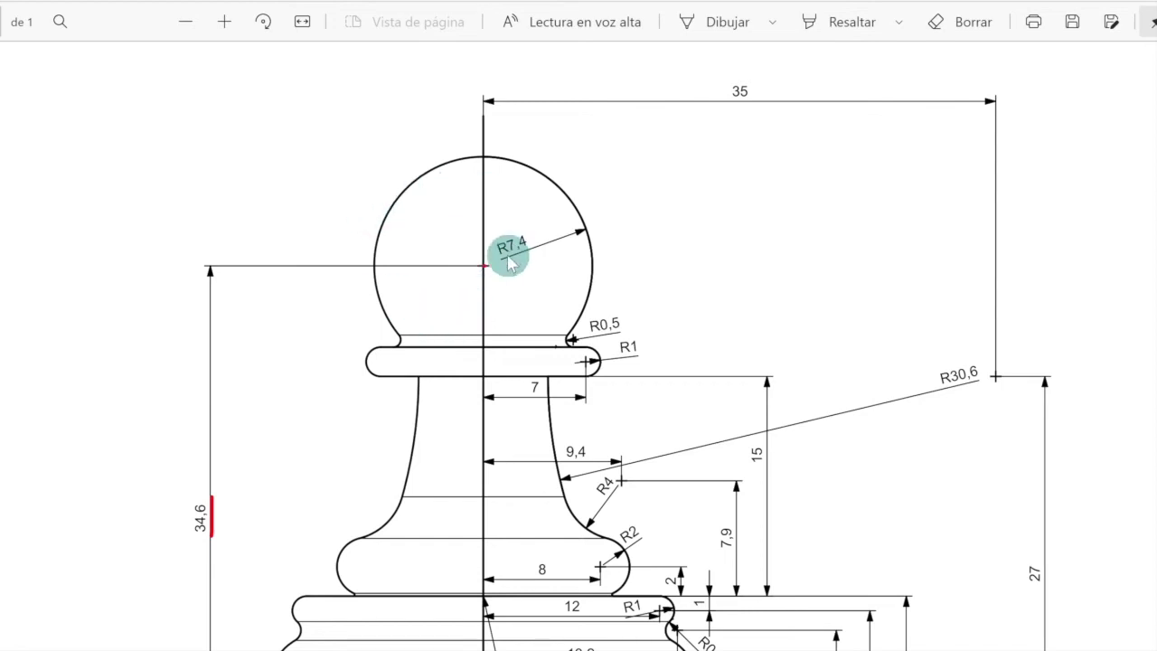
{"action": "key", "text": "alt+Tab"}
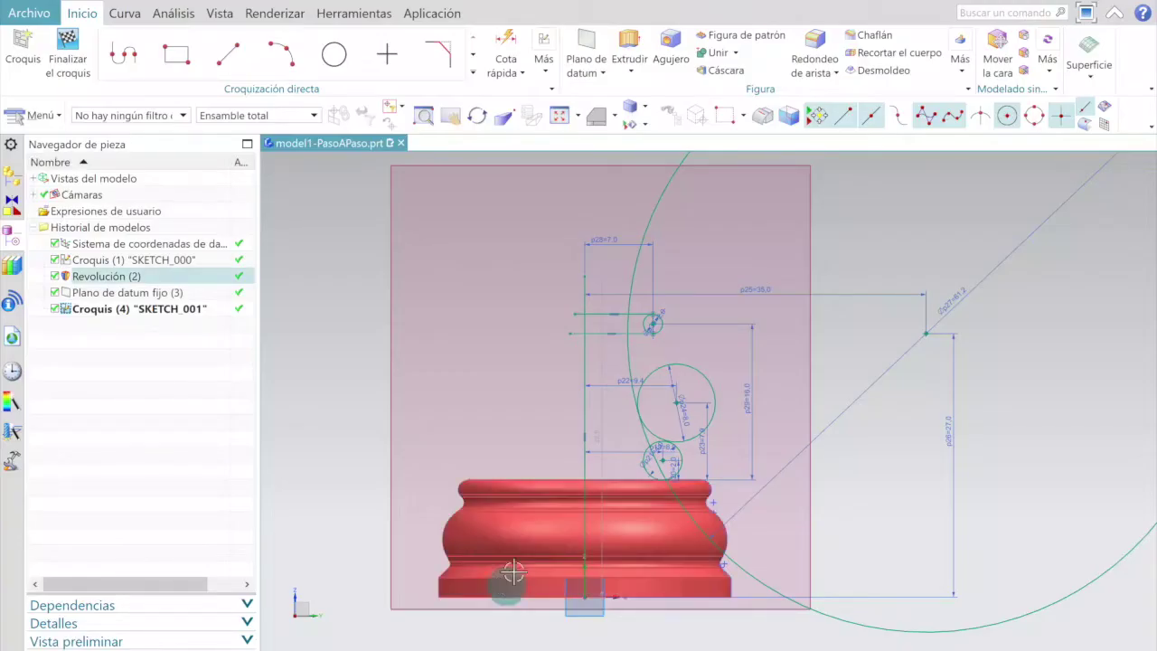
{"action": "left_click", "coordinate": [386, 58]}
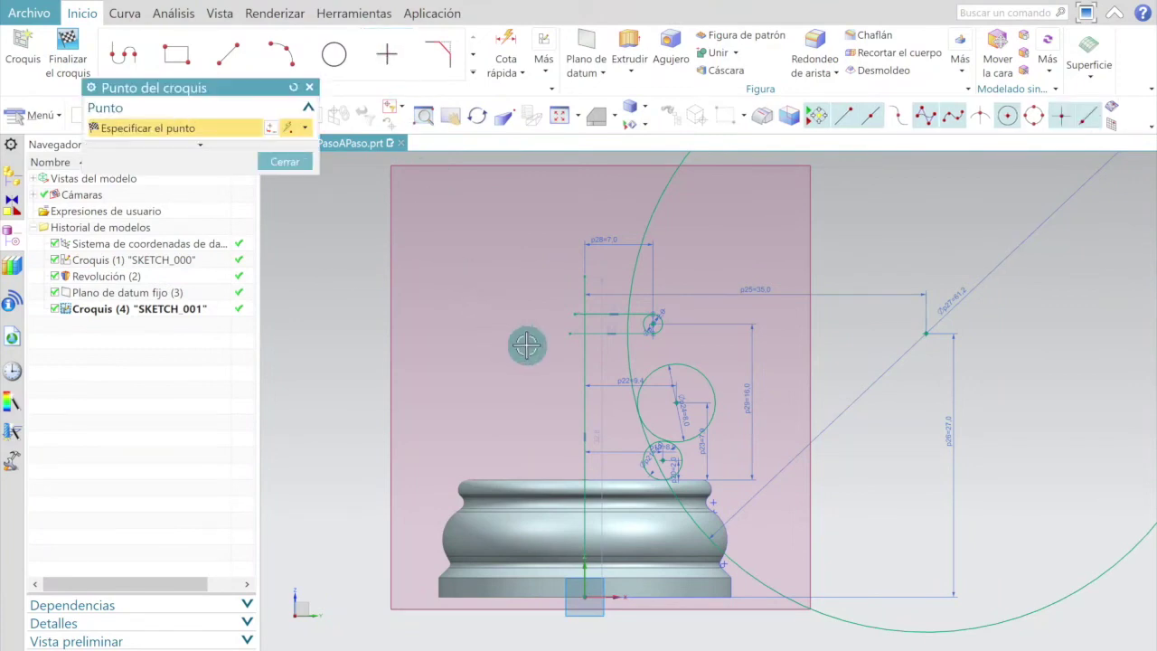
{"action": "scroll", "coordinate": [582, 358], "scroll_direction": "up", "scroll_amount": 2}
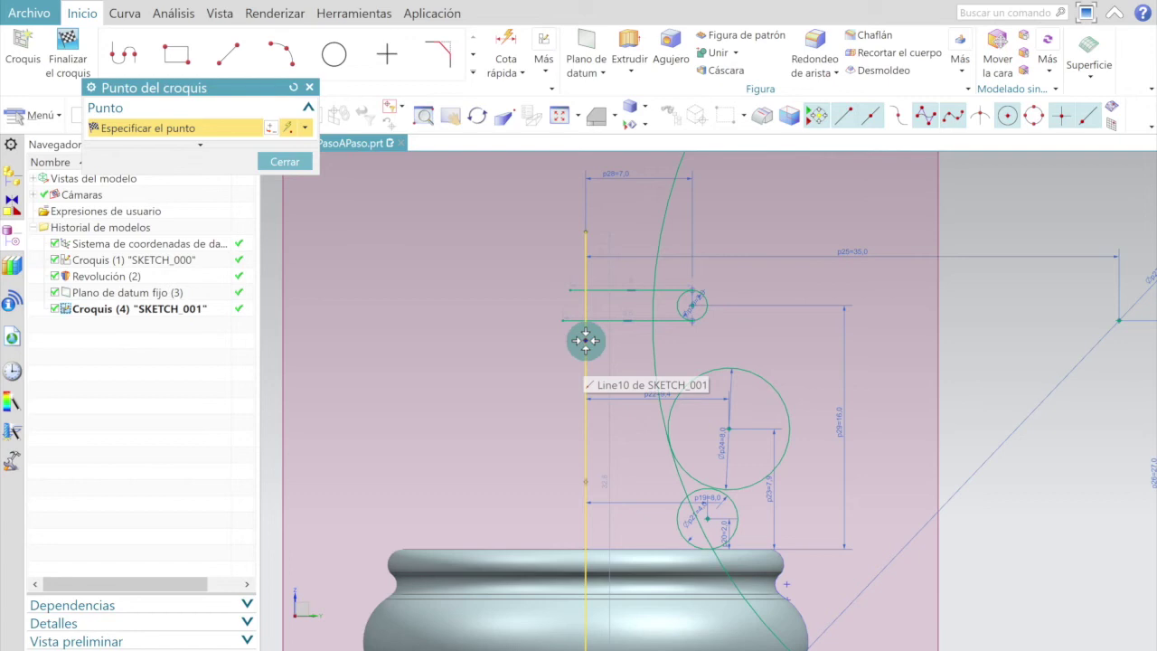
{"action": "scroll", "coordinate": [573, 331], "scroll_direction": "down", "scroll_amount": 2}
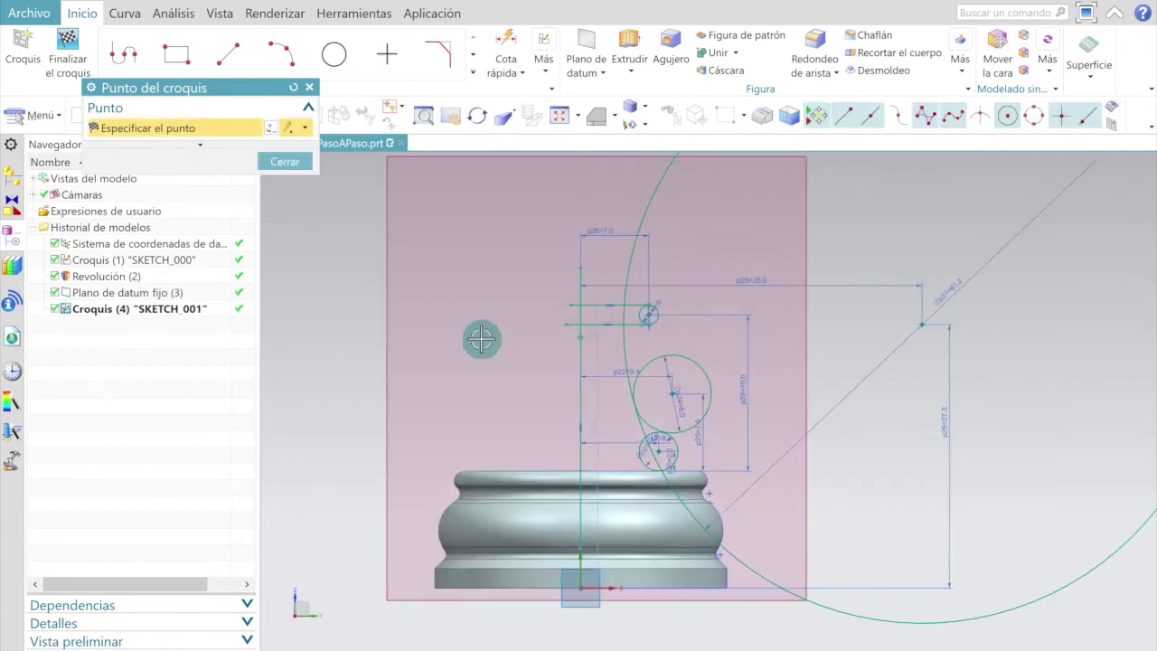
Step: Dimension the vertical distance from the sketch origin to the new point on the centre line as 34.6 mm
{"action": "left_click", "coordinate": [506, 50]}
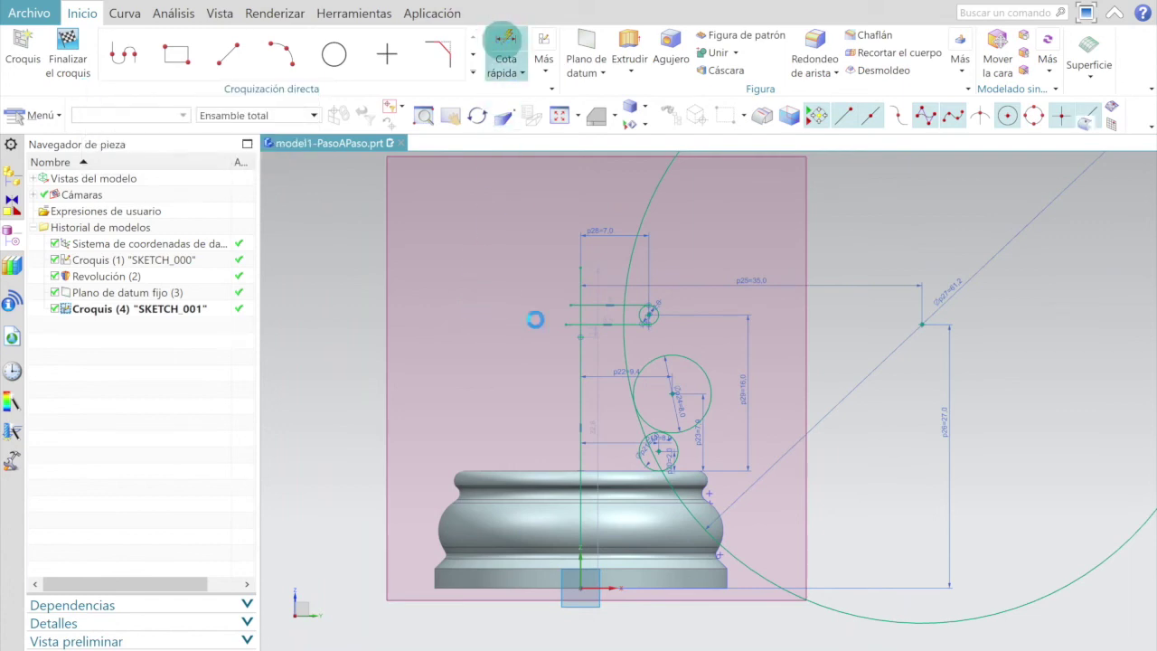
{"action": "scroll", "coordinate": [566, 420], "scroll_direction": "up", "scroll_amount": 1}
{"action": "scroll", "coordinate": [571, 362], "scroll_direction": "down", "scroll_amount": 1}
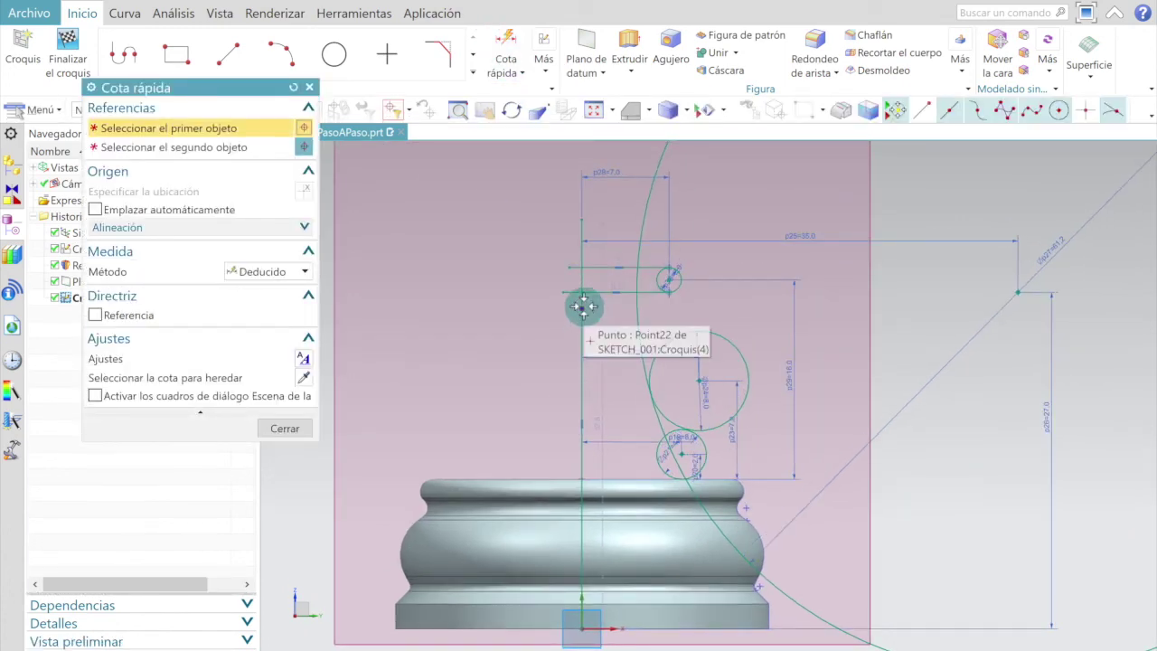
{"action": "left_click", "coordinate": [583, 307]}
{"action": "scroll", "coordinate": [583, 512], "scroll_direction": "up", "scroll_amount": 2}
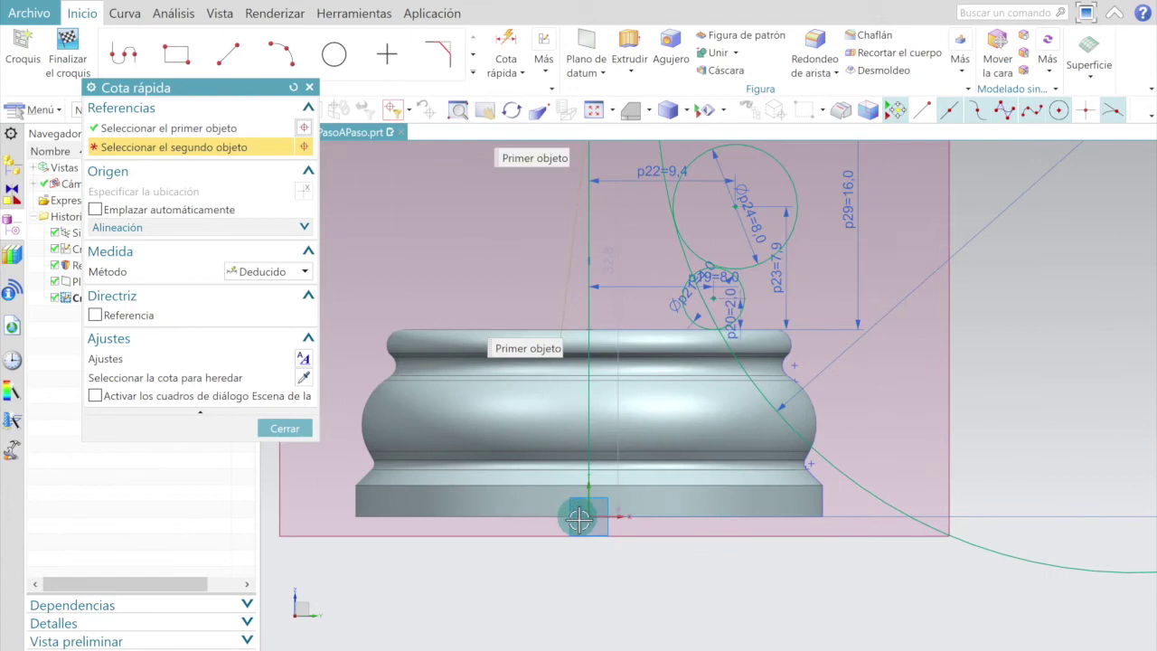
{"action": "left_click", "coordinate": [588, 514]}
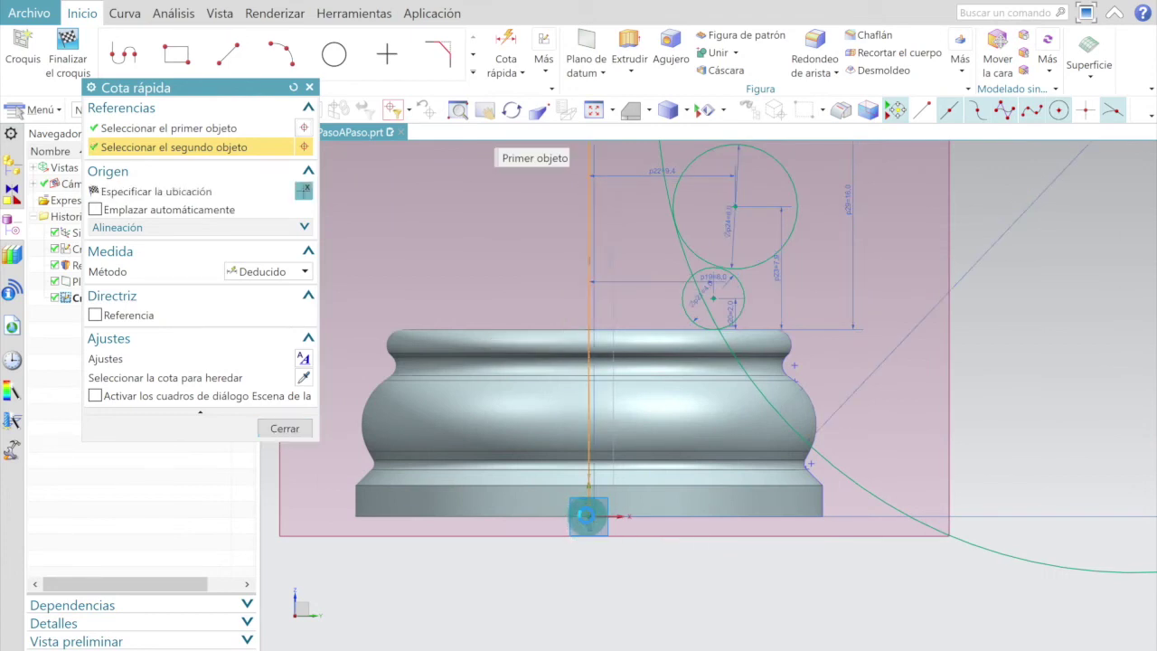
{"action": "scroll", "coordinate": [537, 514], "scroll_direction": "down", "scroll_amount": 2}
{"action": "scroll", "coordinate": [456, 434], "scroll_direction": "up", "scroll_amount": 3}
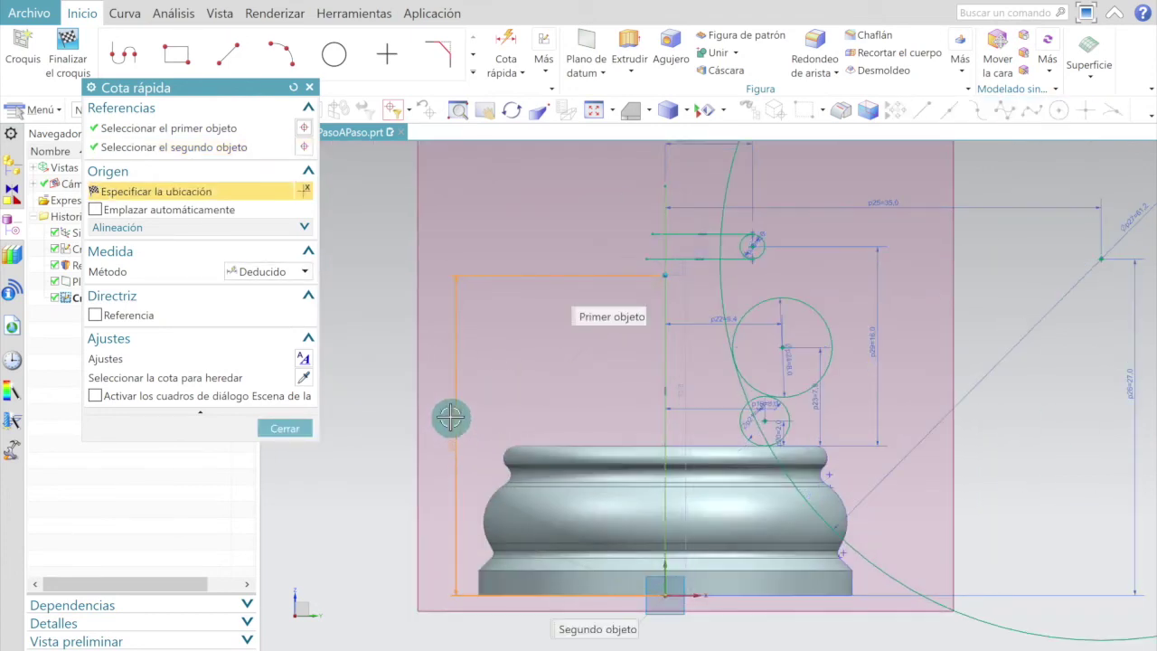
{"action": "left_click", "coordinate": [450, 416]}
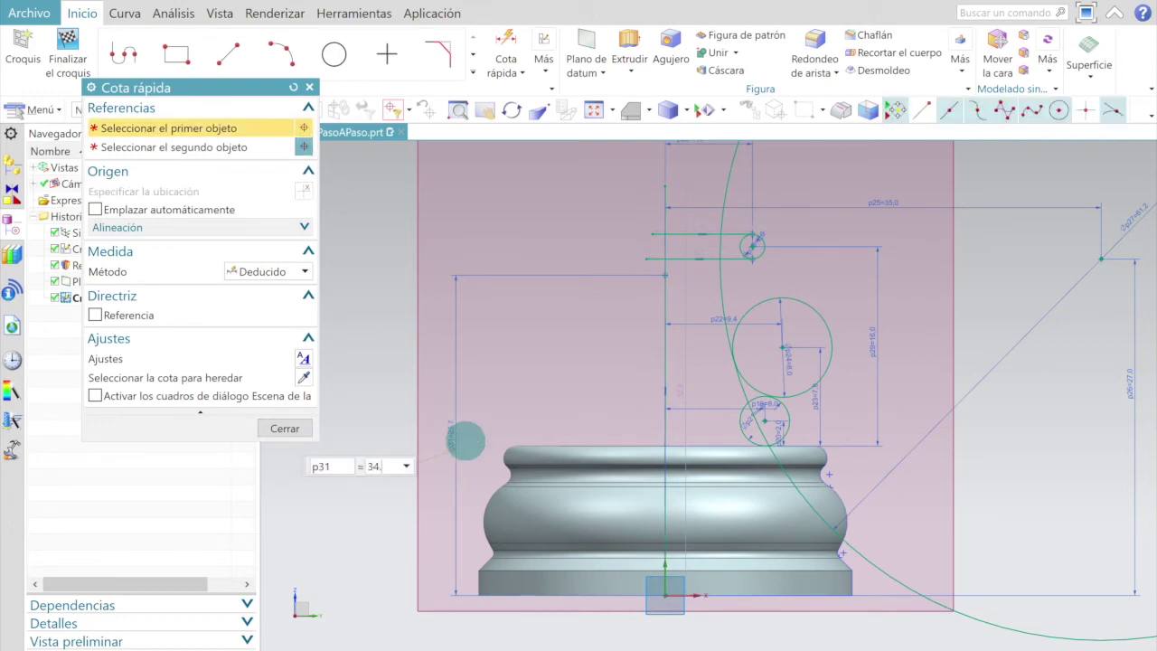
{"action": "left_click", "coordinate": [466, 440]}
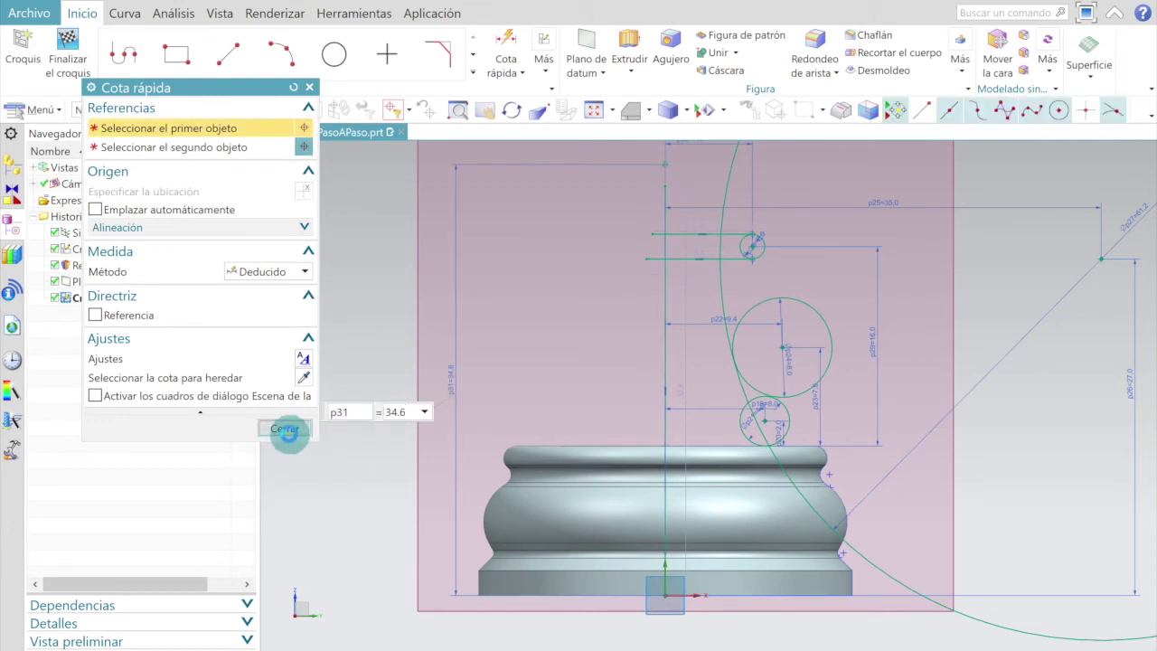
Step: Draw the pawn's head circle centred on the point placed on the centre line 34.6 mm above the origin
{"action": "left_click", "coordinate": [284, 429]}
{"action": "scroll", "coordinate": [539, 406], "scroll_direction": "down", "scroll_amount": 3}
{"action": "scroll", "coordinate": [553, 306], "scroll_direction": "up", "scroll_amount": 3}
{"action": "scroll", "coordinate": [542, 364], "scroll_direction": "up", "scroll_amount": 3}
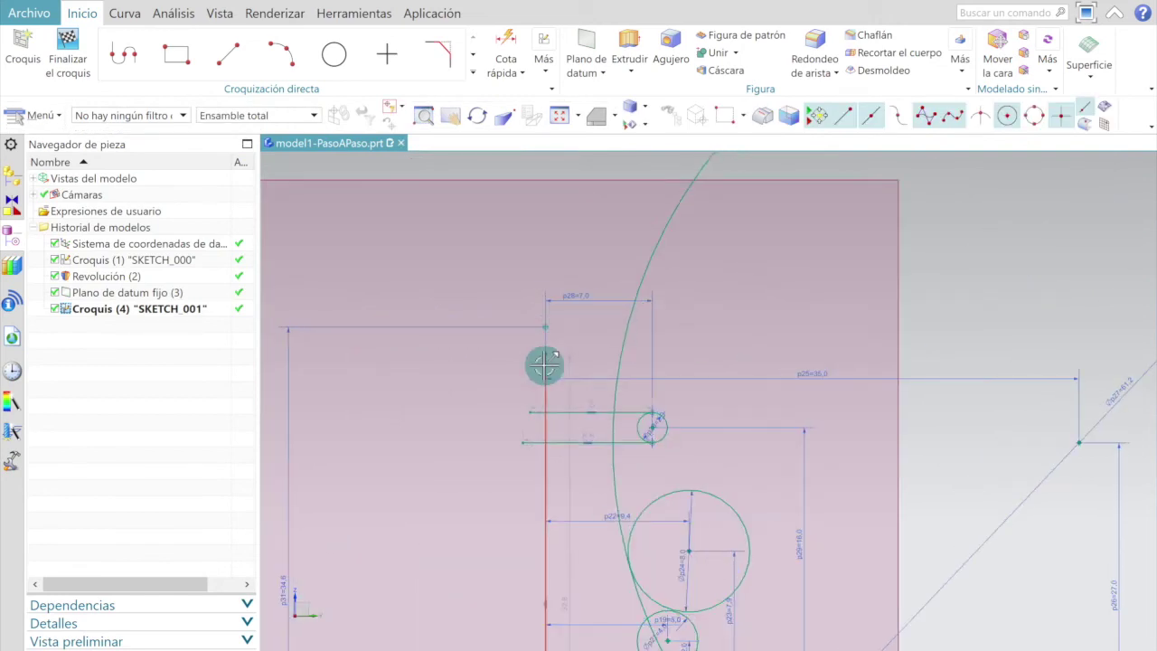
{"action": "left_click", "coordinate": [323, 57]}
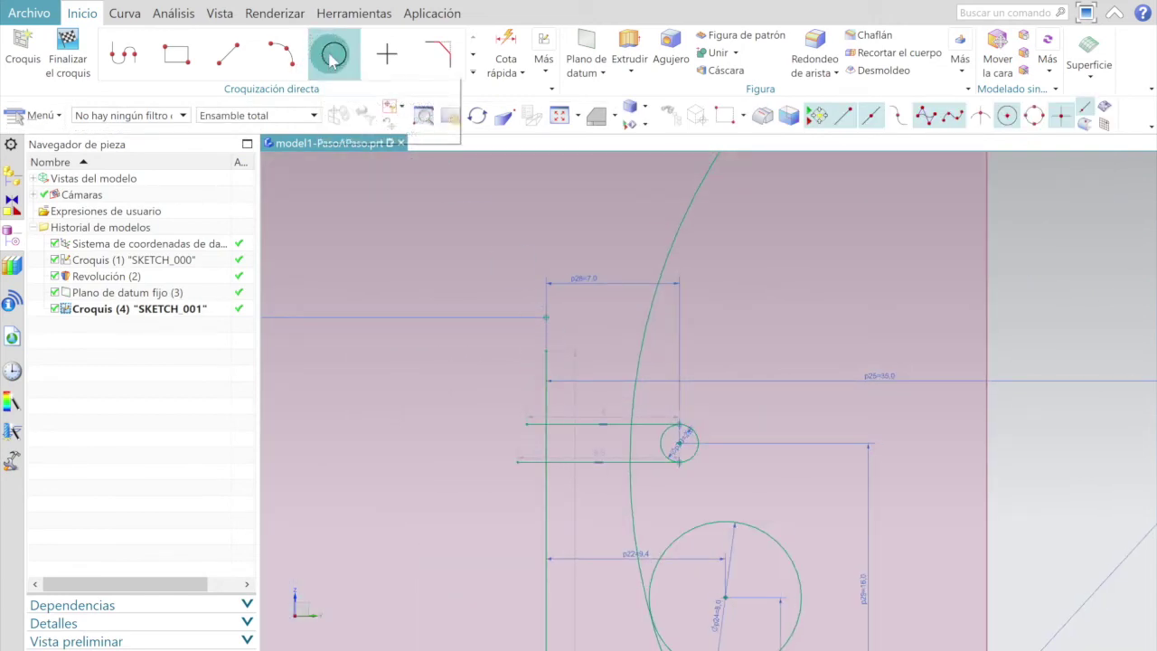
{"action": "left_click", "coordinate": [545, 317]}
{"action": "left_click", "coordinate": [520, 235]}
{"action": "key", "text": "Escape"}
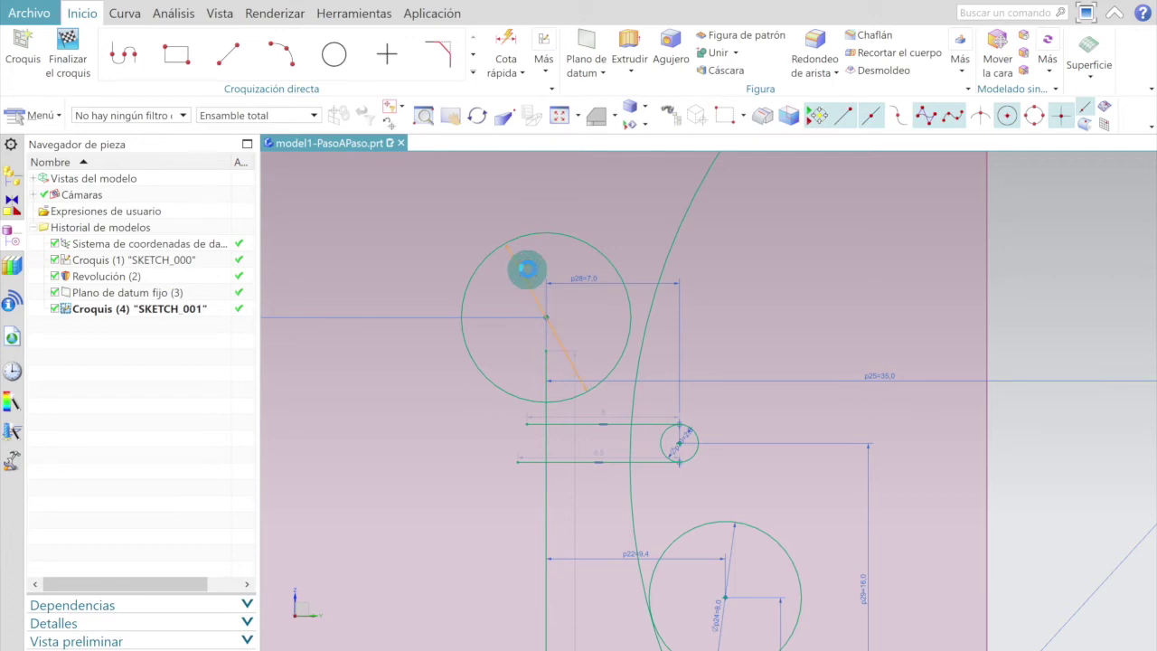
Step: Set the head circle's diameter to 14.8 mm
{"action": "double_click", "coordinate": [527, 268]}
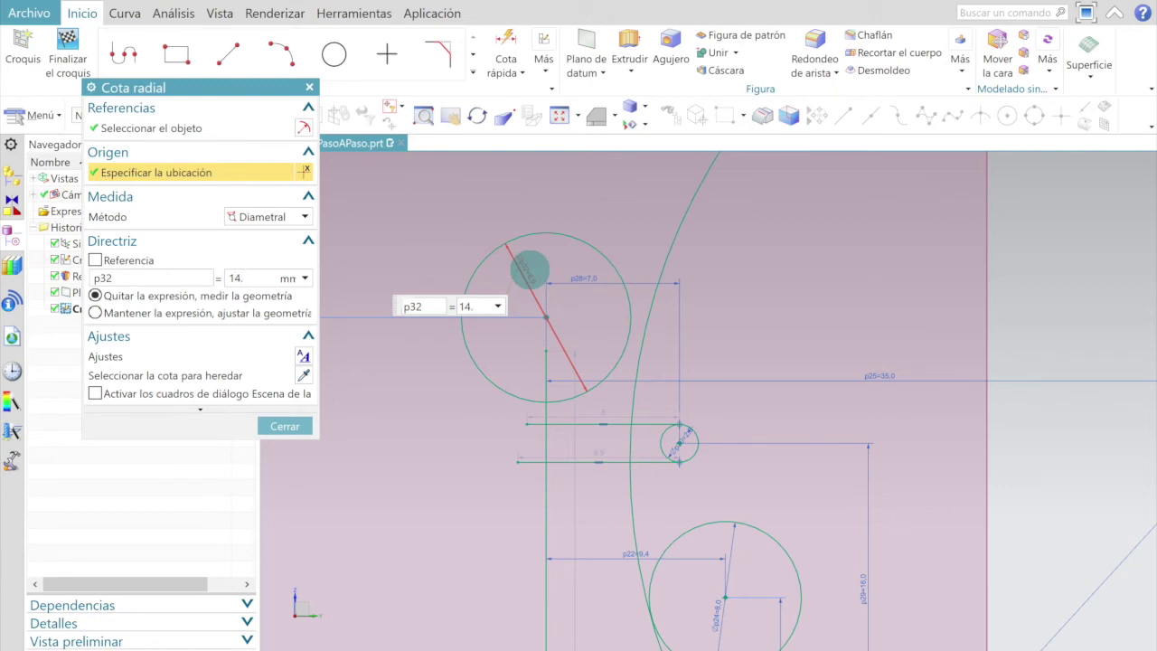
{"action": "key", "text": "Return"}
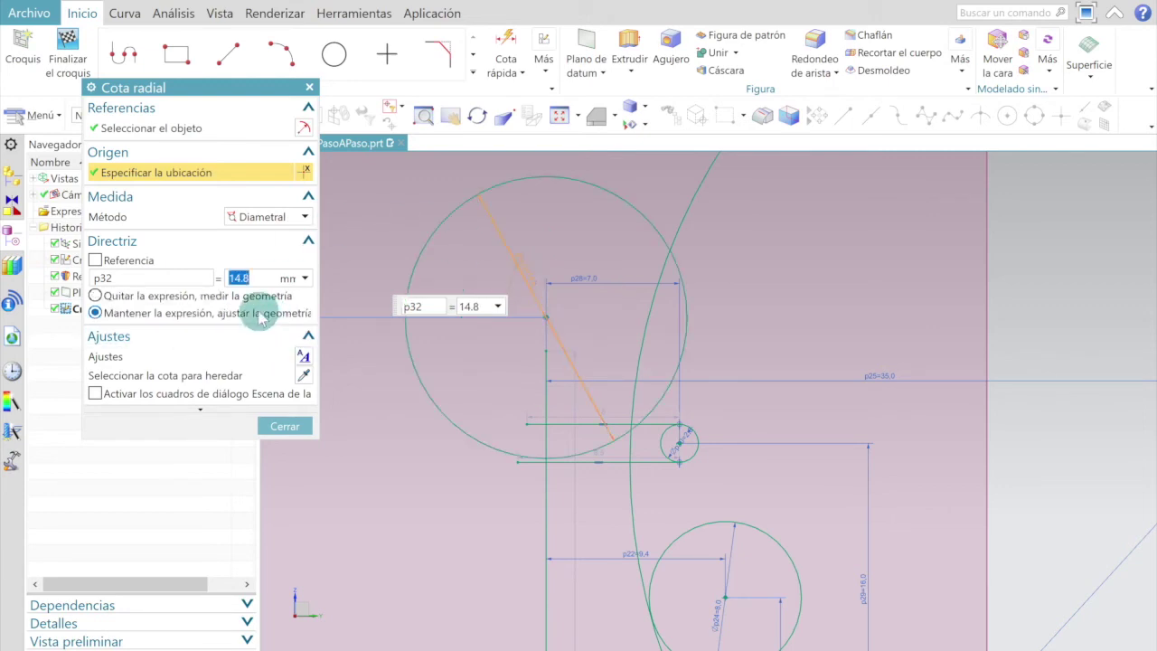
{"action": "left_click", "coordinate": [285, 426]}
Step: Draw a horizontal line from the bottom of the 4 mm circle along the base's top edge to the centre line
{"action": "scroll", "coordinate": [485, 274], "scroll_direction": "down", "scroll_amount": 3}
{"action": "scroll", "coordinate": [602, 457], "scroll_direction": "up", "scroll_amount": 3}
{"action": "scroll", "coordinate": [604, 457], "scroll_direction": "up", "scroll_amount": 3}
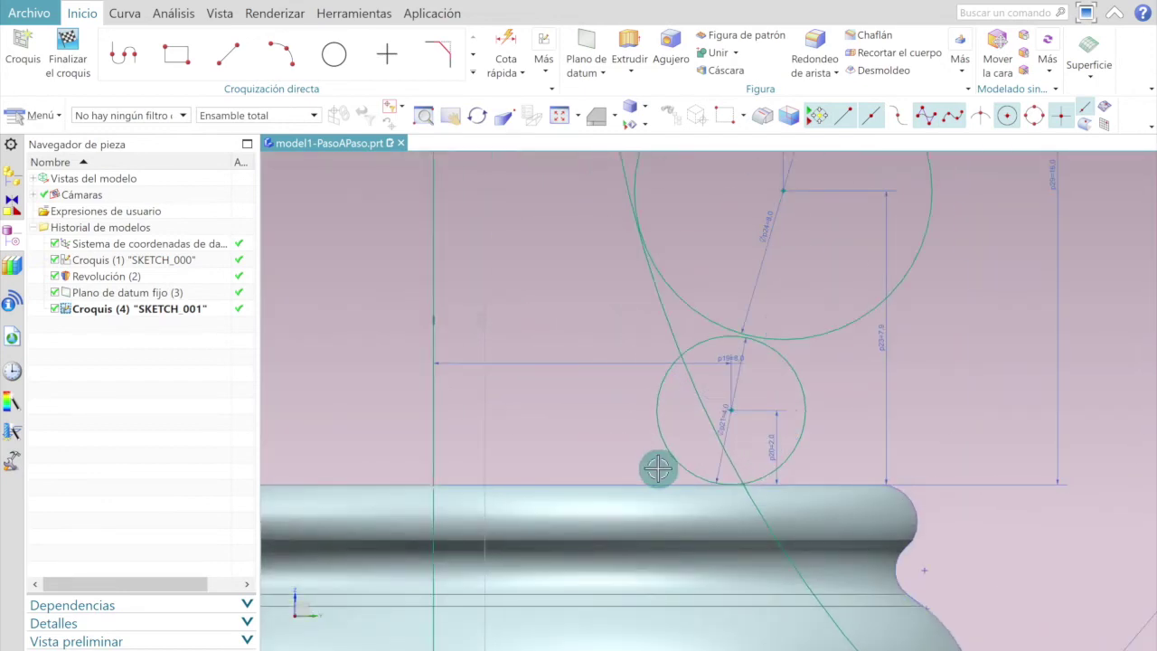
{"action": "scroll", "coordinate": [656, 467], "scroll_direction": "up", "scroll_amount": 2}
{"action": "left_click", "coordinate": [248, 65]}
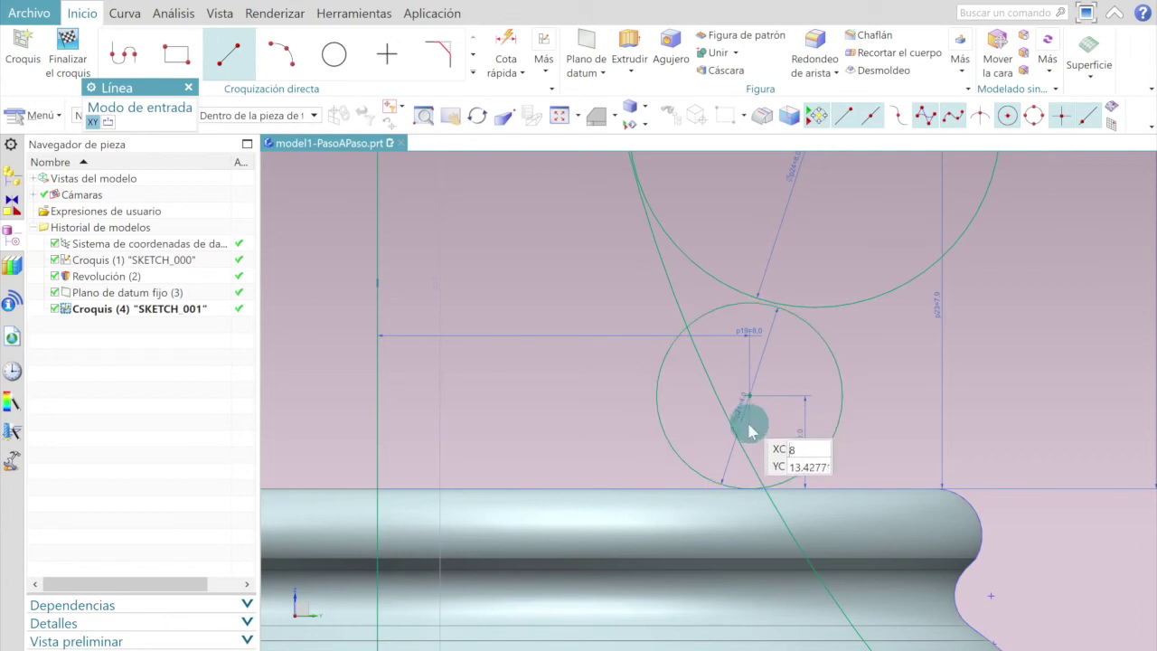
{"action": "left_click", "coordinate": [749, 489]}
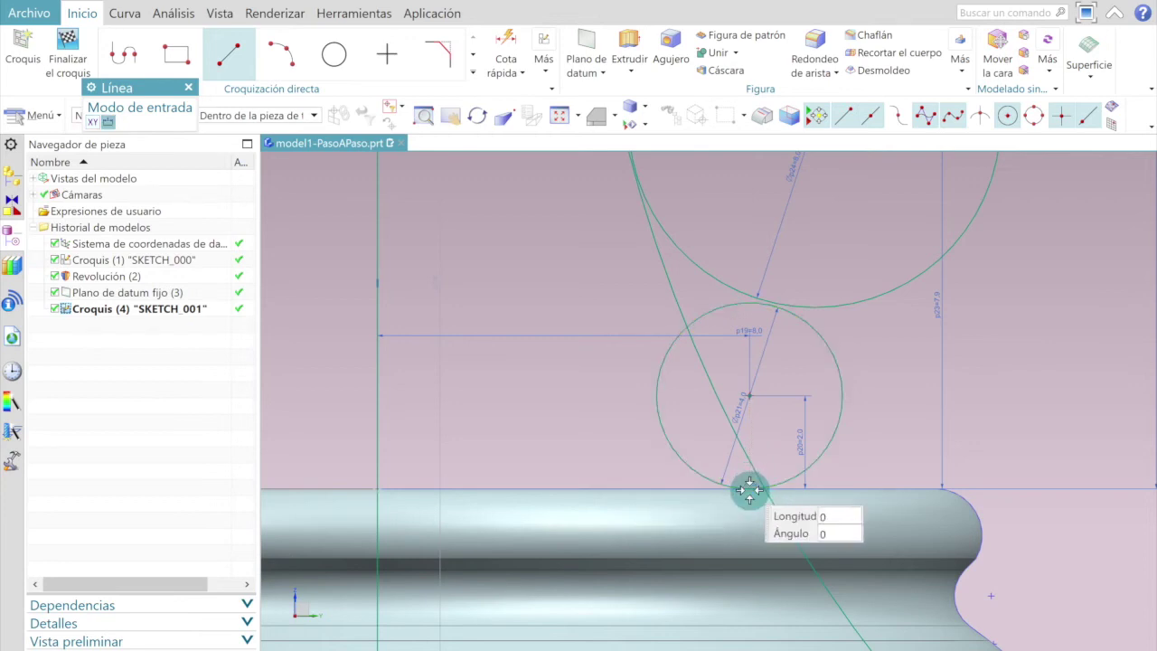
{"action": "left_click", "coordinate": [374, 488]}
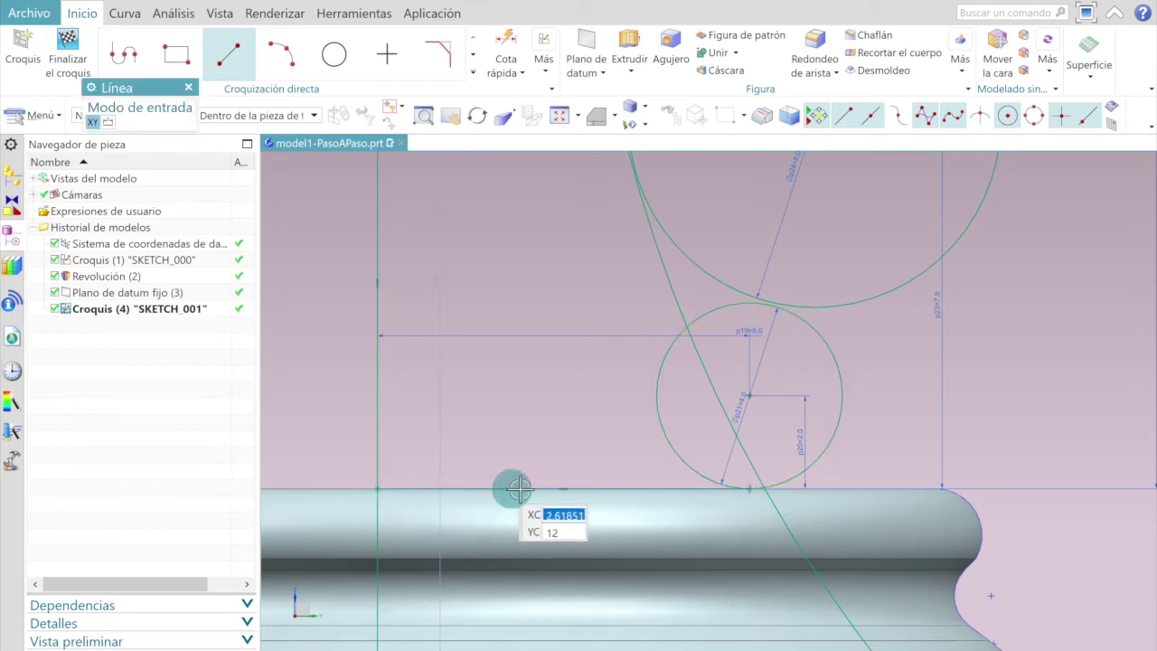
{"action": "key", "text": "Escape"}
Step: Draw a vertical line about 13.1 mm long from the centre line's upper end past the top of the head circle
{"action": "scroll", "coordinate": [432, 483], "scroll_direction": "down", "scroll_amount": 5}
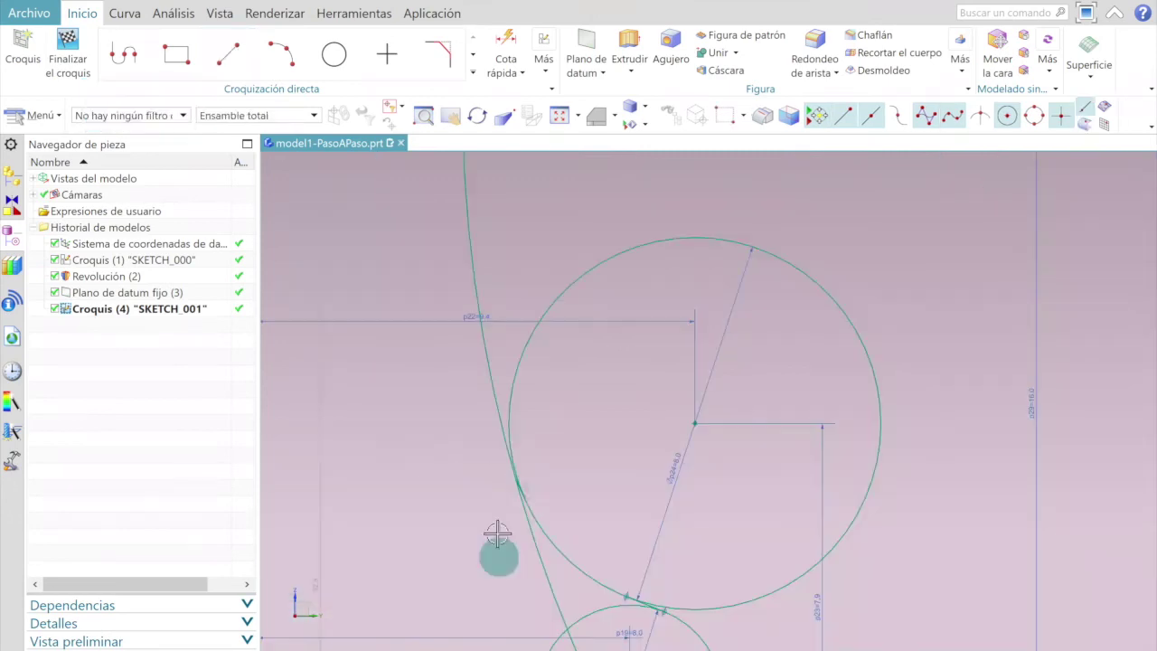
{"action": "scroll", "coordinate": [440, 265], "scroll_direction": "up", "scroll_amount": 4}
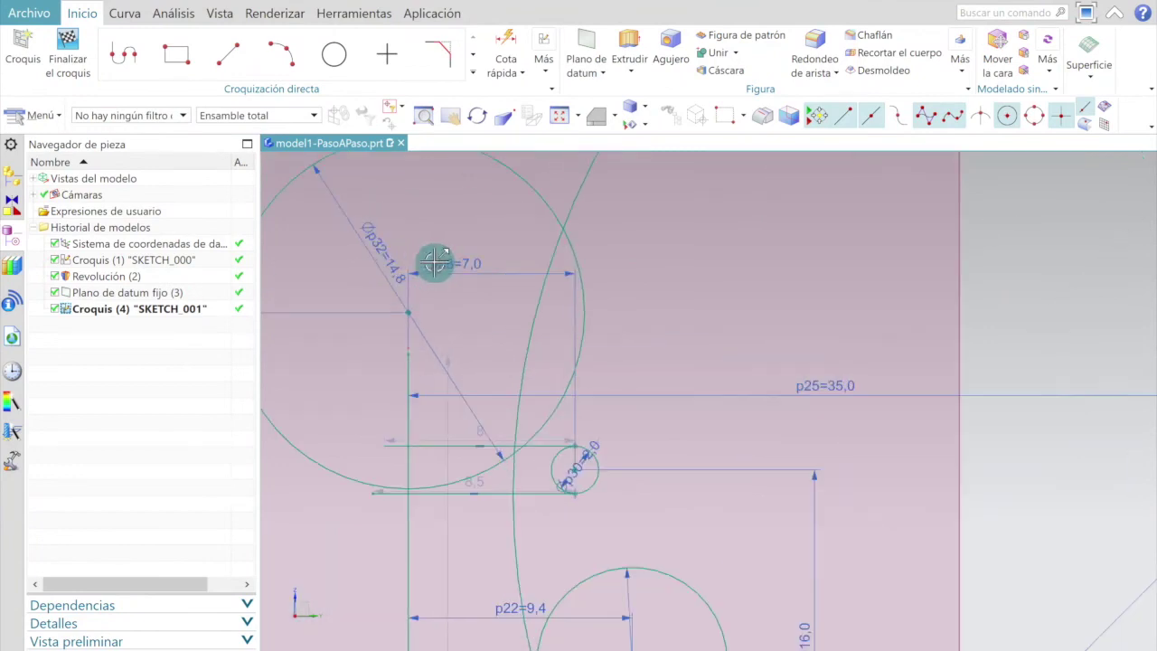
{"action": "left_click", "coordinate": [221, 55]}
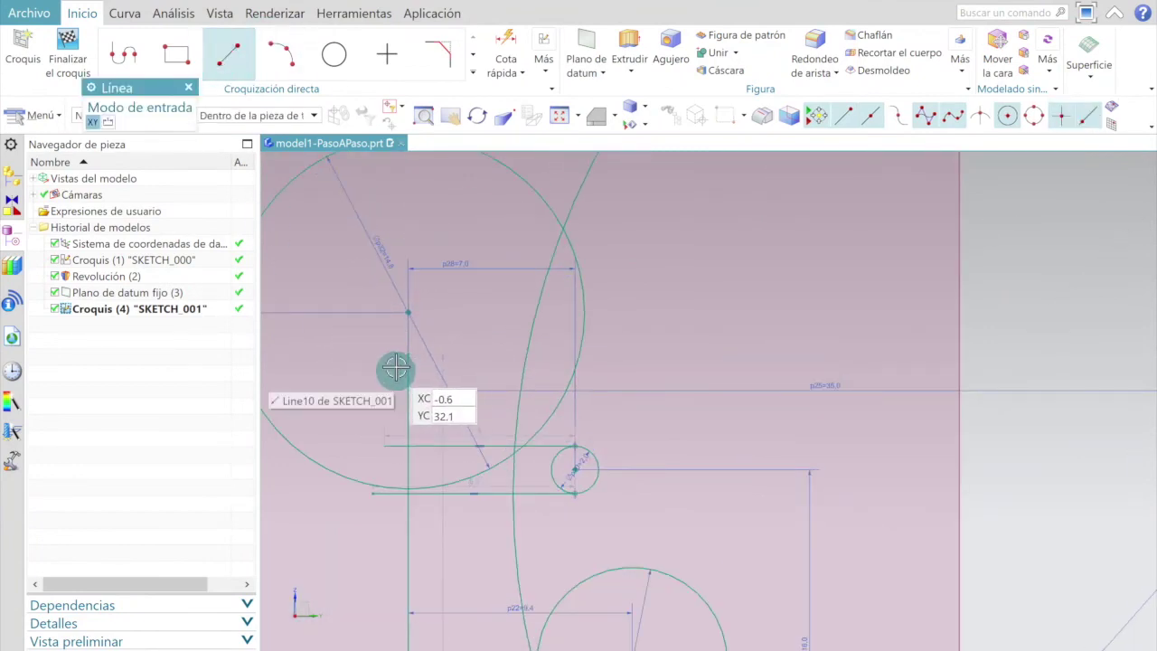
{"action": "scroll", "coordinate": [409, 396], "scroll_direction": "down", "scroll_amount": 2}
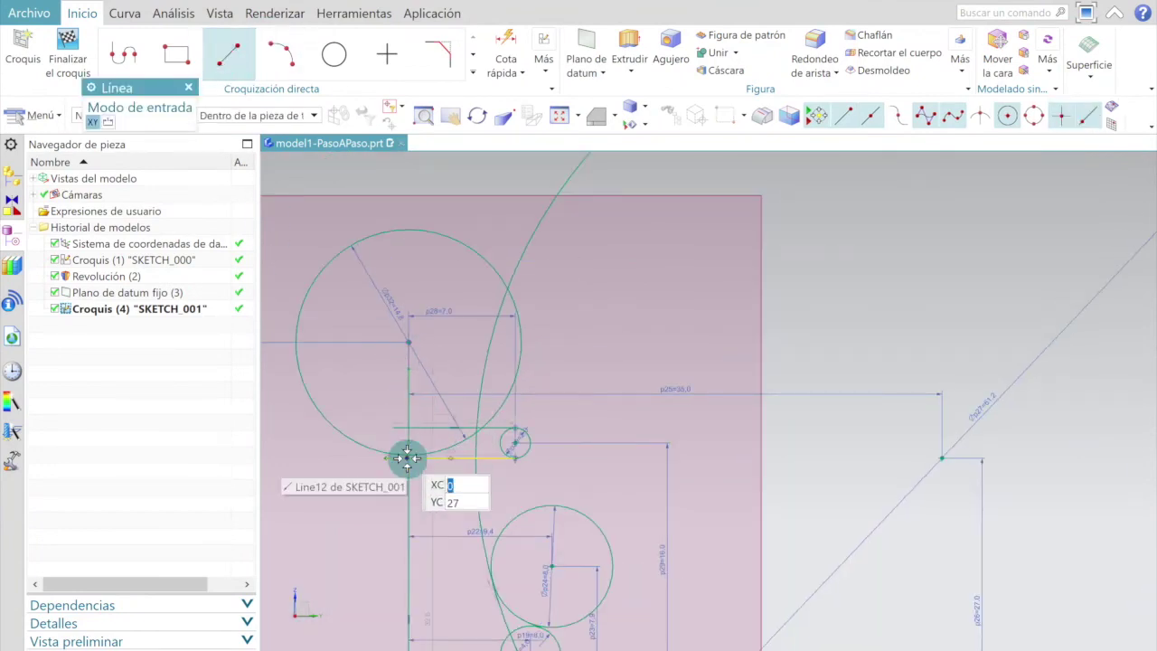
{"action": "scroll", "coordinate": [406, 389], "scroll_direction": "up", "scroll_amount": 3}
{"action": "scroll", "coordinate": [405, 381], "scroll_direction": "up", "scroll_amount": 2}
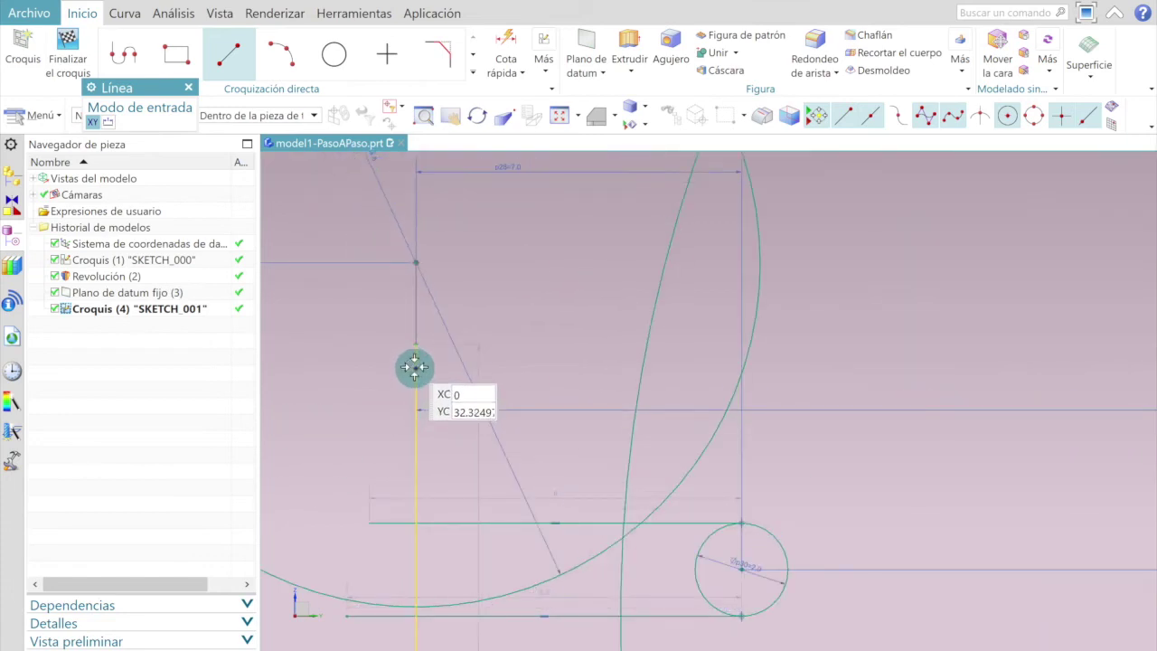
{"action": "left_click", "coordinate": [417, 346]}
{"action": "scroll", "coordinate": [416, 346], "scroll_direction": "down", "scroll_amount": 2}
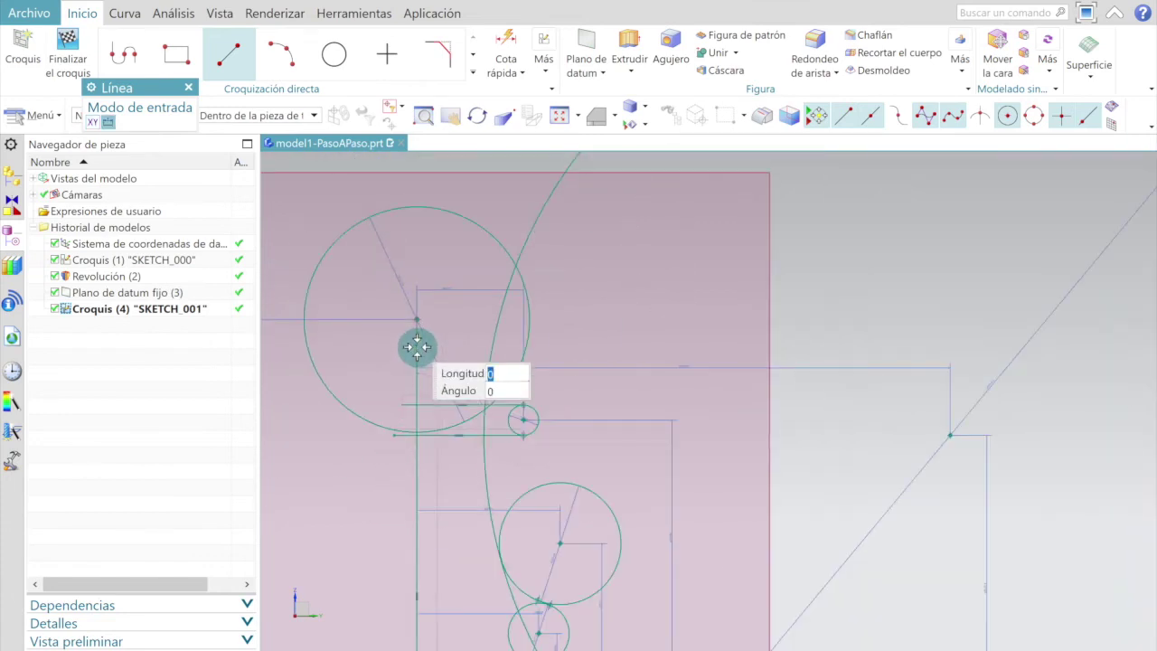
{"action": "scroll", "coordinate": [444, 299], "scroll_direction": "down", "scroll_amount": 2}
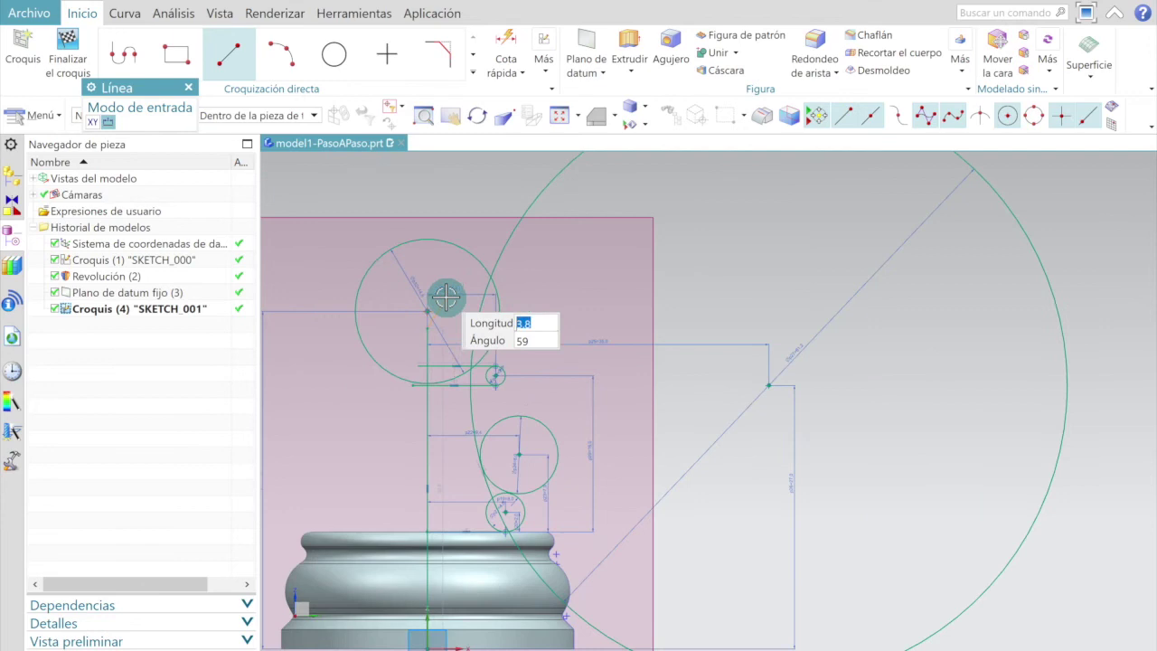
{"action": "scroll", "coordinate": [426, 195], "scroll_direction": "up", "scroll_amount": 3}
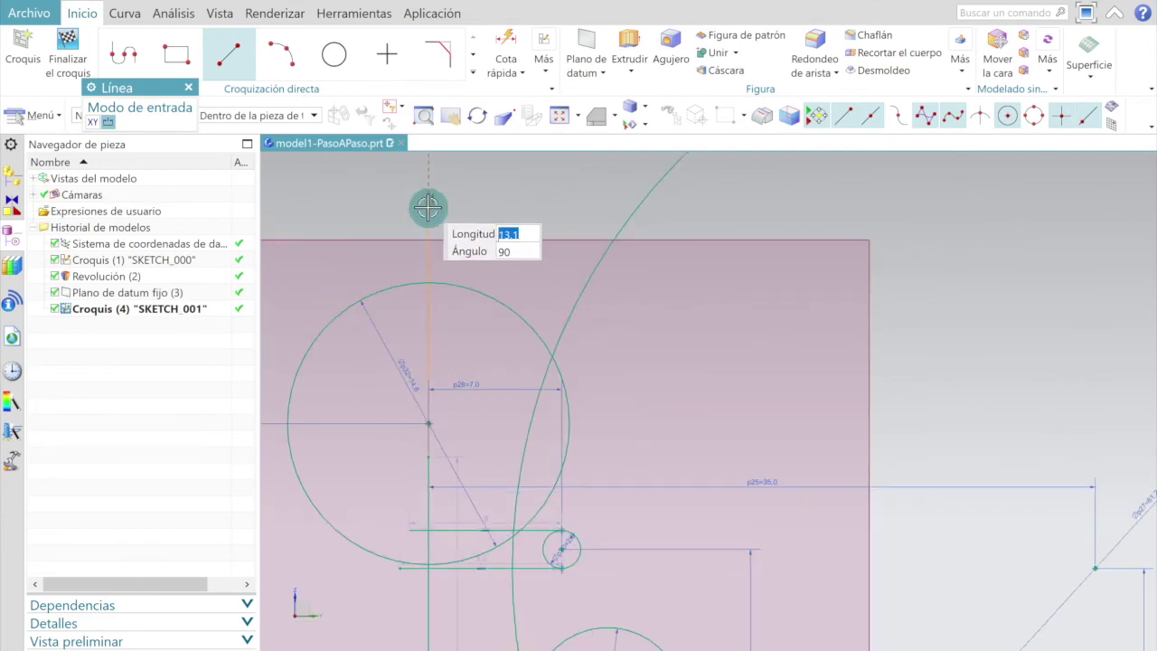
Step: Draw a short line tangent to both the 4 mm circle and the 8 mm circle where they nearly meet
{"action": "scroll", "coordinate": [452, 304], "scroll_direction": "down", "scroll_amount": 3}
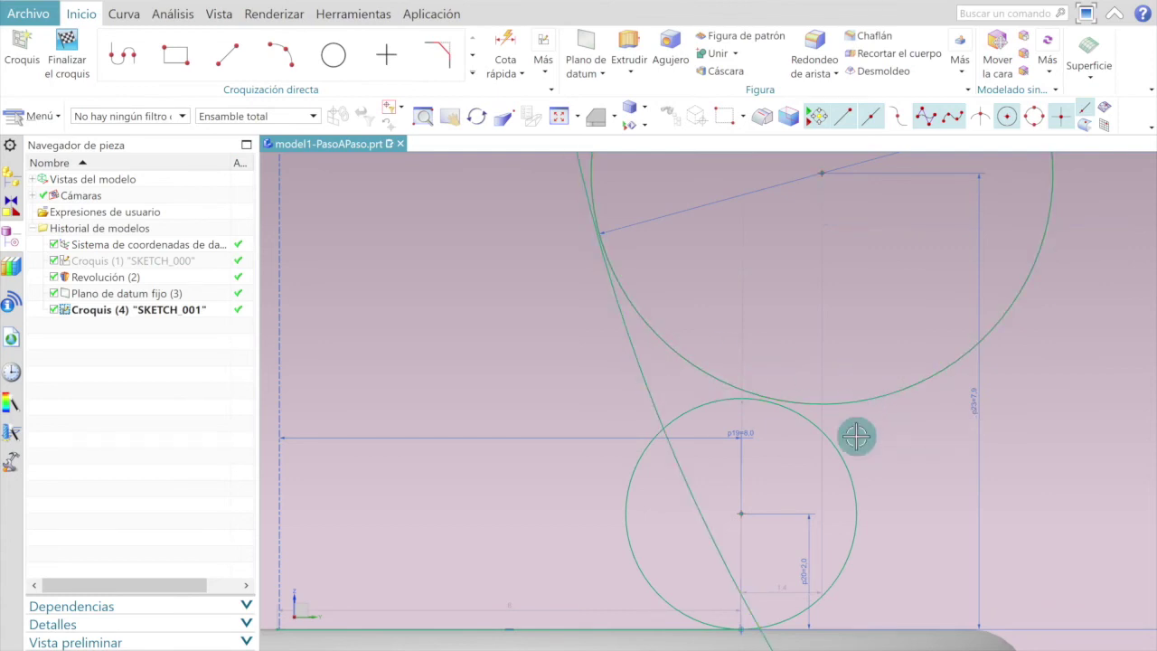
{"action": "scroll", "coordinate": [548, 326], "scroll_direction": "up", "scroll_amount": 3}
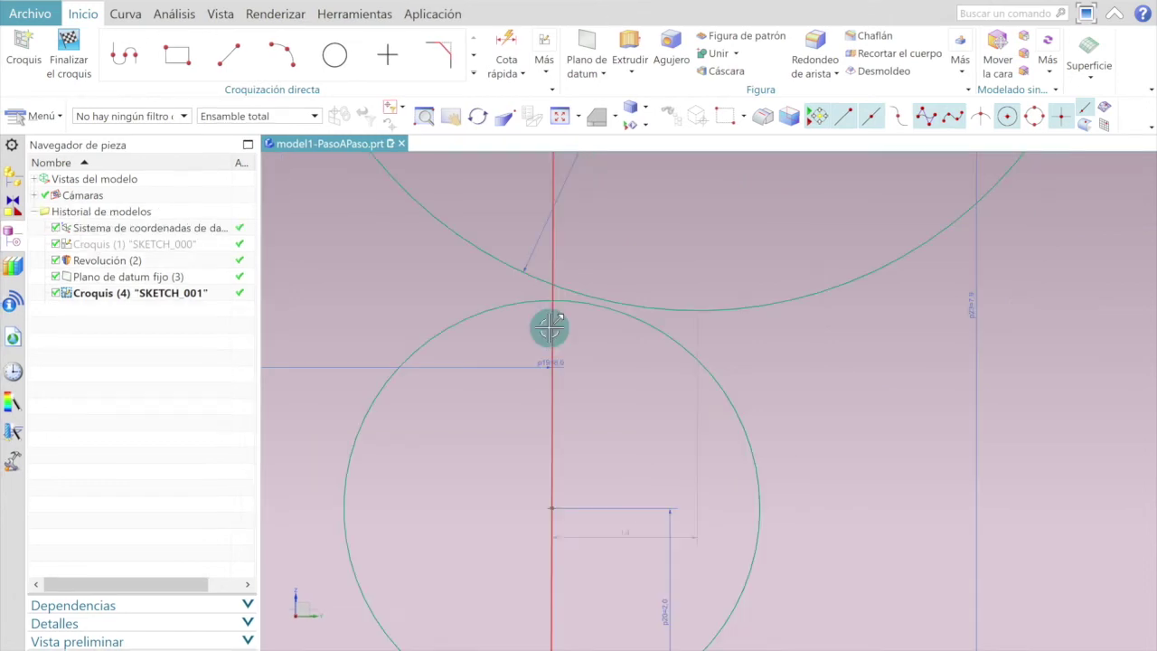
{"action": "scroll", "coordinate": [533, 323], "scroll_direction": "up", "scroll_amount": 2}
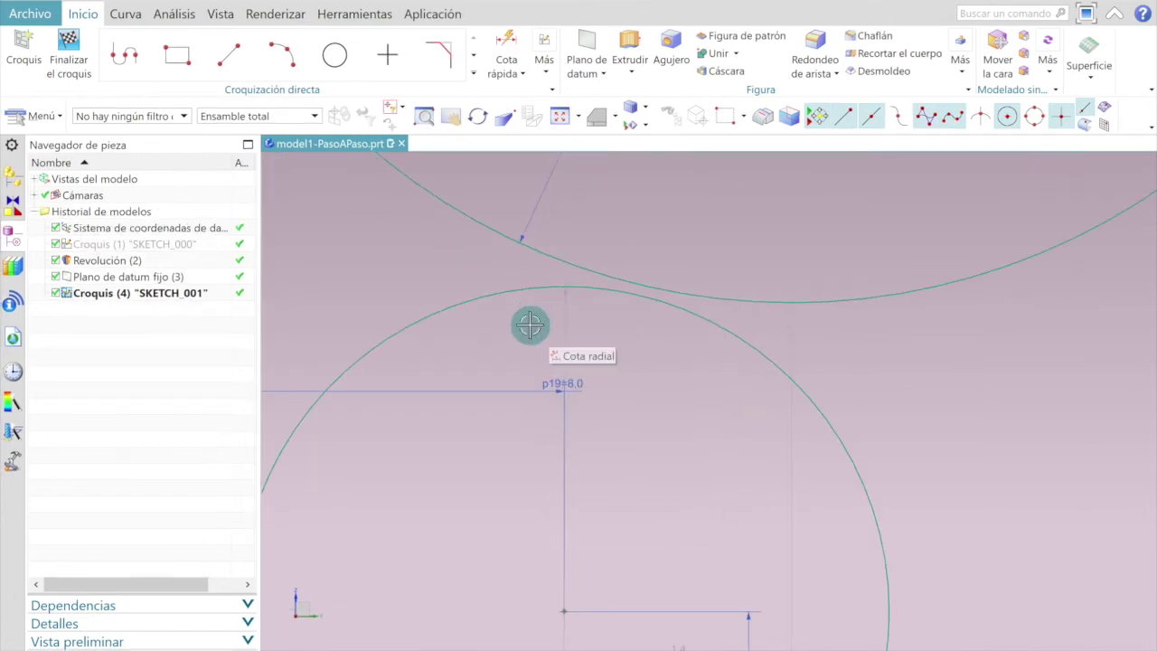
{"action": "left_click", "coordinate": [228, 54]}
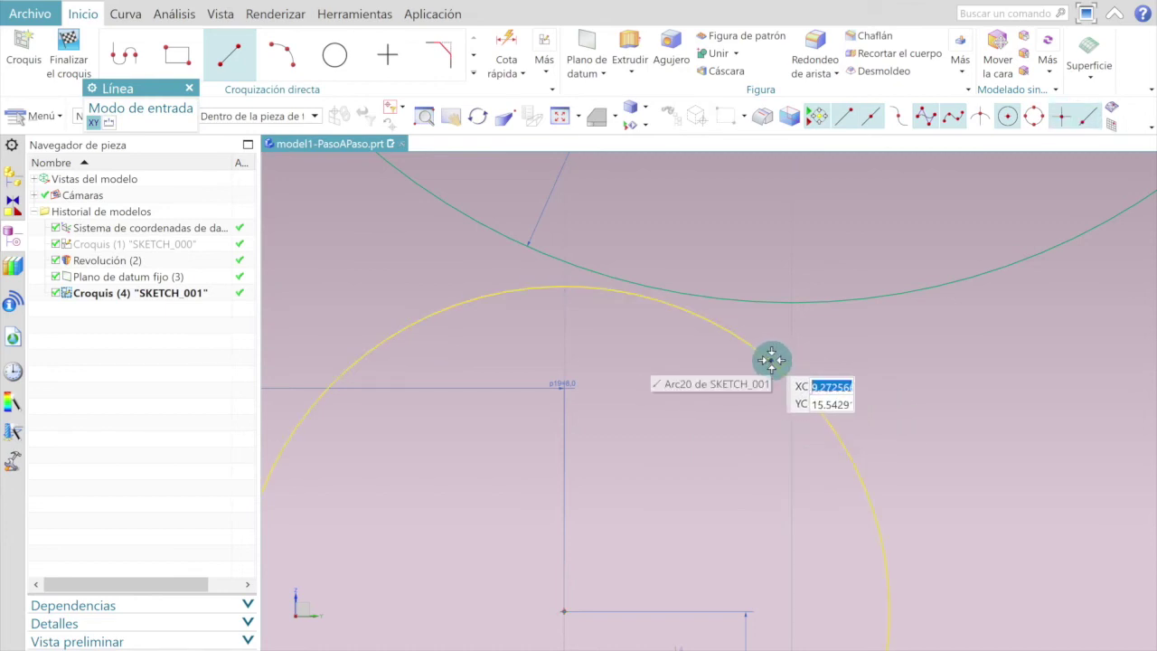
{"action": "left_click", "coordinate": [771, 360]}
{"action": "left_click", "coordinate": [771, 361]}
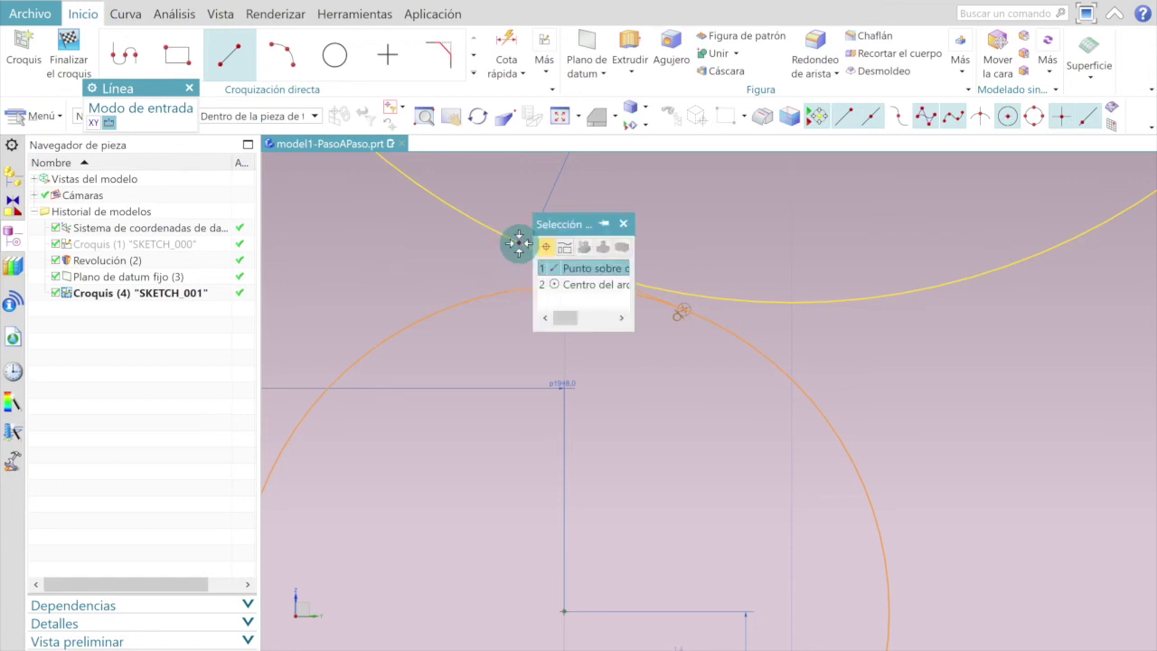
{"action": "left_click", "coordinate": [519, 243]}
{"action": "scroll", "coordinate": [519, 243], "scroll_direction": "down", "scroll_amount": 1}
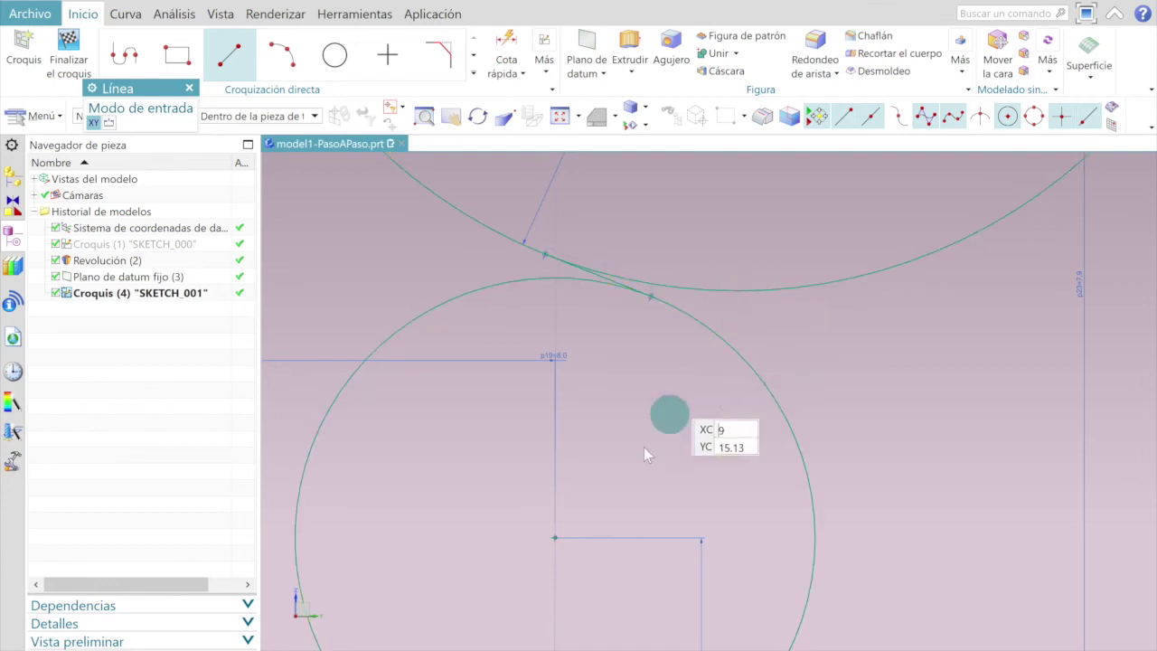
Step: Draw a short line tangent to both the 8 mm circle and the large 61.2 mm circle
{"action": "scroll", "coordinate": [504, 602], "scroll_direction": "down", "scroll_amount": 3}
{"action": "scroll", "coordinate": [396, 285], "scroll_direction": "up", "scroll_amount": 5}
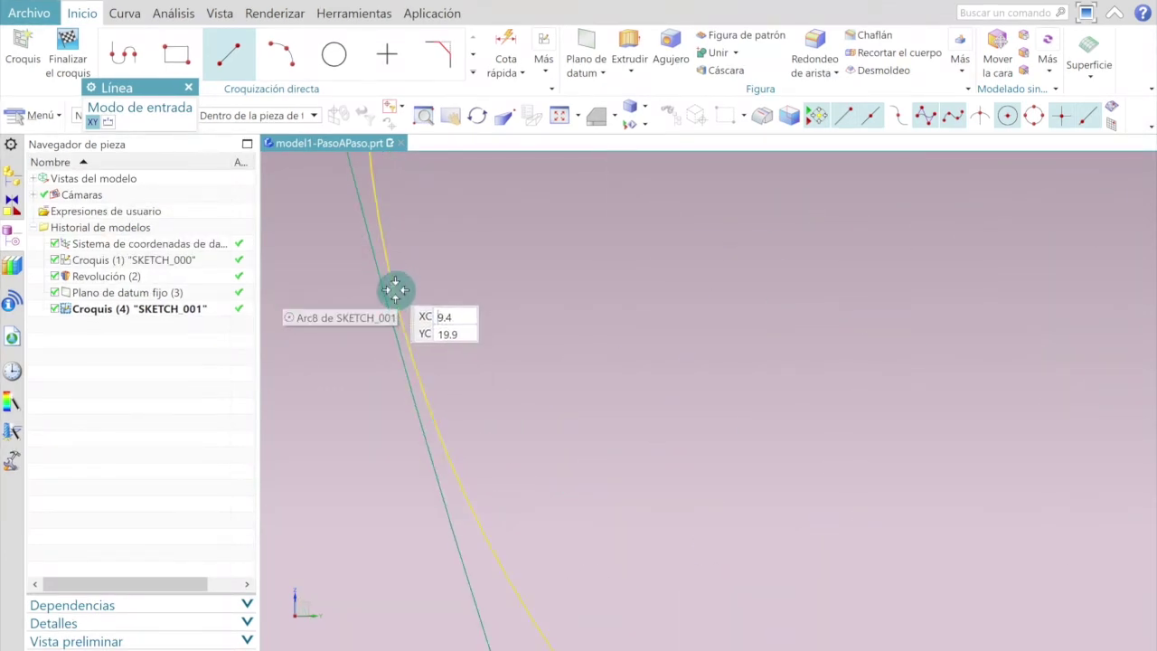
{"action": "scroll", "coordinate": [386, 303], "scroll_direction": "down", "scroll_amount": 4}
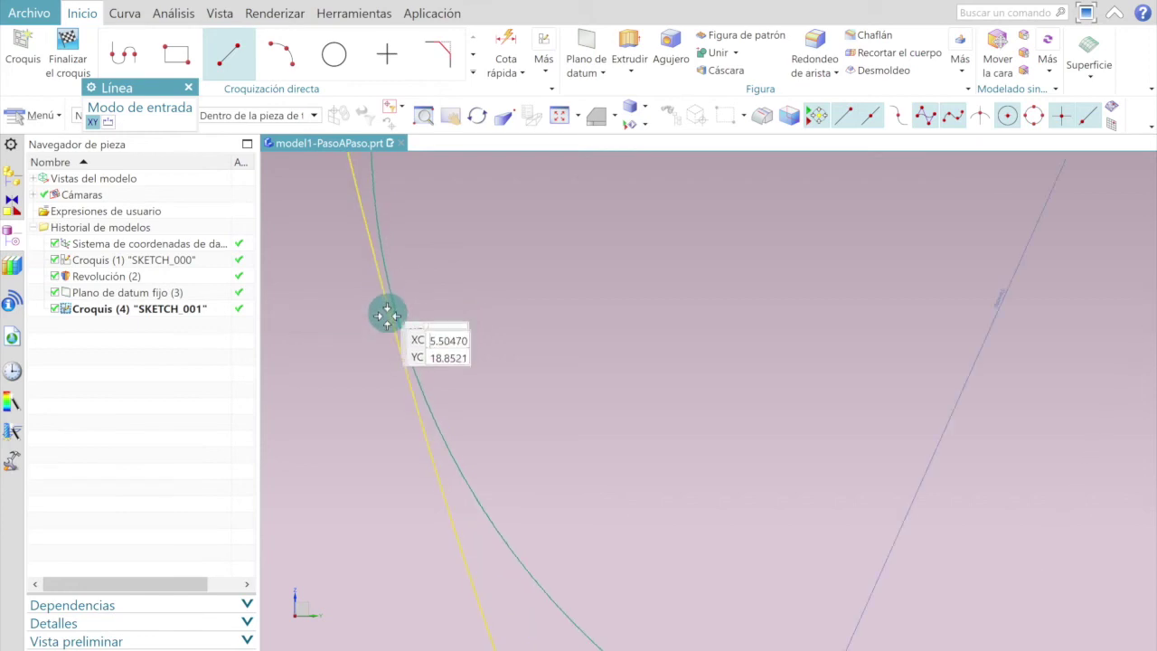
{"action": "scroll", "coordinate": [645, 393], "scroll_direction": "down", "scroll_amount": 2}
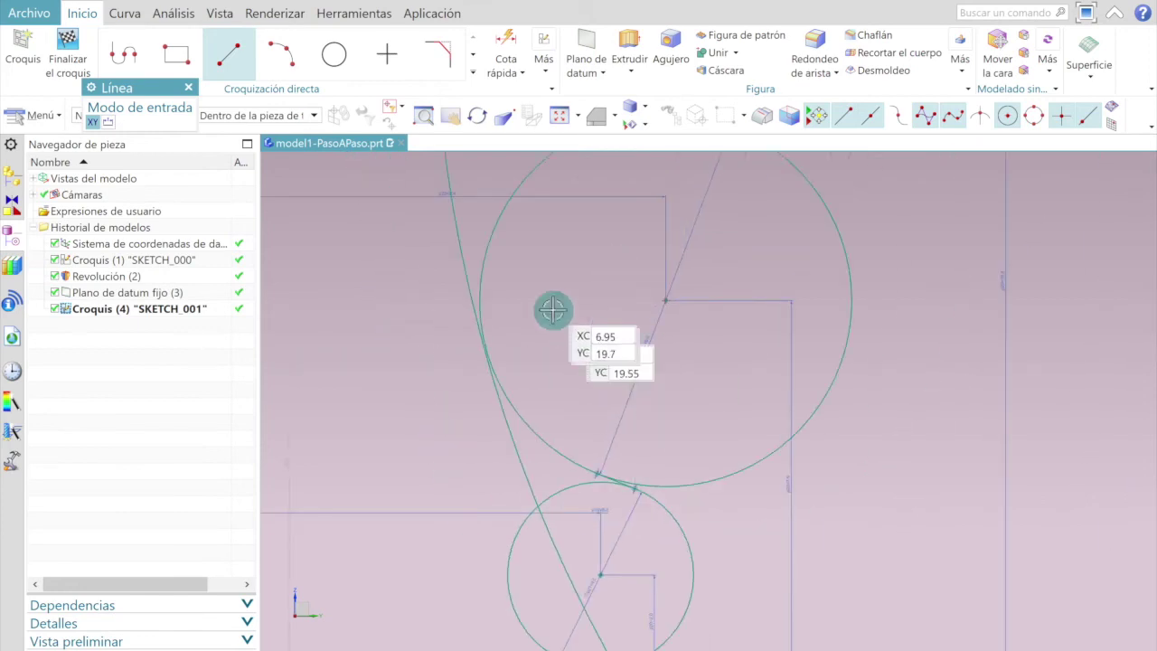
{"action": "left_click", "coordinate": [188, 87]}
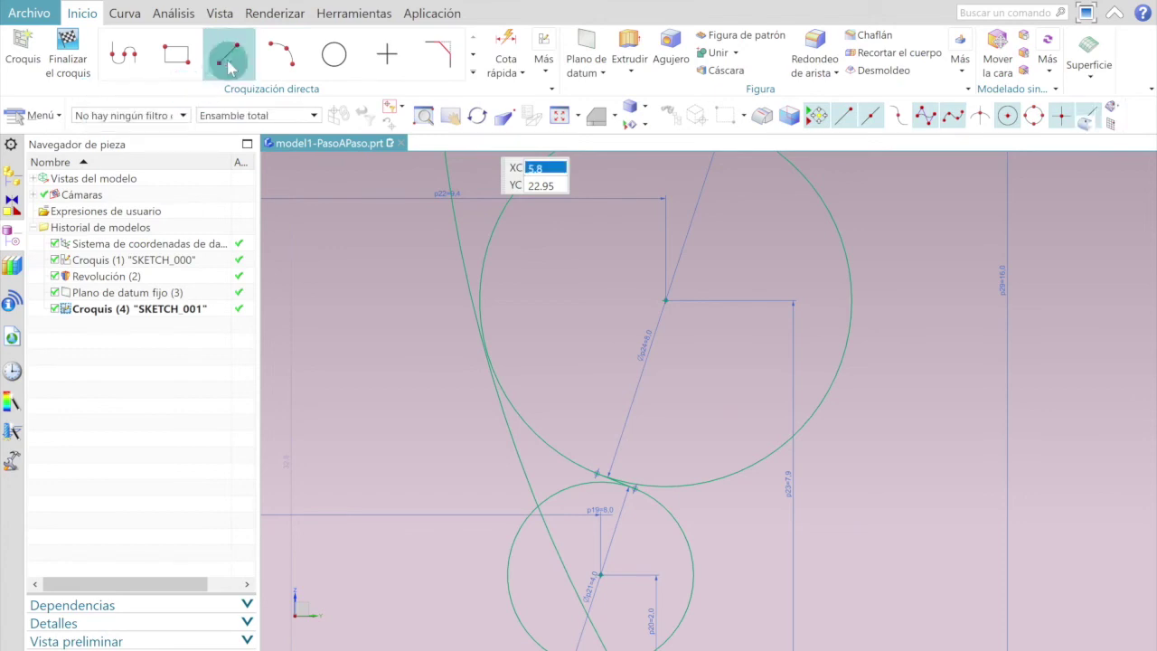
{"action": "scroll", "coordinate": [457, 359], "scroll_direction": "up", "scroll_amount": 5}
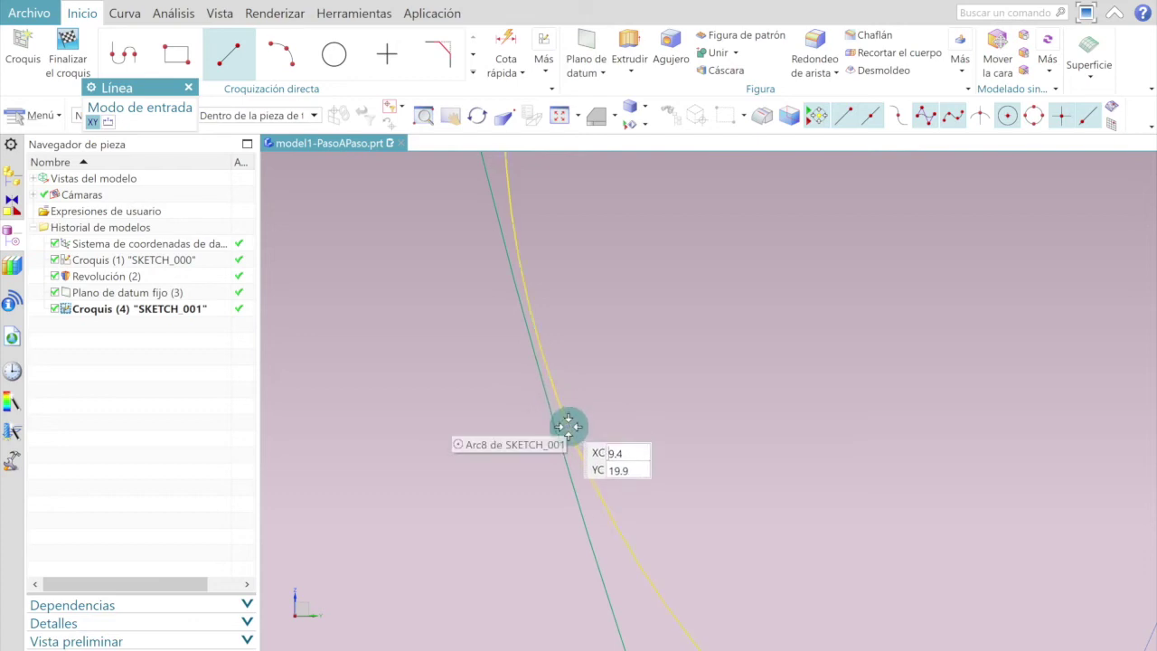
{"action": "scroll", "coordinate": [624, 506], "scroll_direction": "down", "scroll_amount": 3}
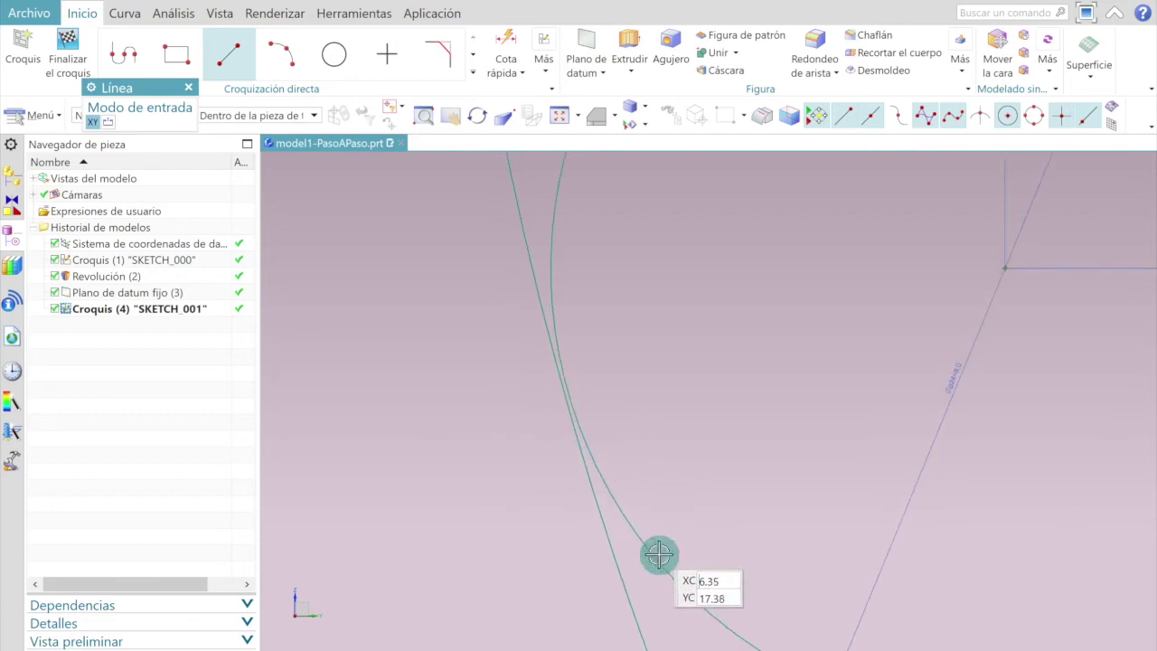
{"action": "left_click", "coordinate": [602, 477]}
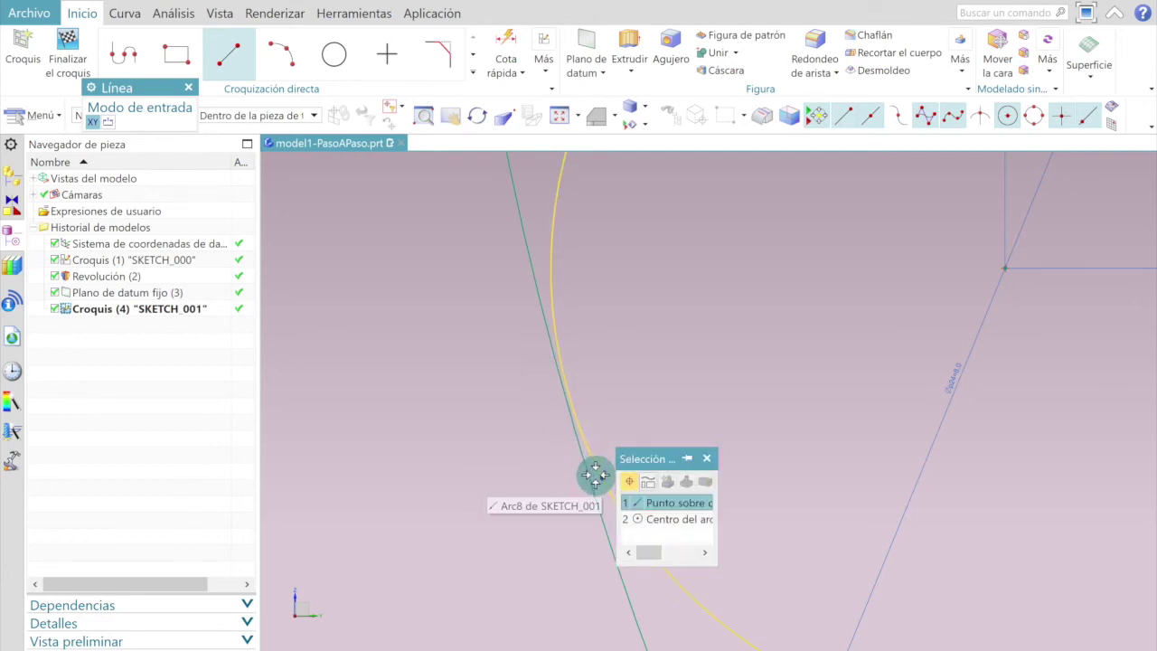
{"action": "left_click", "coordinate": [597, 480]}
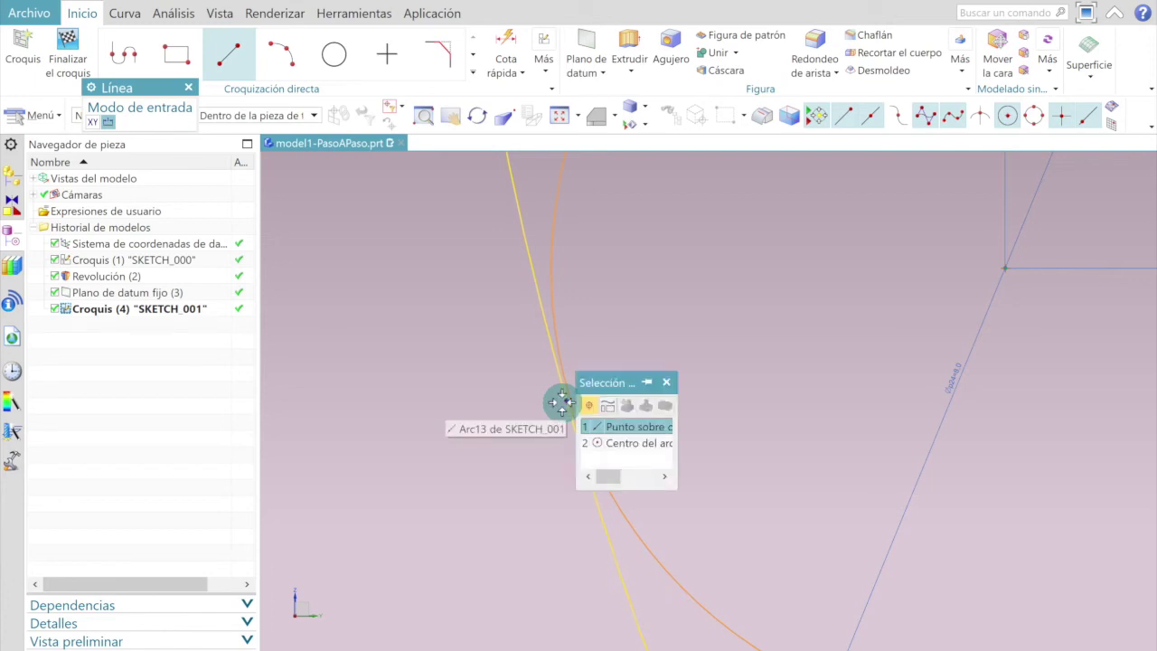
{"action": "left_click", "coordinate": [563, 403]}
{"action": "scroll", "coordinate": [563, 403], "scroll_direction": "down", "scroll_amount": 2}
{"action": "scroll", "coordinate": [576, 442], "scroll_direction": "up", "scroll_amount": 4}
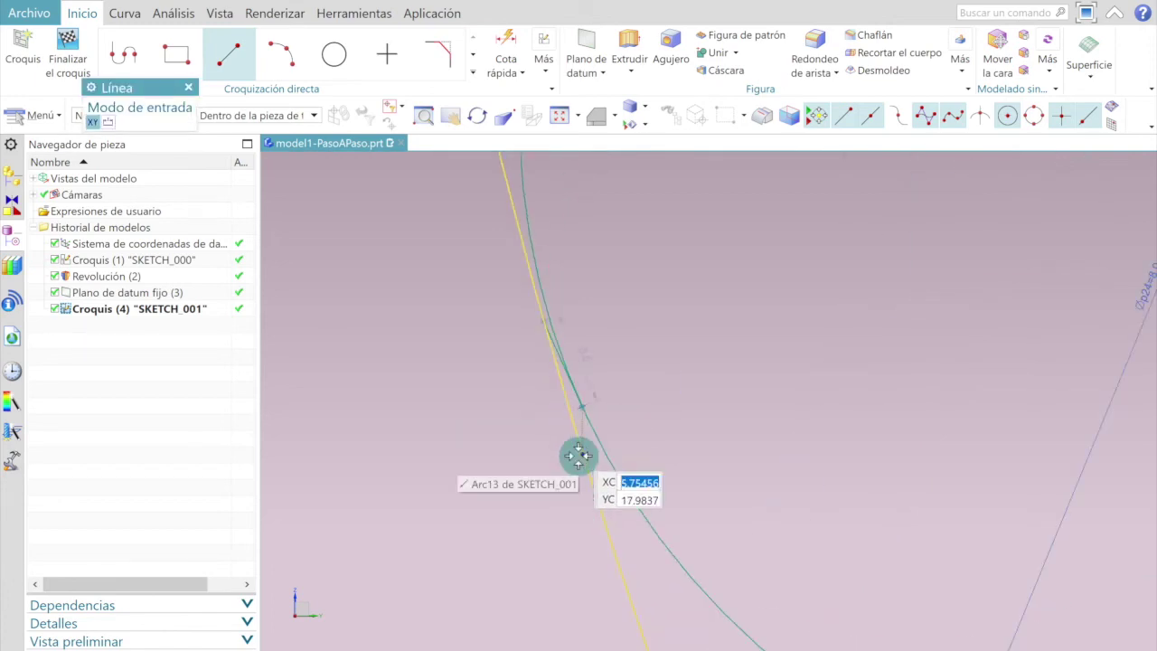
{"action": "scroll", "coordinate": [559, 311], "scroll_direction": "down", "scroll_amount": 3}
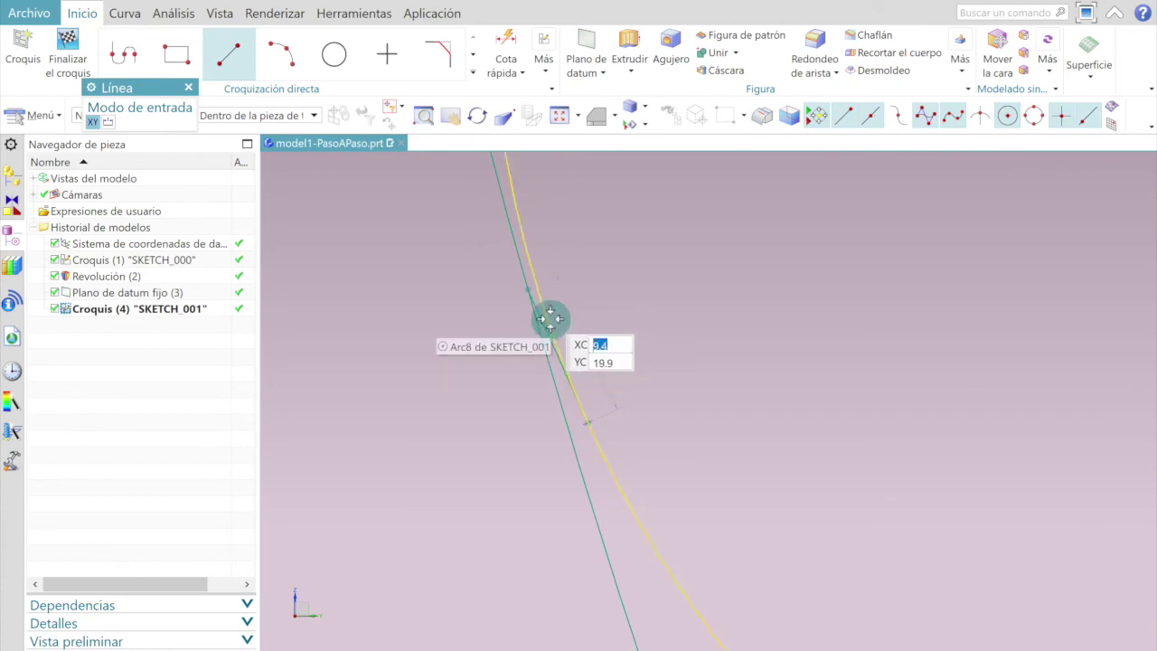
{"action": "scroll", "coordinate": [543, 317], "scroll_direction": "up", "scroll_amount": 2}
{"action": "scroll", "coordinate": [538, 312], "scroll_direction": "down", "scroll_amount": 3}
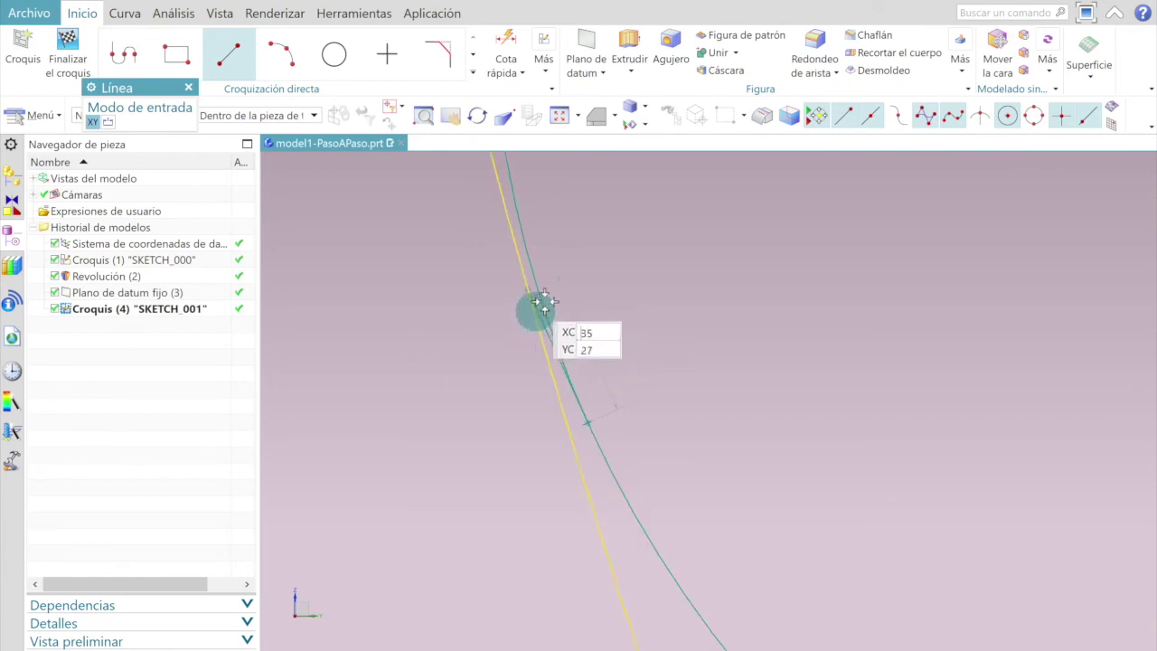
{"action": "scroll", "coordinate": [543, 307], "scroll_direction": "down", "scroll_amount": 6}
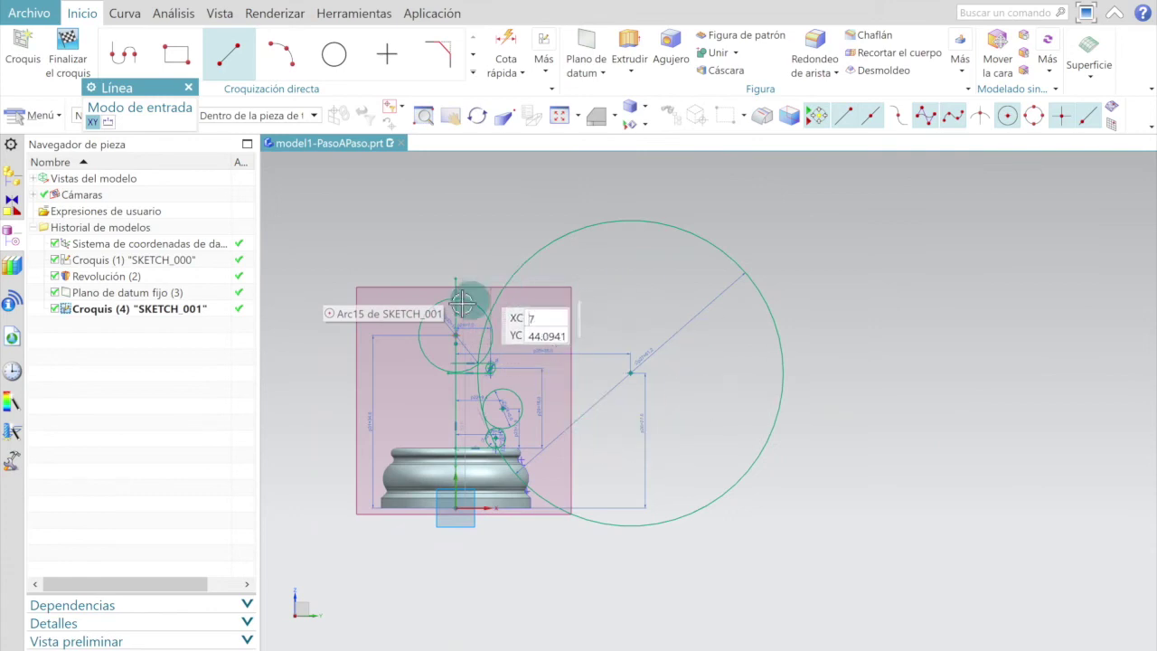
Step: Use Quick Trim to remove the centre line's stub above the head circle and the head circle's half left of the centre line
{"action": "key", "text": "Escape"}
{"action": "scroll", "coordinate": [452, 406], "scroll_direction": "up", "scroll_amount": 3}
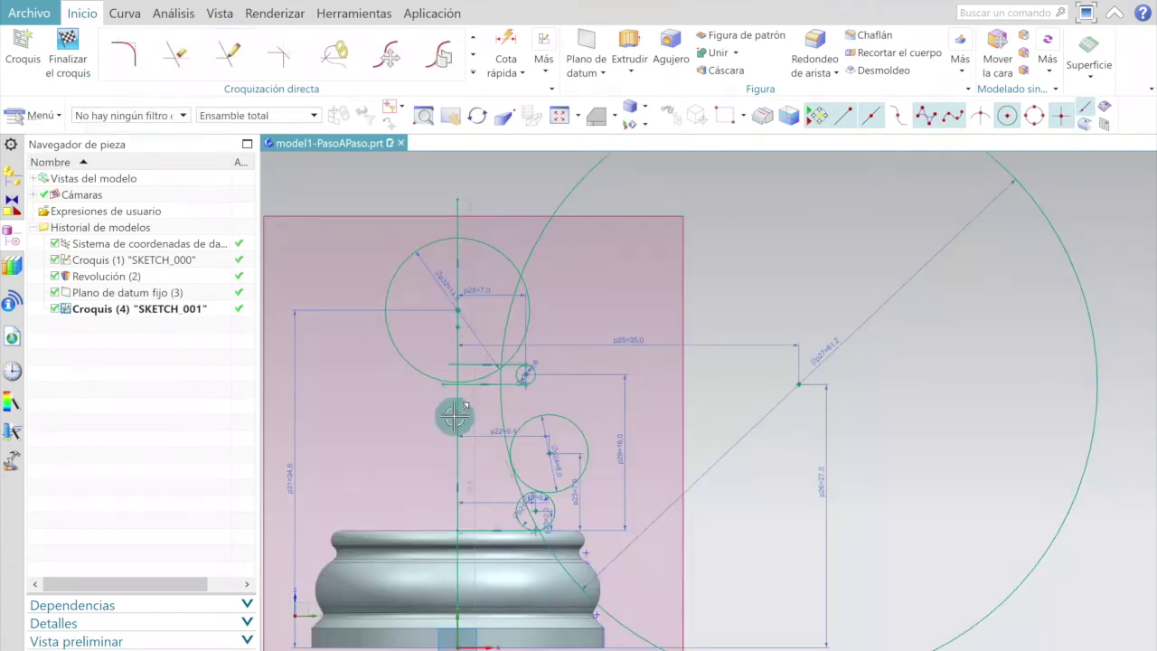
{"action": "scroll", "coordinate": [452, 406], "scroll_direction": "down", "scroll_amount": 2}
{"action": "scroll", "coordinate": [462, 413], "scroll_direction": "up", "scroll_amount": 1}
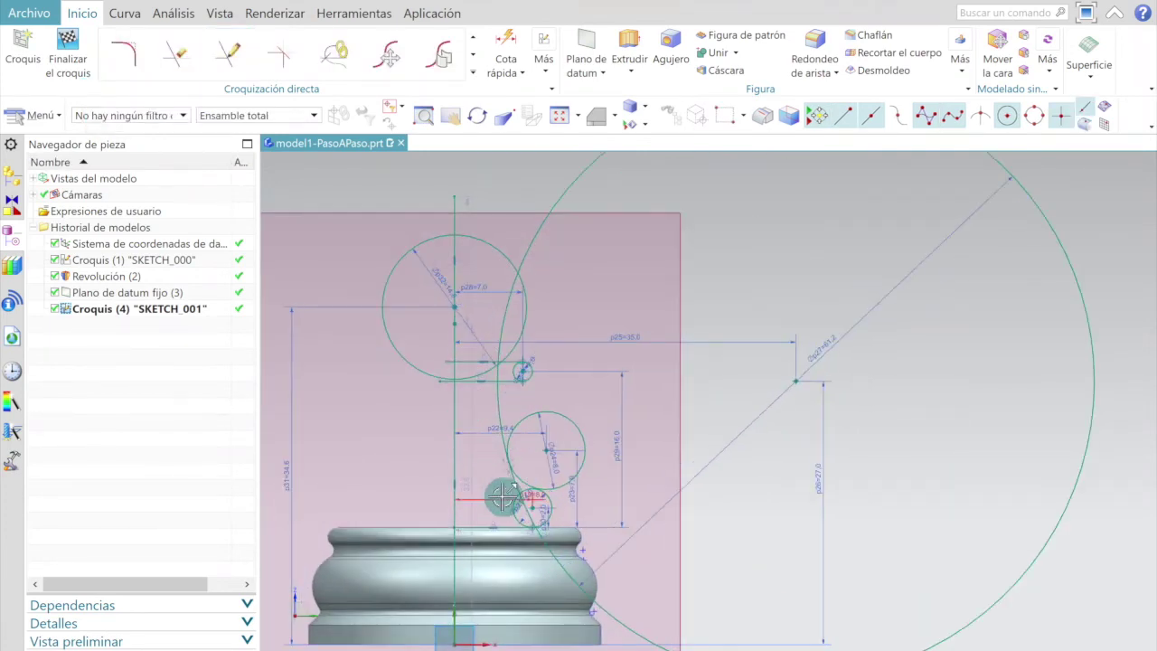
{"action": "left_click", "coordinate": [473, 56]}
{"action": "left_click", "coordinate": [473, 38]}
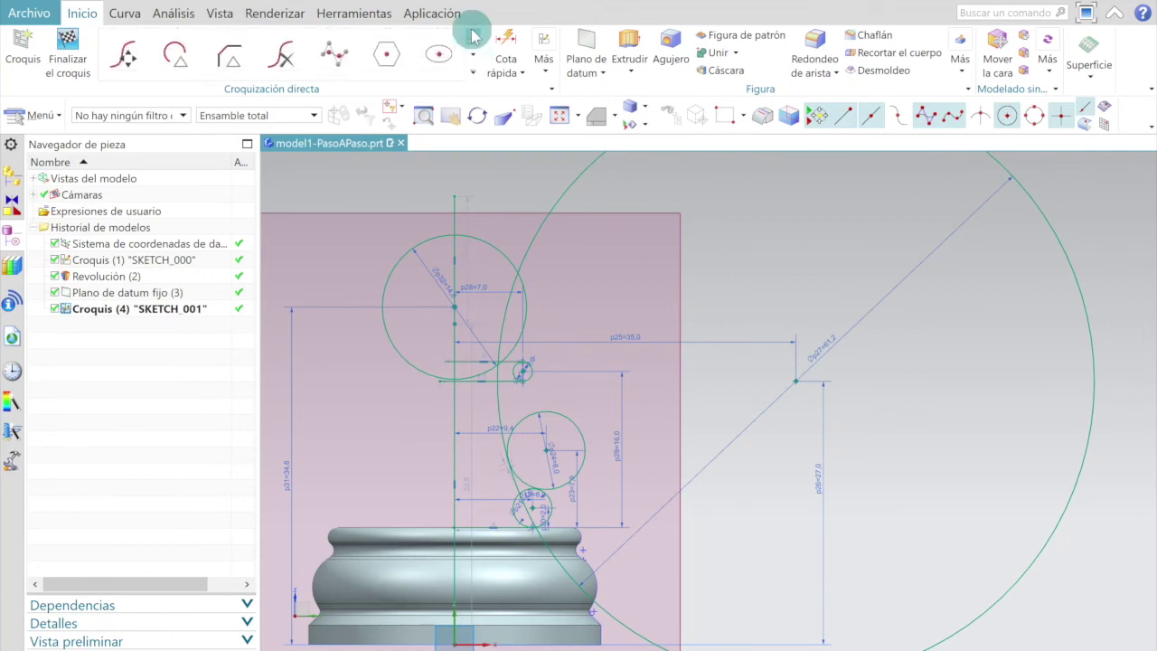
{"action": "left_click", "coordinate": [473, 38]}
{"action": "left_click", "coordinate": [474, 54]}
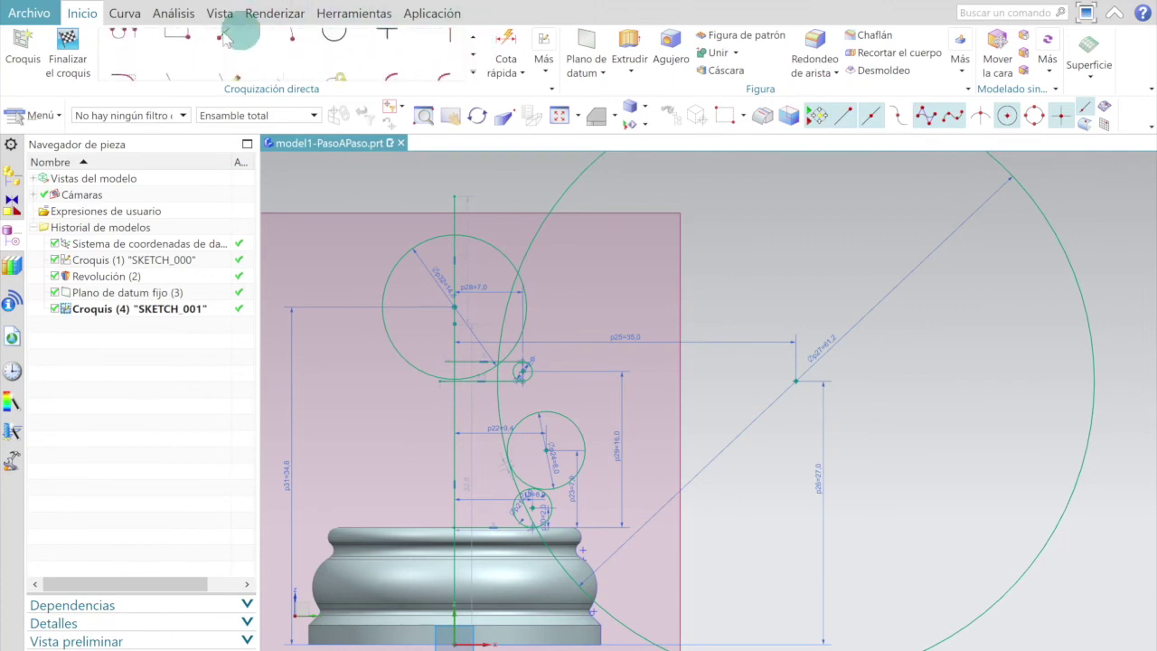
{"action": "left_click", "coordinate": [176, 56]}
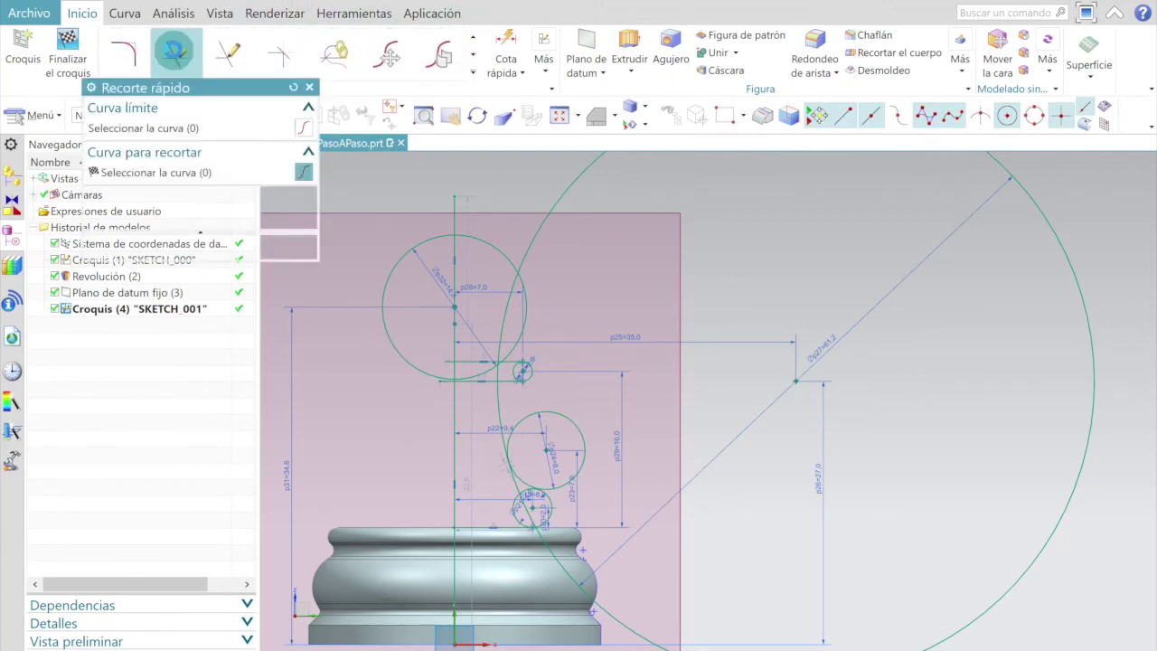
{"action": "scroll", "coordinate": [471, 254], "scroll_direction": "down", "scroll_amount": 1}
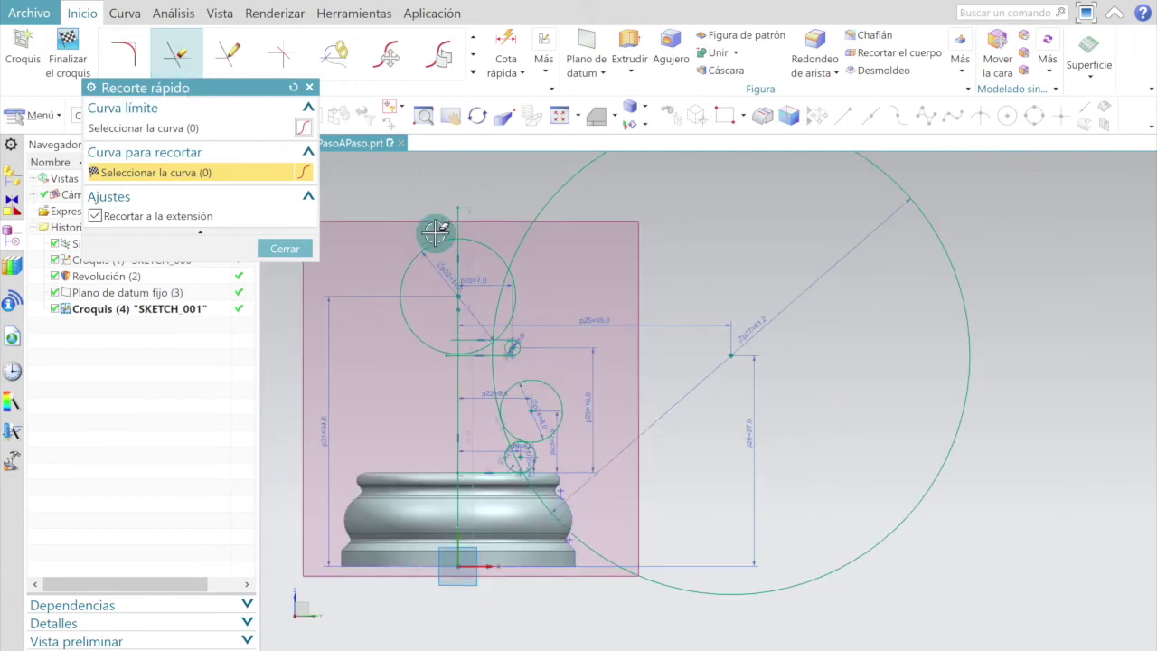
{"action": "scroll", "coordinate": [434, 232], "scroll_direction": "up", "scroll_amount": 5}
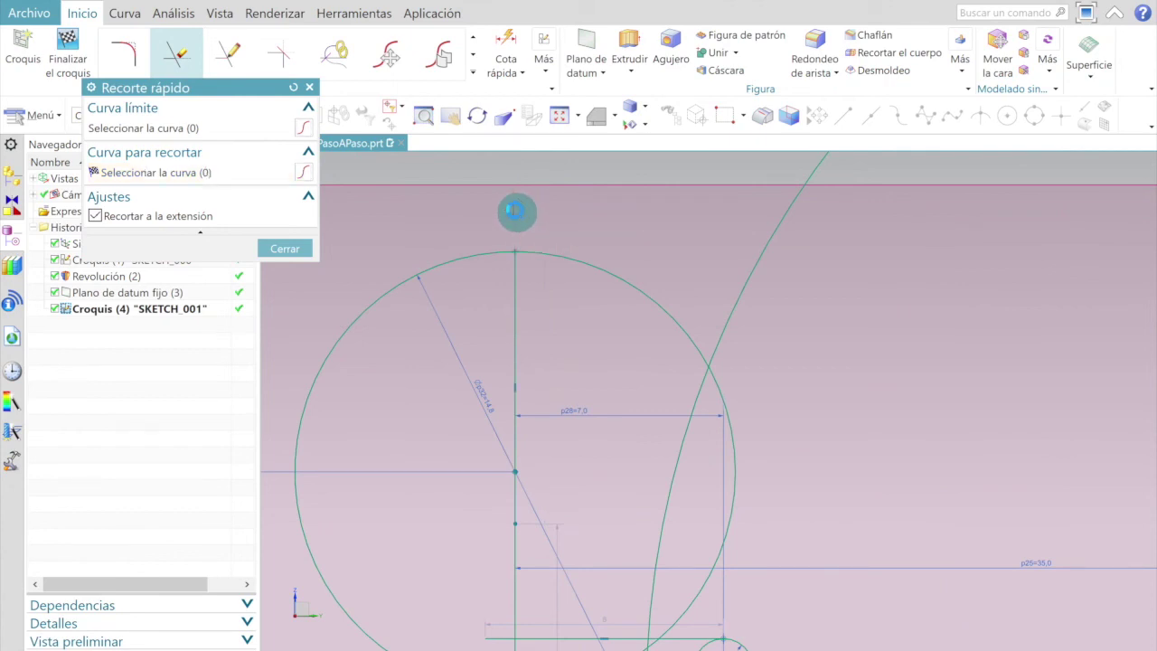
{"action": "left_click", "coordinate": [516, 212]}
{"action": "left_click", "coordinate": [479, 255]}
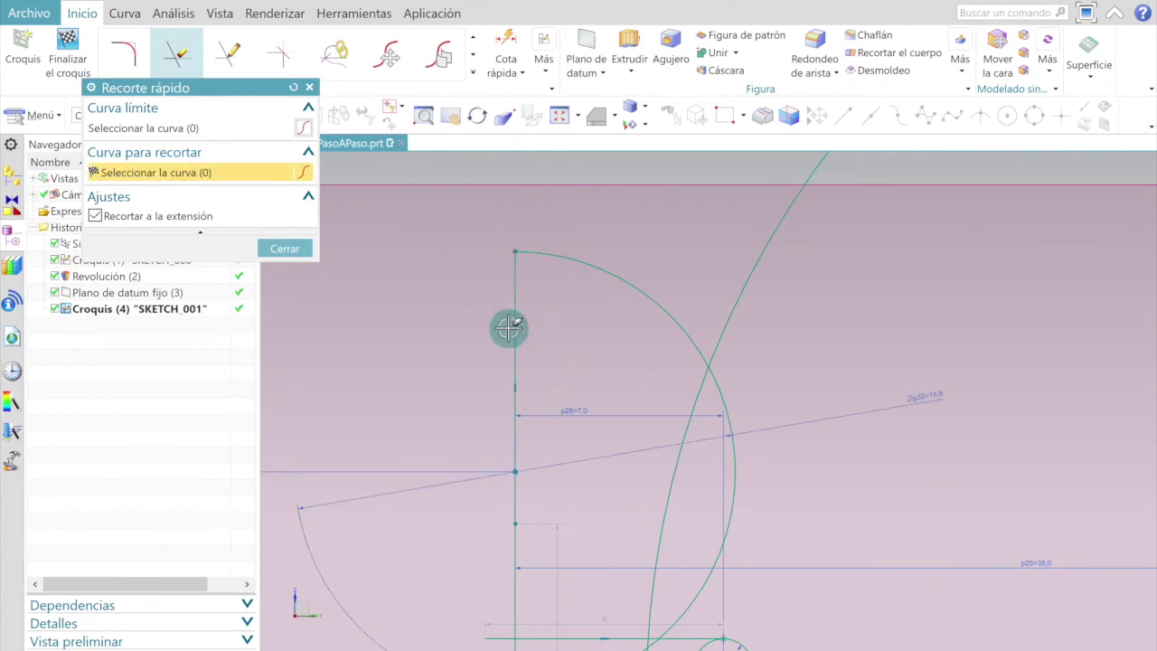
Step: Trim the centre line inside the head and the large 61.2 mm circle's arcs outside and inside the head circle
{"action": "scroll", "coordinate": [500, 296], "scroll_direction": "down", "scroll_amount": 2}
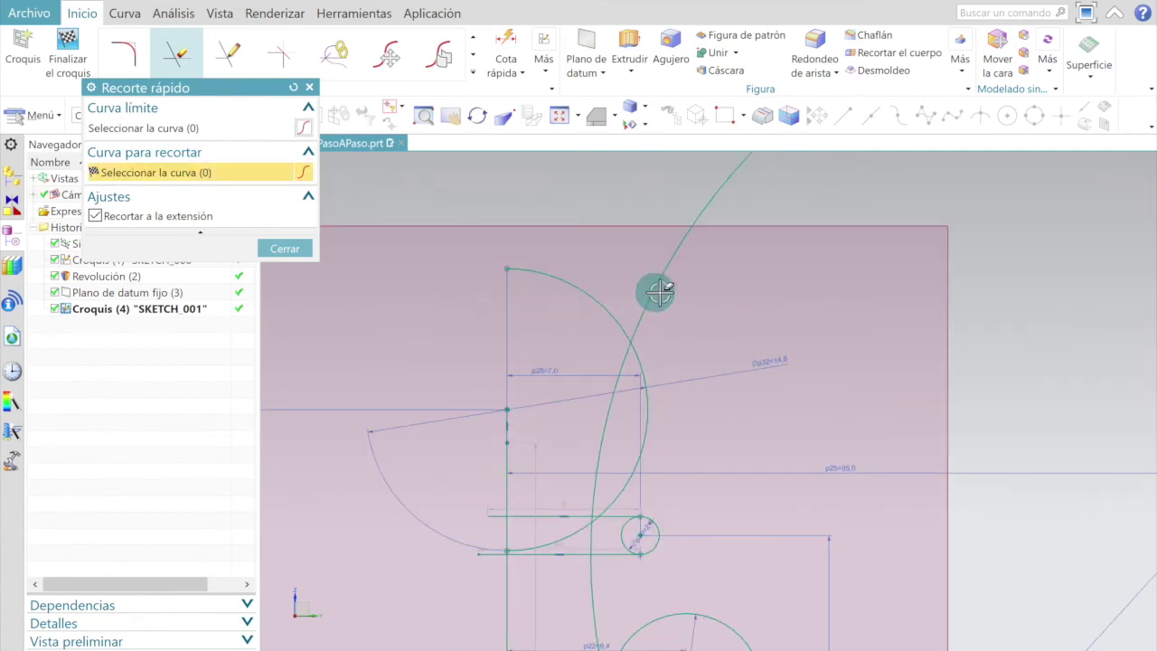
{"action": "scroll", "coordinate": [614, 398], "scroll_direction": "up", "scroll_amount": 2}
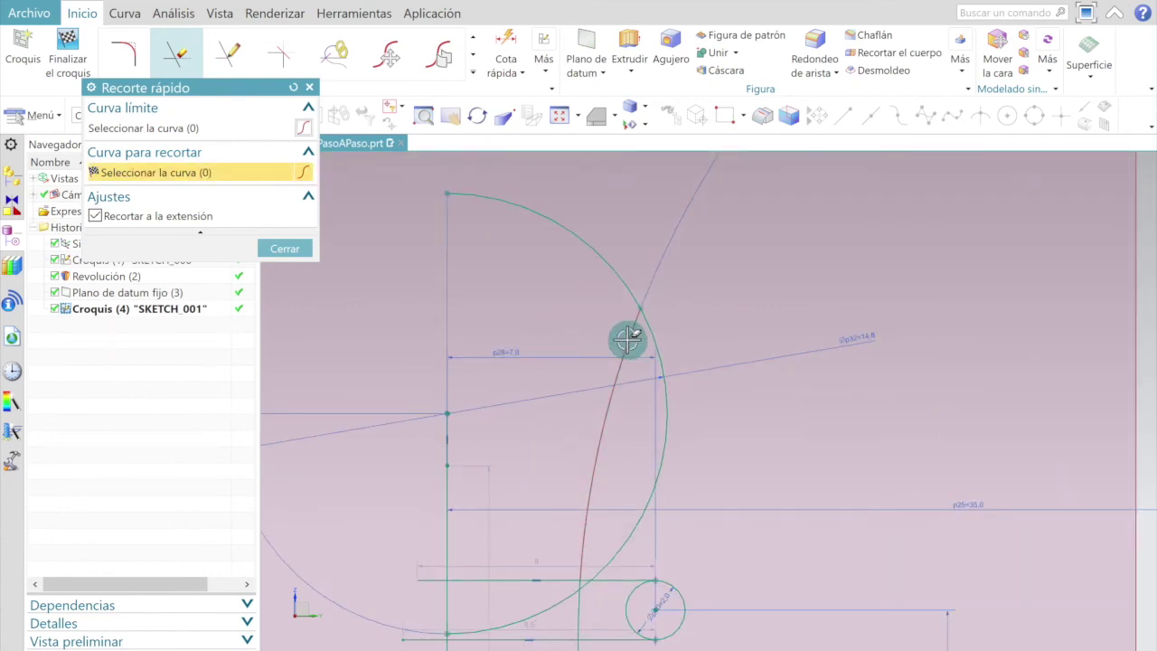
{"action": "scroll", "coordinate": [628, 333], "scroll_direction": "down", "scroll_amount": 2}
{"action": "scroll", "coordinate": [610, 356], "scroll_direction": "up", "scroll_amount": 3}
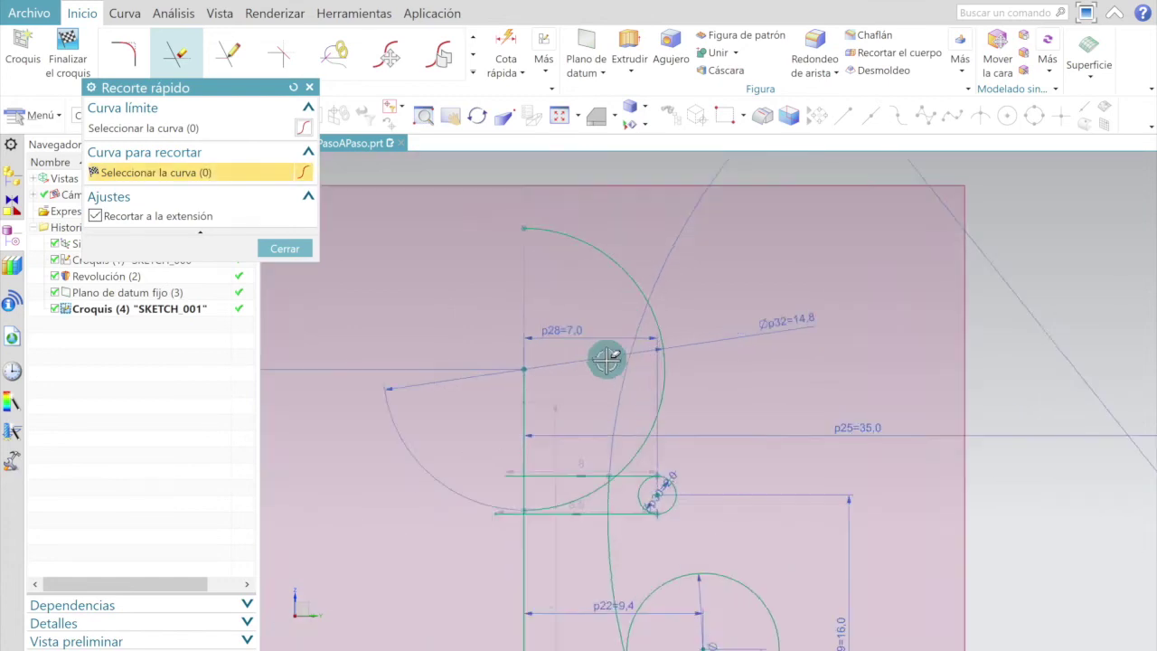
{"action": "scroll", "coordinate": [503, 396], "scroll_direction": "up", "scroll_amount": 2}
{"action": "scroll", "coordinate": [522, 310], "scroll_direction": "down", "scroll_amount": 3}
{"action": "scroll", "coordinate": [633, 499], "scroll_direction": "up", "scroll_amount": 5}
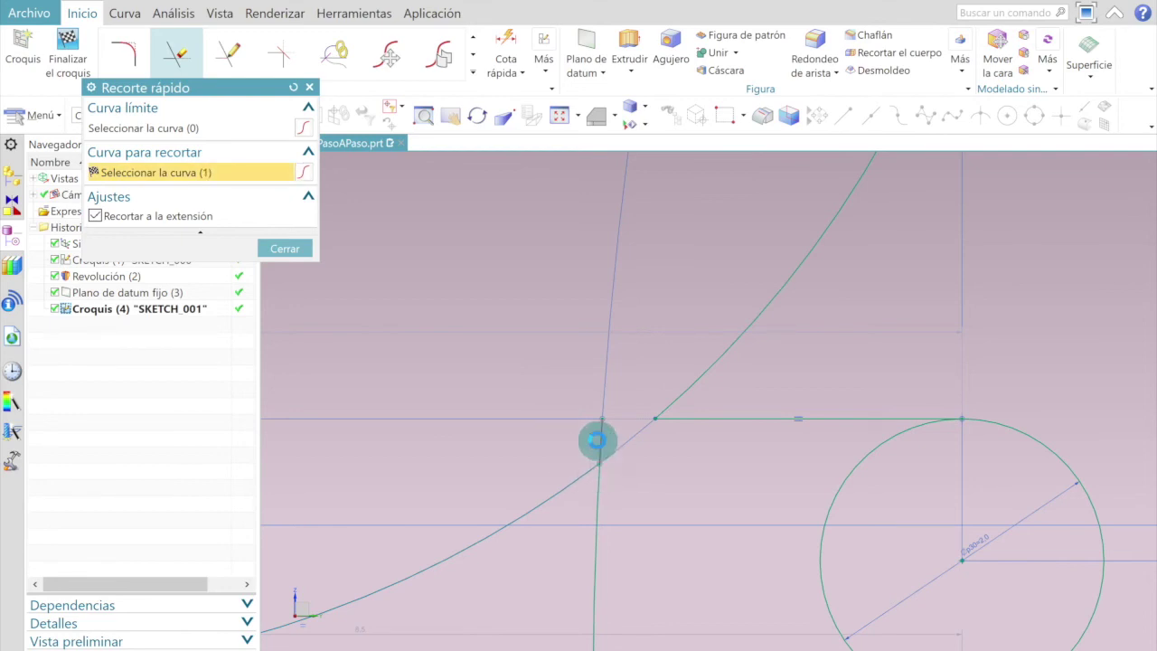
Step: Trim the 2 mm collar circle to its outer half and remove the collar lines, head arc and centre line inside the profile
{"action": "scroll", "coordinate": [600, 500], "scroll_direction": "down", "scroll_amount": 3}
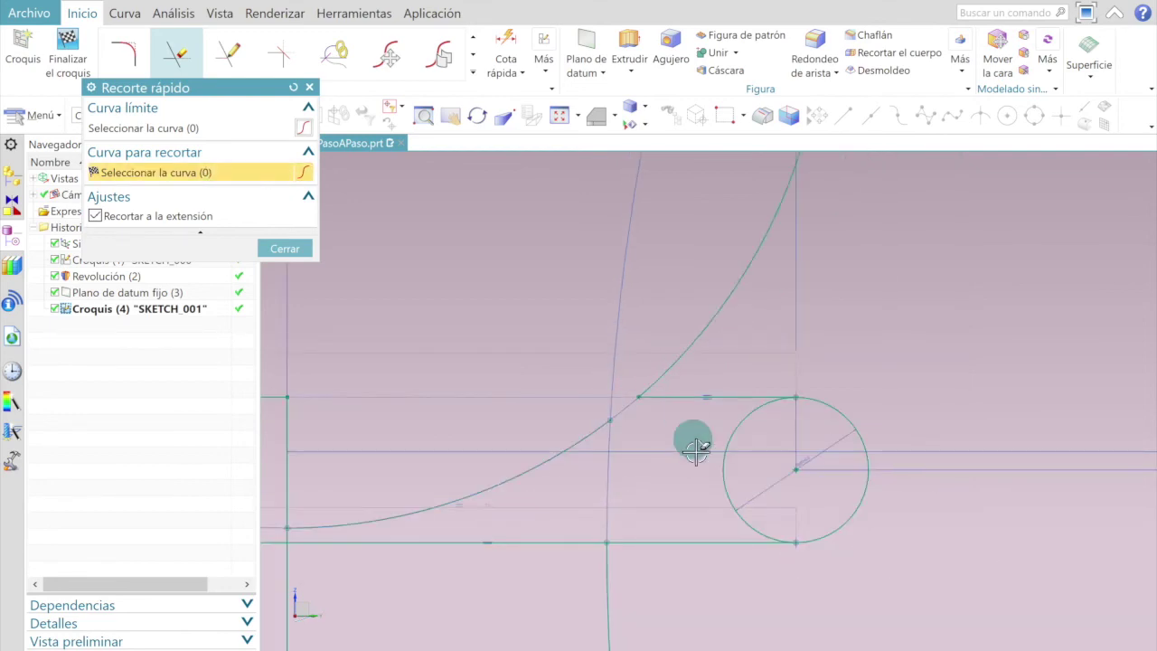
{"action": "scroll", "coordinate": [693, 439], "scroll_direction": "up", "scroll_amount": 2}
{"action": "scroll", "coordinate": [787, 395], "scroll_direction": "down", "scroll_amount": 3}
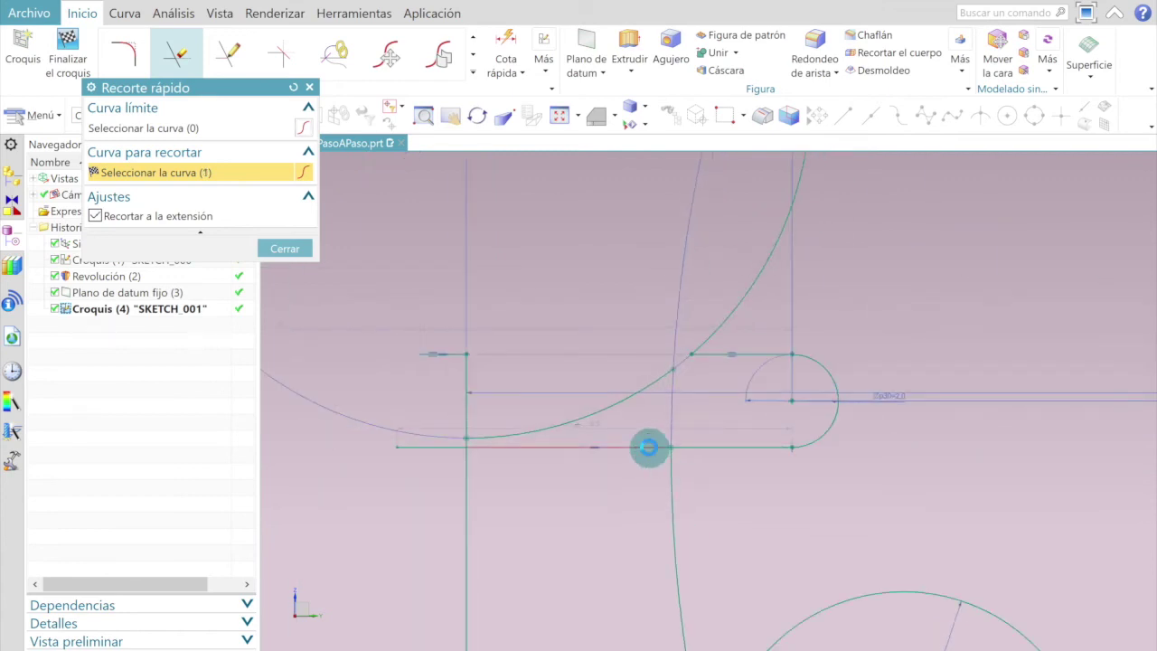
{"action": "left_click", "coordinate": [650, 446]}
{"action": "left_click", "coordinate": [448, 439]}
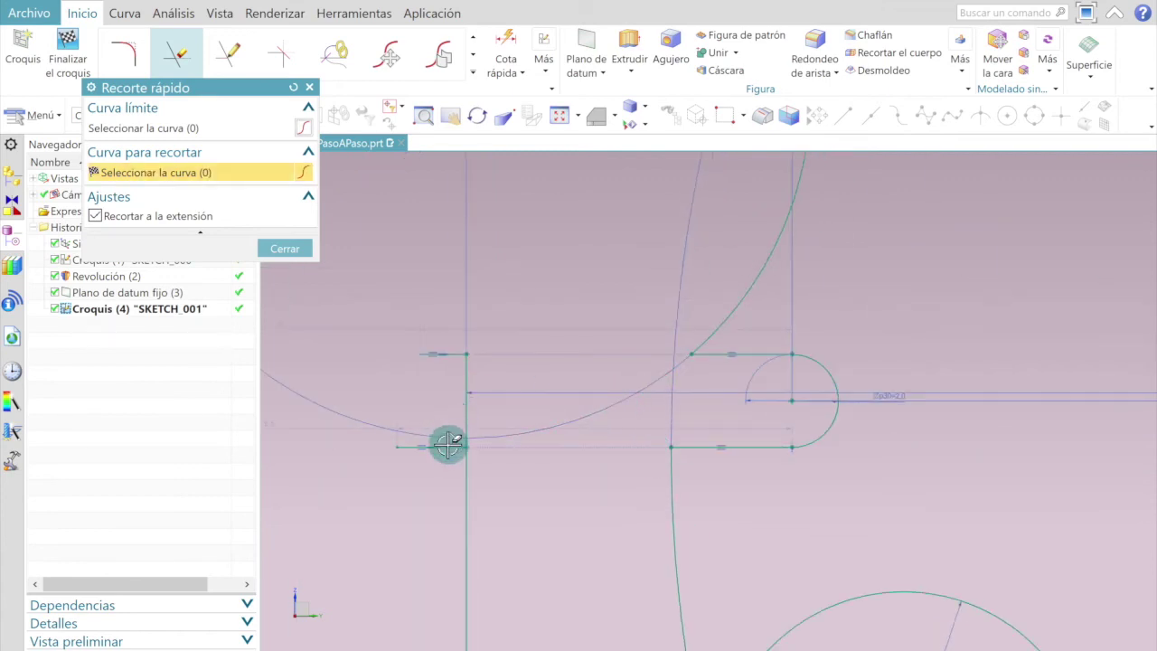
{"action": "left_click", "coordinate": [450, 352]}
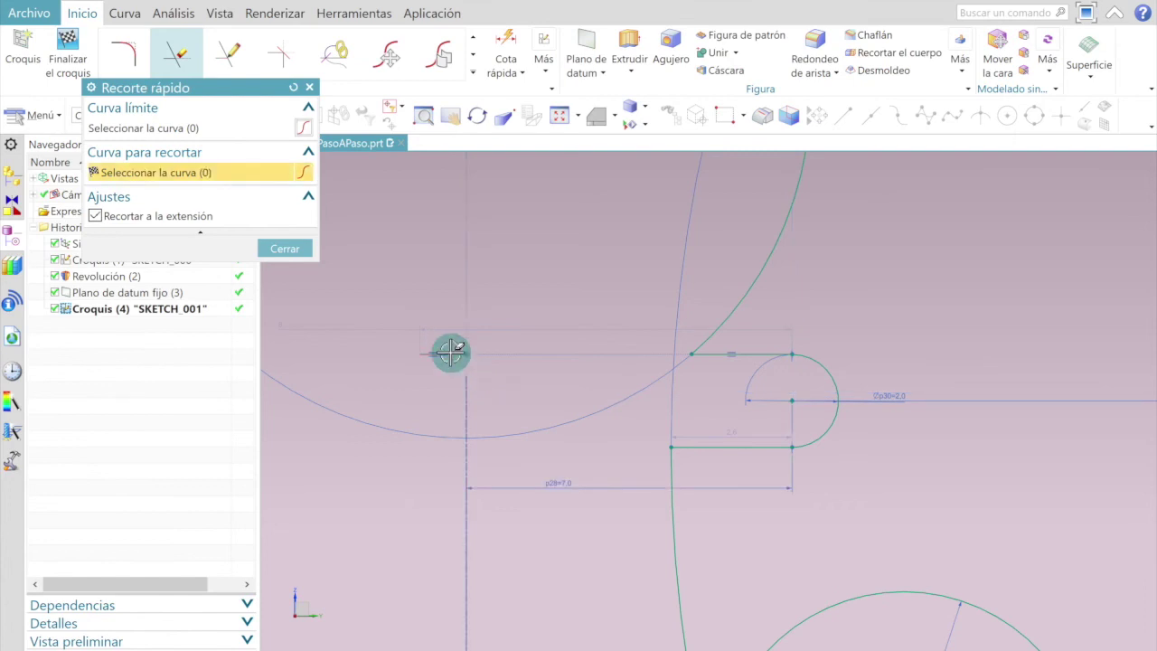
{"action": "scroll", "coordinate": [750, 240], "scroll_direction": "down", "scroll_amount": 3}
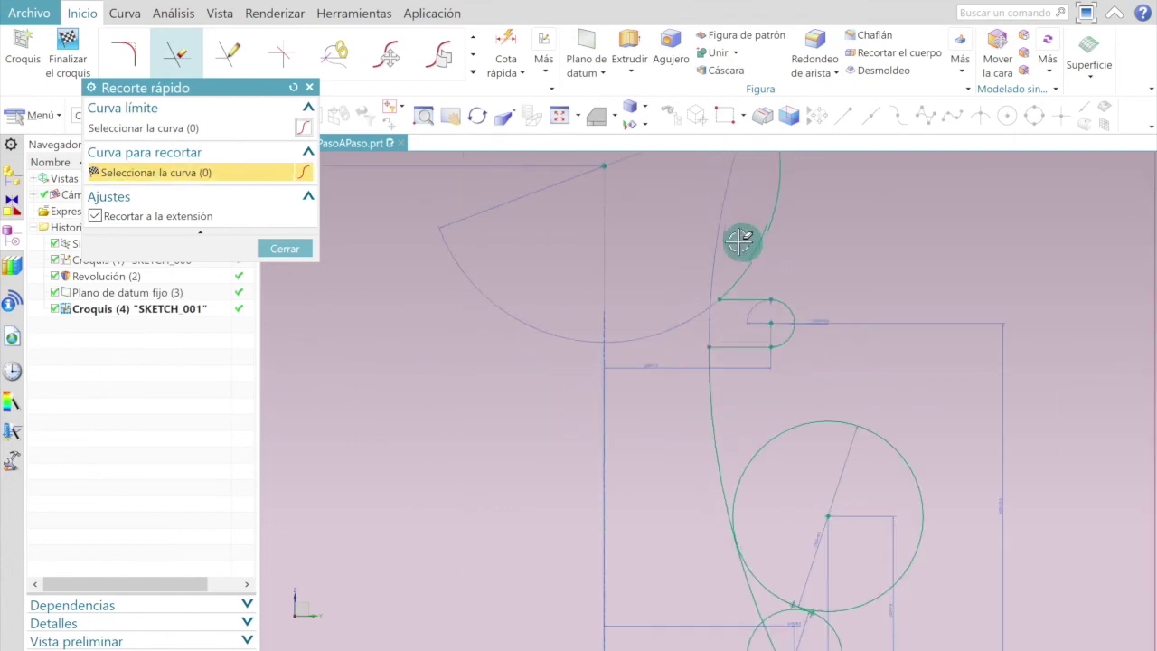
Step: Trim the 8 mm circle to its lower concave arc and remove the large circle's segment between that arc and the 4 mm circle
{"action": "scroll", "coordinate": [882, 313], "scroll_direction": "up", "scroll_amount": 1}
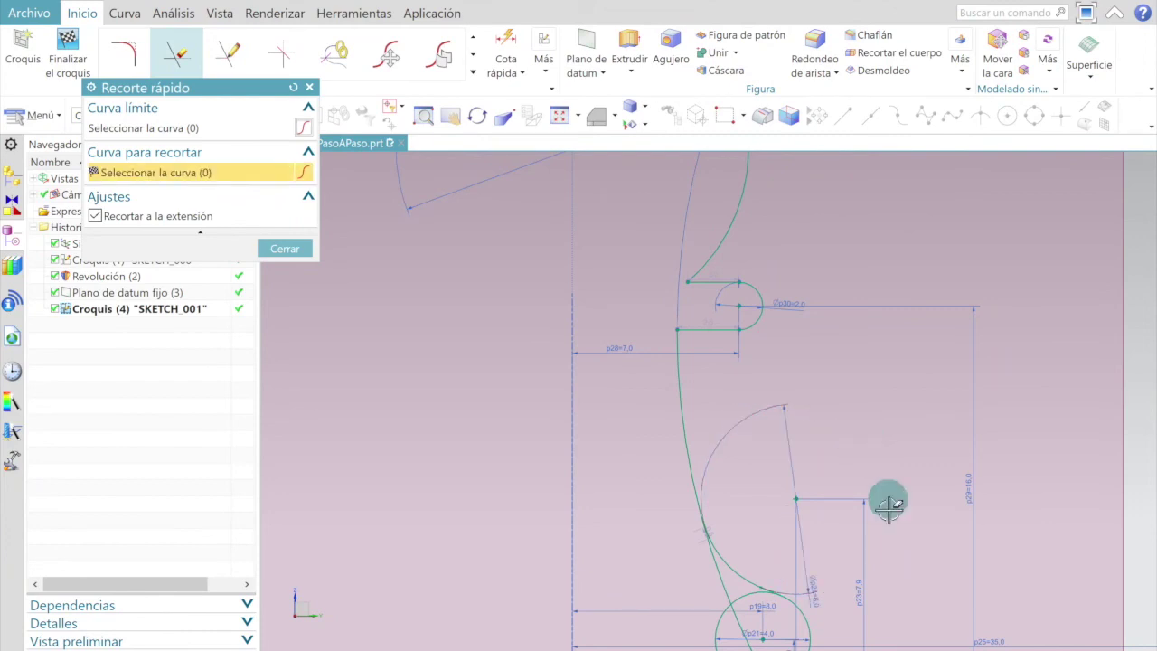
{"action": "scroll", "coordinate": [773, 491], "scroll_direction": "down", "scroll_amount": 2}
{"action": "scroll", "coordinate": [778, 506], "scroll_direction": "up", "scroll_amount": 3}
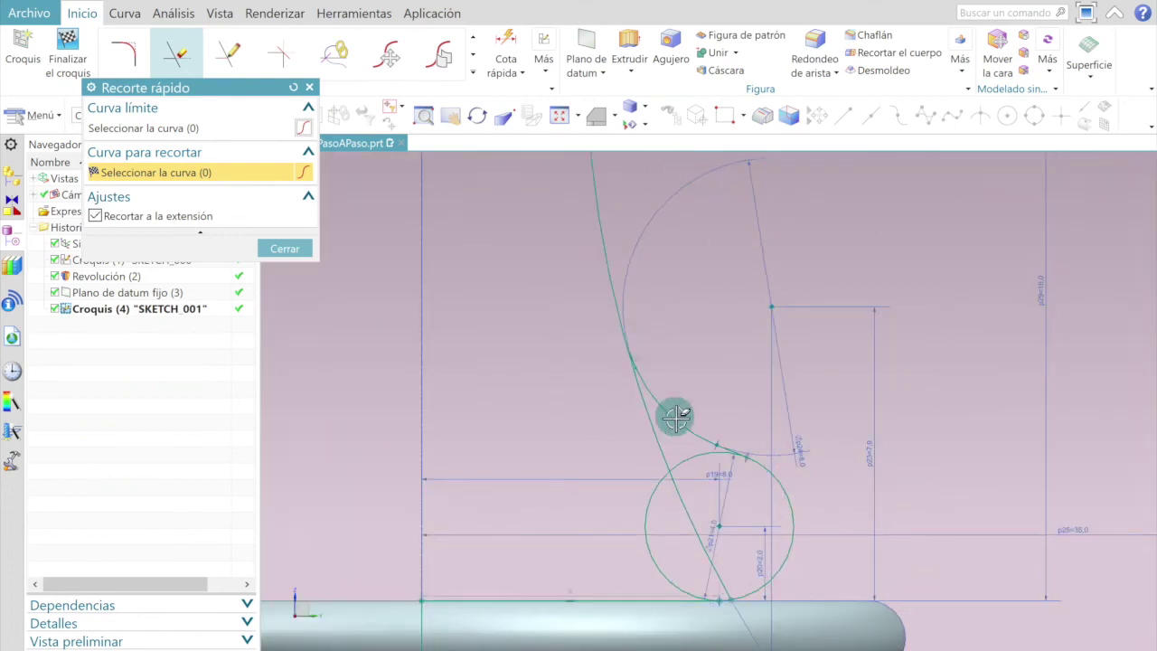
{"action": "scroll", "coordinate": [669, 398], "scroll_direction": "up", "scroll_amount": 3}
{"action": "left_click", "coordinate": [618, 414]}
{"action": "scroll", "coordinate": [774, 374], "scroll_direction": "down", "scroll_amount": 2}
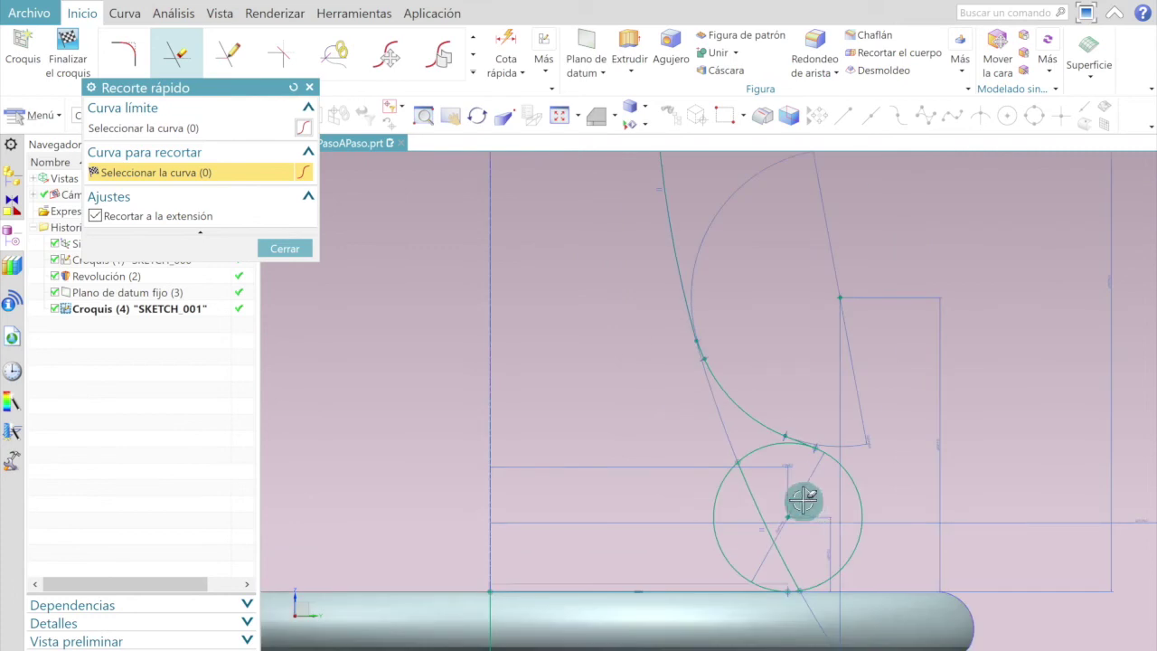
Step: Trim the 4 mm circle to its outer arc and remove the large circle's remaining segment inside it
{"action": "scroll", "coordinate": [803, 500], "scroll_direction": "up", "scroll_amount": 1}
{"action": "left_click", "coordinate": [764, 426]}
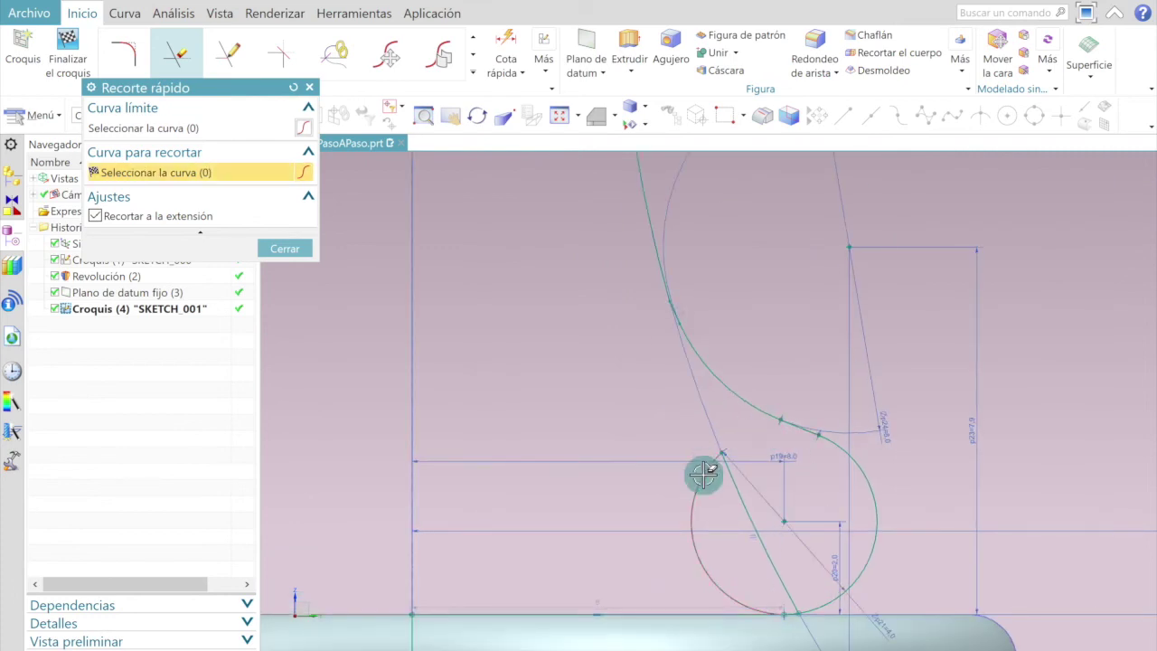
{"action": "left_click", "coordinate": [702, 472]}
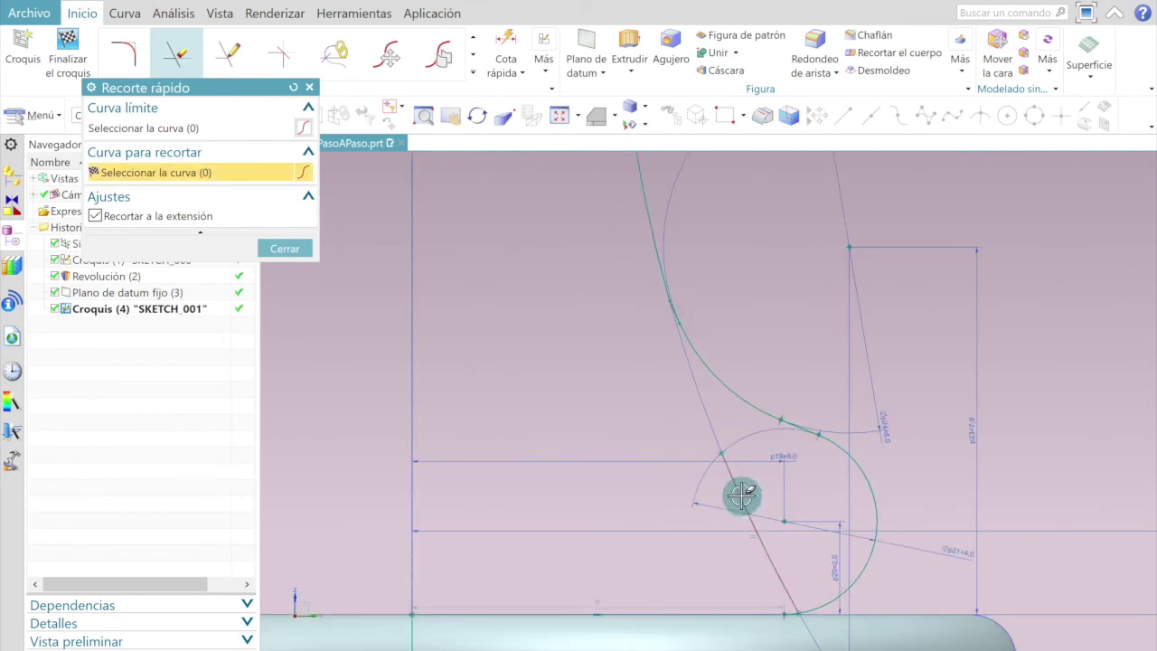
{"action": "scroll", "coordinate": [729, 421], "scroll_direction": "down", "scroll_amount": 2}
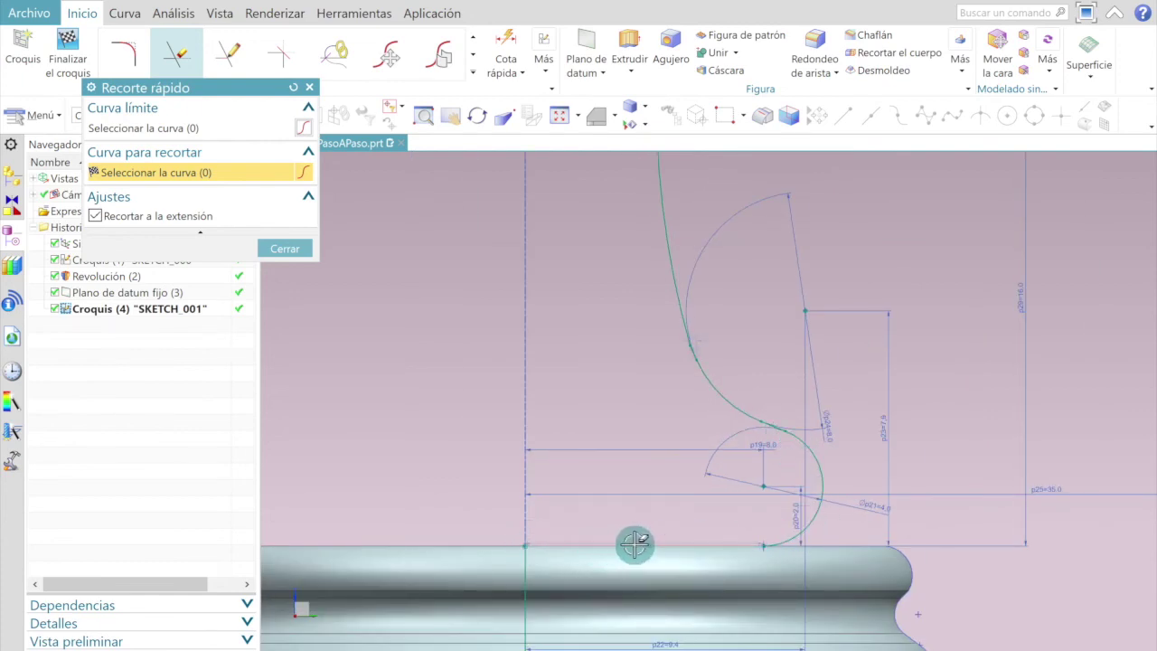
Step: Trim the remaining part of the centre line that runs down through the revolved base
{"action": "scroll", "coordinate": [783, 484], "scroll_direction": "down", "scroll_amount": 2}
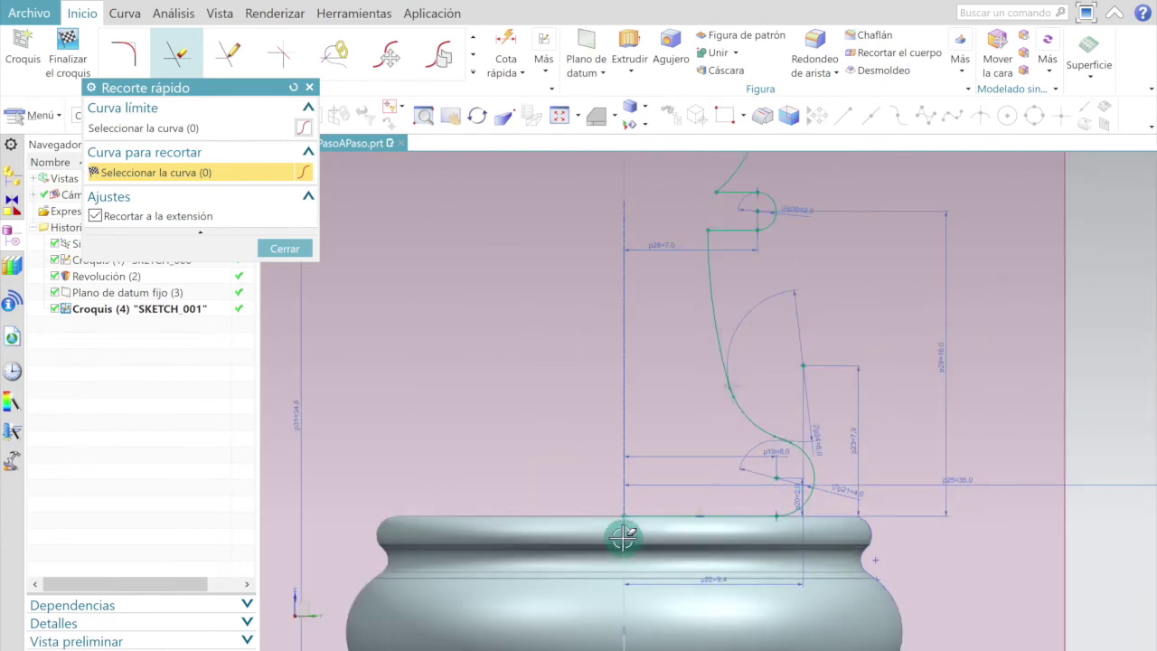
{"action": "scroll", "coordinate": [623, 490], "scroll_direction": "down", "scroll_amount": 2}
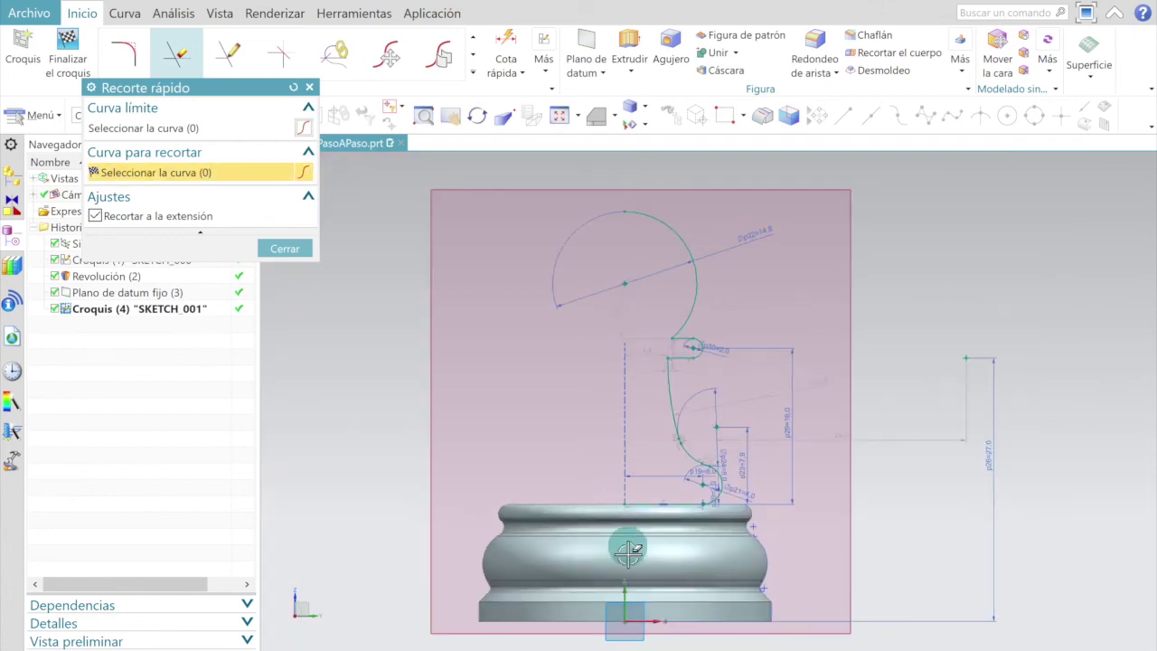
{"action": "scroll", "coordinate": [624, 515], "scroll_direction": "up", "scroll_amount": 4}
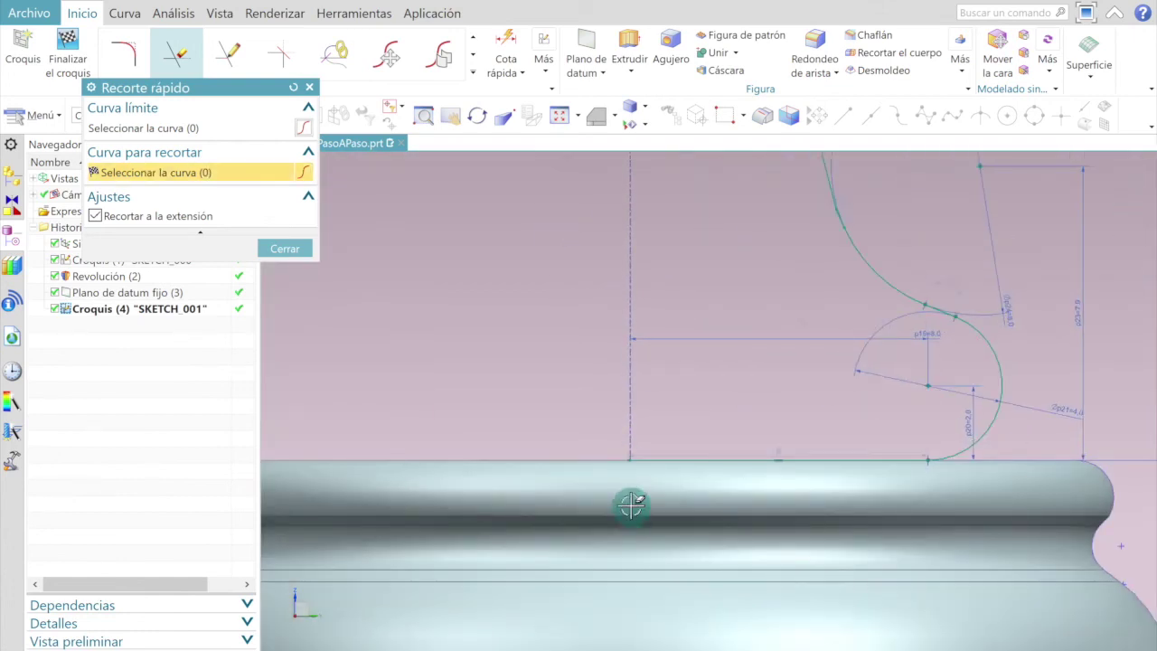
Step: Inspect the trimmed body profile from the head to the base for leftover segments
{"action": "scroll", "coordinate": [628, 509], "scroll_direction": "down", "scroll_amount": 2}
{"action": "scroll", "coordinate": [638, 417], "scroll_direction": "down", "scroll_amount": 3}
{"action": "scroll", "coordinate": [630, 199], "scroll_direction": "up", "scroll_amount": 5}
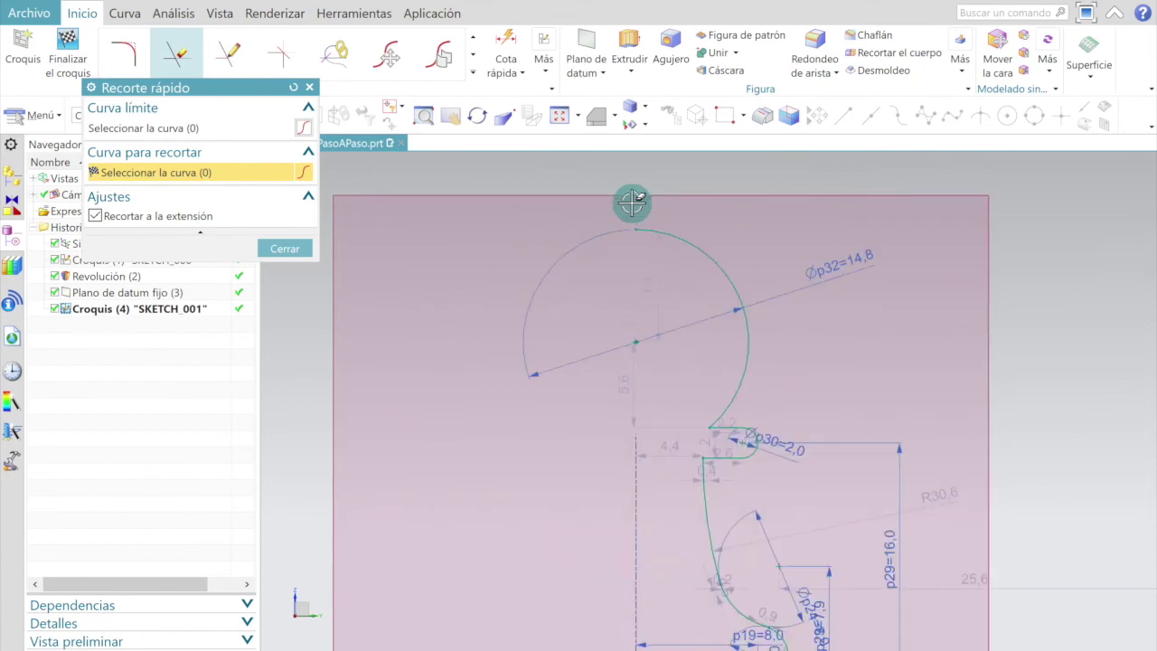
{"action": "scroll", "coordinate": [678, 276], "scroll_direction": "down", "scroll_amount": 3}
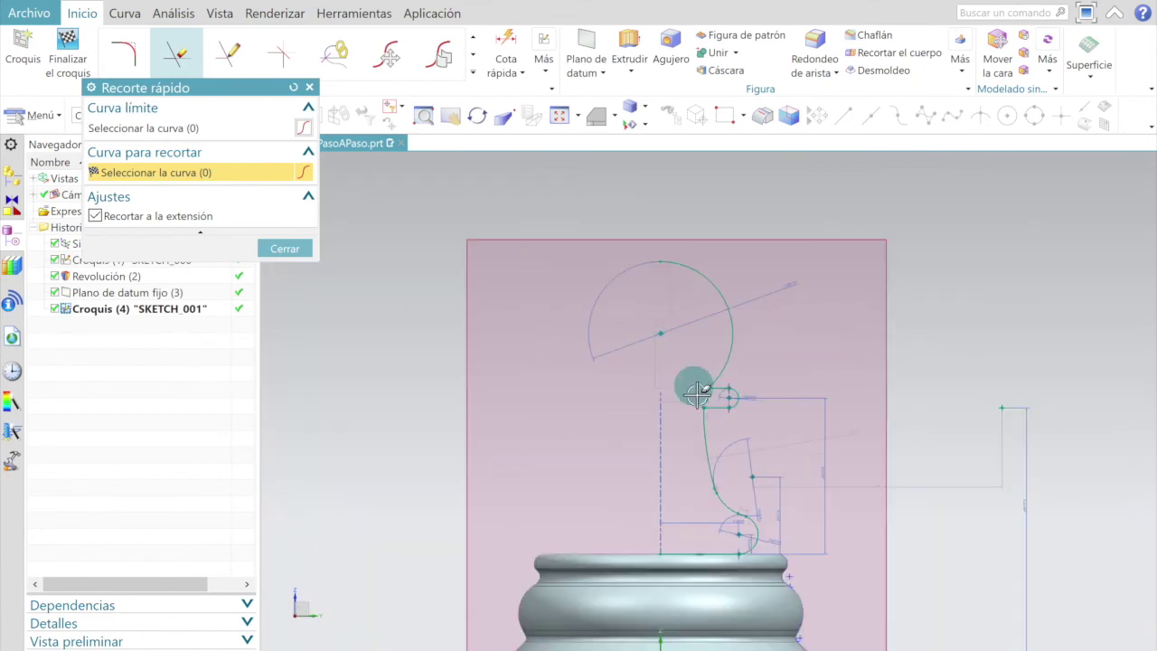
{"action": "scroll", "coordinate": [696, 397], "scroll_direction": "up", "scroll_amount": 3}
{"action": "scroll", "coordinate": [728, 388], "scroll_direction": "down", "scroll_amount": 3}
{"action": "scroll", "coordinate": [720, 477], "scroll_direction": "up", "scroll_amount": 4}
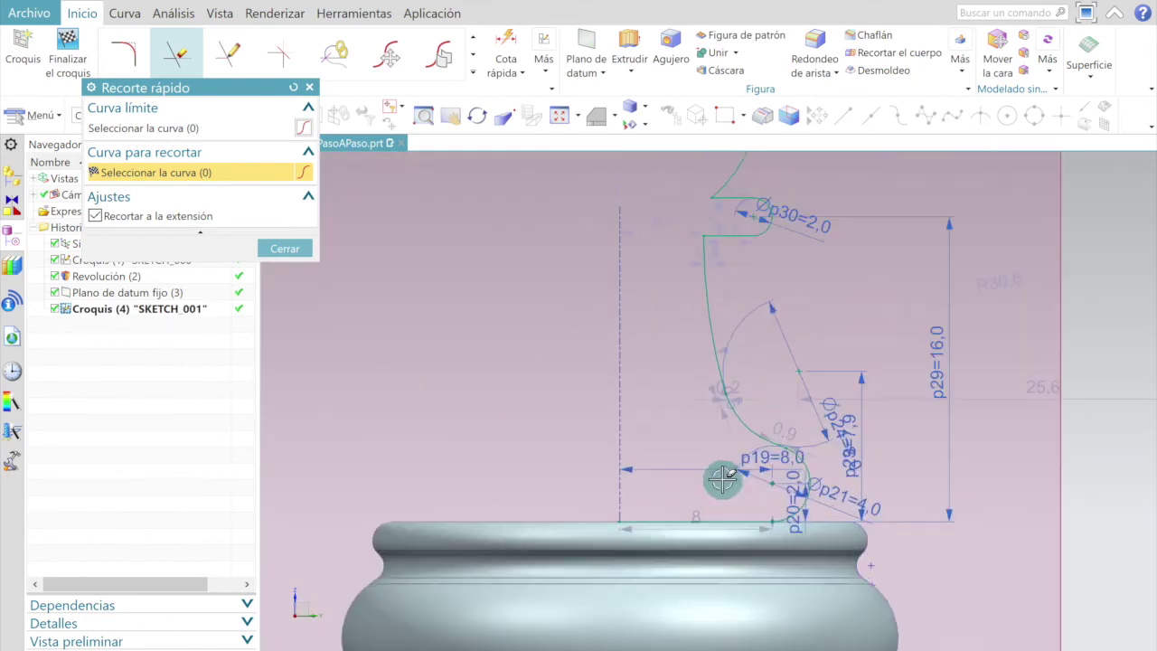
{"action": "scroll", "coordinate": [811, 353], "scroll_direction": "down", "scroll_amount": 3}
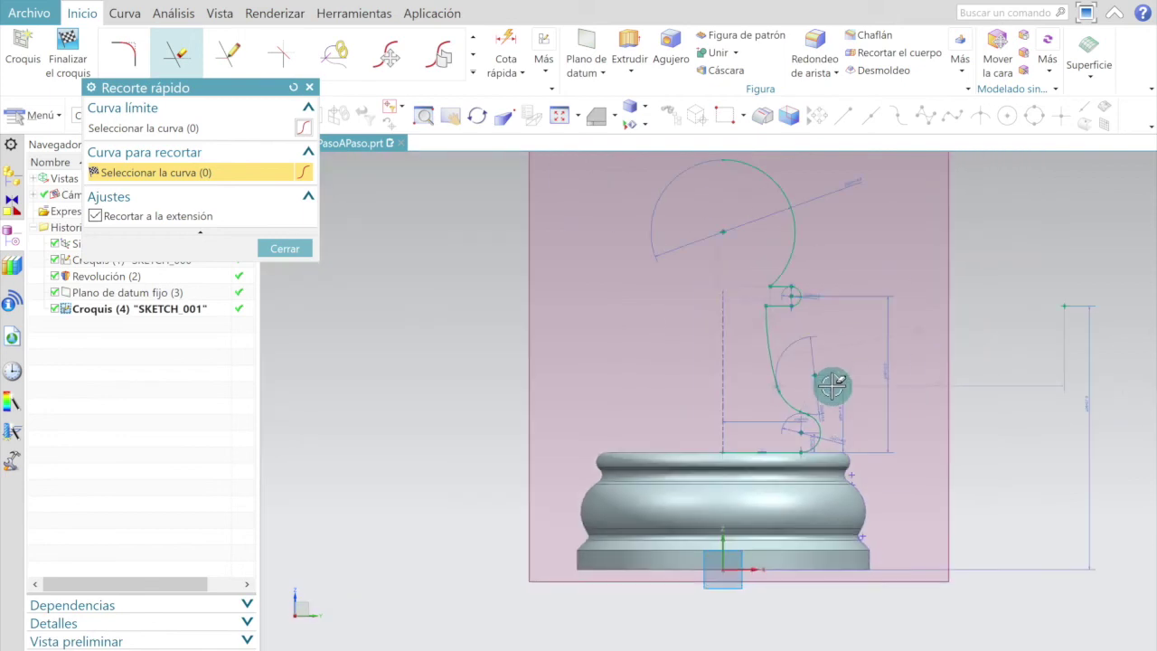
{"action": "scroll", "coordinate": [958, 385], "scroll_direction": "down", "scroll_amount": 2}
{"action": "scroll", "coordinate": [836, 389], "scroll_direction": "up", "scroll_amount": 1}
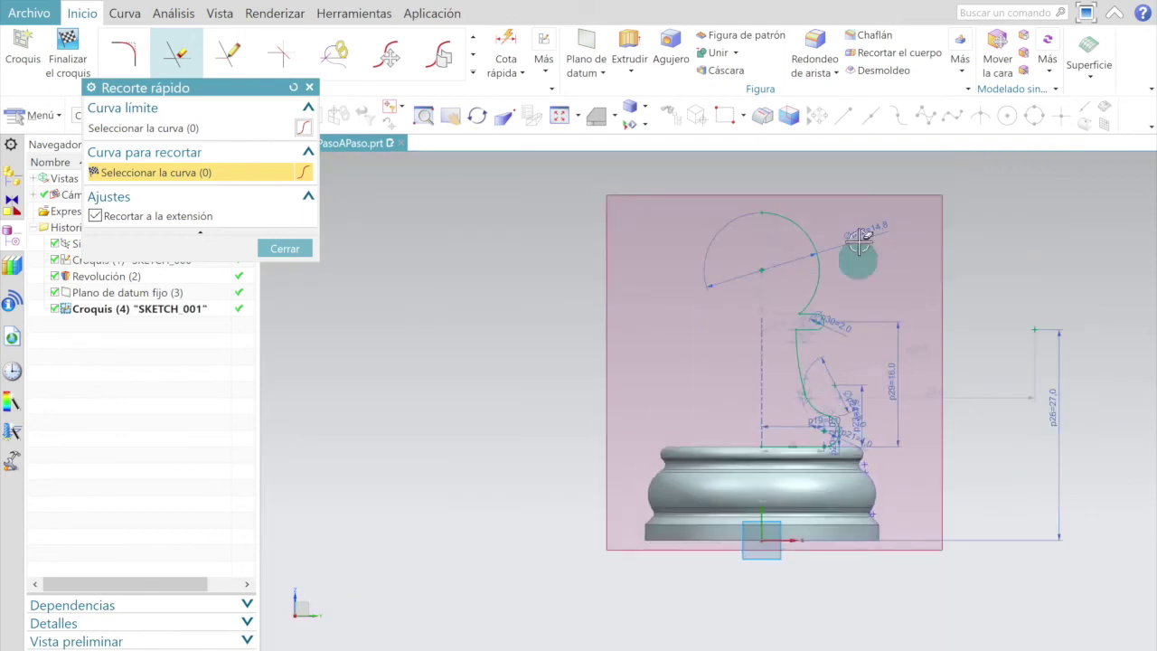
{"action": "scroll", "coordinate": [864, 236], "scroll_direction": "up", "scroll_amount": 3}
{"action": "scroll", "coordinate": [878, 290], "scroll_direction": "down", "scroll_amount": 2}
{"action": "scroll", "coordinate": [878, 290], "scroll_direction": "down", "scroll_amount": 1}
{"action": "scroll", "coordinate": [877, 290], "scroll_direction": "up", "scroll_amount": 2}
{"action": "scroll", "coordinate": [877, 291], "scroll_direction": "down", "scroll_amount": 1}
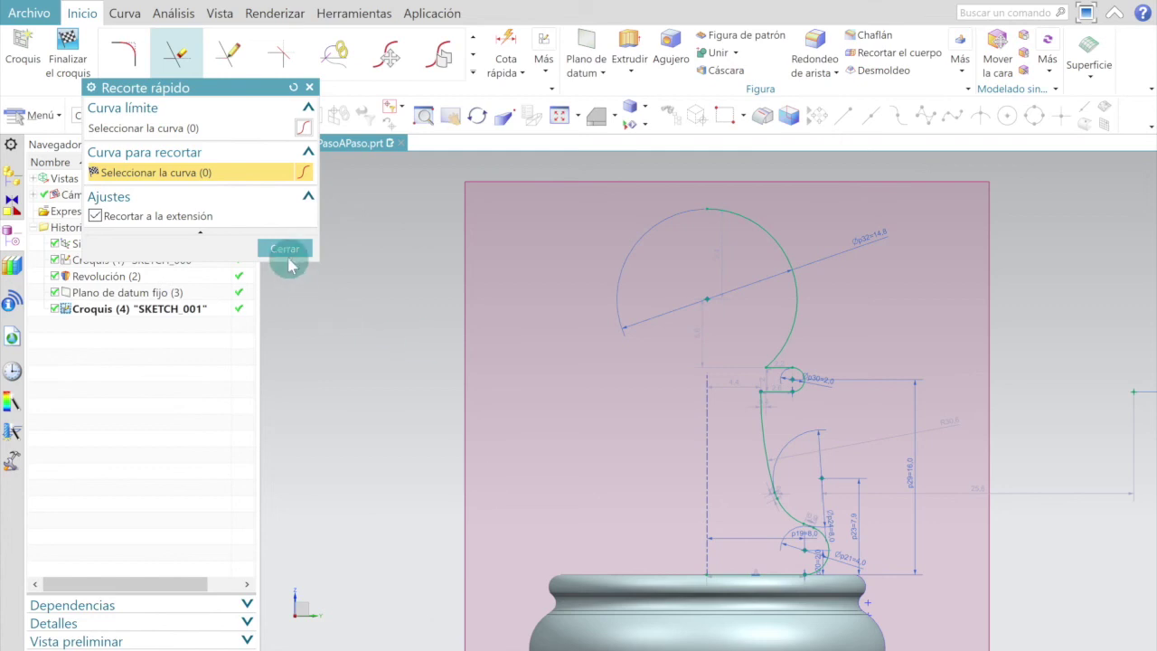
Step: Finish the body profile sketch and orient the model to the isometric view
{"action": "left_click", "coordinate": [284, 249]}
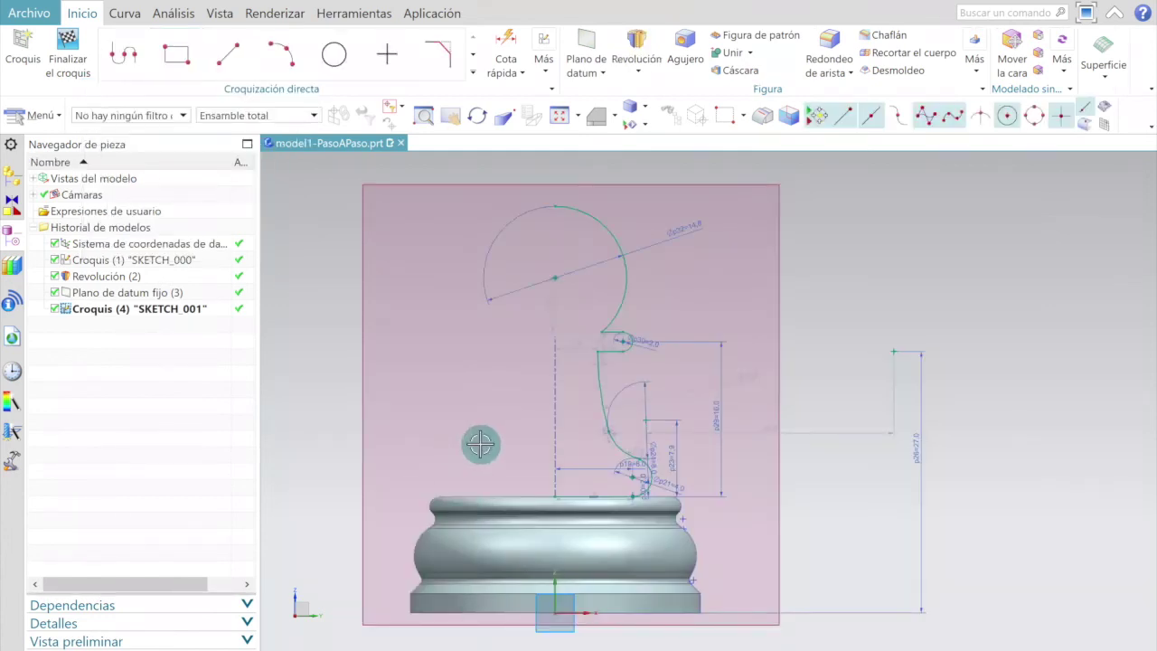
{"action": "left_click", "coordinate": [71, 51]}
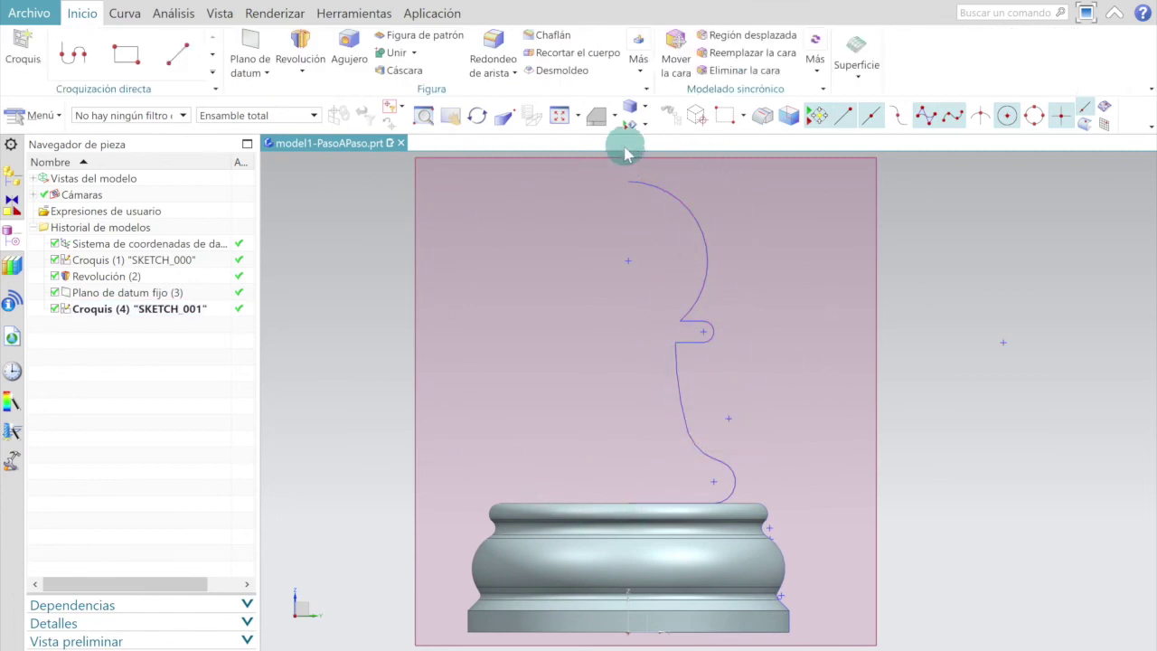
{"action": "left_click", "coordinate": [619, 124]}
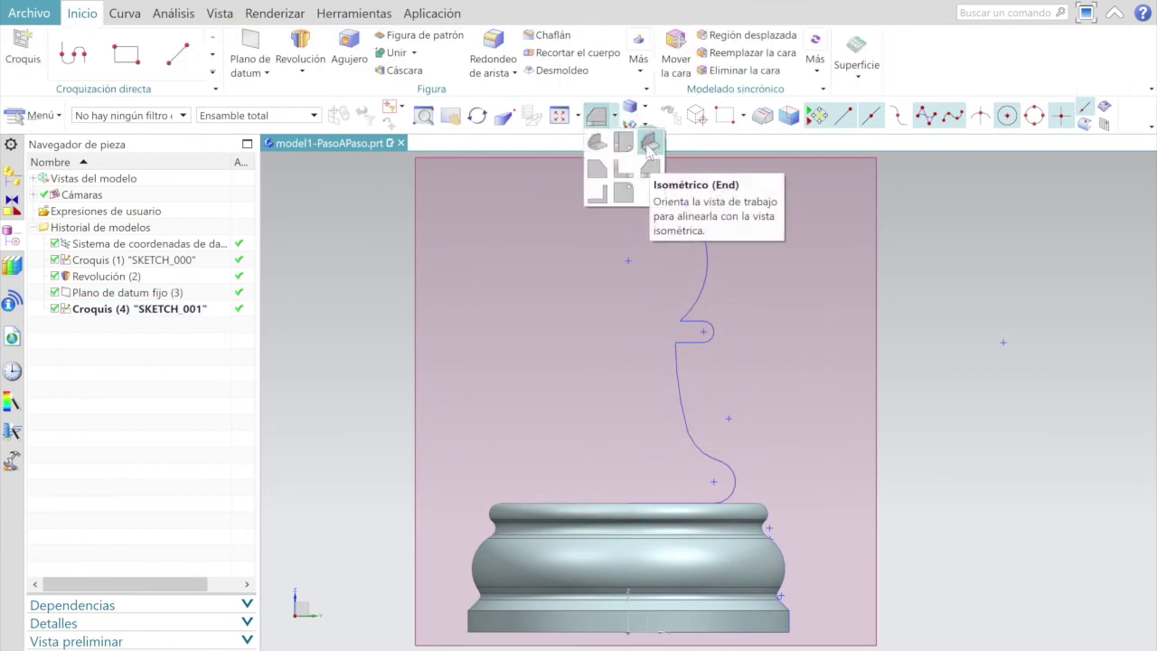
{"action": "left_click", "coordinate": [650, 142]}
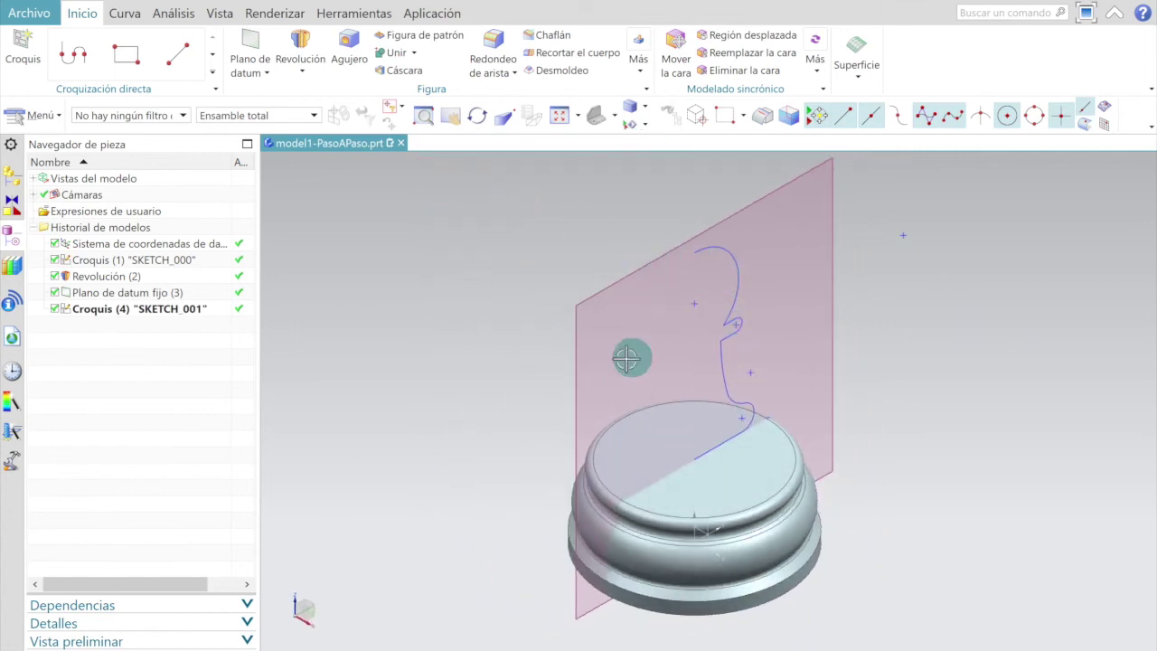
Step: Start a Revolve and set its axis to the vertical vector through the centre of the base's top face
{"action": "left_click", "coordinate": [301, 50]}
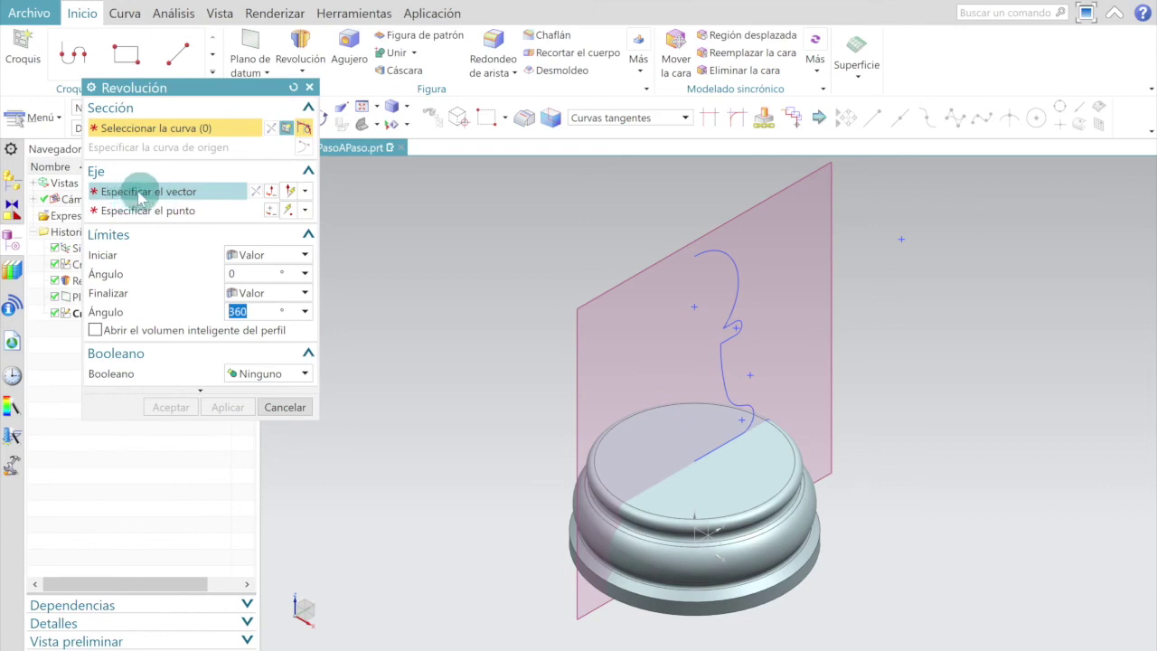
{"action": "left_click", "coordinate": [158, 194]}
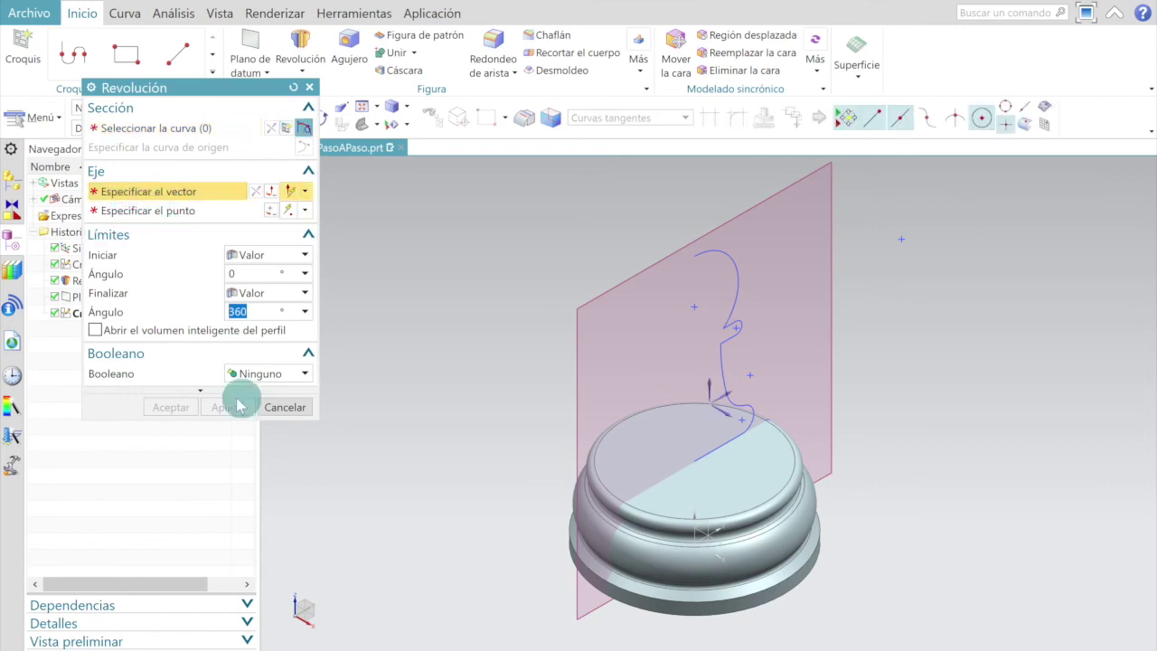
{"action": "left_click", "coordinate": [709, 386]}
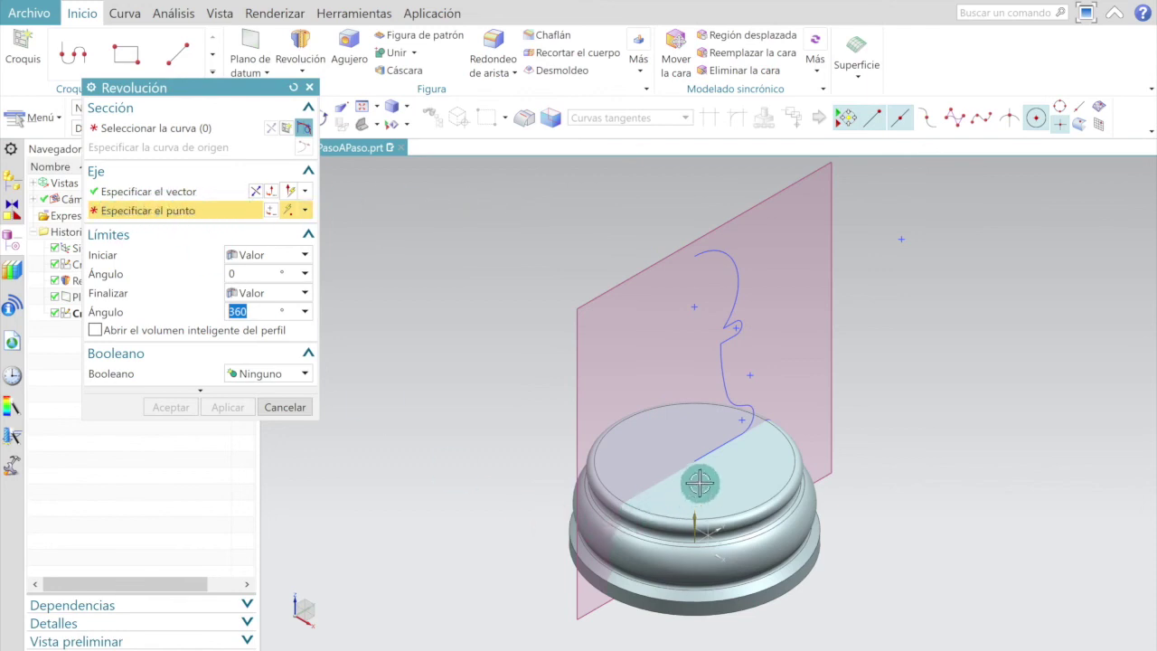
{"action": "scroll", "coordinate": [704, 472], "scroll_direction": "up", "scroll_amount": 2}
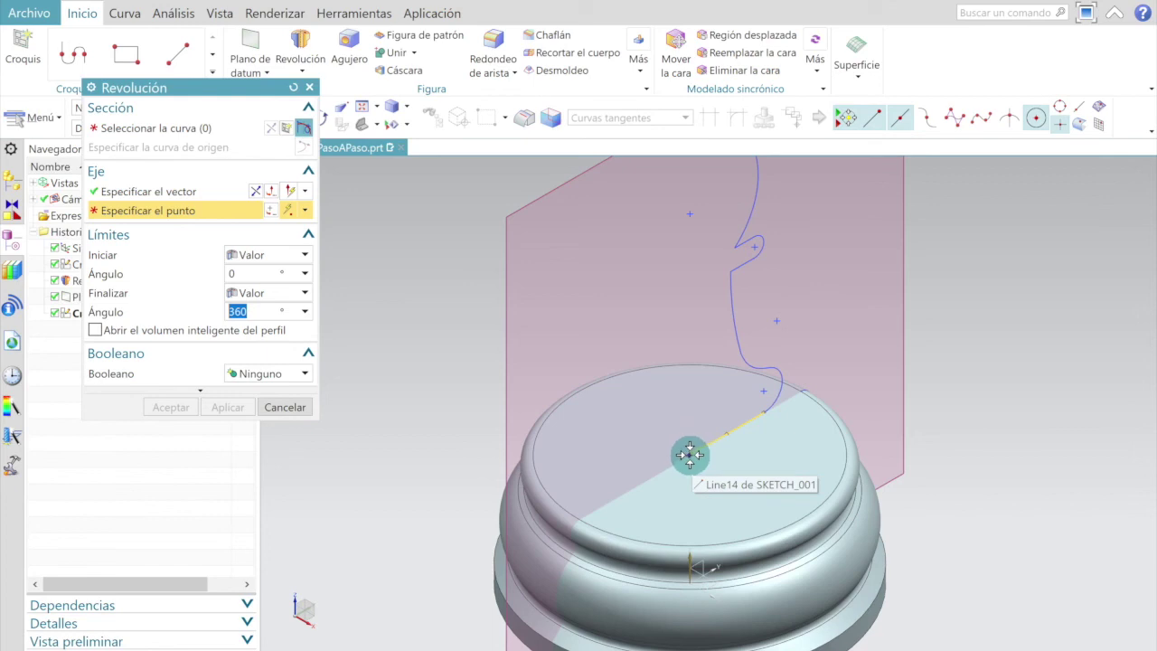
{"action": "scroll", "coordinate": [689, 455], "scroll_direction": "up", "scroll_amount": 3}
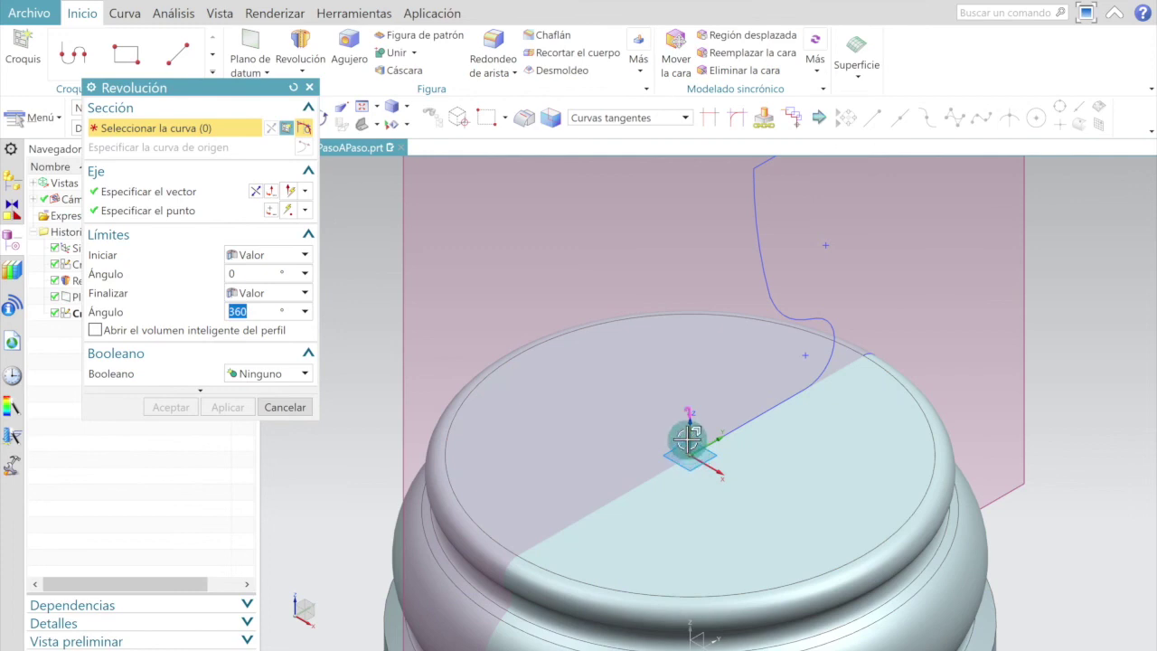
{"action": "scroll", "coordinate": [690, 440], "scroll_direction": "down", "scroll_amount": 3}
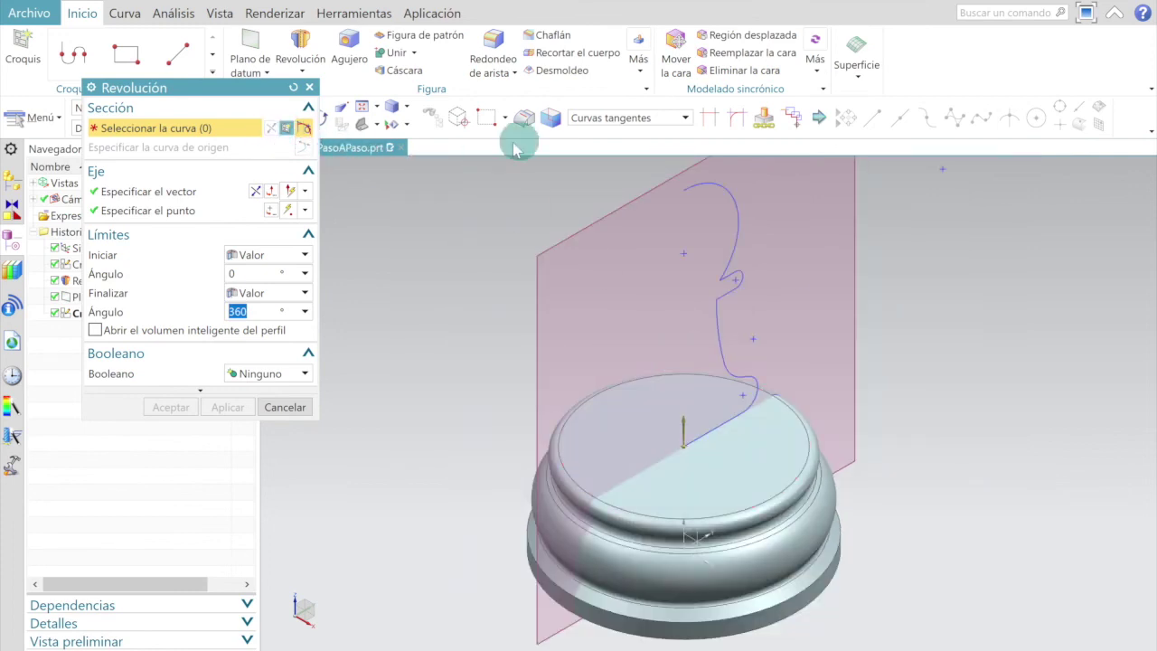
Step: Select the profile's bottom line and its adjoining lower curves as the revolve section, using the tangent curves rule
{"action": "left_click", "coordinate": [667, 117]}
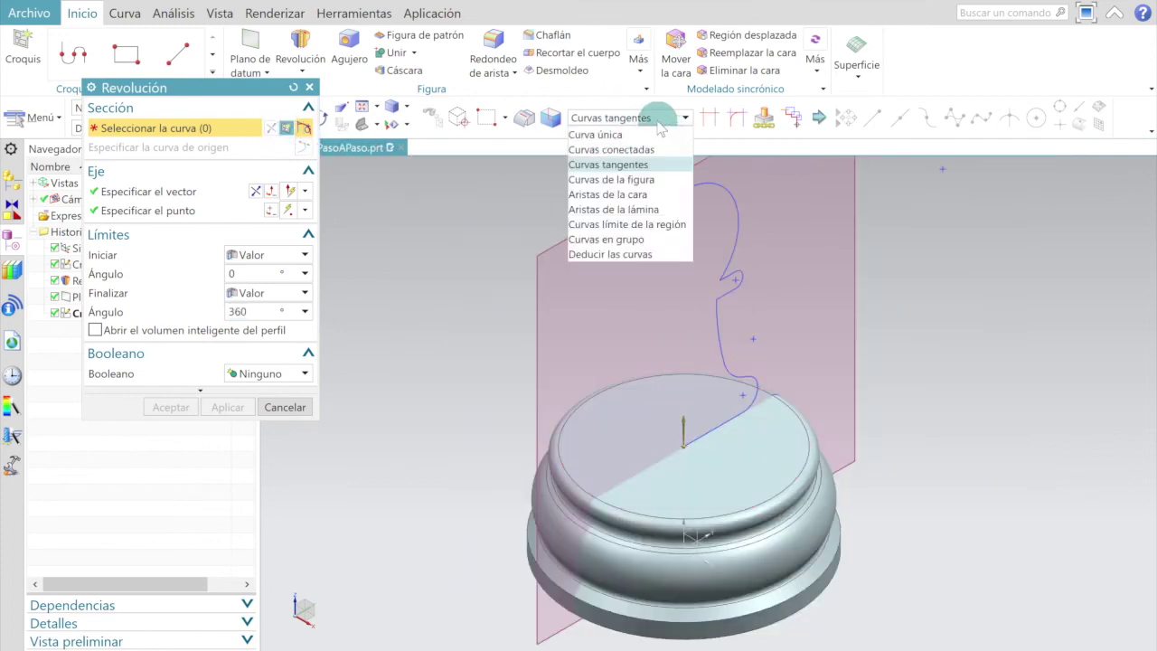
{"action": "left_click", "coordinate": [620, 166]}
{"action": "left_click", "coordinate": [180, 154]}
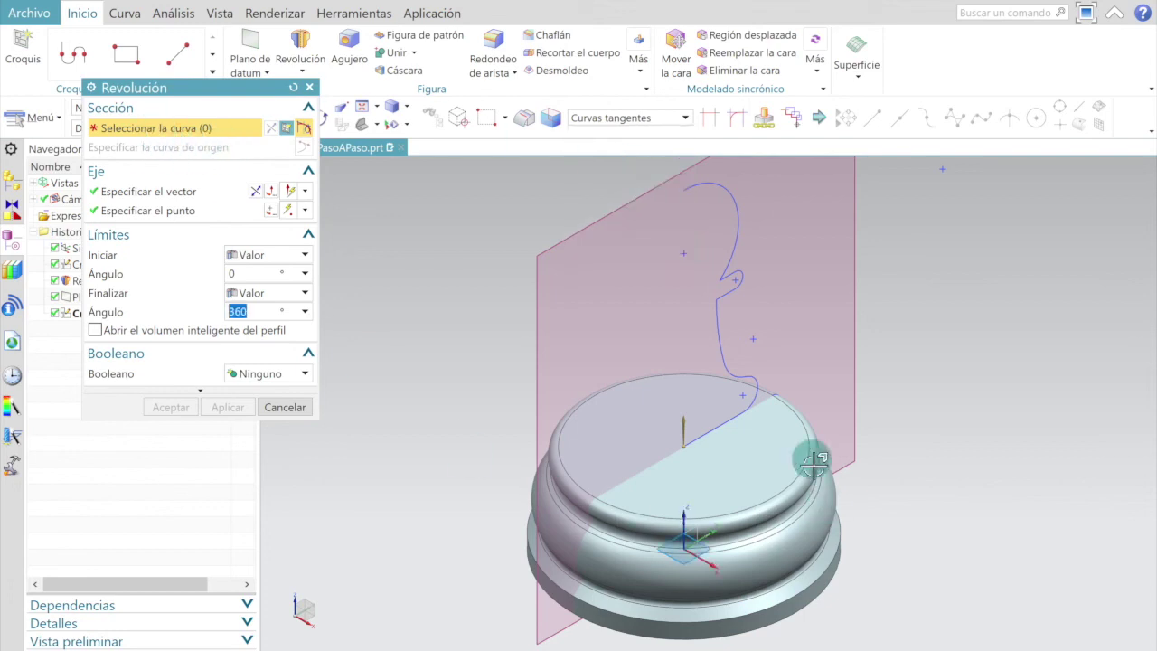
{"action": "scroll", "coordinate": [755, 425], "scroll_direction": "up", "scroll_amount": 3}
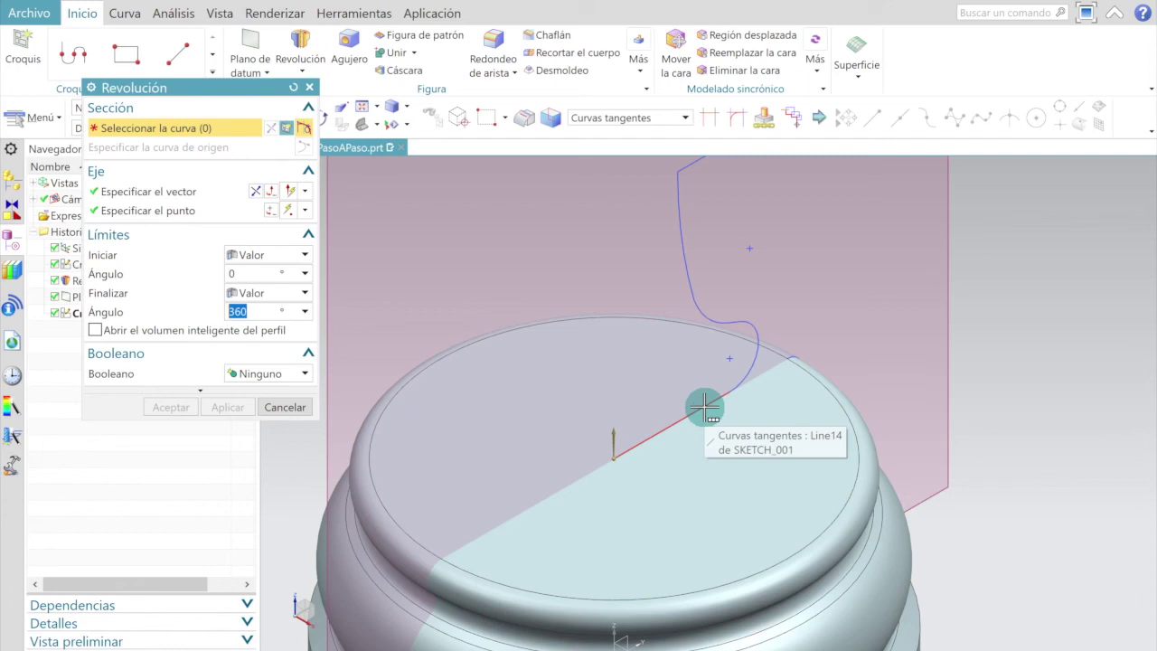
{"action": "scroll", "coordinate": [704, 409], "scroll_direction": "up", "scroll_amount": 2}
{"action": "left_click", "coordinate": [687, 415]}
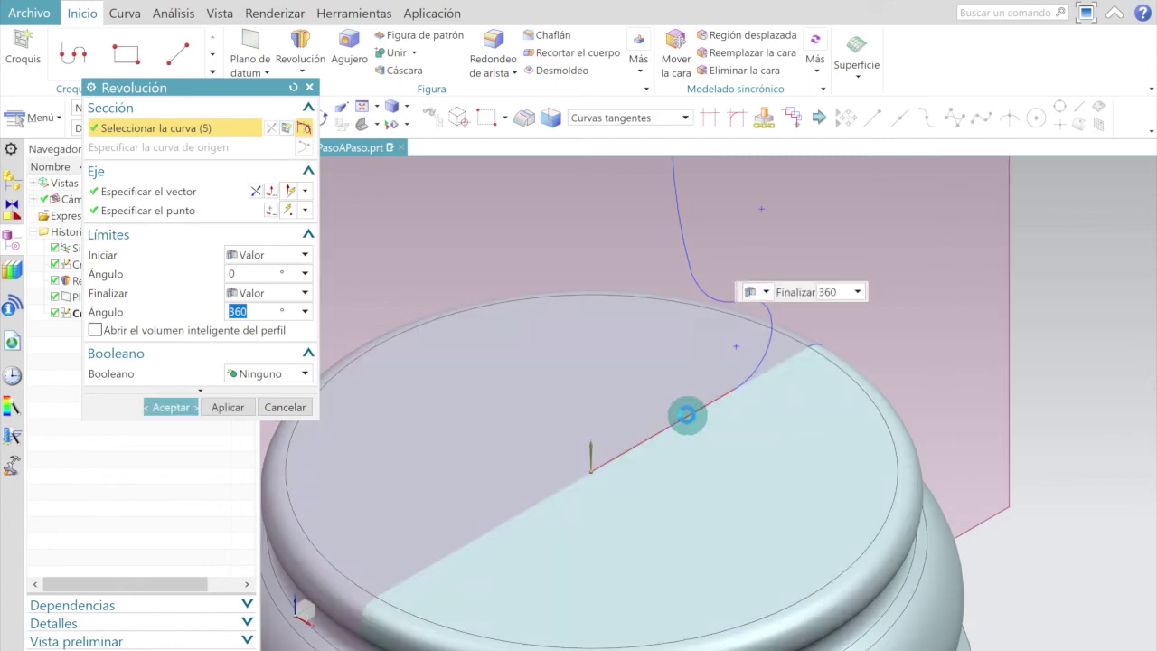
{"action": "scroll", "coordinate": [687, 415], "scroll_direction": "down", "scroll_amount": 3}
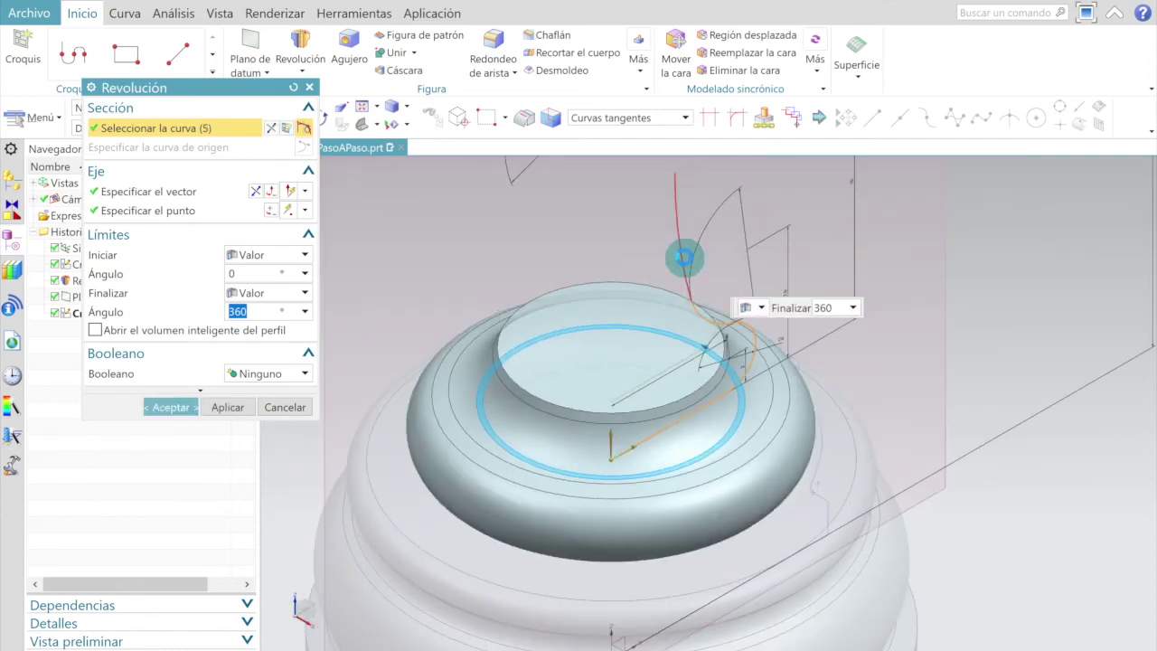
Step: Add the neck arc, collar and head curves to the section and revolve it 360° with no Boolean
{"action": "scroll", "coordinate": [666, 382], "scroll_direction": "up", "scroll_amount": 3}
{"action": "scroll", "coordinate": [666, 382], "scroll_direction": "down", "scroll_amount": 2}
{"action": "scroll", "coordinate": [693, 253], "scroll_direction": "up", "scroll_amount": 5}
{"action": "left_click", "coordinate": [698, 296]}
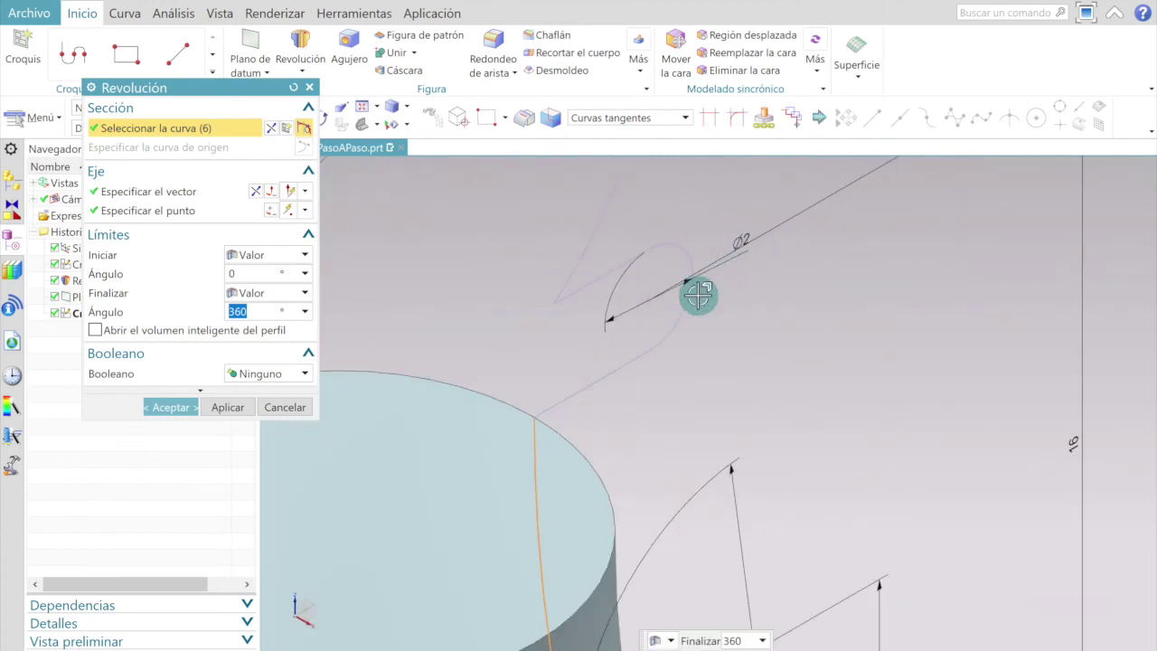
{"action": "left_click", "coordinate": [622, 364]}
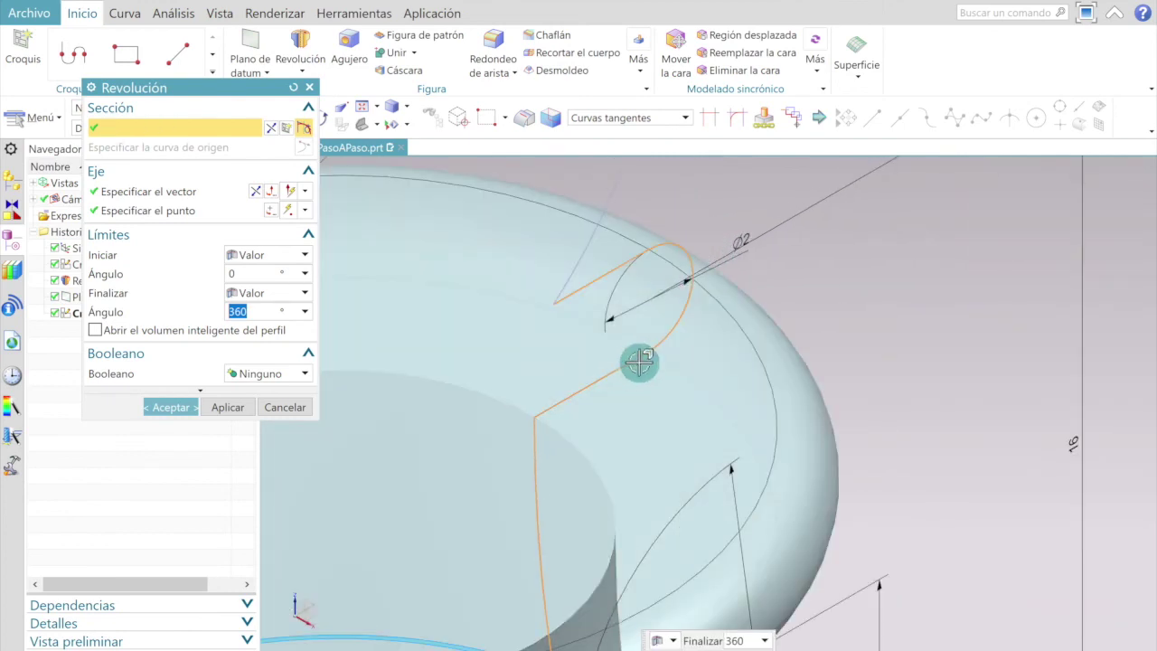
{"action": "left_click", "coordinate": [574, 264]}
{"action": "scroll", "coordinate": [574, 264], "scroll_direction": "down", "scroll_amount": 8}
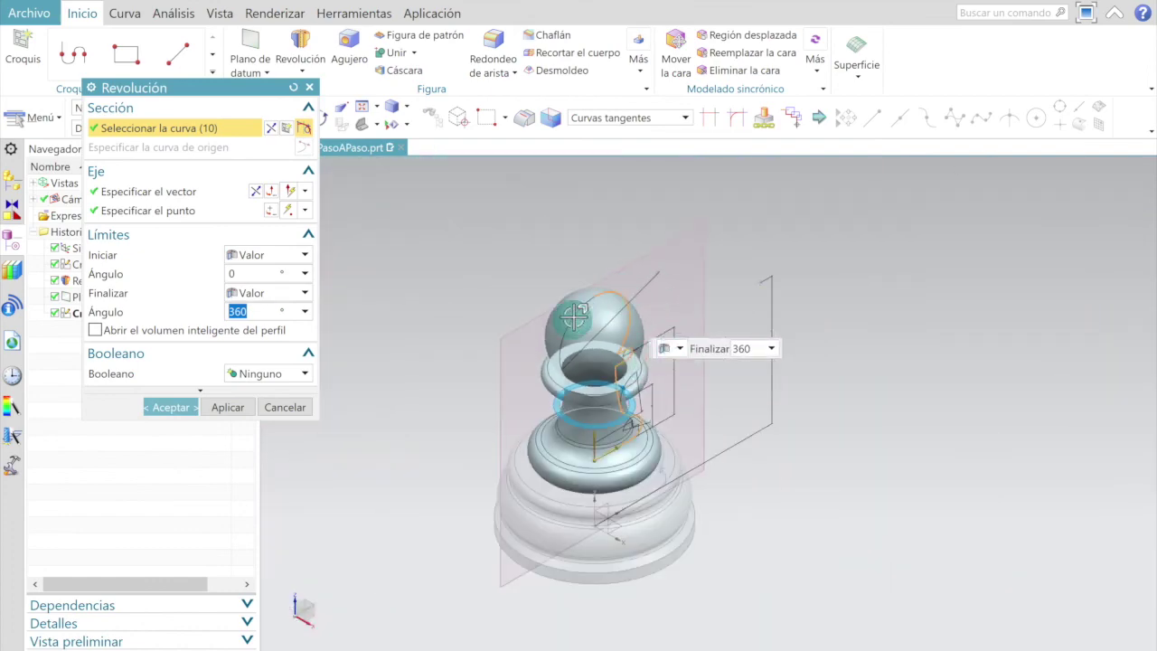
{"action": "left_click", "coordinate": [168, 407]}
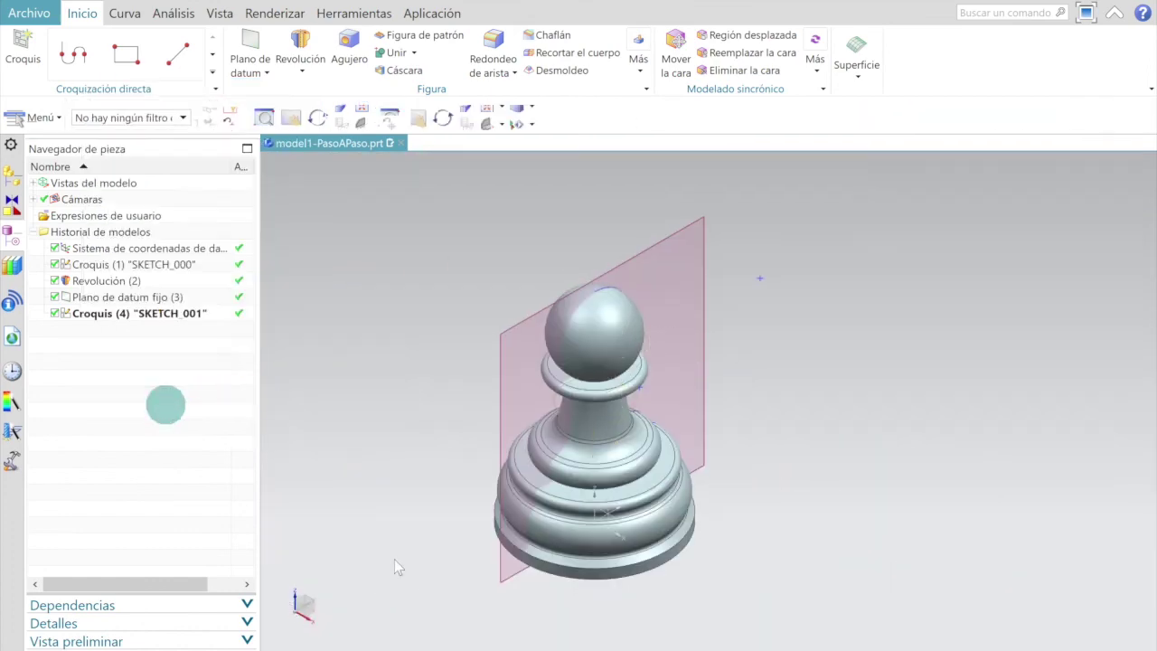
Step: Hide the fixed datum plane and the body sketch SKETCH_001
{"action": "scroll", "coordinate": [524, 388], "scroll_direction": "up", "scroll_amount": 3}
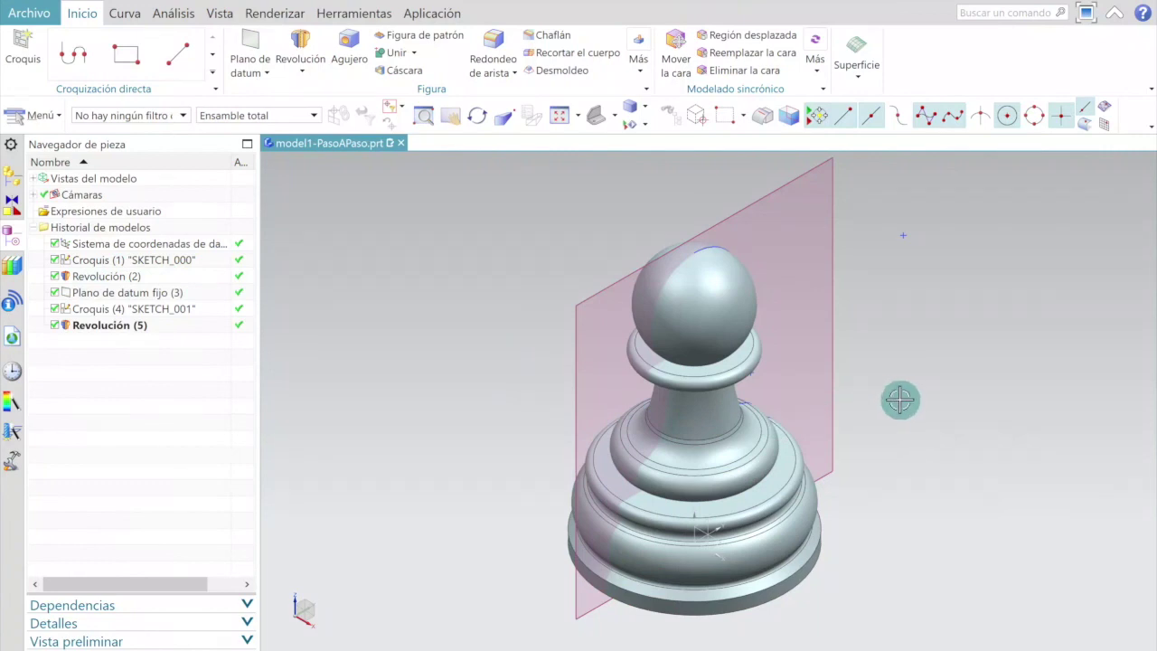
{"action": "mouse_move", "coordinate": [902, 426]}
{"action": "middle_mouse_down"}
{"action": "mouse_move", "coordinate": [855, 397]}
{"action": "mouse_move", "coordinate": [877, 421]}
{"action": "mouse_move", "coordinate": [912, 395]}
{"action": "mouse_move", "coordinate": [896, 409]}
{"action": "middle_mouse_up"}
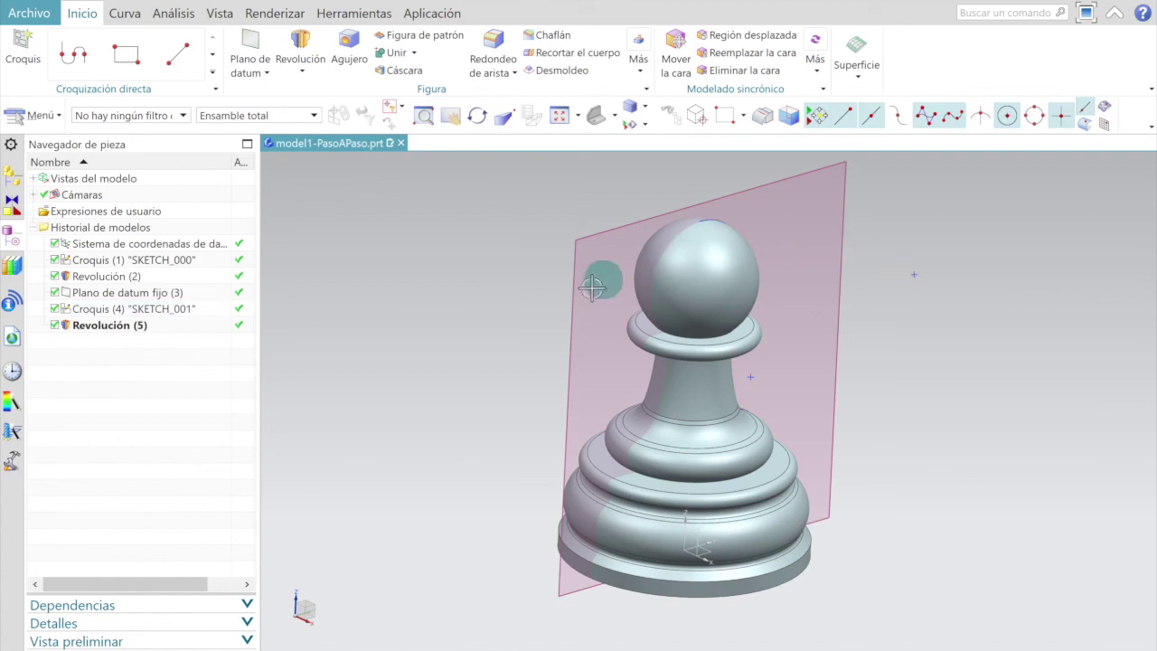
{"action": "left_click", "coordinate": [127, 293]}
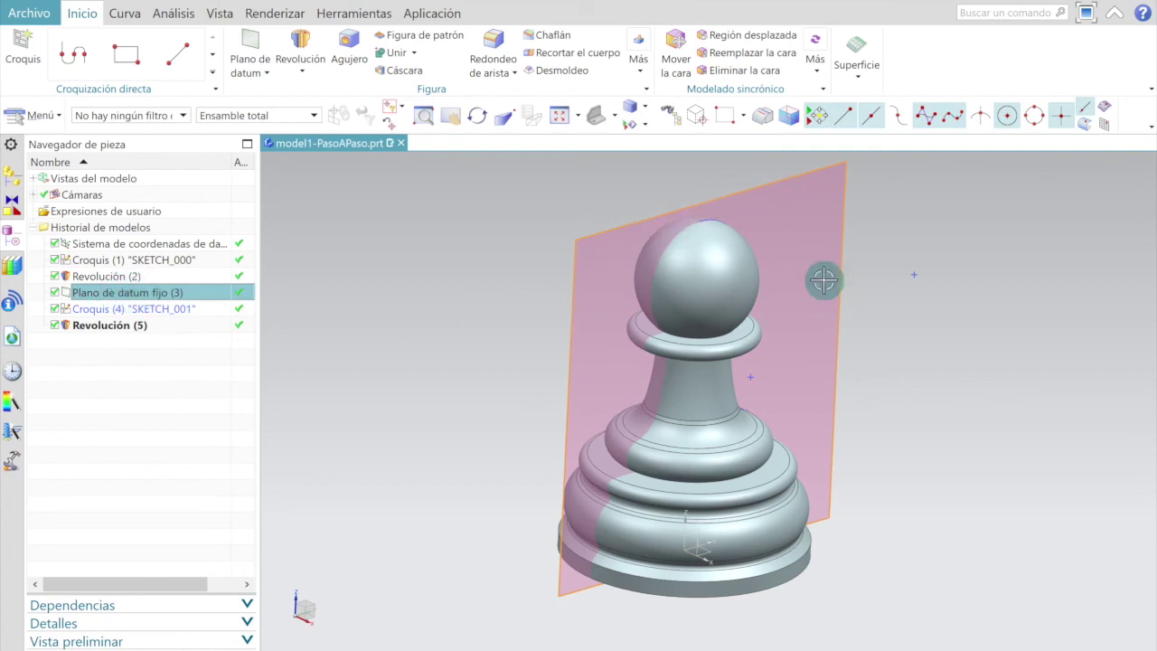
{"action": "right_click", "coordinate": [174, 296]}
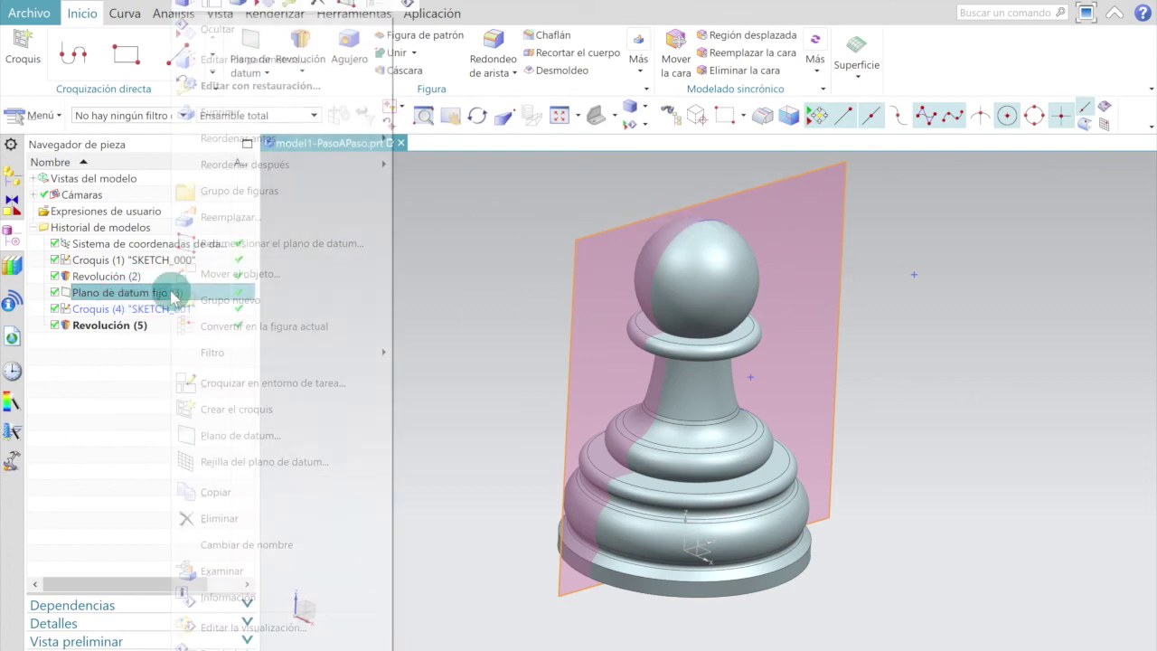
{"action": "left_click", "coordinate": [248, 33]}
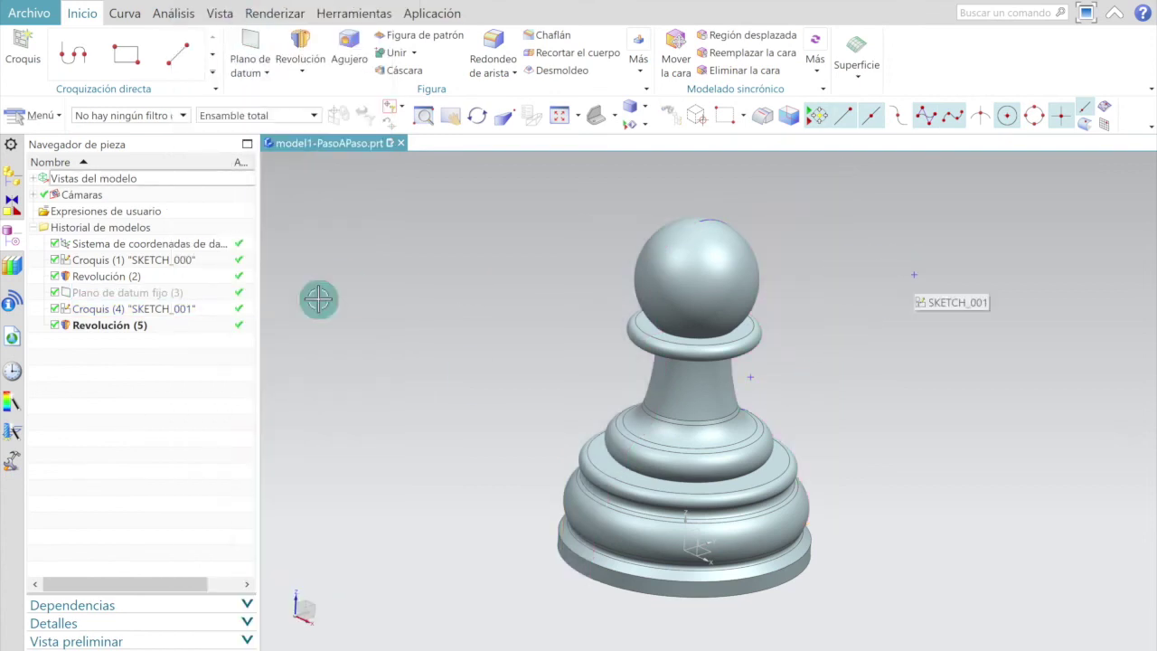
{"action": "left_click", "coordinate": [158, 311]}
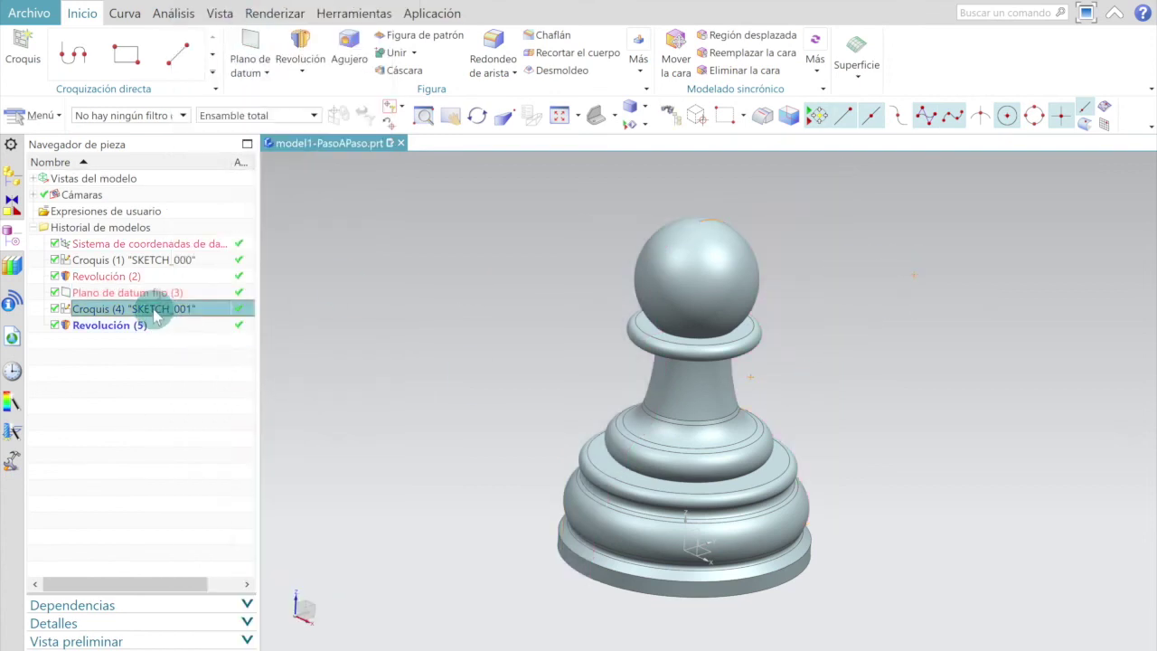
{"action": "right_click", "coordinate": [155, 312]}
{"action": "left_click", "coordinate": [226, 32]}
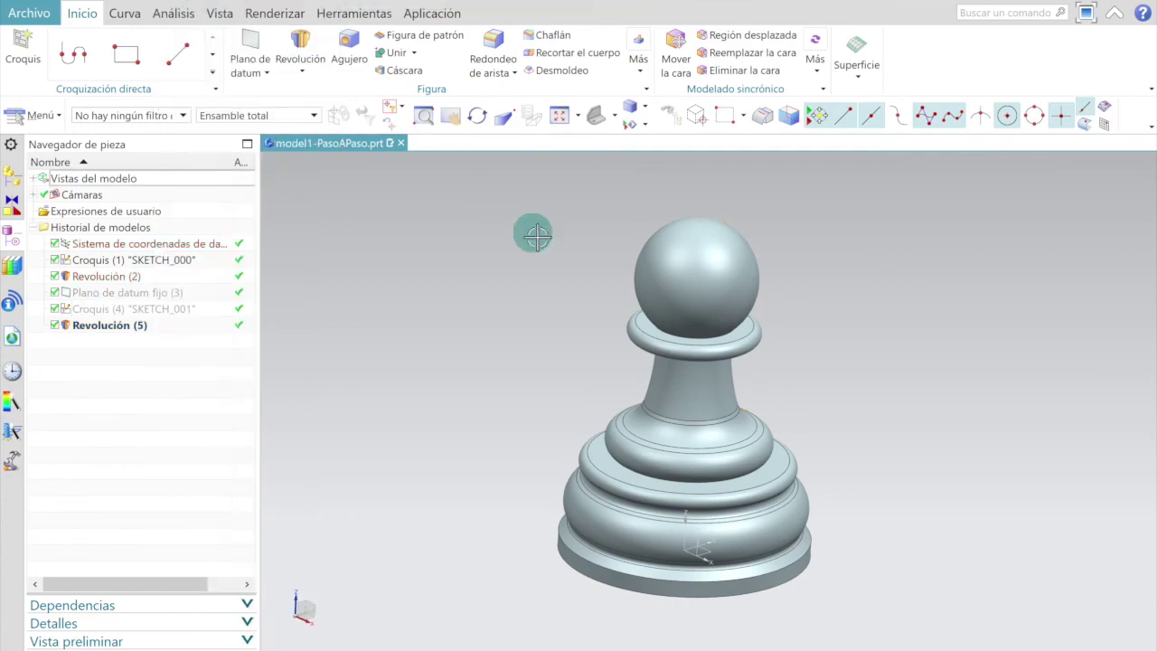
Step: Check the drawing's neck radius and round the edge where the head meets the collar with a 0.5 mm circular edge blend
{"action": "key", "text": "alt+Tab"}
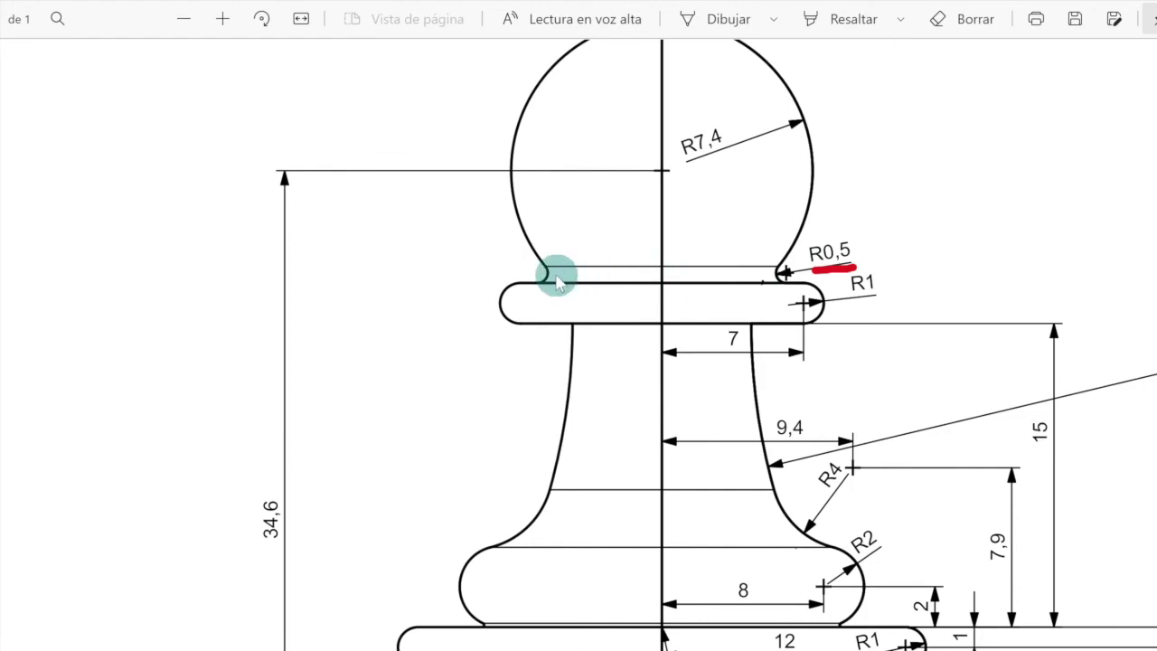
{"action": "key", "text": "alt+Tab"}
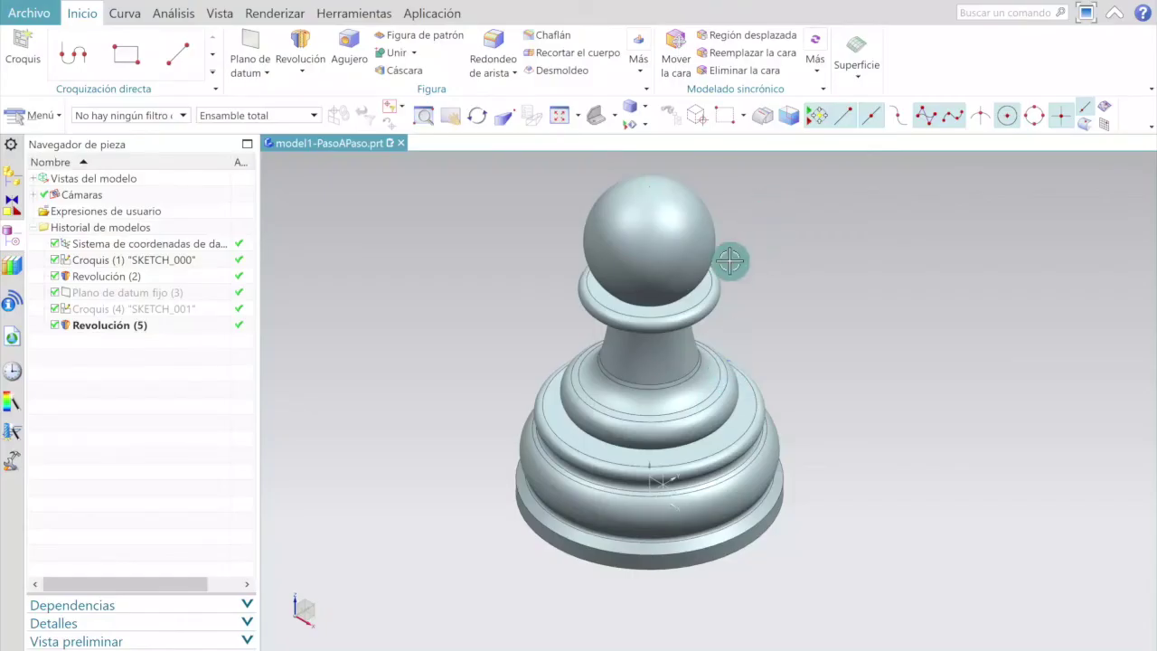
{"action": "left_click", "coordinate": [494, 44]}
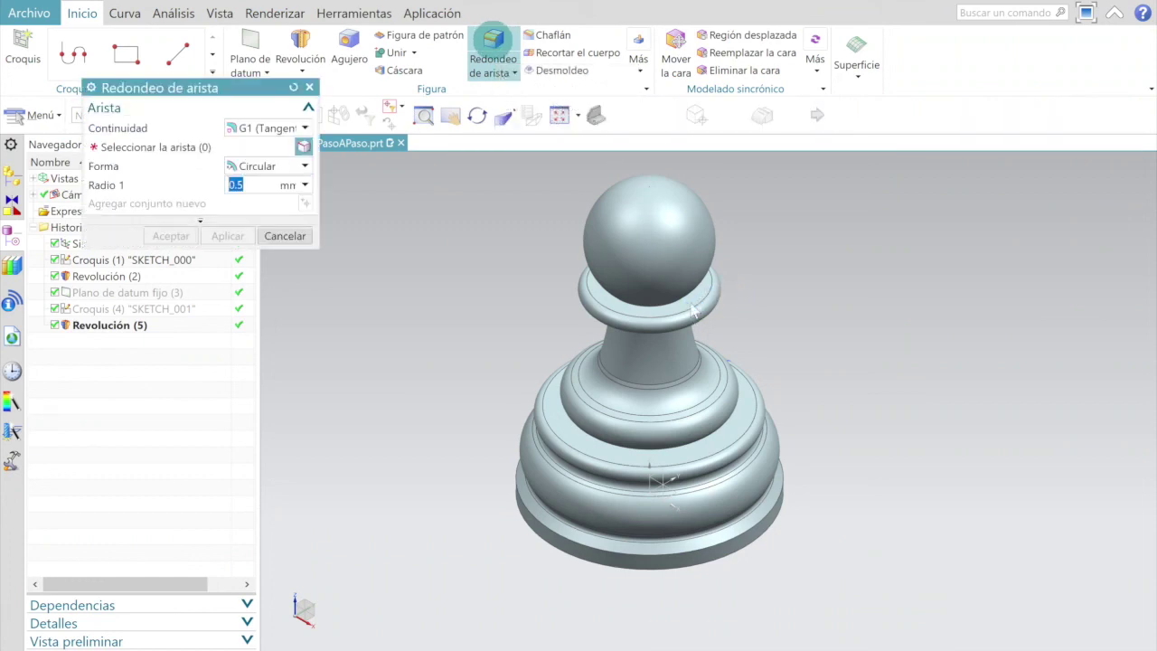
{"action": "scroll", "coordinate": [687, 298], "scroll_direction": "up", "scroll_amount": 5}
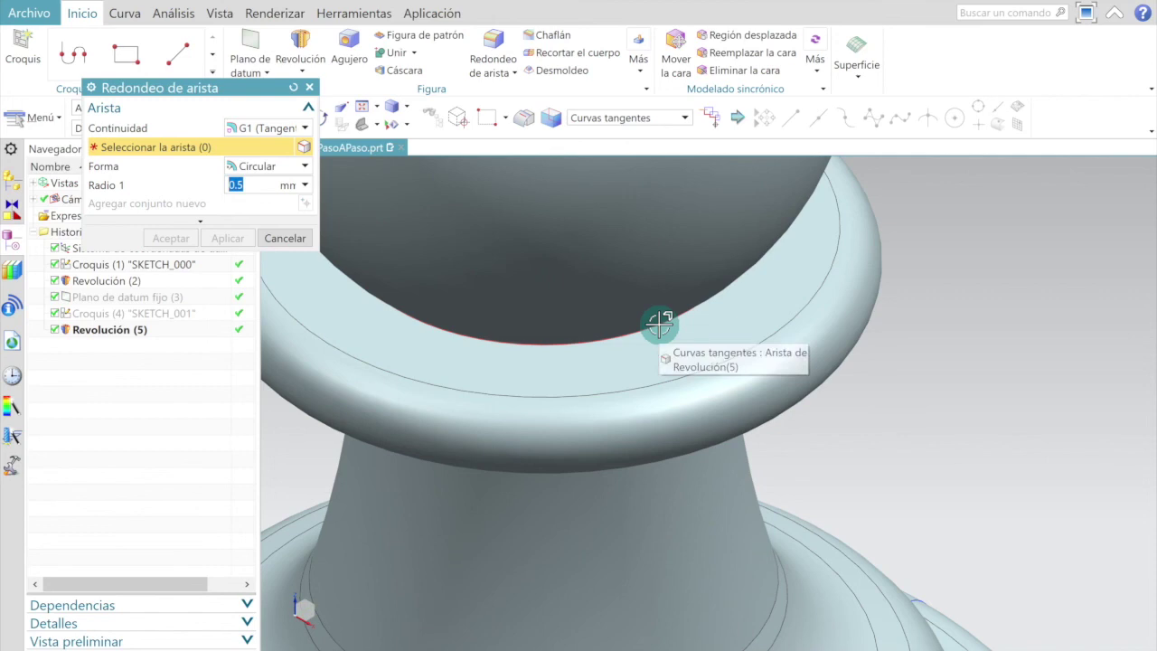
{"action": "left_click", "coordinate": [660, 323]}
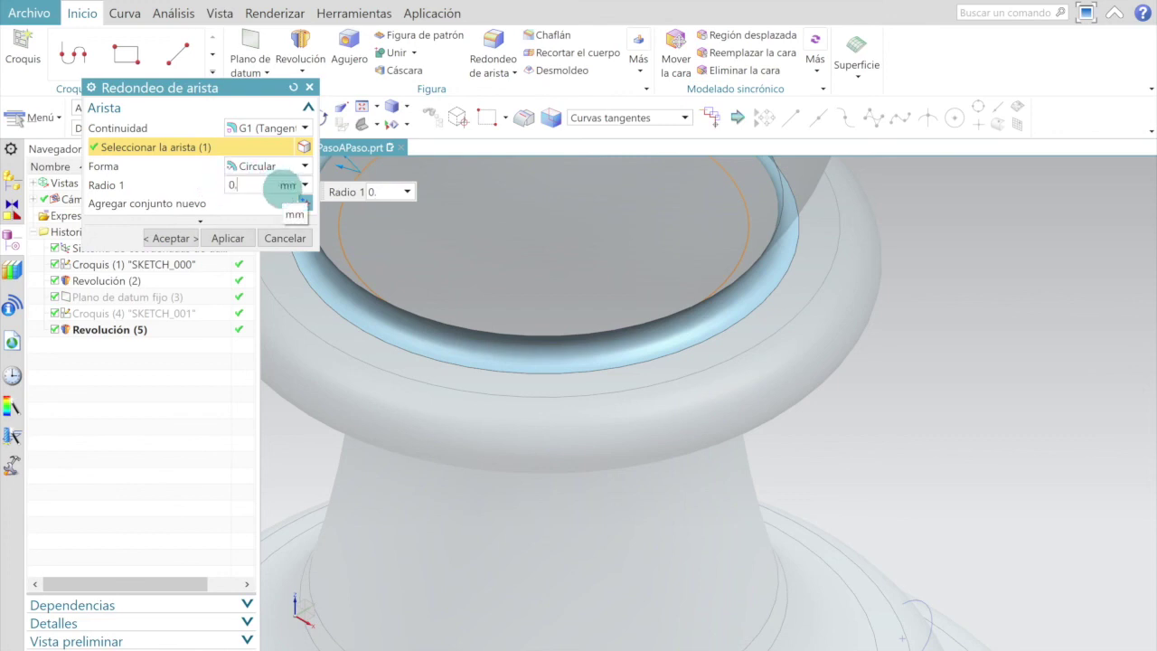
{"action": "left_click", "coordinate": [162, 238]}
Step: Examine the pawn from several sides, down to the profile curves showing on the base
{"action": "scroll", "coordinate": [621, 299], "scroll_direction": "down", "scroll_amount": 8}
{"action": "mouse_move", "coordinate": [684, 313]}
{"action": "middle_mouse_down"}
{"action": "mouse_move", "coordinate": [668, 297]}
{"action": "mouse_move", "coordinate": [711, 323]}
{"action": "mouse_move", "coordinate": [679, 292]}
{"action": "mouse_move", "coordinate": [696, 315]}
{"action": "middle_mouse_up"}
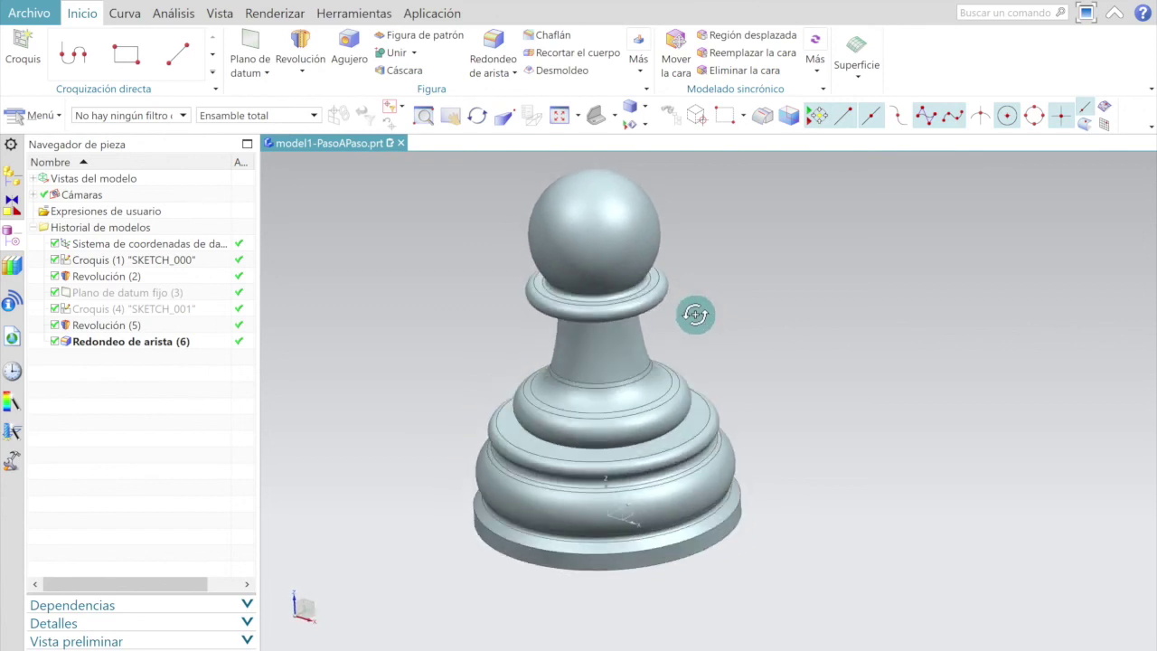
{"action": "middle_click_drag", "start_coordinate": [757, 338], "coordinate": [684, 325]}
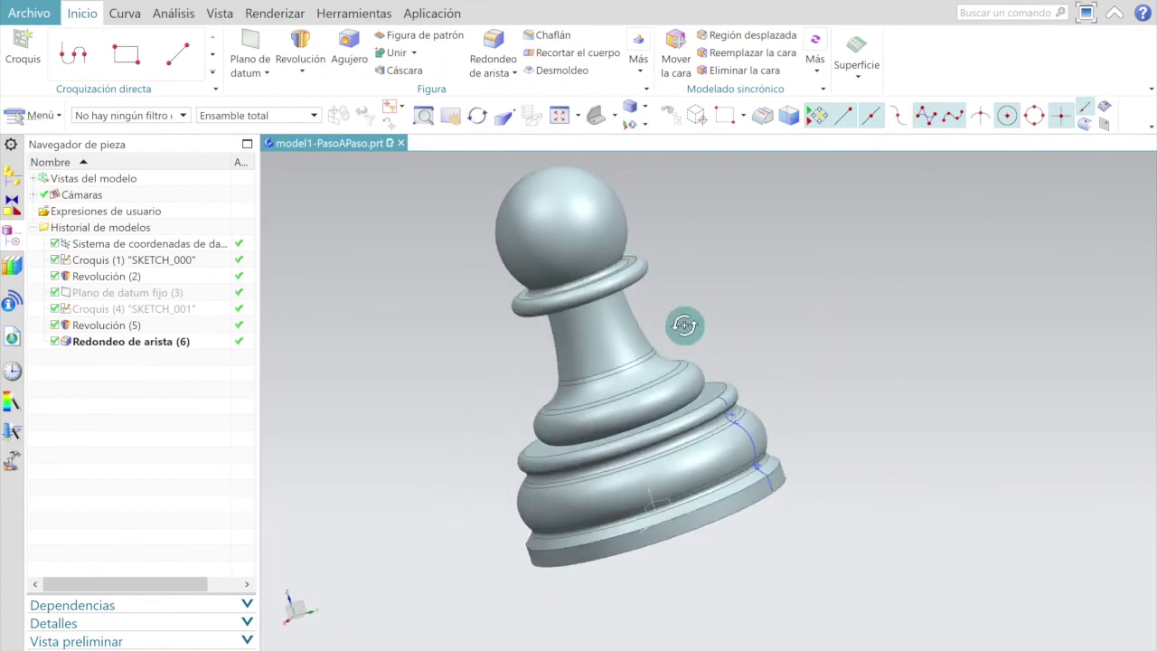
{"action": "scroll", "coordinate": [739, 446], "scroll_direction": "up", "scroll_amount": 5}
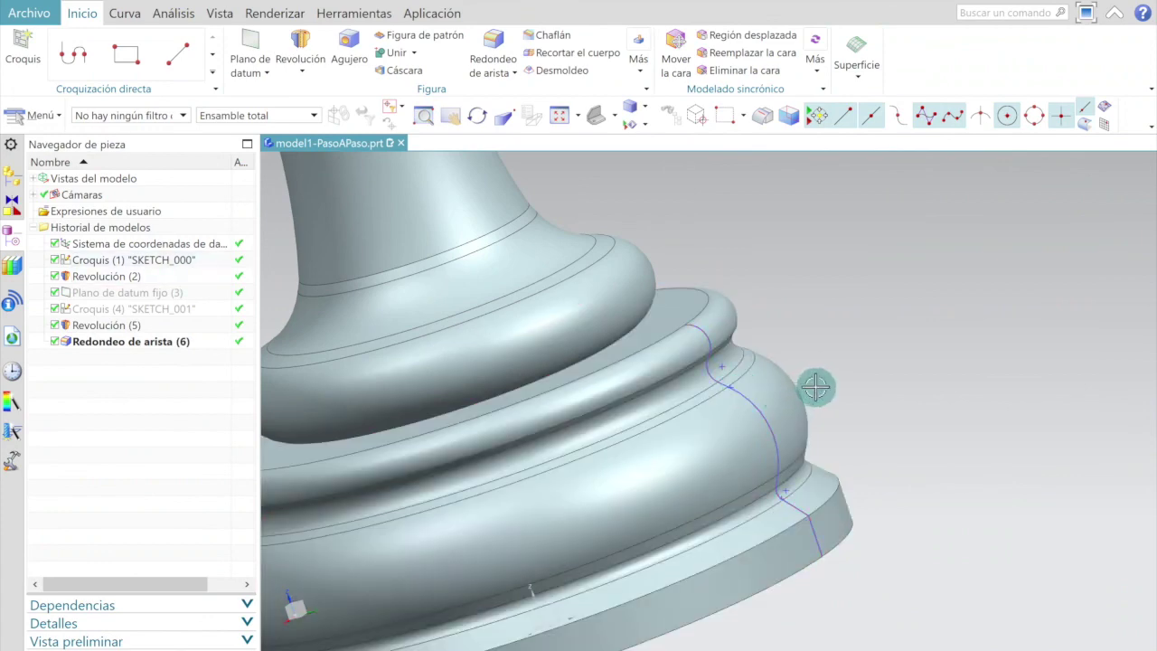
{"action": "scroll", "coordinate": [566, 246], "scroll_direction": "down", "scroll_amount": 1}
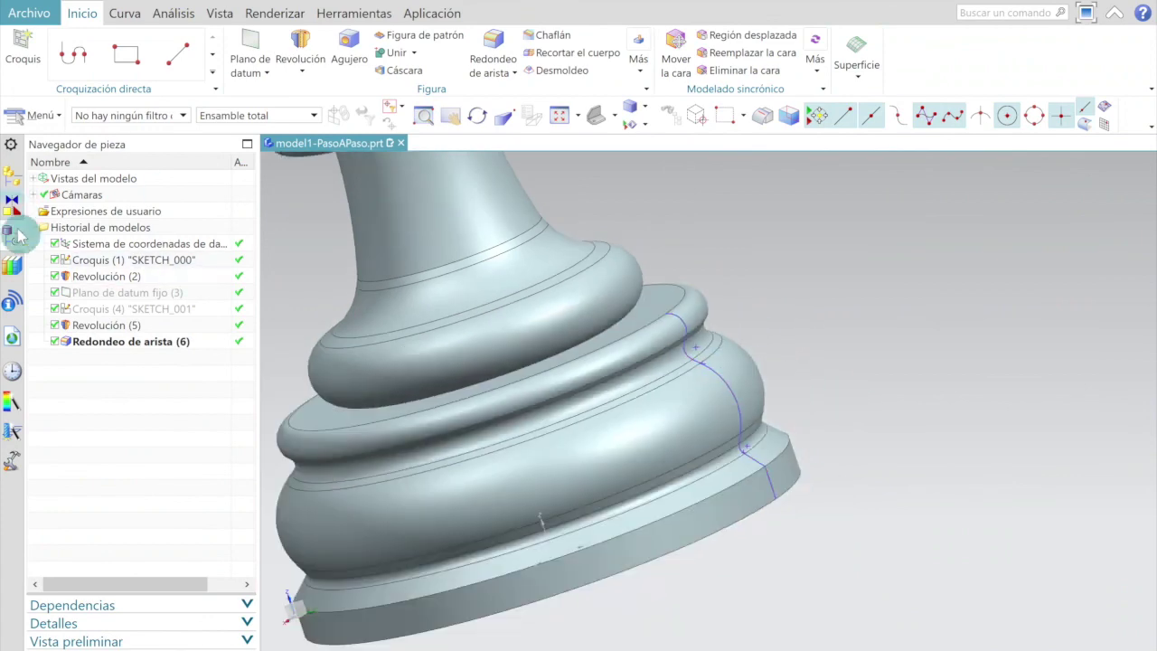
Step: Hide the base sketch SKETCH_000 and set the pawn to the isometric view
{"action": "right_click", "coordinate": [135, 261]}
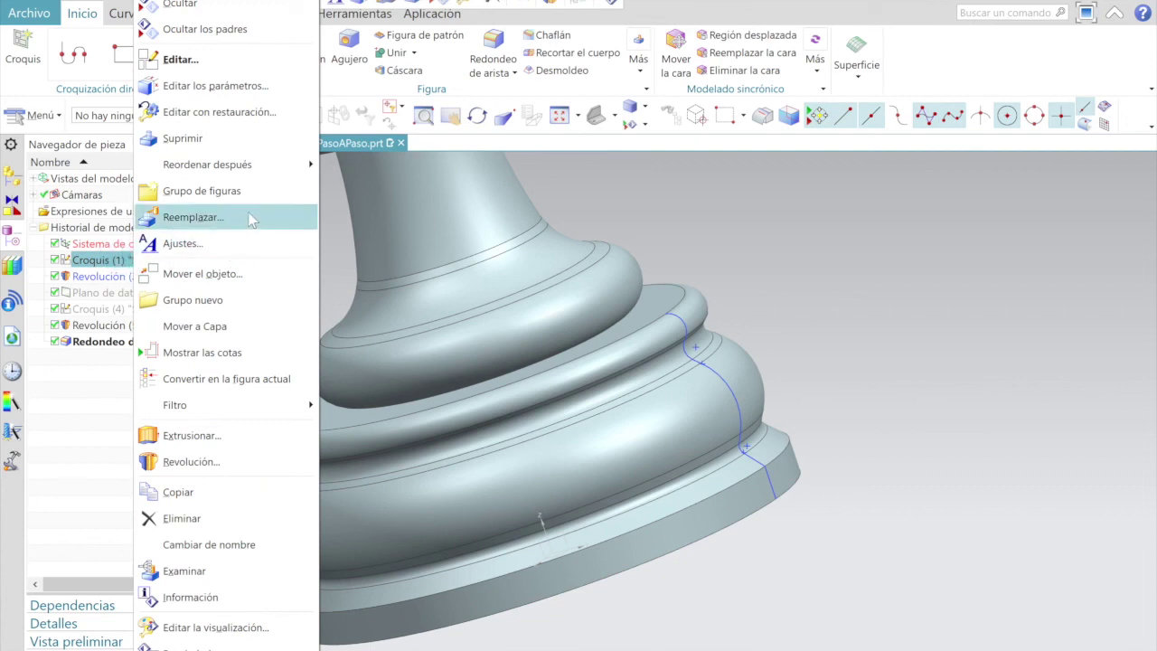
{"action": "left_click", "coordinate": [213, 11]}
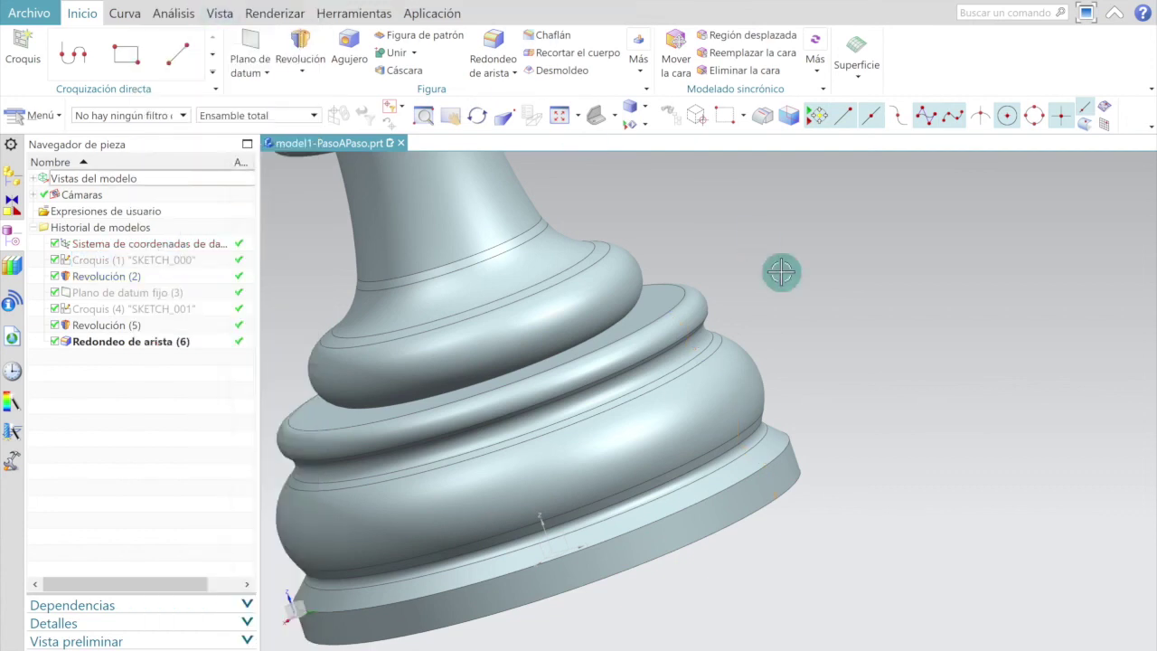
{"action": "mouse_move", "coordinate": [741, 292]}
{"action": "middle_mouse_down"}
{"action": "mouse_move", "coordinate": [740, 323]}
{"action": "mouse_move", "coordinate": [751, 302]}
{"action": "mouse_move", "coordinate": [699, 408]}
{"action": "mouse_move", "coordinate": [743, 430]}
{"action": "mouse_move", "coordinate": [609, 392]}
{"action": "mouse_move", "coordinate": [542, 388]}
{"action": "mouse_move", "coordinate": [560, 316]}
{"action": "mouse_move", "coordinate": [579, 367]}
{"action": "mouse_move", "coordinate": [614, 406]}
{"action": "mouse_move", "coordinate": [657, 388]}
{"action": "mouse_move", "coordinate": [664, 414]}
{"action": "mouse_move", "coordinate": [693, 410]}
{"action": "mouse_move", "coordinate": [638, 395]}
{"action": "mouse_move", "coordinate": [786, 419]}
{"action": "mouse_move", "coordinate": [808, 454]}
{"action": "mouse_move", "coordinate": [691, 418]}
{"action": "middle_mouse_up"}
{"action": "scroll", "coordinate": [616, 414], "scroll_direction": "down", "scroll_amount": 5}
{"action": "left_click", "coordinate": [611, 118]}
{"action": "left_click", "coordinate": [609, 120]}
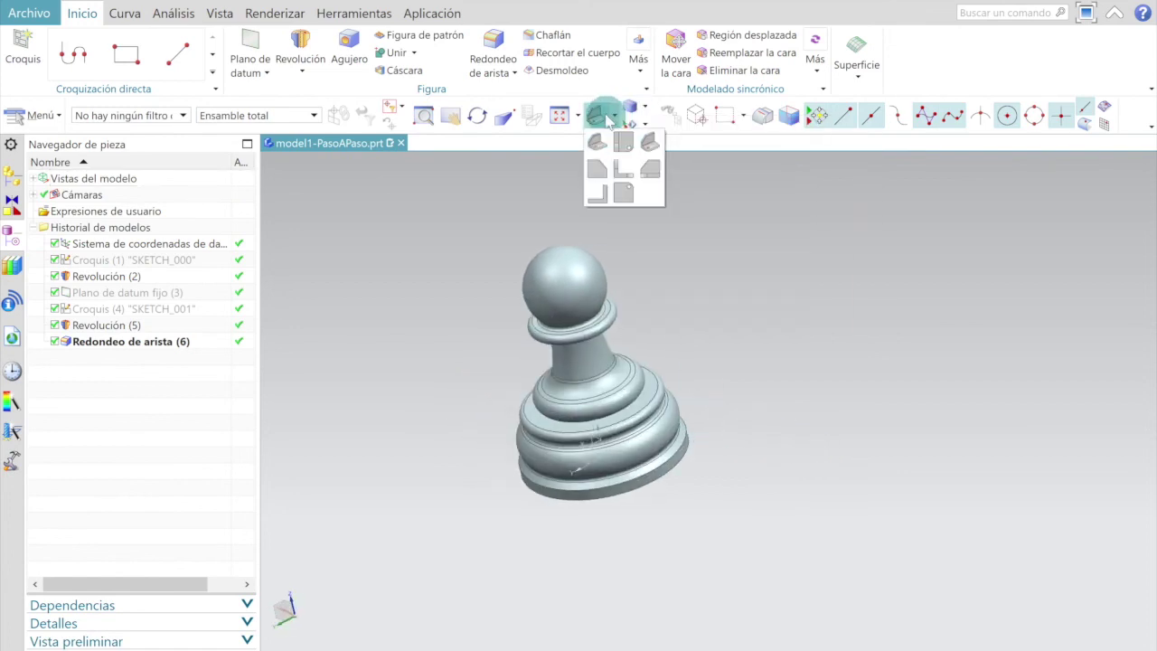
{"action": "left_click", "coordinate": [649, 143]}
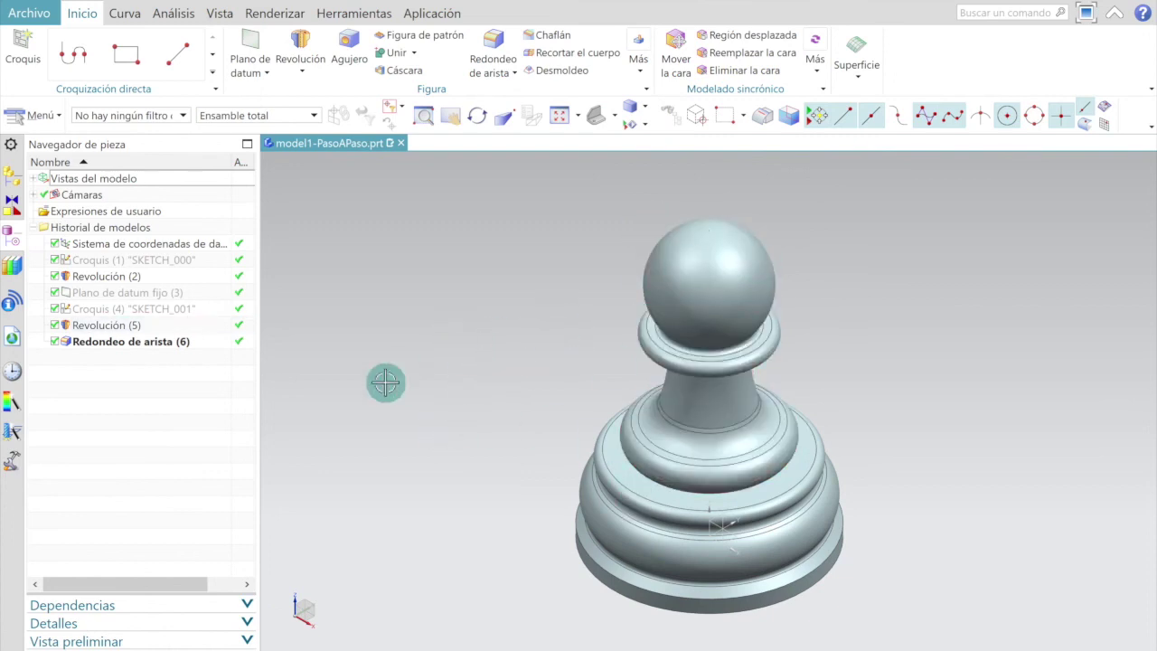
{"action": "scroll", "coordinate": [383, 383], "scroll_direction": "down", "scroll_amount": 2}
{"action": "scroll", "coordinate": [579, 339], "scroll_direction": "up", "scroll_amount": 3}
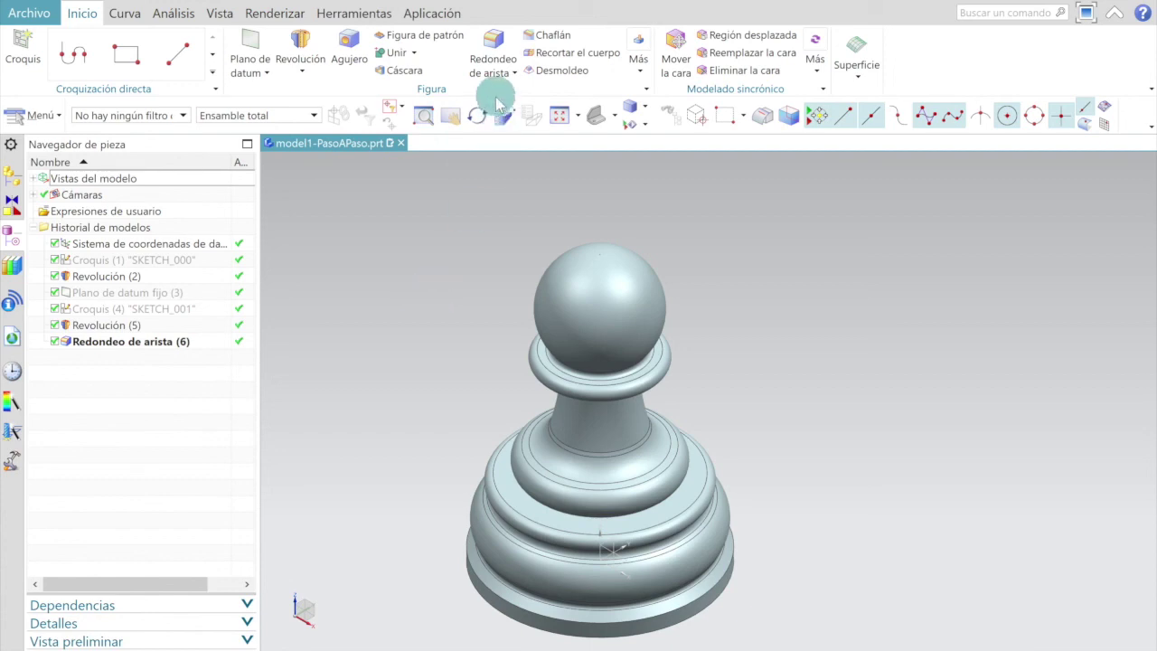
Step: Change the display color of both pawn bodies, base and upper body, to a light tan from the vibrant palette
{"action": "left_click", "coordinate": [219, 12]}
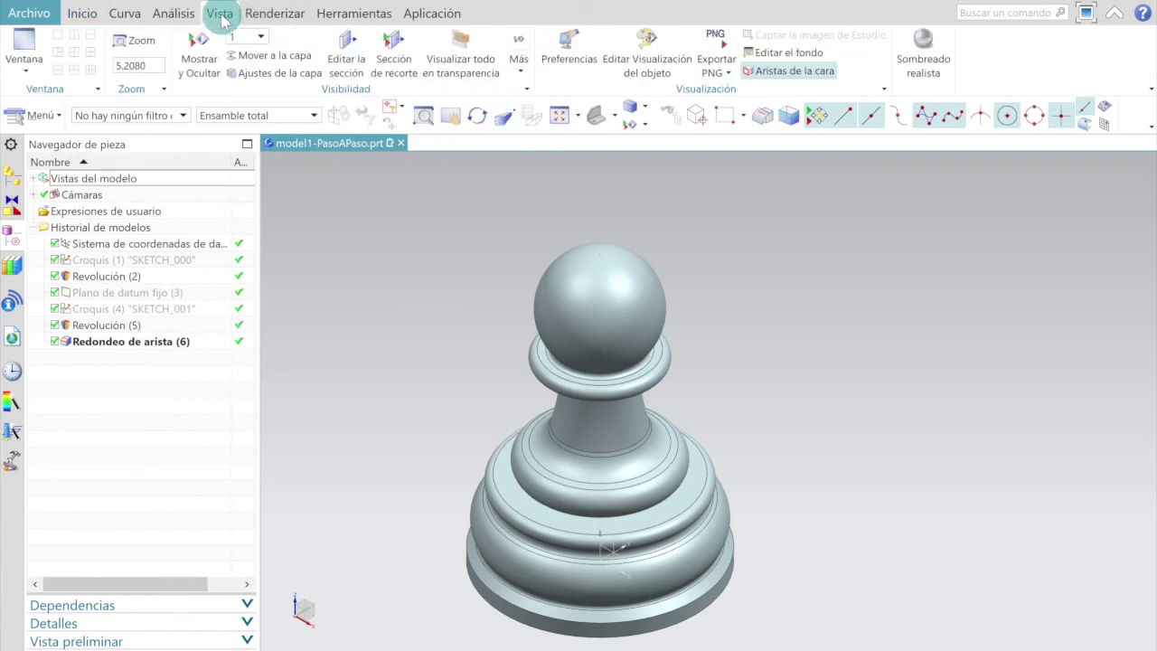
{"action": "left_click", "coordinate": [630, 54]}
{"action": "left_click", "coordinate": [214, 135]}
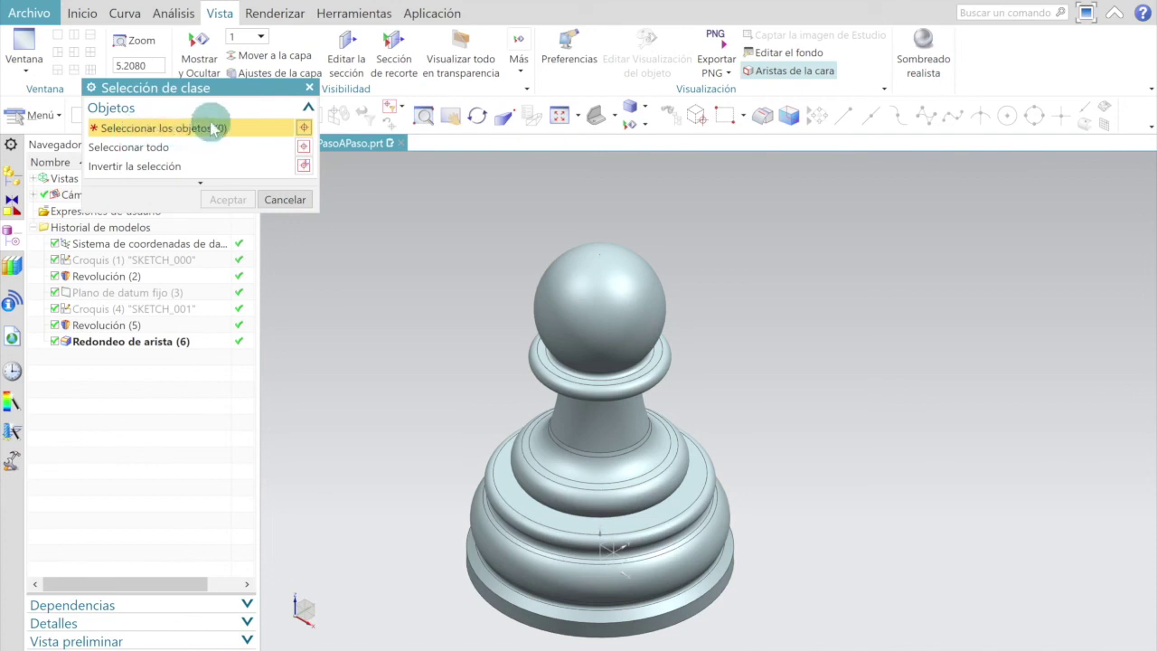
{"action": "left_click", "coordinate": [527, 557]}
{"action": "left_click", "coordinate": [564, 509]}
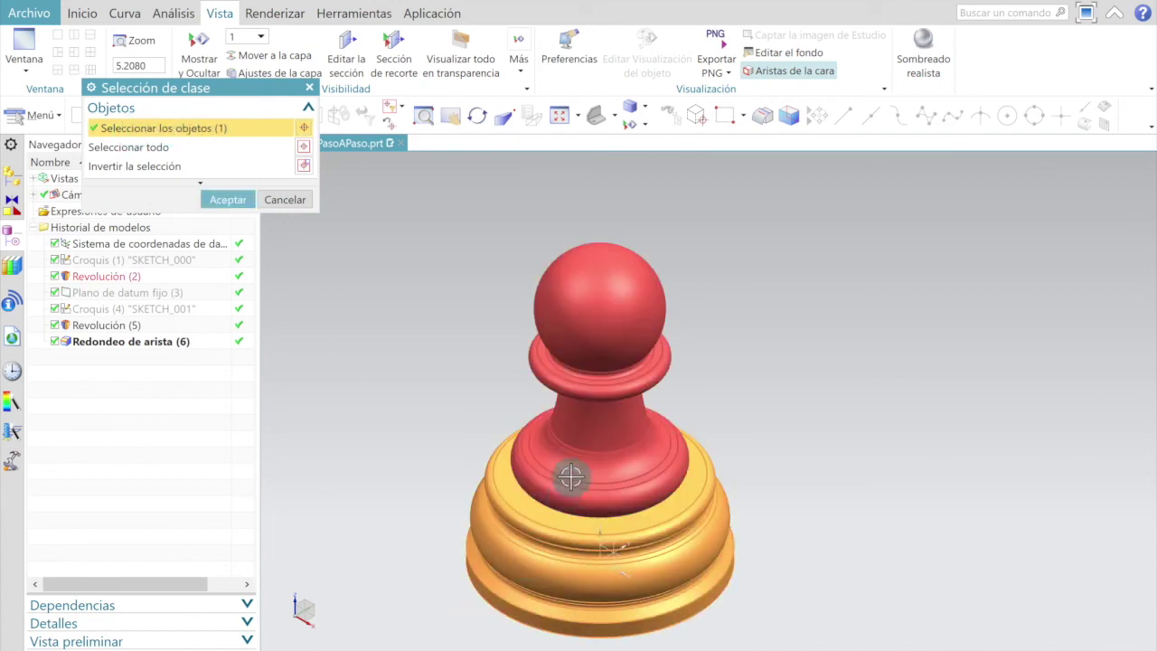
{"action": "left_click", "coordinate": [229, 200]}
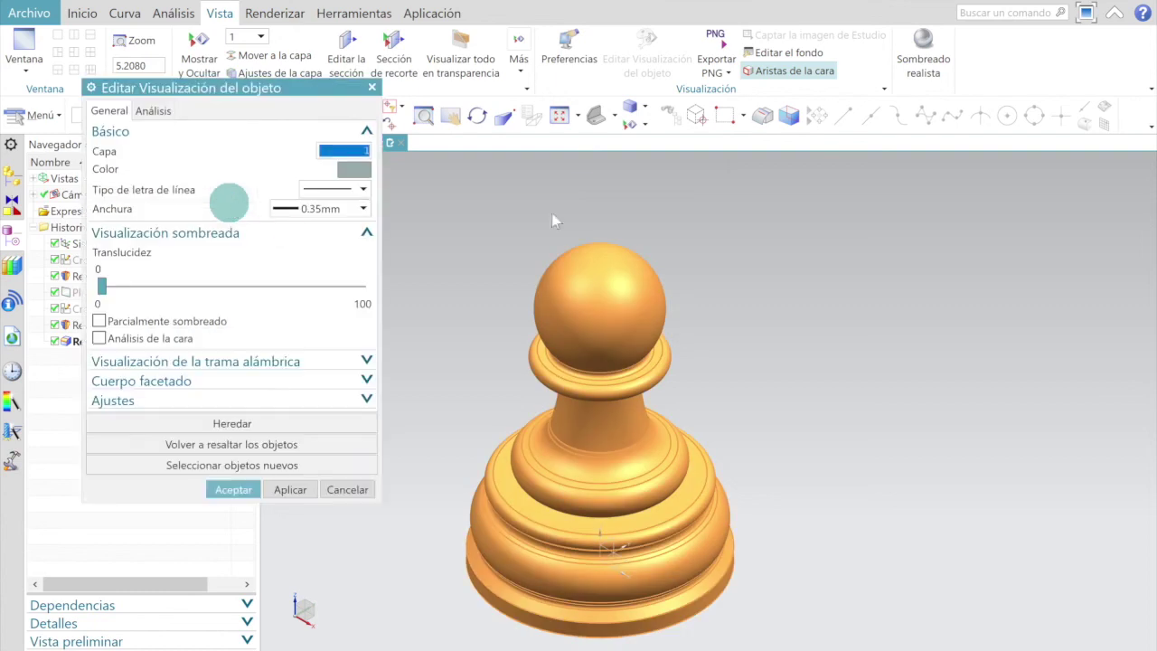
{"action": "left_click", "coordinate": [347, 167]}
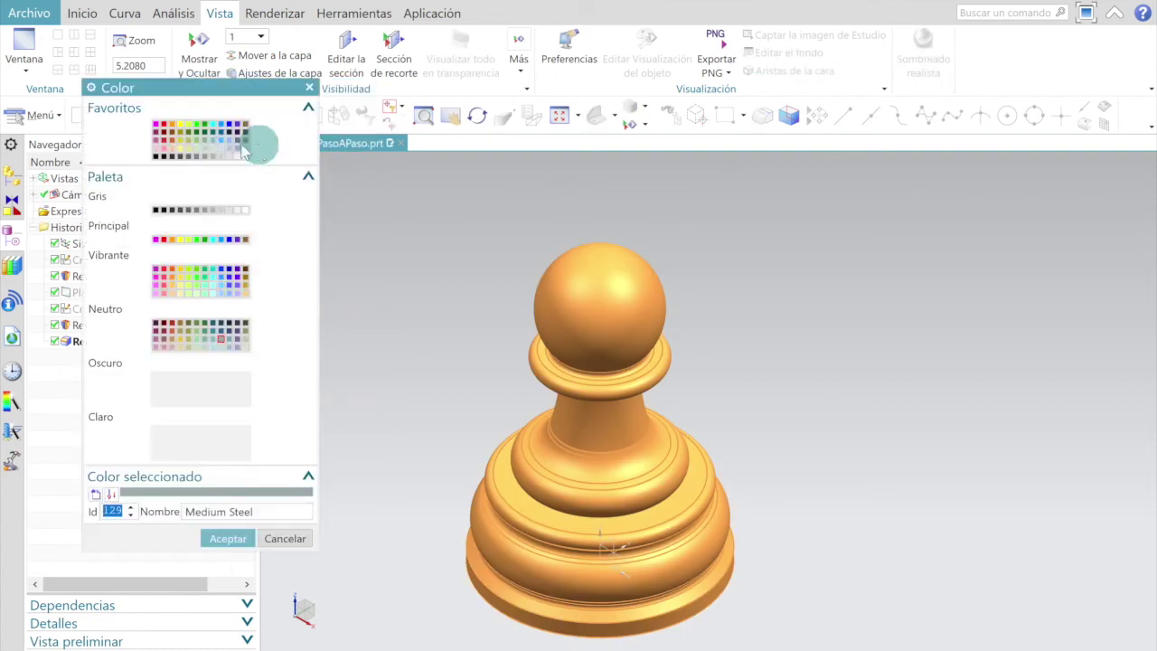
{"action": "left_click", "coordinate": [245, 293]}
{"action": "left_click", "coordinate": [231, 540]}
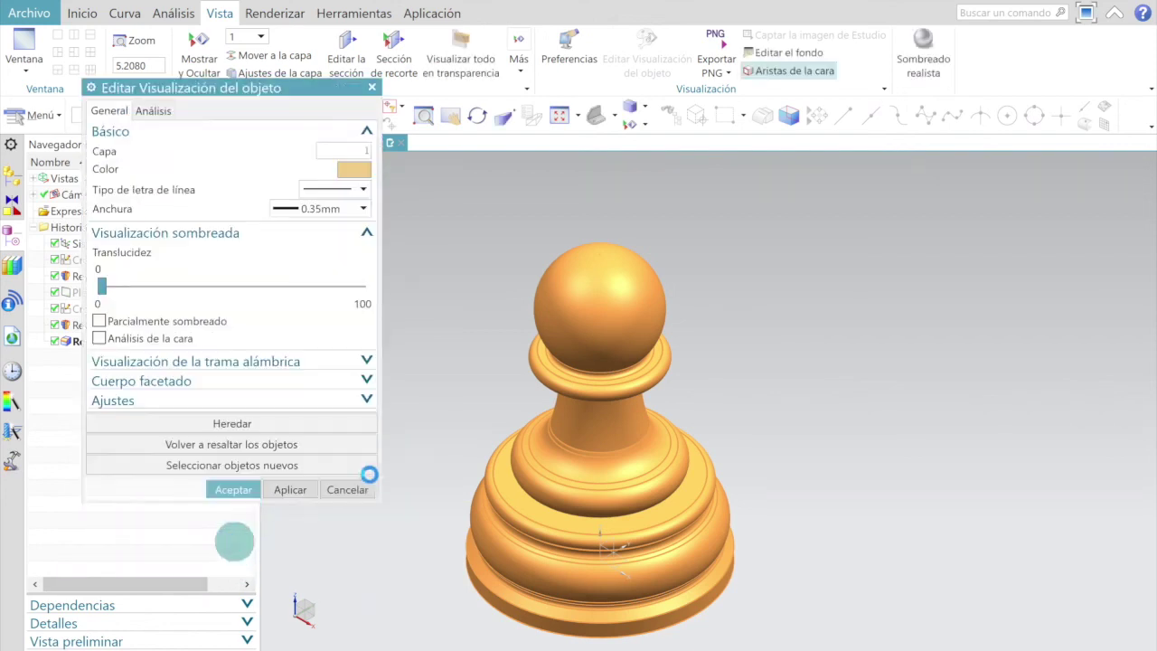
{"action": "left_click", "coordinate": [232, 490]}
Step: Examine the recolored pawn in the isometric view and from a slightly rotated angle
{"action": "mouse_move", "coordinate": [412, 441]}
{"action": "middle_mouse_down", "text": "shift"}
{"action": "mouse_move", "coordinate": [327, 419]}
{"action": "mouse_move", "coordinate": [352, 387]}
{"action": "middle_mouse_up", "text": "shift"}
{"action": "left_click", "coordinate": [615, 113]}
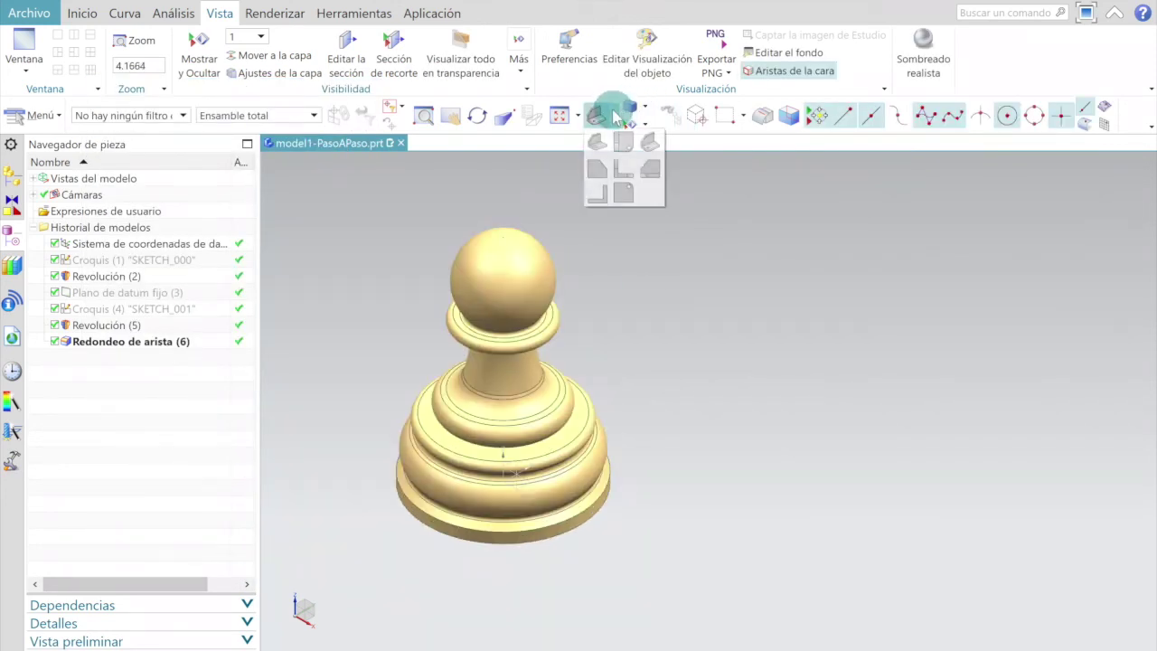
{"action": "left_click", "coordinate": [650, 143]}
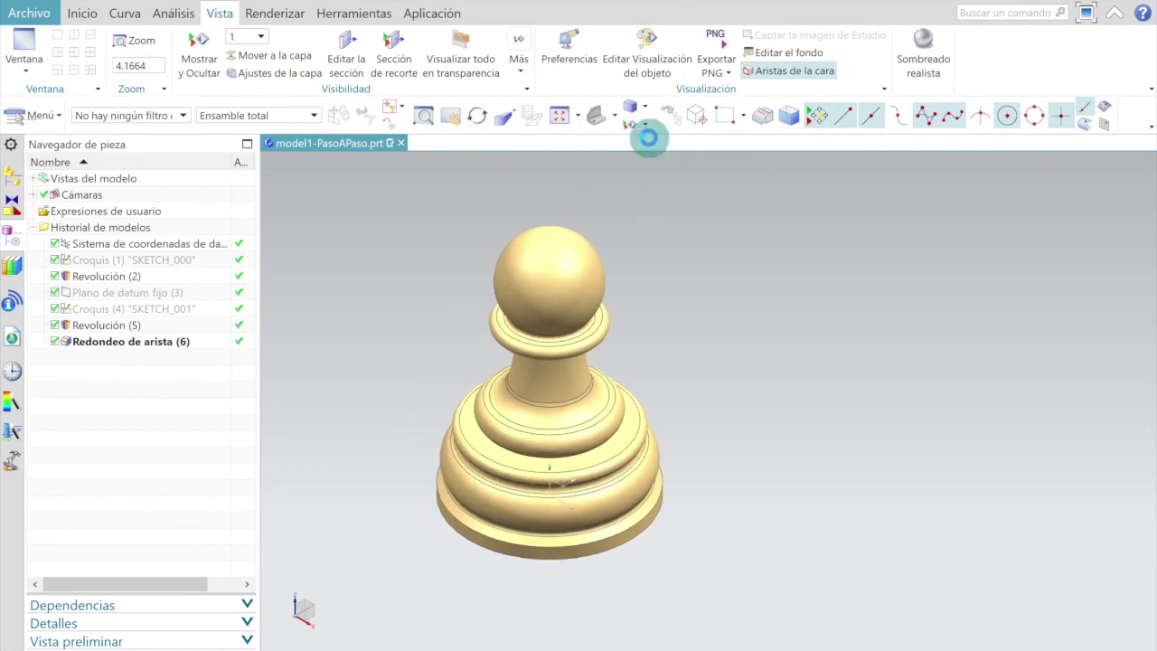
{"action": "scroll", "coordinate": [874, 427], "scroll_direction": "down", "scroll_amount": 2}
{"action": "middle_click_drag", "start_coordinate": [873, 428], "coordinate": [800, 394]}
{"action": "scroll", "coordinate": [874, 404], "scroll_direction": "up", "scroll_amount": 2}
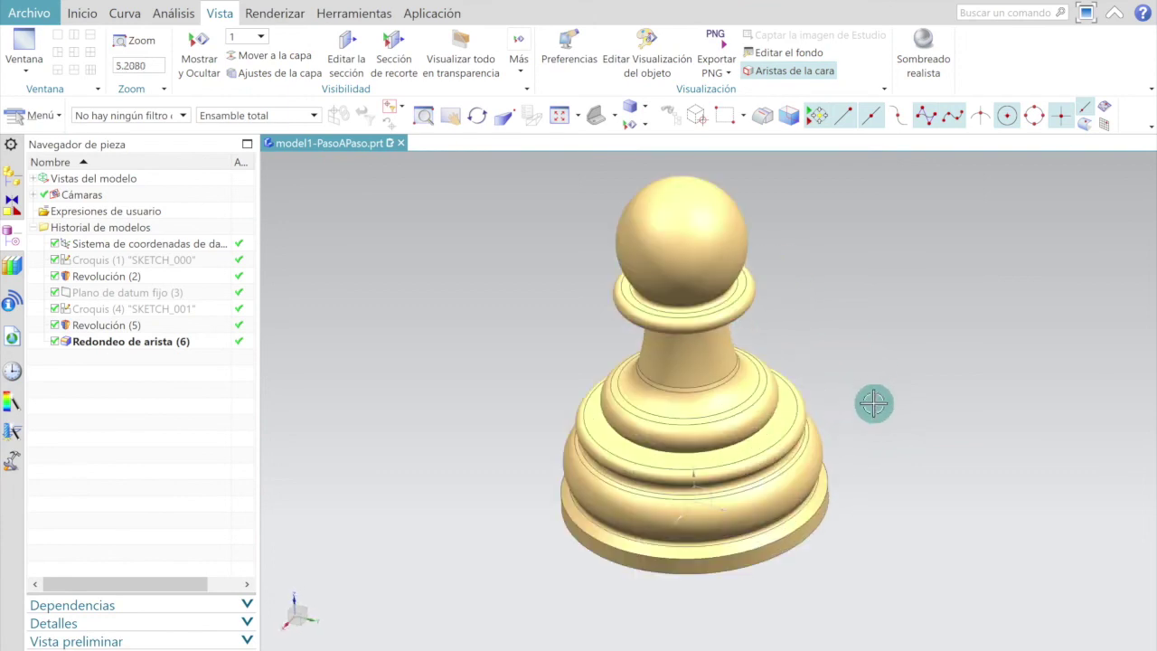
{"action": "scroll", "coordinate": [863, 434], "scroll_direction": "down", "scroll_amount": 2}
{"action": "scroll", "coordinate": [865, 423], "scroll_direction": "up", "scroll_amount": 2}
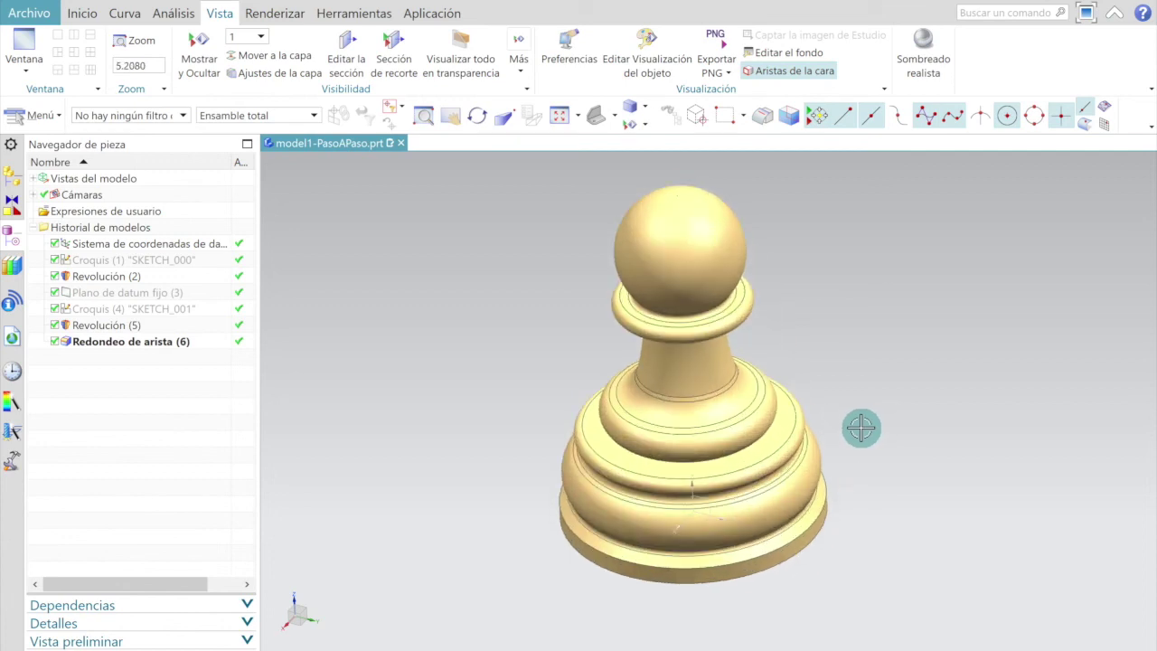
{"action": "scroll", "coordinate": [860, 428], "scroll_direction": "down", "scroll_amount": 1}
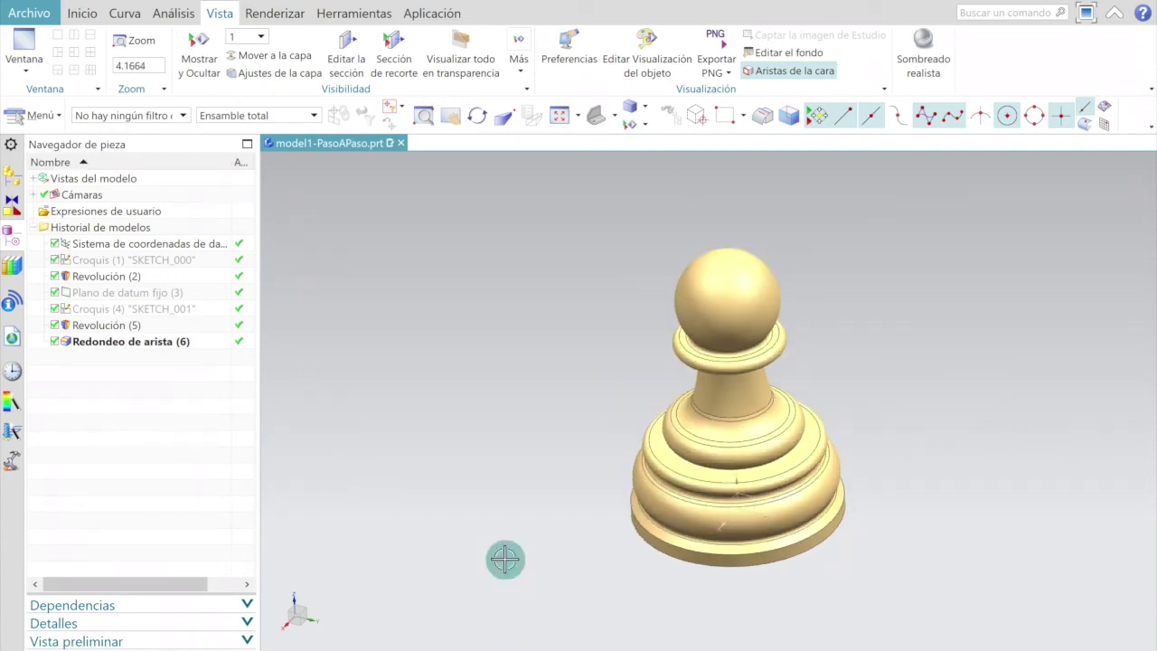